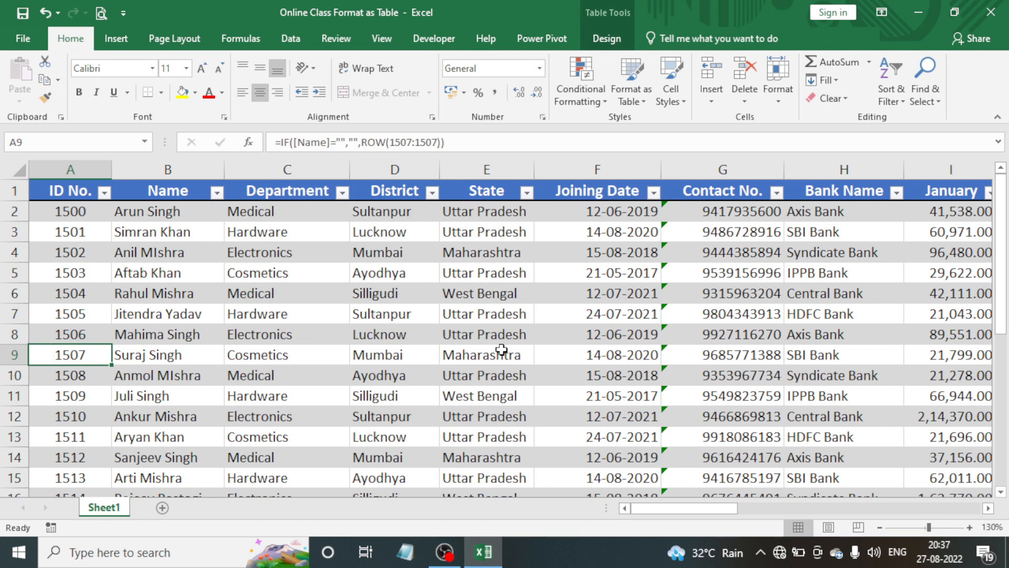
Review the table's column headings in row 1 from ID No. through the monthly columns to Total Sales
{"action": "key", "text": "Up"}
{"action": "key", "text": "Up"}
{"action": "key", "text": "Up"}
{"action": "key", "text": "Up"}
{"action": "key", "text": "Up"}
{"action": "key", "text": "Up"}
{"action": "key", "text": "Up"}
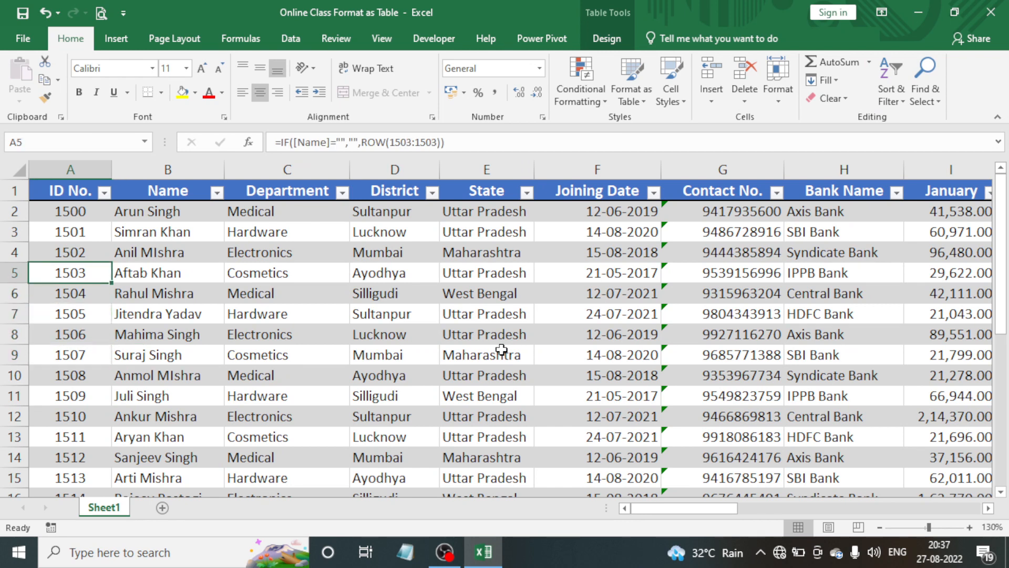
{"action": "key", "text": "Up"}
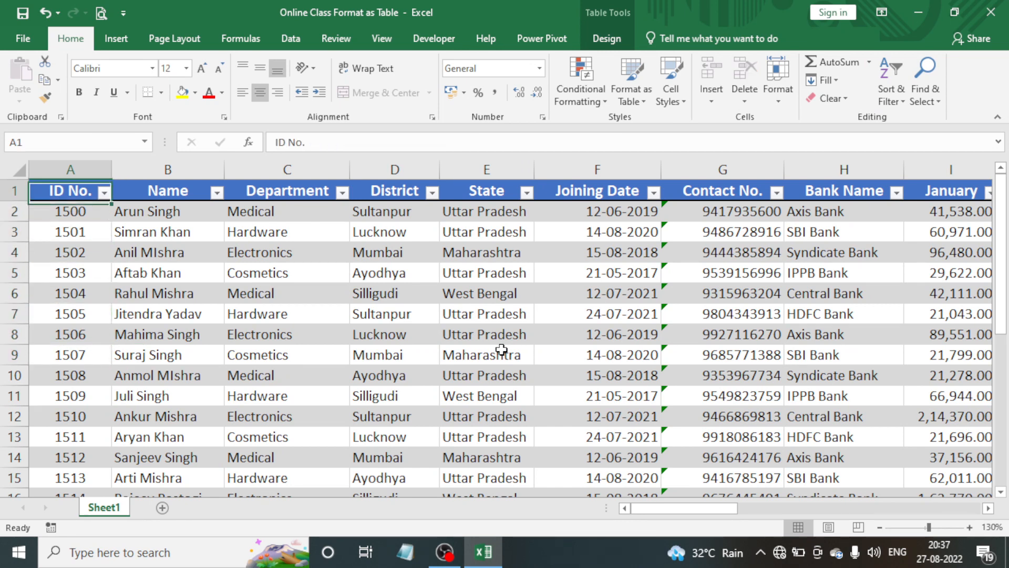
{"action": "key", "text": "Right"}
{"action": "key", "text": "Right"}
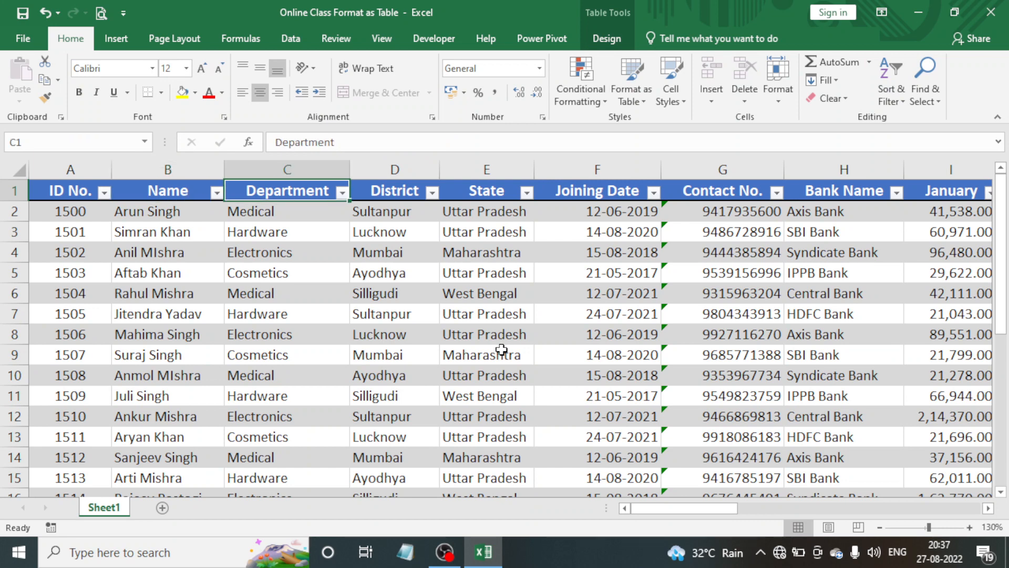
{"action": "key", "text": "Right"}
{"action": "key", "text": "Right"}
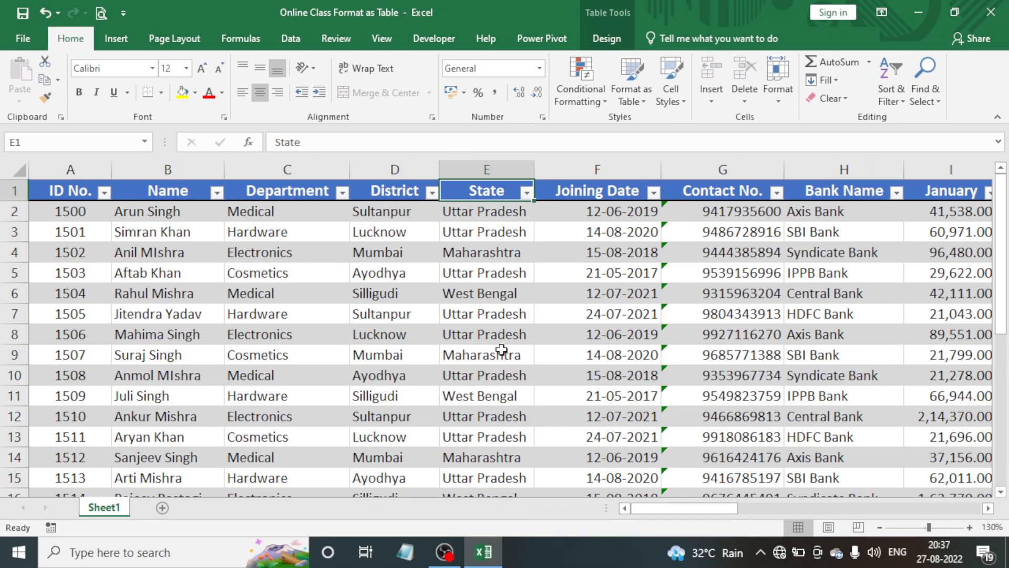
{"action": "key", "text": "Right"}
{"action": "key", "text": "Right"}
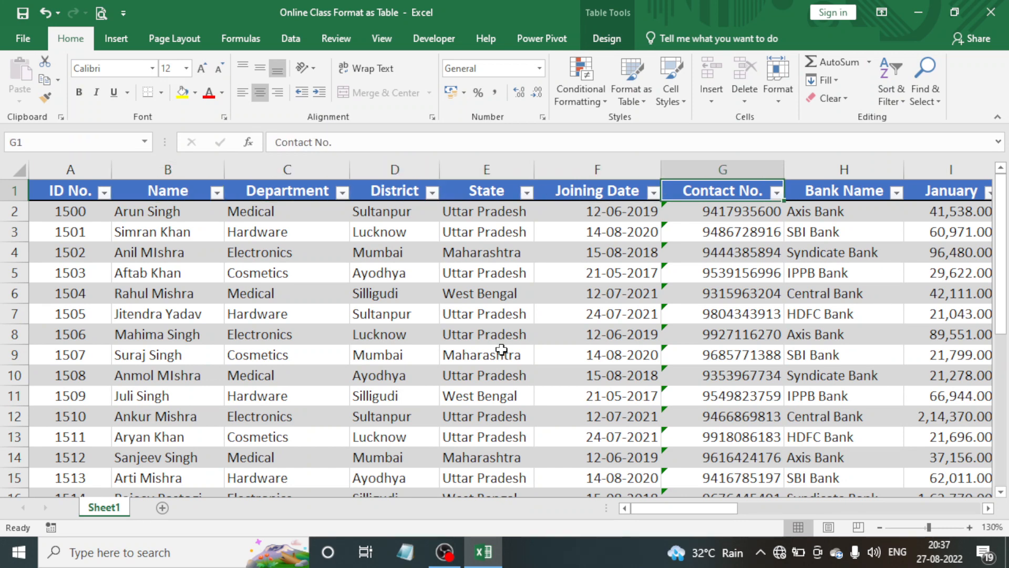
{"action": "key", "text": "Right"}
{"action": "key", "text": "Right"}
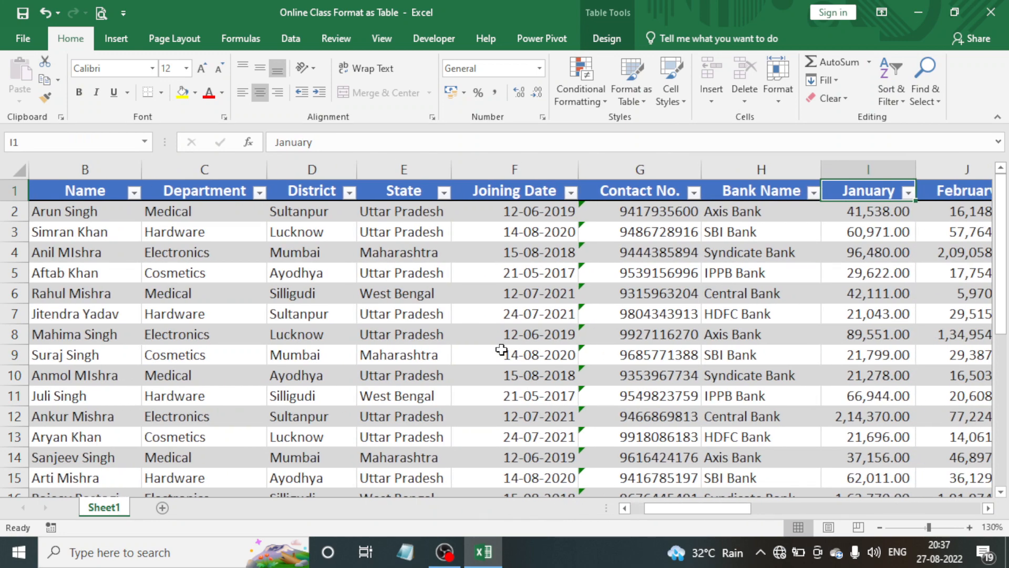
{"action": "key", "text": "Right"}
{"action": "key", "text": "Right"}
{"action": "key", "text": "Right"}
{"action": "key", "text": "Right"}
{"action": "key", "text": "Right"}
{"action": "key", "text": "Right"}
{"action": "key", "text": "Right"}
{"action": "key", "text": "Right"}
{"action": "key", "text": "Right"}
{"action": "key", "text": "Right"}
{"action": "key", "text": "Right"}
{"action": "key", "text": "Right"}
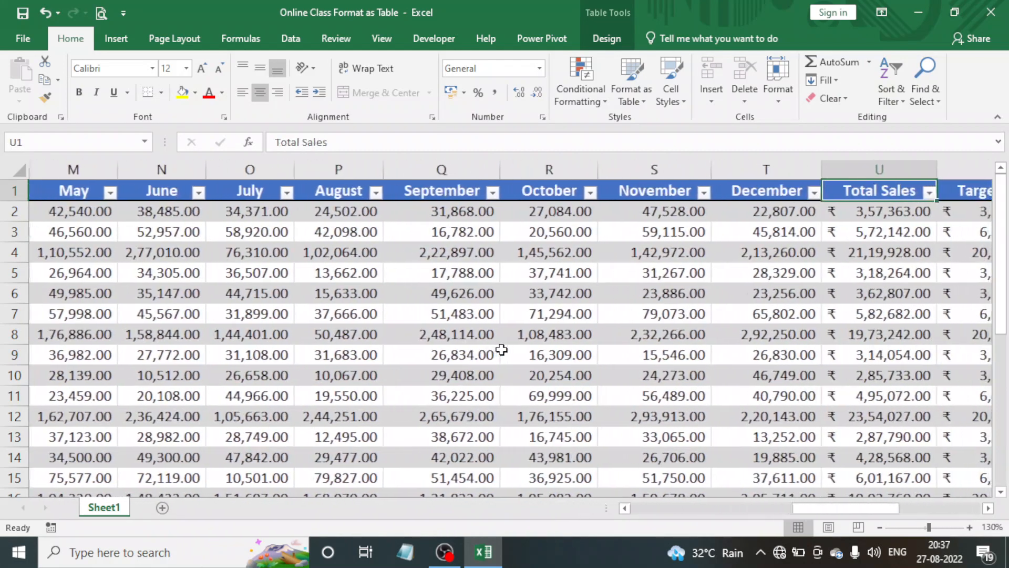
Examine the summary column headings Total Sales, Target Sales, Balance, % Sales and % Status
{"action": "key", "text": "Right"}
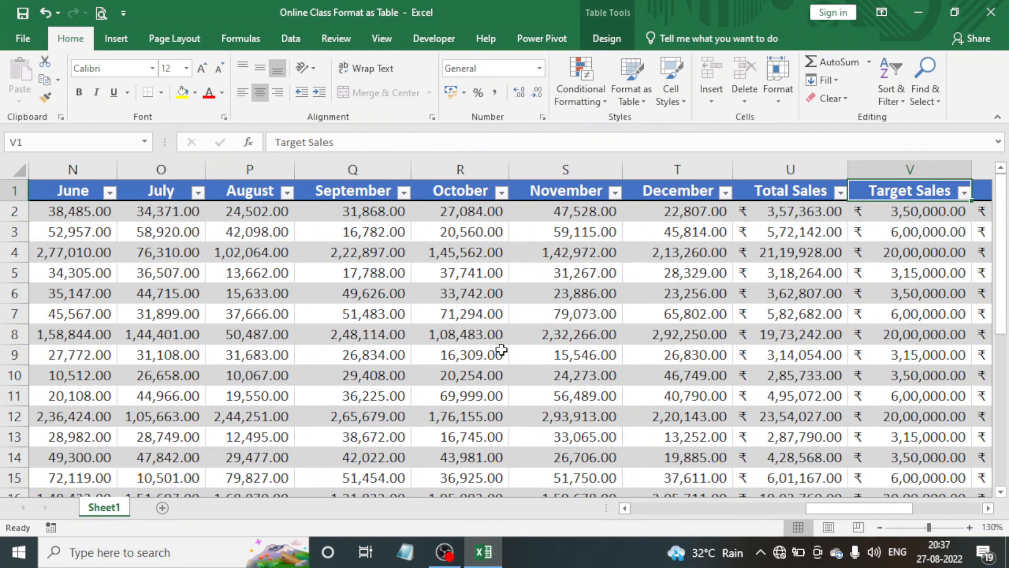
{"action": "key", "text": "Left"}
{"action": "key", "text": "Left"}
{"action": "key", "text": "Right"}
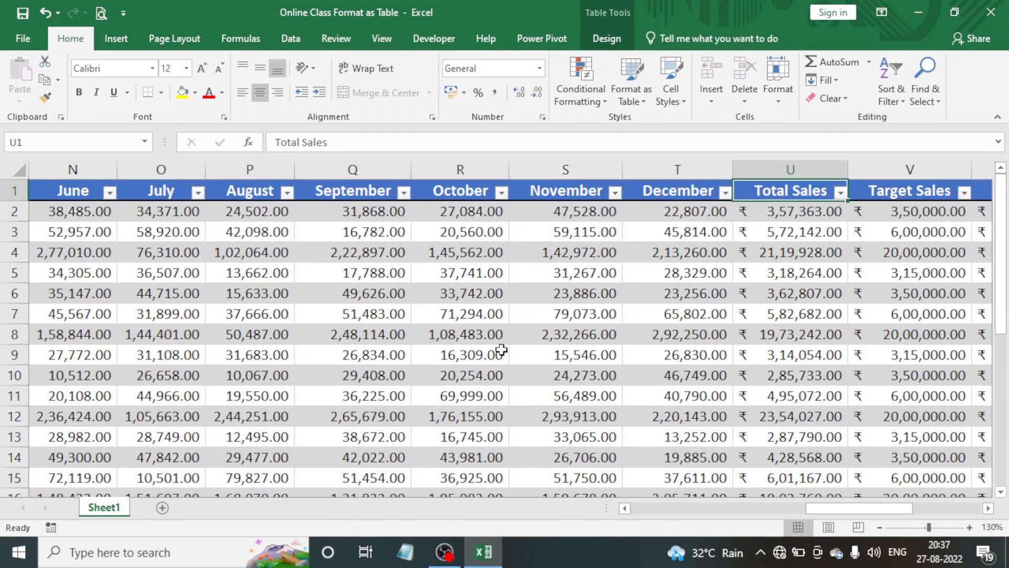
{"action": "key", "text": "Right"}
{"action": "key", "text": "Right"}
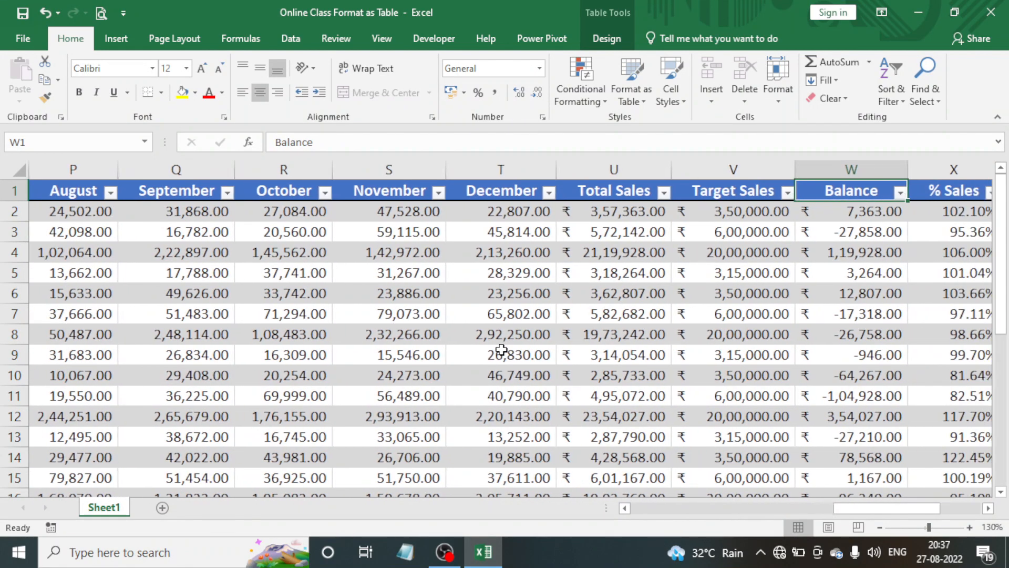
{"action": "key", "text": "Right"}
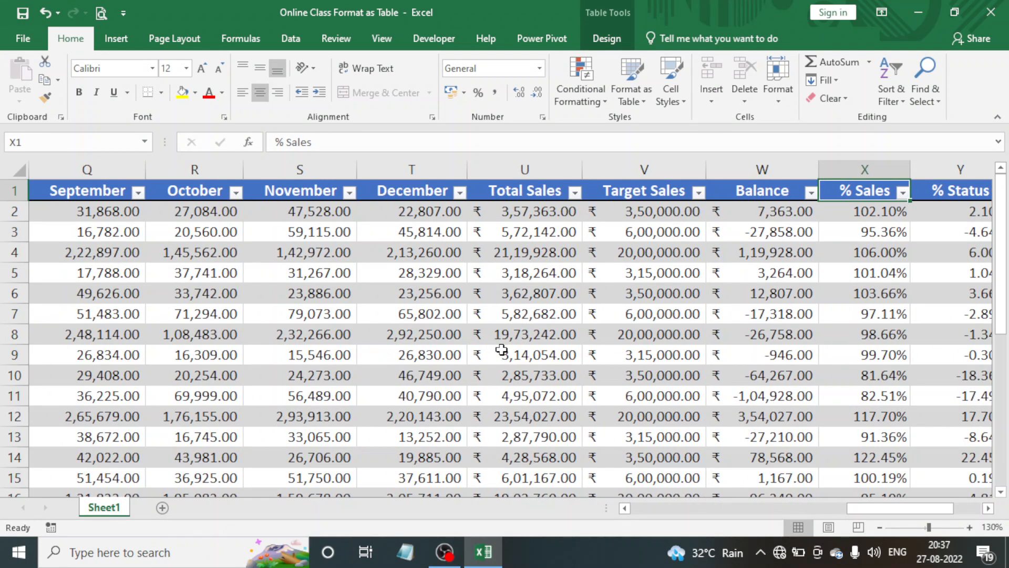
{"action": "key", "text": "Right"}
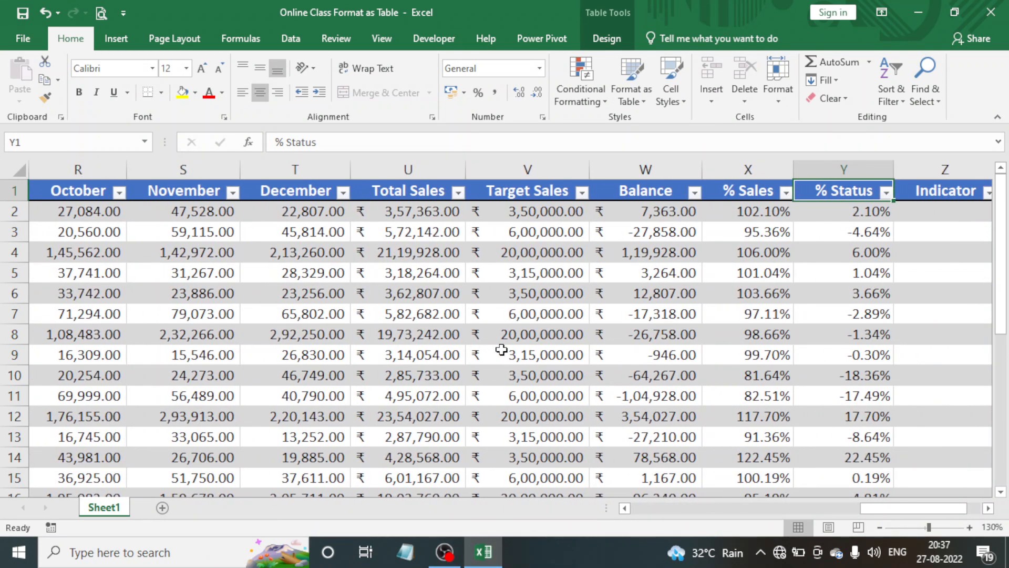
Examine the row 3 cells from Balance through % Sales and % Status to the empty Indicator column
{"action": "key", "text": "Down"}
{"action": "key", "text": "Down"}
{"action": "key", "text": "Left"}
{"action": "key", "text": "Left"}
{"action": "key", "text": "Left"}
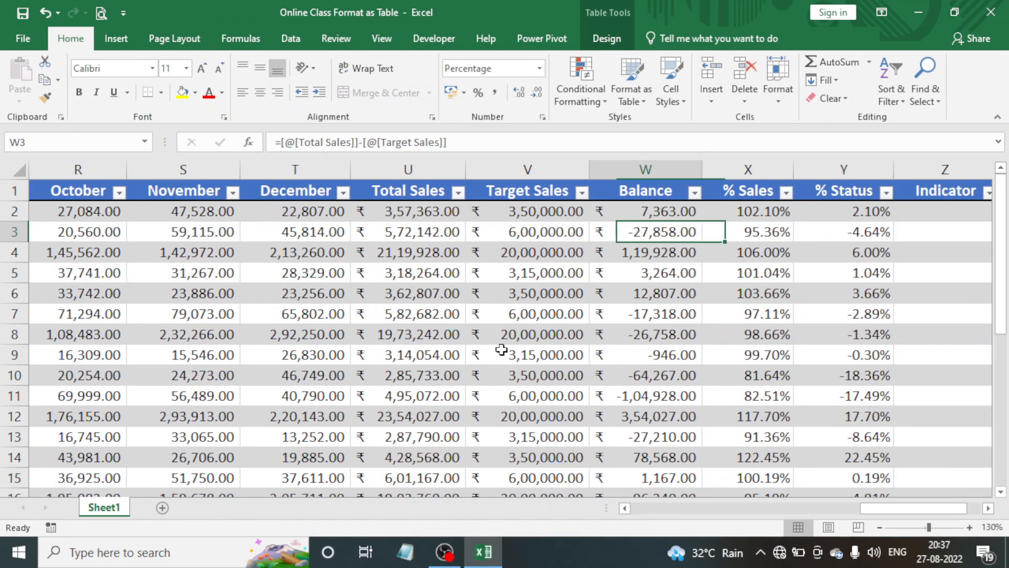
{"action": "key", "text": "Right"}
{"action": "key", "text": "Right"}
{"action": "key", "text": "Right"}
{"action": "key", "text": "Right"}
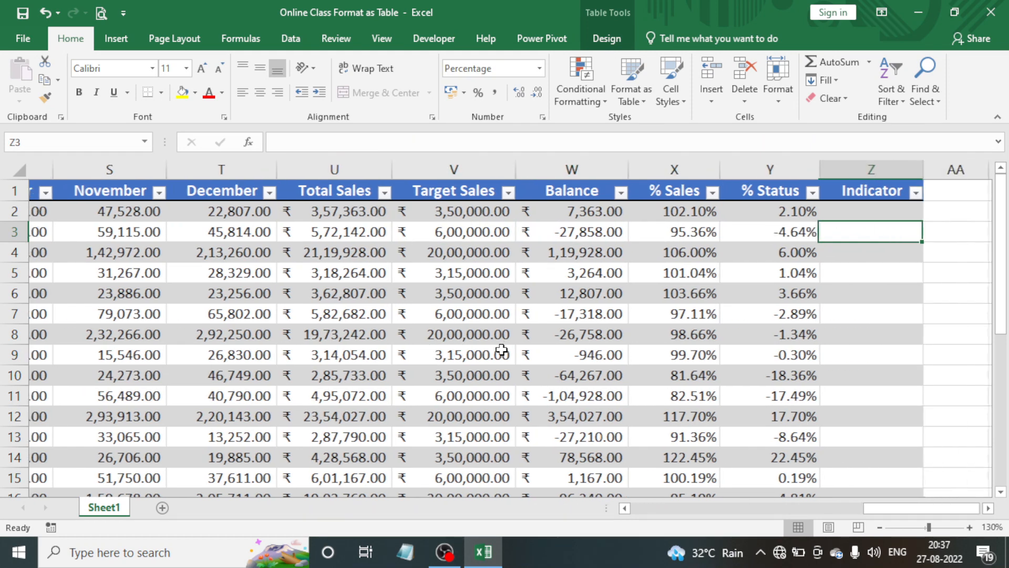
{"action": "key", "text": "Right"}
{"action": "key", "text": "Left"}
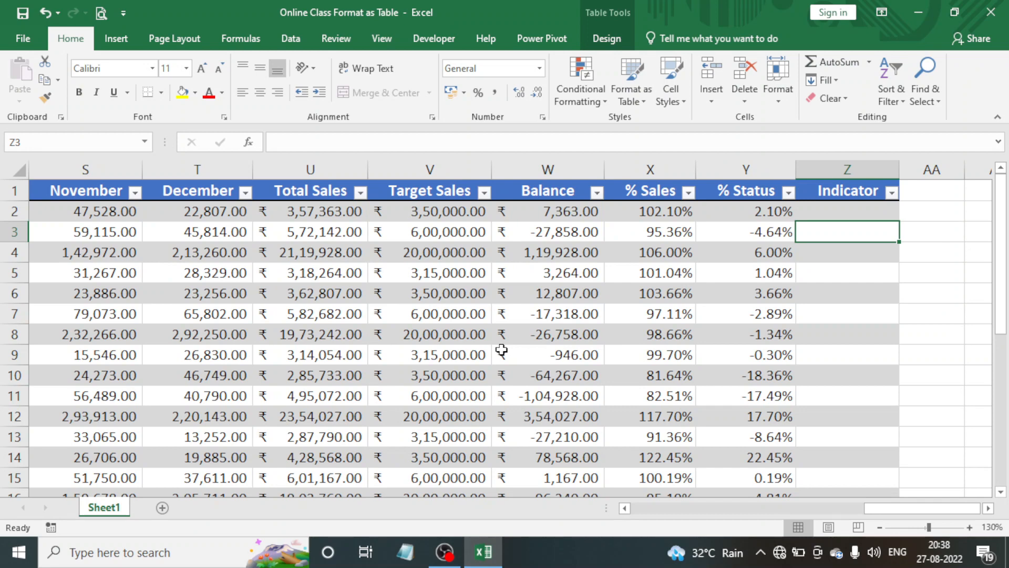
Inspect the table's design options, the Total Sales filter choices and the formulas in the Total Sales and % Sales columns
{"action": "left_click", "coordinate": [616, 43]}
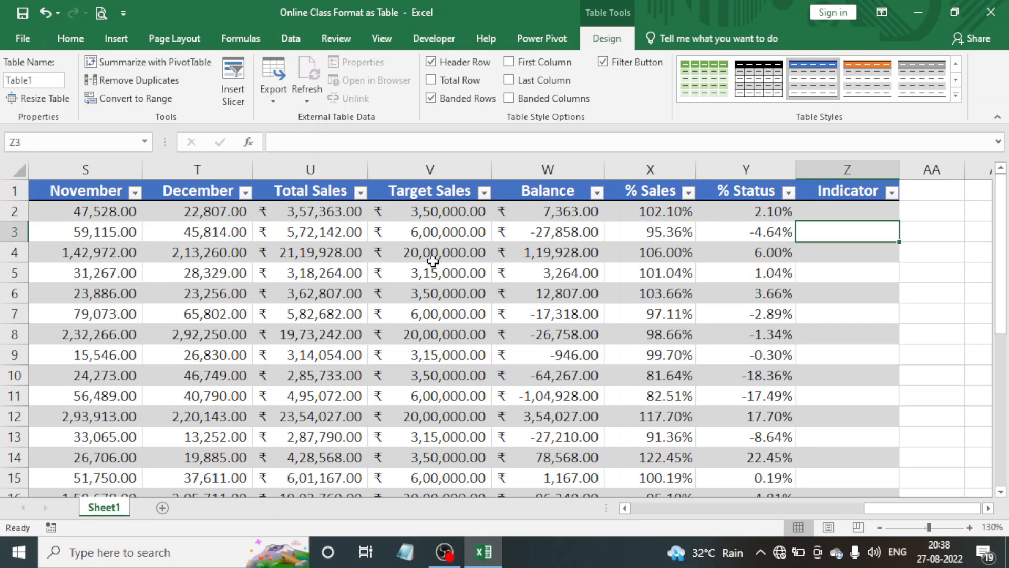
{"action": "left_click", "coordinate": [428, 215]}
{"action": "left_click", "coordinate": [356, 216]}
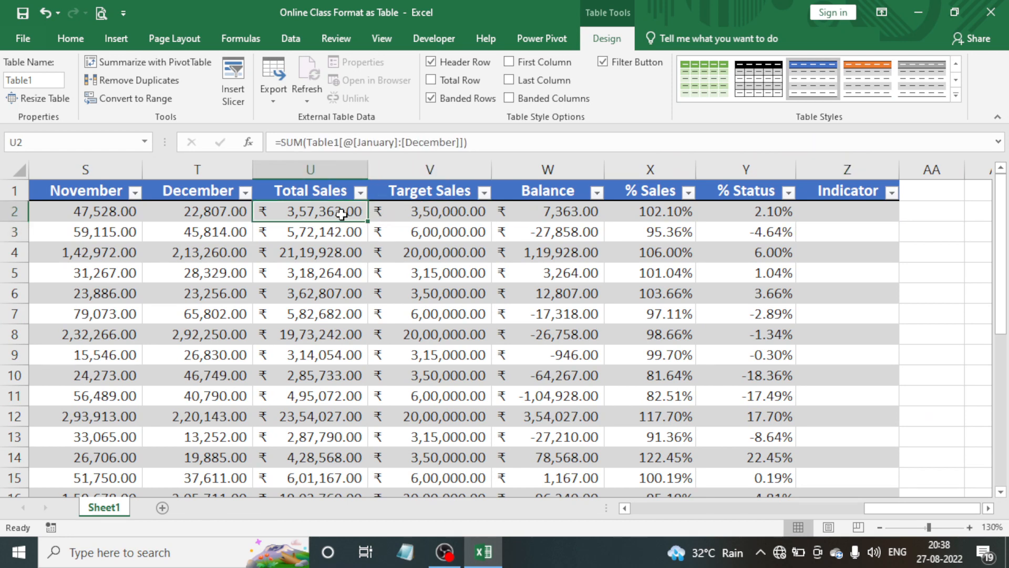
{"action": "left_click", "coordinate": [360, 194]}
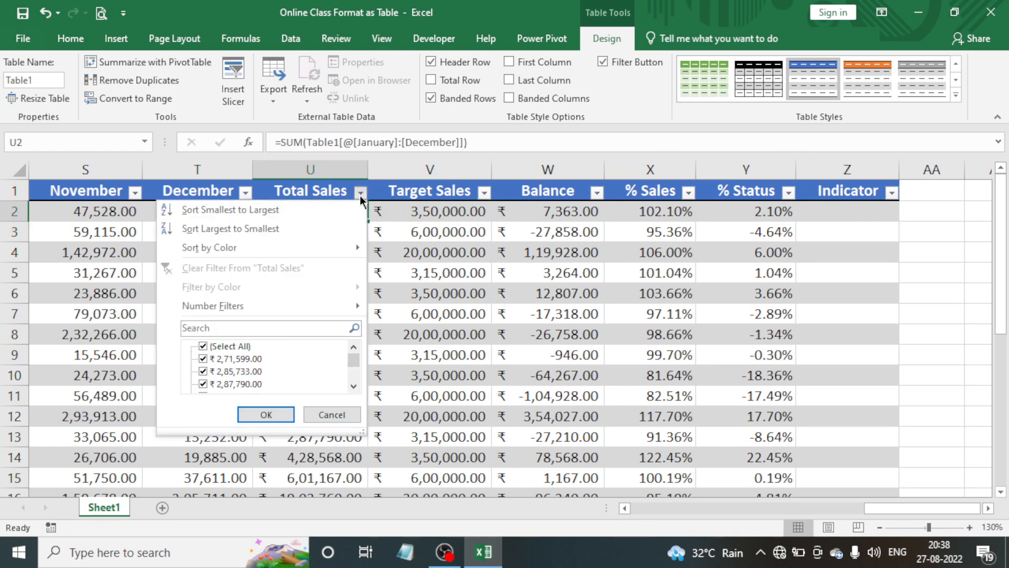
{"action": "left_click", "coordinate": [498, 286]}
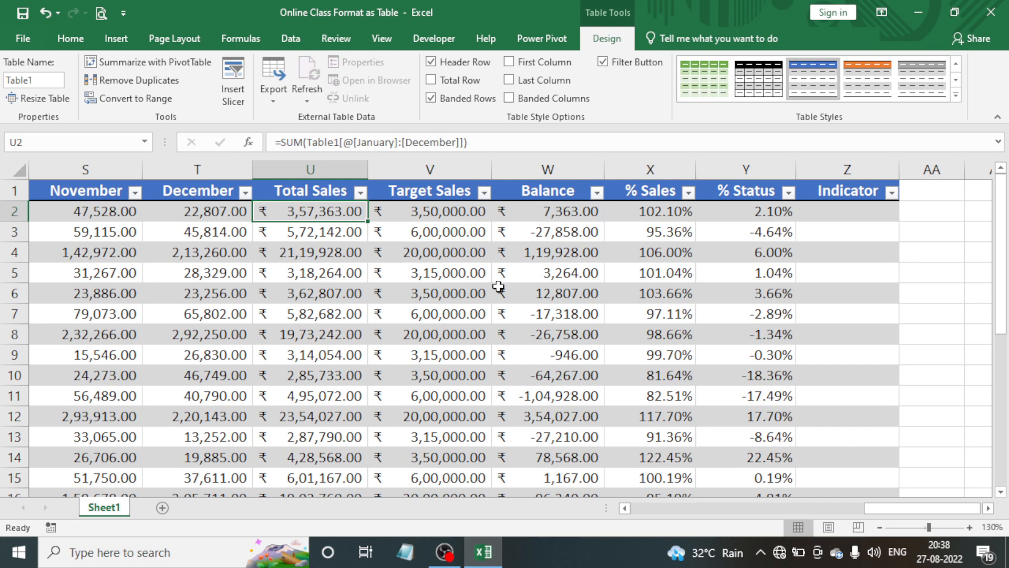
{"action": "left_click", "coordinate": [462, 255]}
{"action": "left_click", "coordinate": [610, 273]}
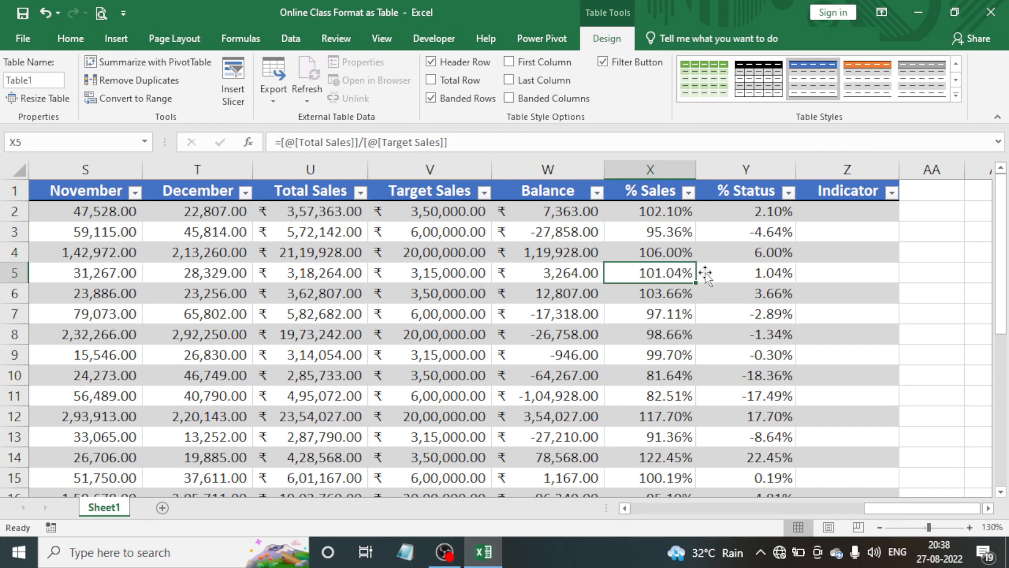
Select the empty cell AB3 outside the table, beyond the Indicator column
{"action": "left_click", "coordinate": [821, 217]}
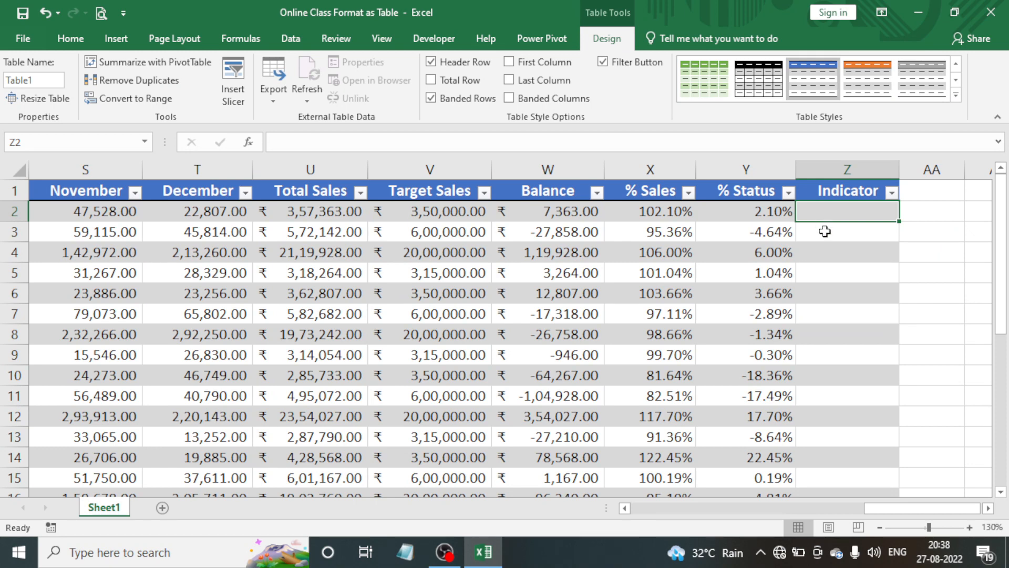
{"action": "left_click", "coordinate": [825, 230]}
{"action": "left_click", "coordinate": [827, 211]}
{"action": "key", "text": "Right"}
{"action": "key", "text": "Right"}
{"action": "key", "text": "Right"}
{"action": "key", "text": "Right"}
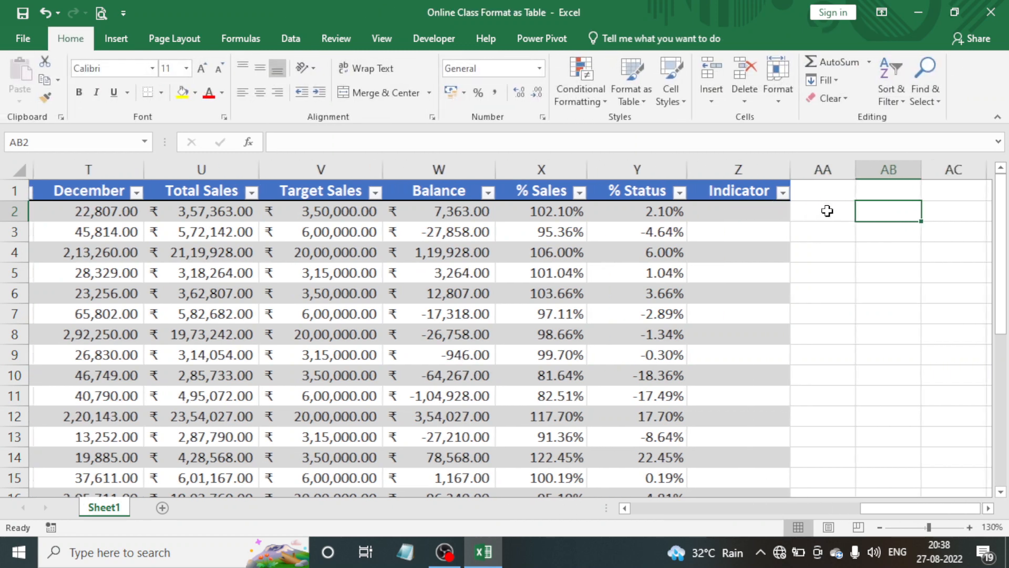
{"action": "scroll", "coordinate": [795, 254], "scroll_direction": "right", "scroll_amount": 1}
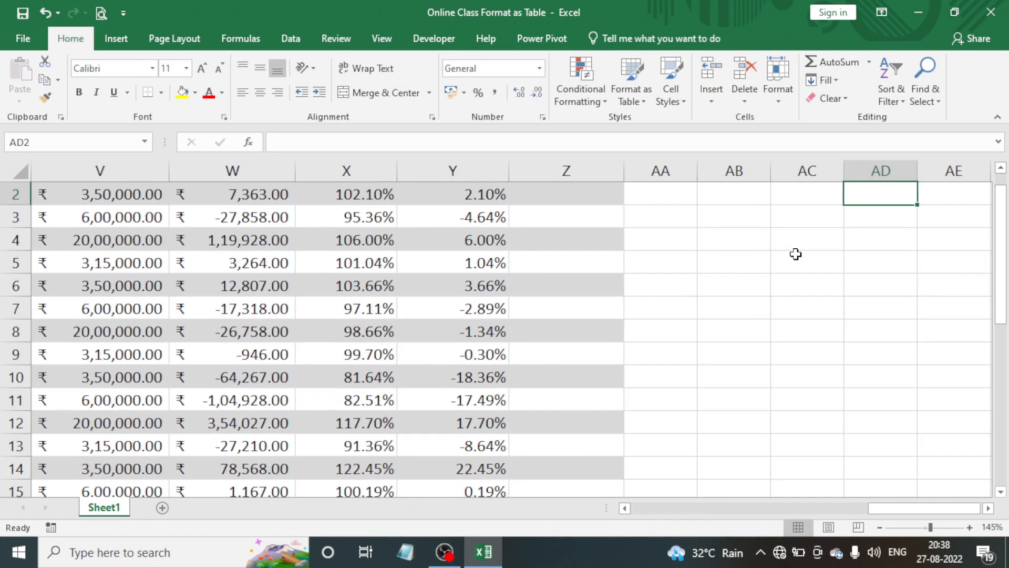
{"action": "scroll", "coordinate": [773, 261], "scroll_direction": "up", "scroll_amount": 1}
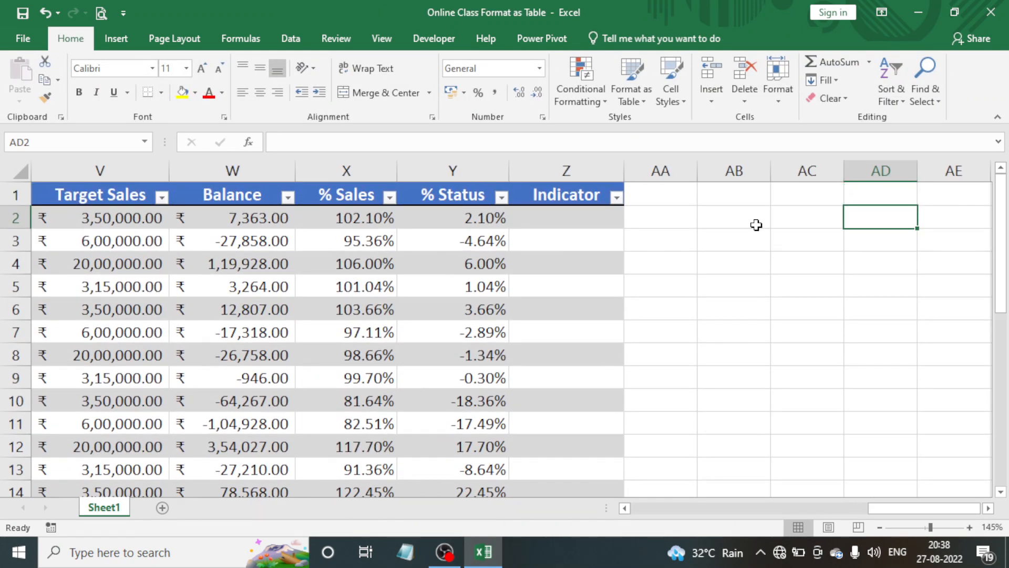
{"action": "left_click", "coordinate": [755, 223]}
{"action": "left_click", "coordinate": [752, 248]}
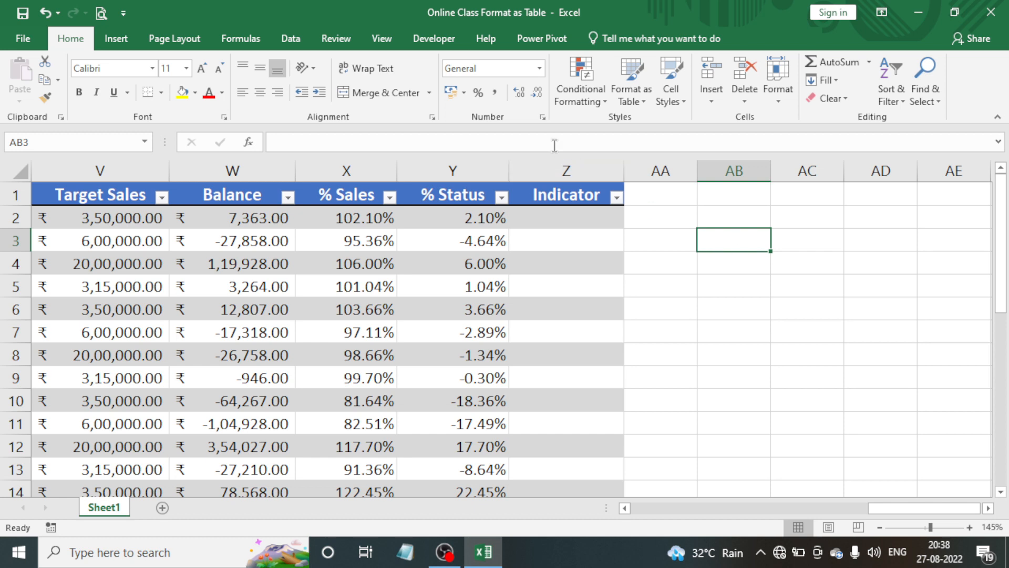
Open the Symbol dialog for cell AB3 and reposition it so the full Wingdings character grid can be viewed
{"action": "left_click", "coordinate": [121, 40]}
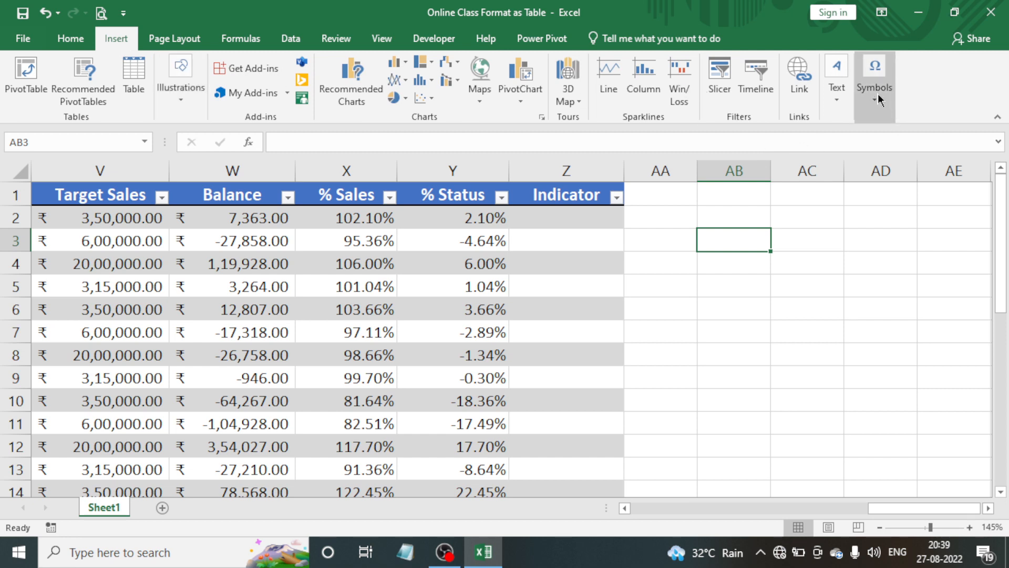
{"action": "left_click", "coordinate": [878, 93]}
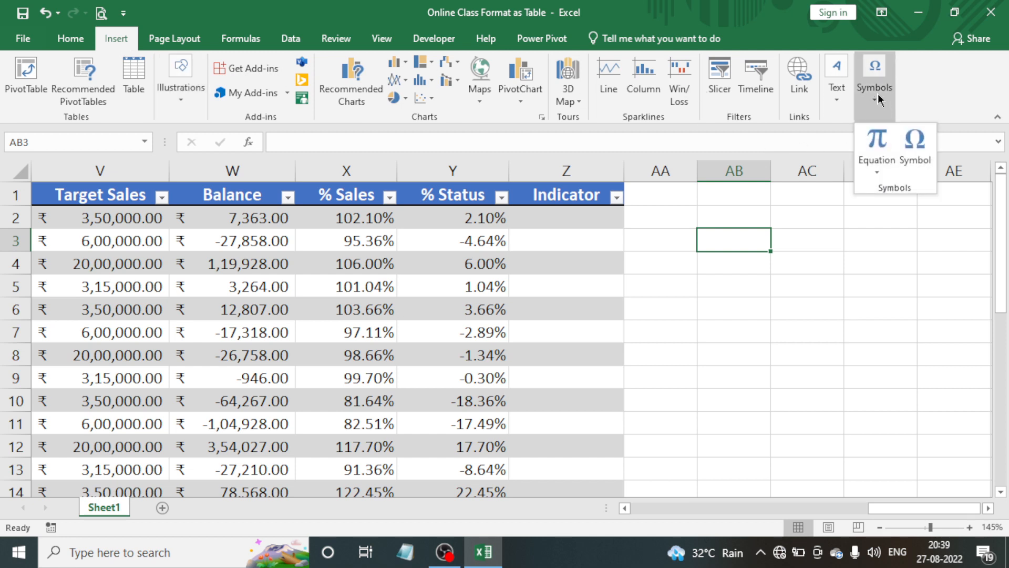
{"action": "left_click", "coordinate": [915, 150]}
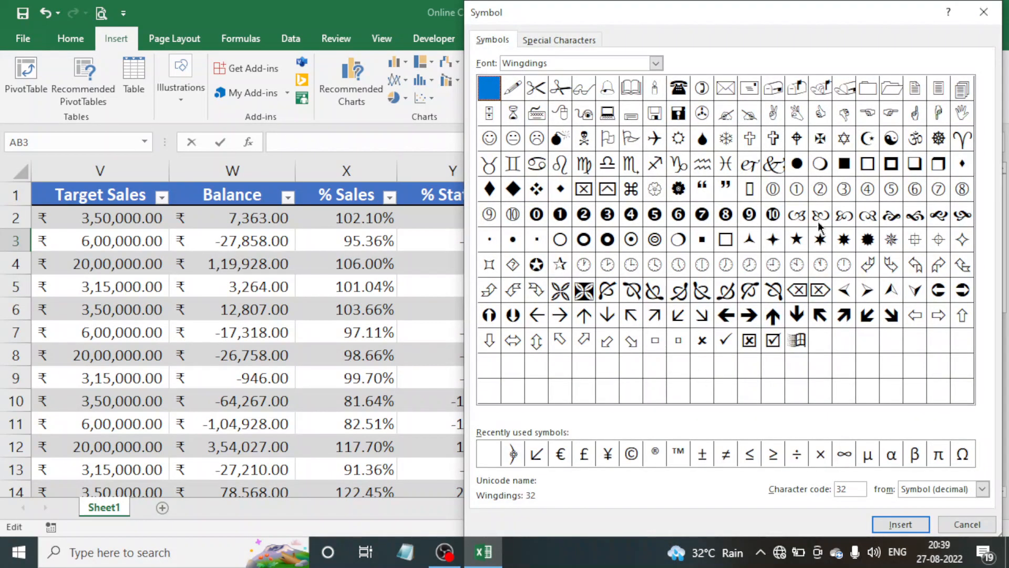
{"action": "left_click_drag", "start_coordinate": [771, 28], "coordinate": [688, 41]}
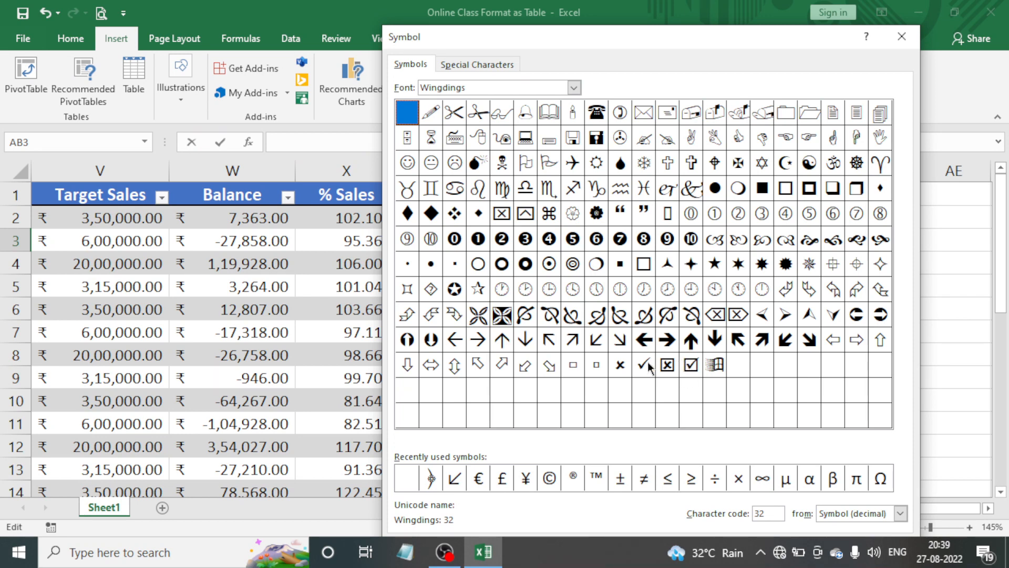
Look up the Wingdings character codes of the cross, check mark, boxed cross and boxed check mark symbols
{"action": "left_click", "coordinate": [621, 367]}
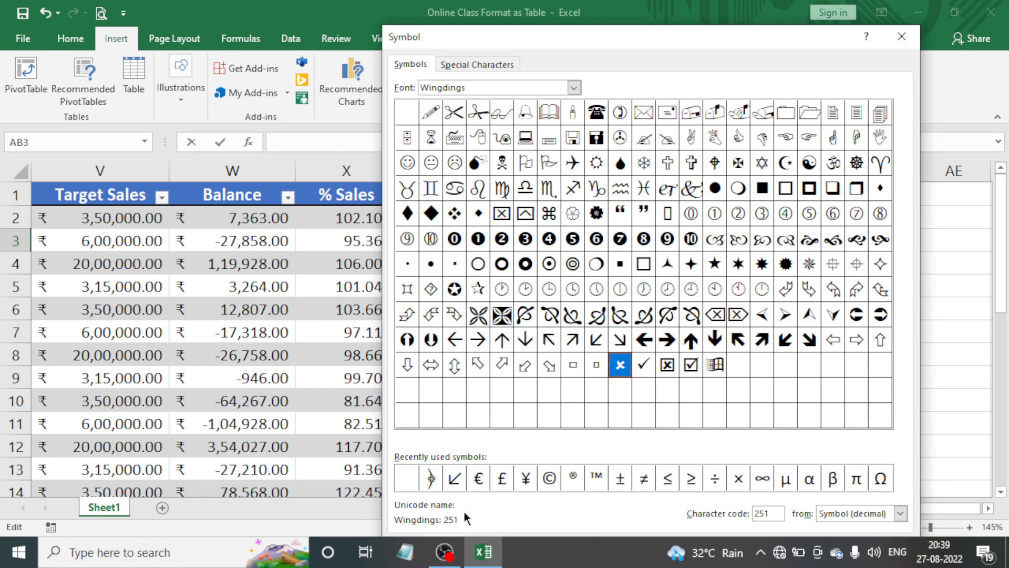
{"action": "left_click", "coordinate": [643, 364]}
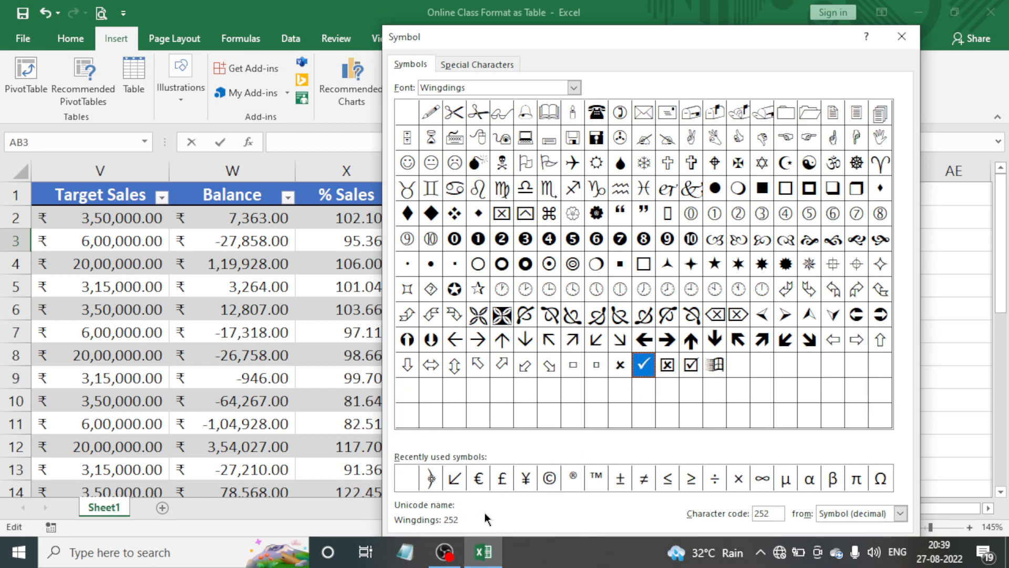
{"action": "left_click", "coordinate": [670, 368]}
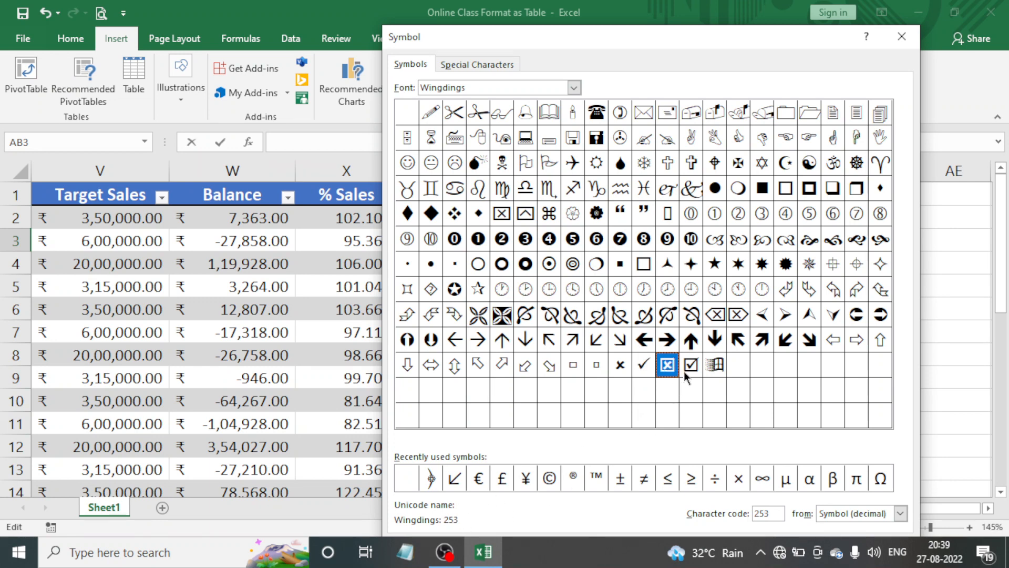
{"action": "left_click", "coordinate": [692, 367]}
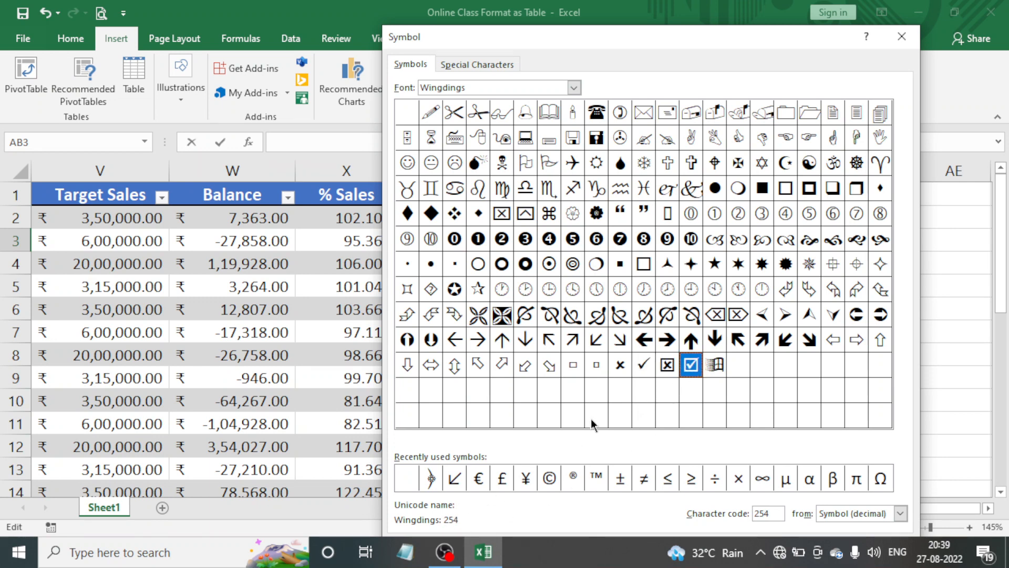
{"action": "left_click", "coordinate": [645, 365]}
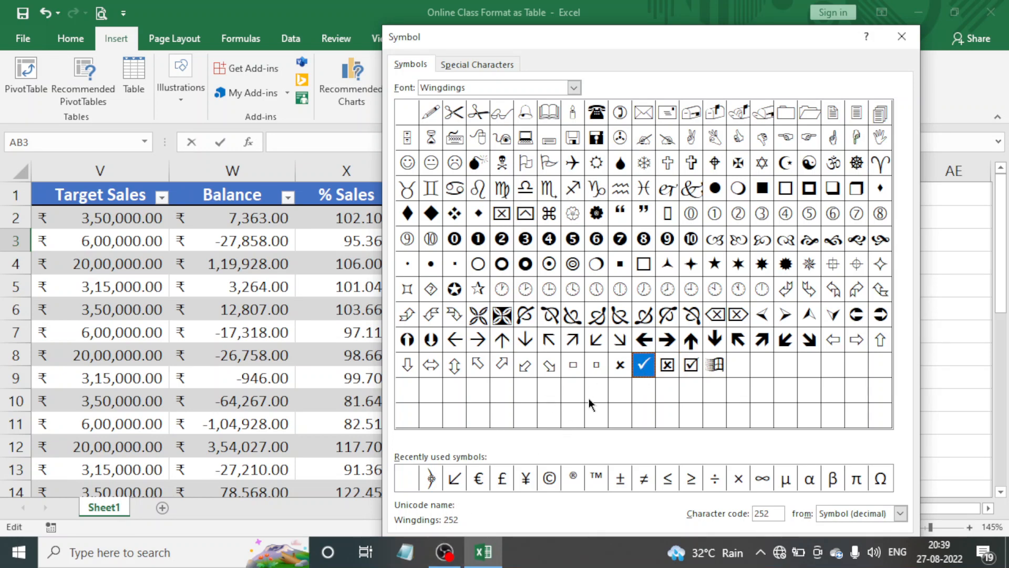
{"action": "left_click", "coordinate": [620, 365]}
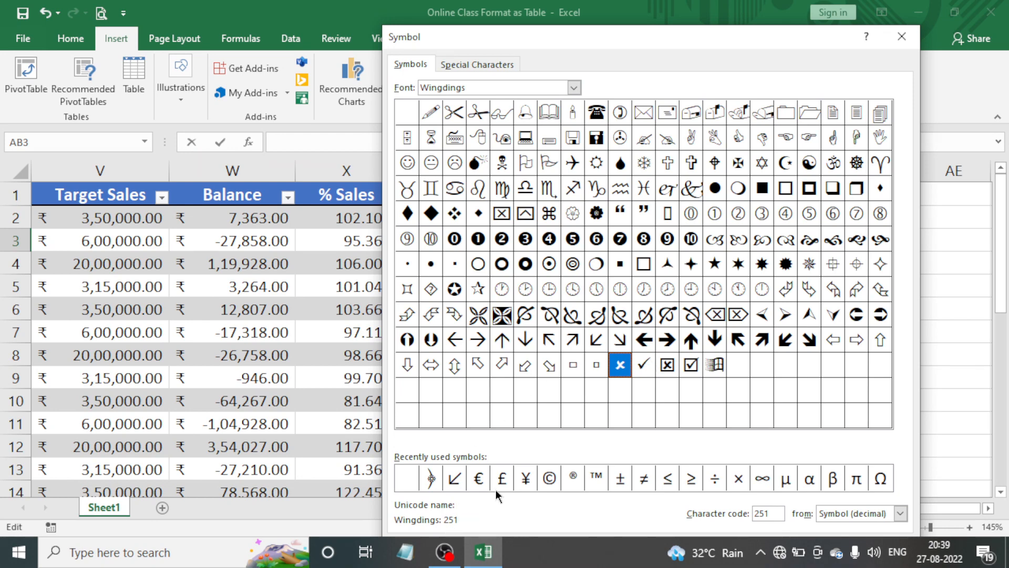
Close the Symbol dialog without inserting a symbol and leave cell AB3 empty
{"action": "left_click", "coordinate": [897, 39]}
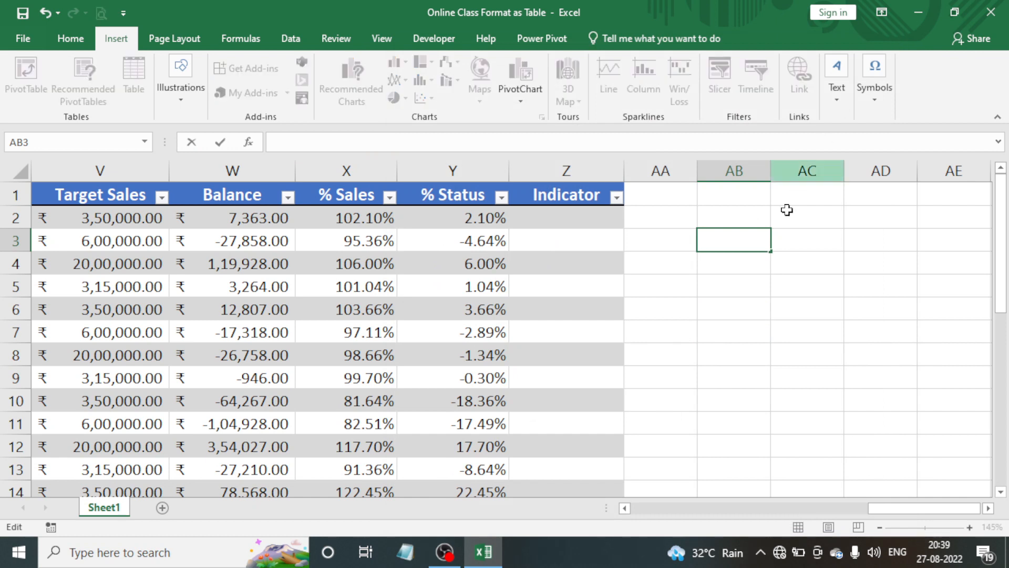
{"action": "left_click", "coordinate": [733, 305]}
{"action": "left_click", "coordinate": [732, 246]}
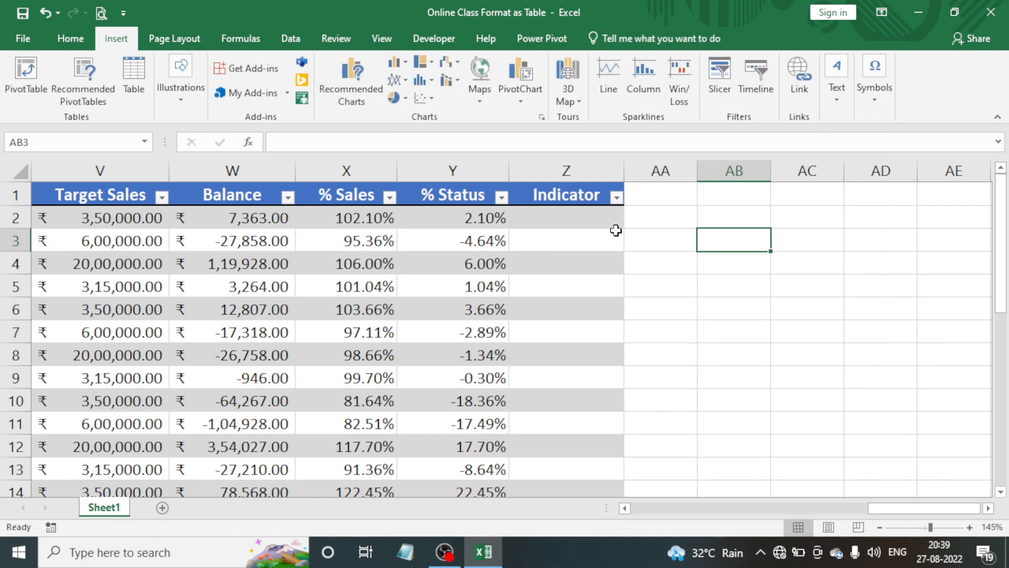
Start an IF formula in cell Z2 of the Indicator column that tests whether Total Sales is greater than Target Sales
{"action": "left_click", "coordinate": [586, 218]}
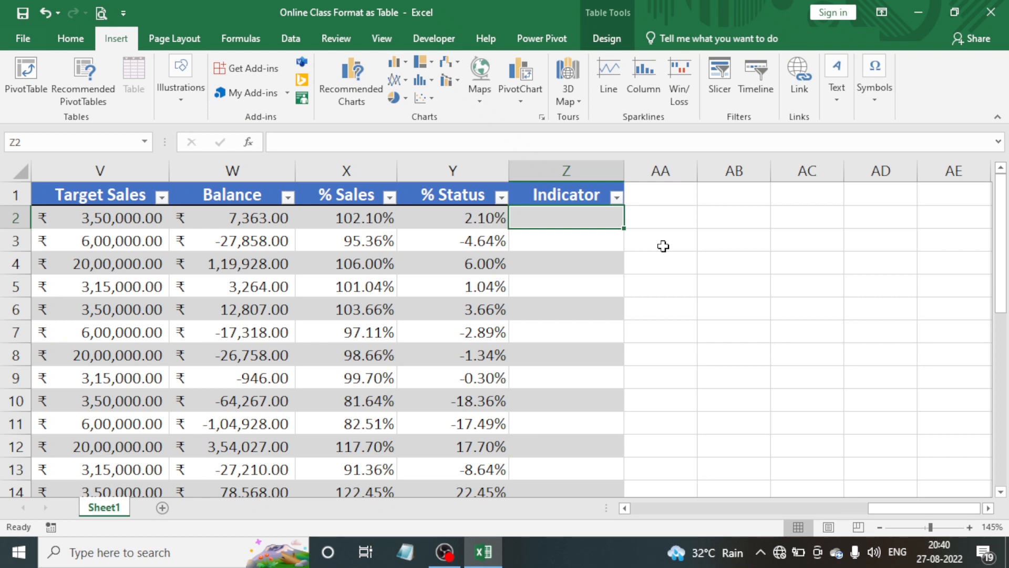
{"action": "type", "text": "="}
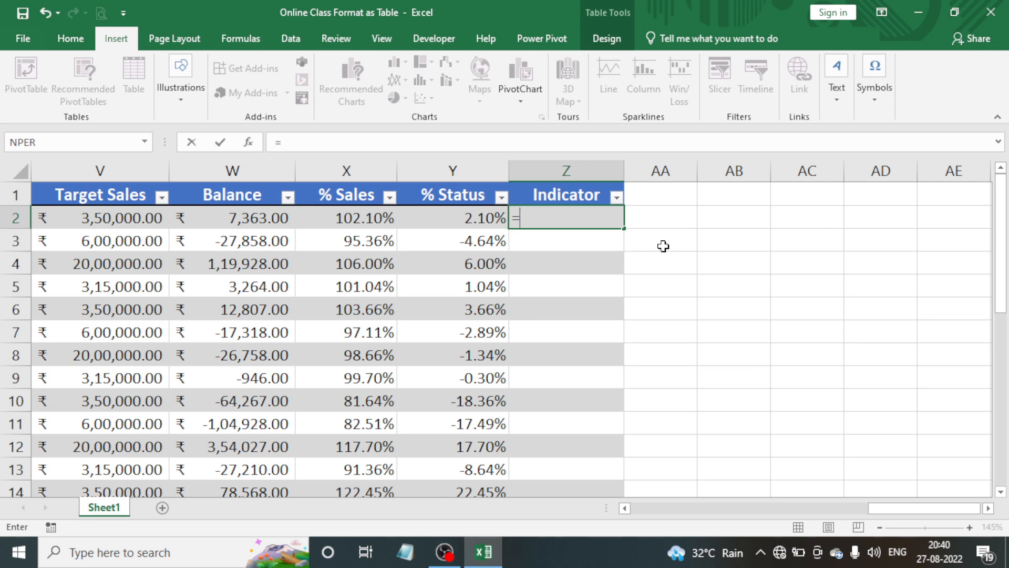
{"action": "type", "text": "if"}
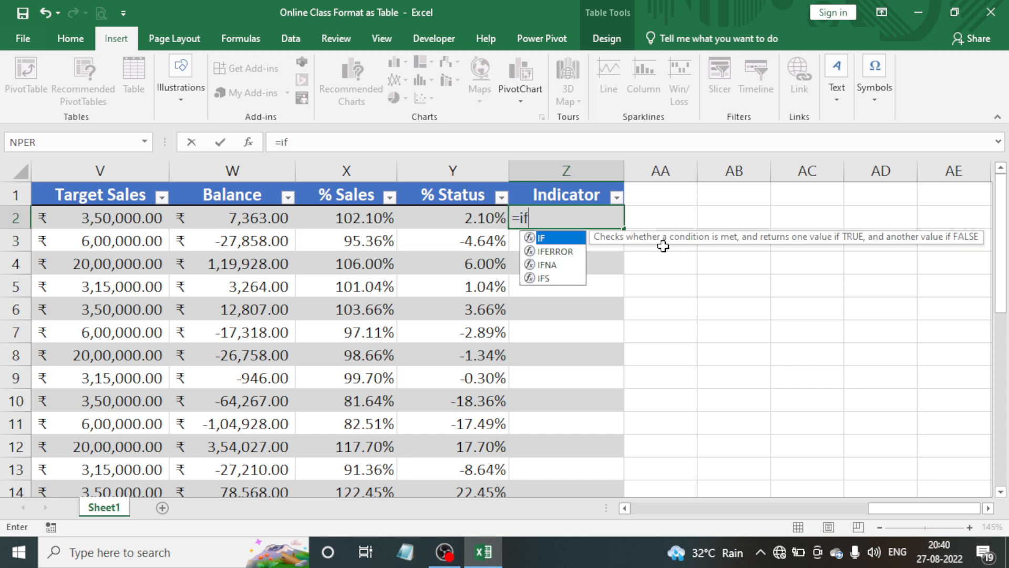
{"action": "key", "text": "Tab"}
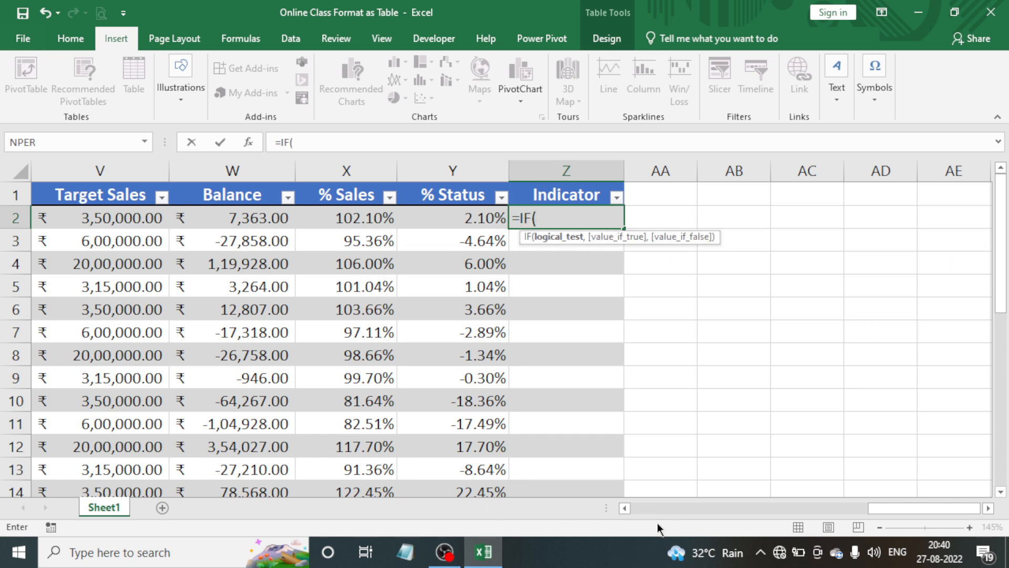
{"action": "left_click", "coordinate": [625, 508]}
{"action": "left_click", "coordinate": [625, 508]}
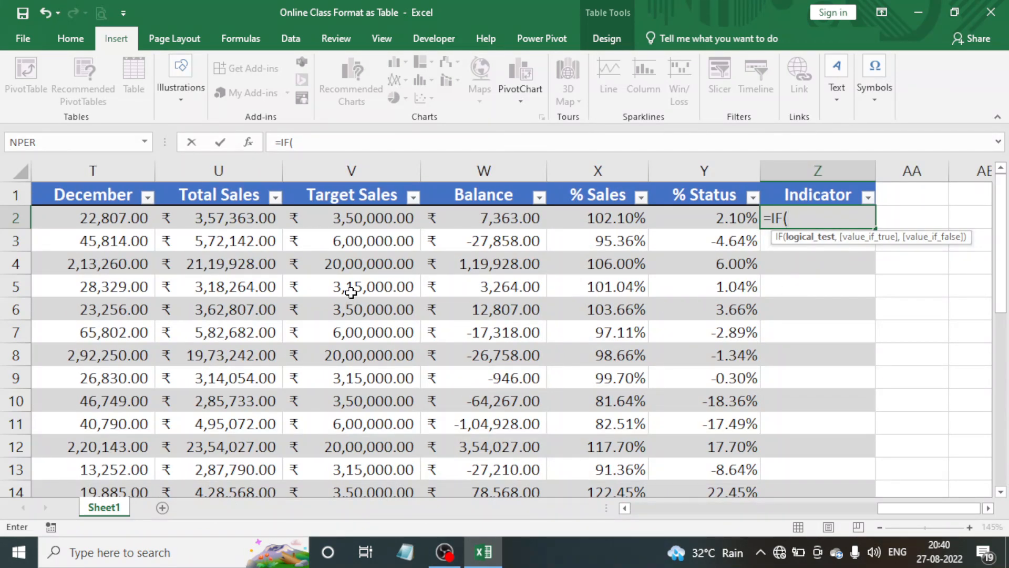
{"action": "left_click", "coordinate": [225, 220]}
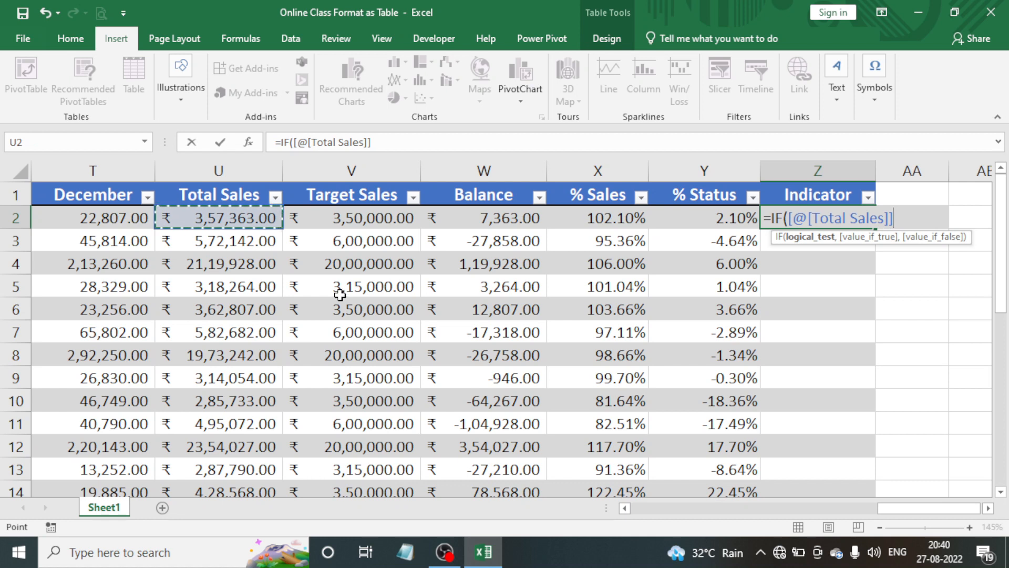
{"action": "type", "text": ">"}
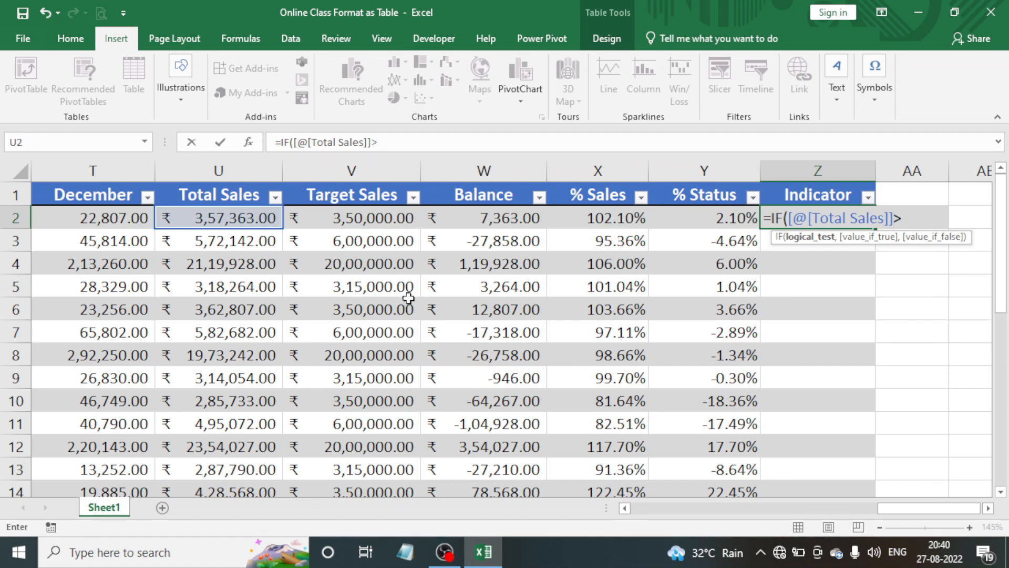
{"action": "left_click", "coordinate": [362, 221]}
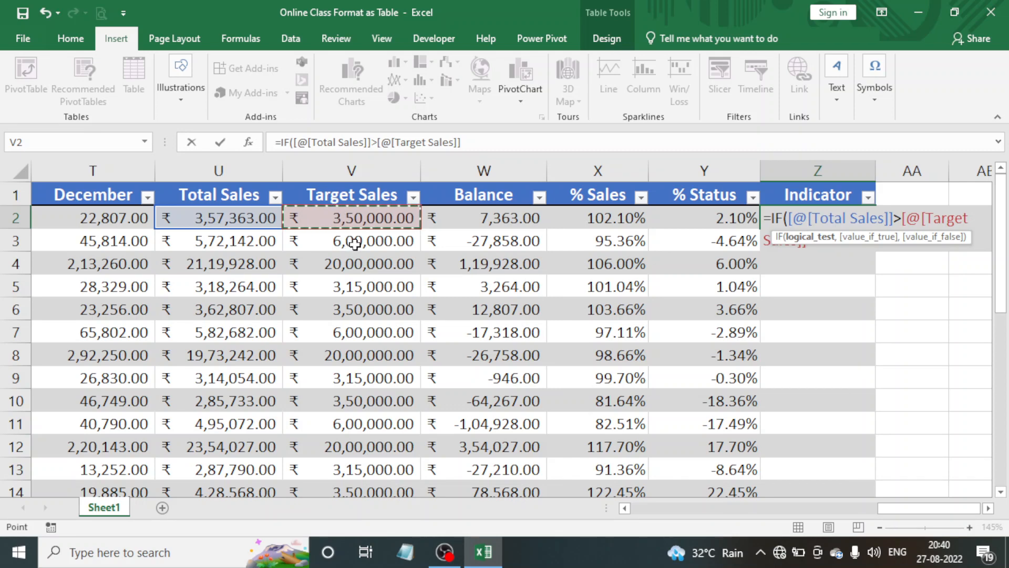
Complete the Z2 IF formula to return 252 when true and 251 when false, and fill it through the Indicator column
{"action": "type", "text": ","}
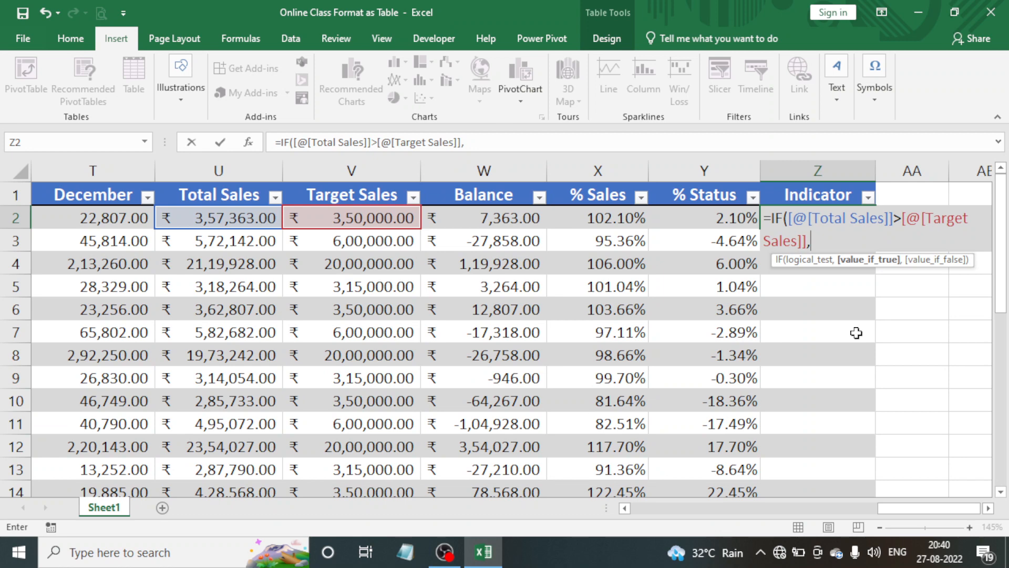
{"action": "type", "text": "252,"}
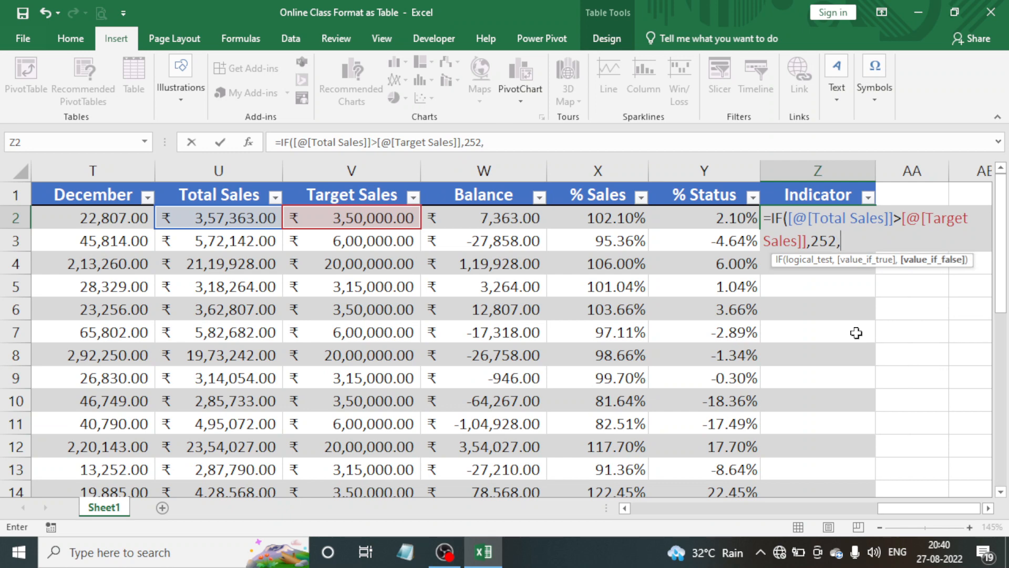
{"action": "type", "text": "251"}
{"action": "type", "text": ")"}
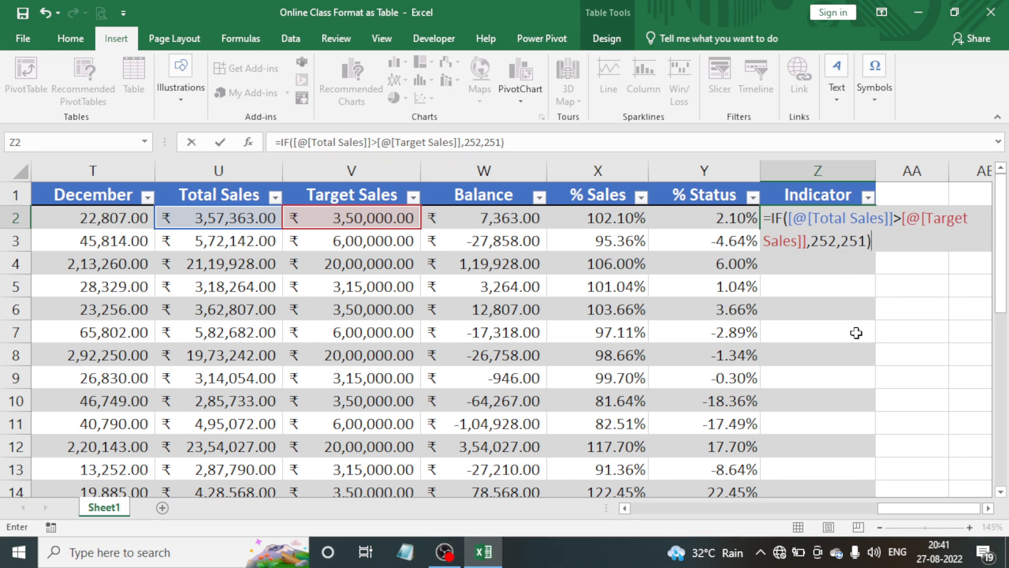
{"action": "key", "text": "Return"}
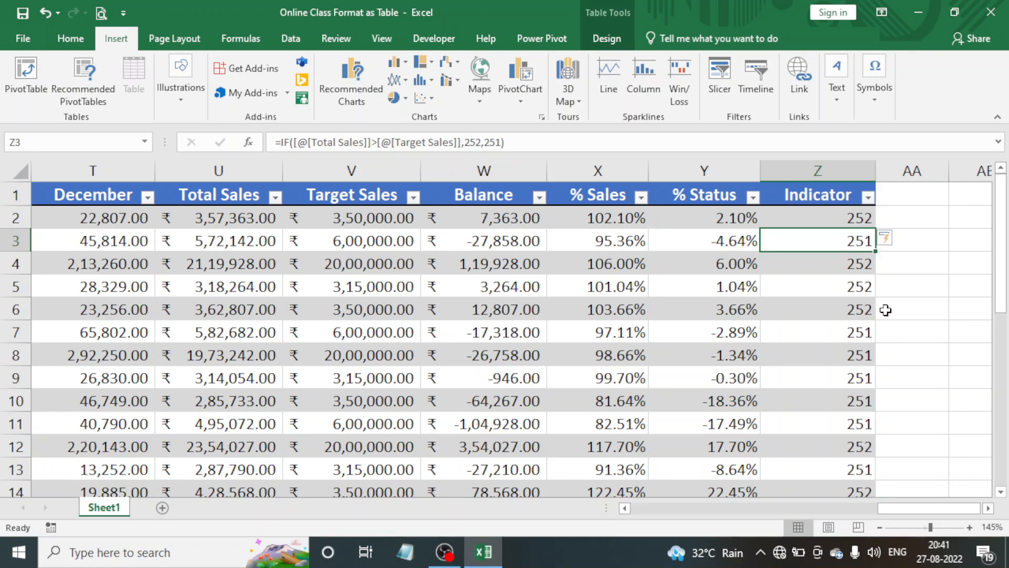
Edit the Indicator formula in Z2 to wrap both result codes in the CHAR function, as CHAR(252) and CHAR(251)
{"action": "double_click", "coordinate": [838, 218]}
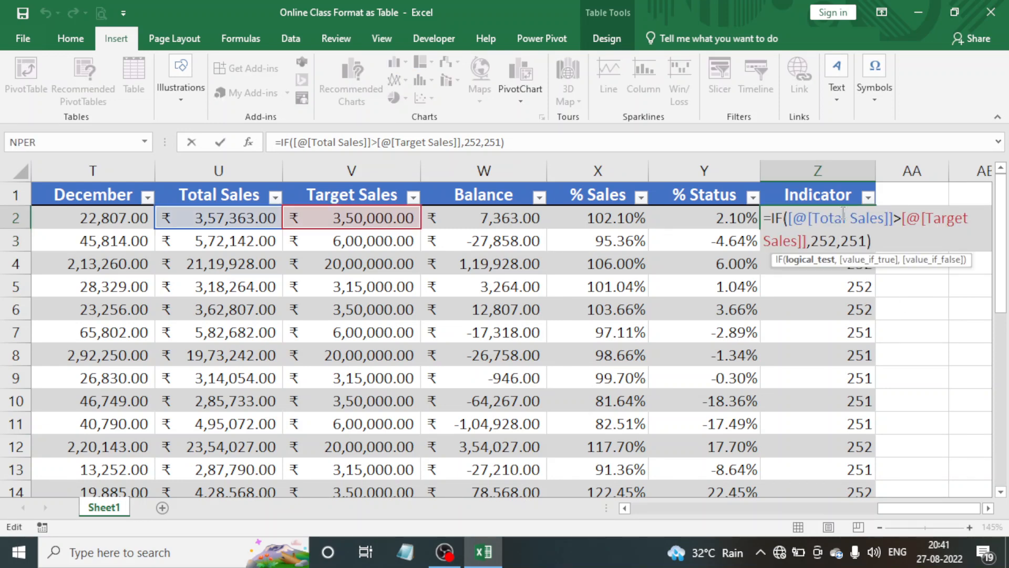
{"action": "left_click", "coordinate": [810, 241]}
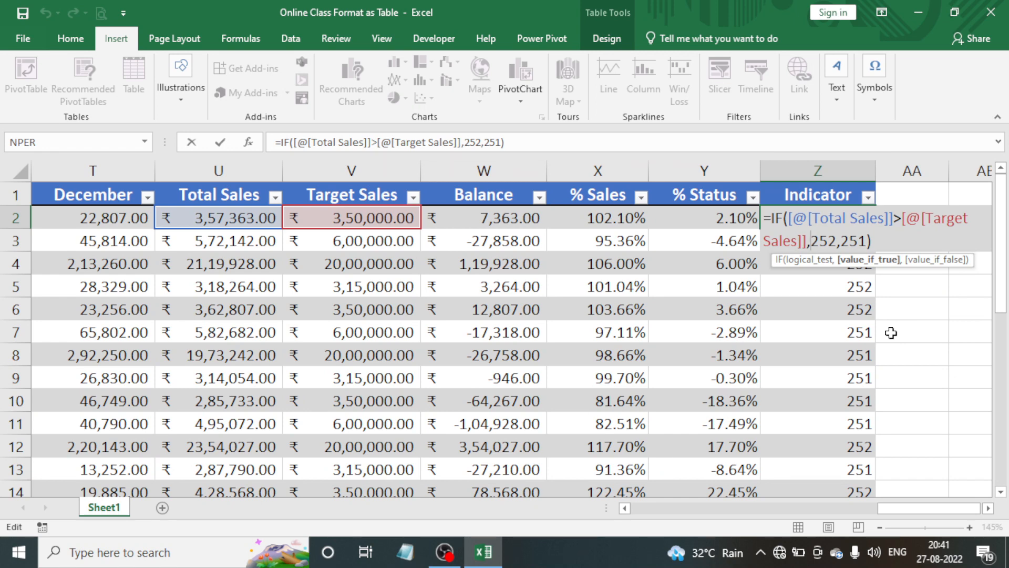
{"action": "type", "text": "char"}
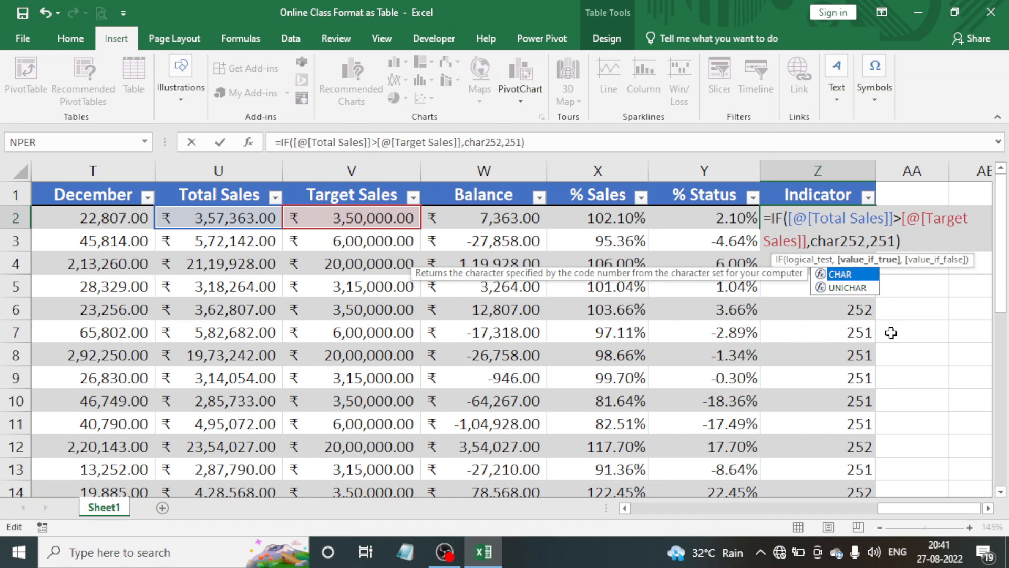
{"action": "key", "text": "Tab"}
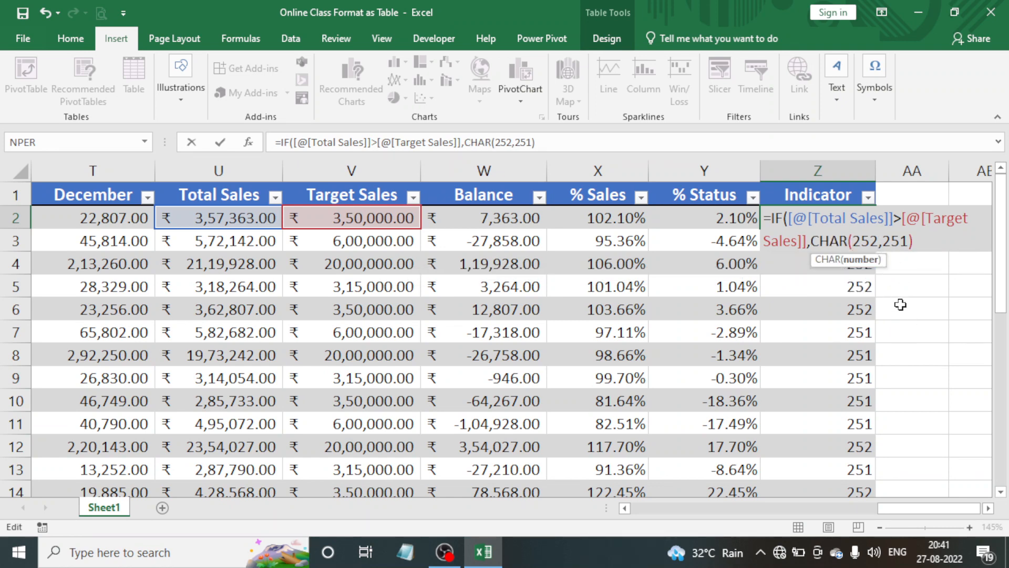
{"action": "type", "text": ")"}
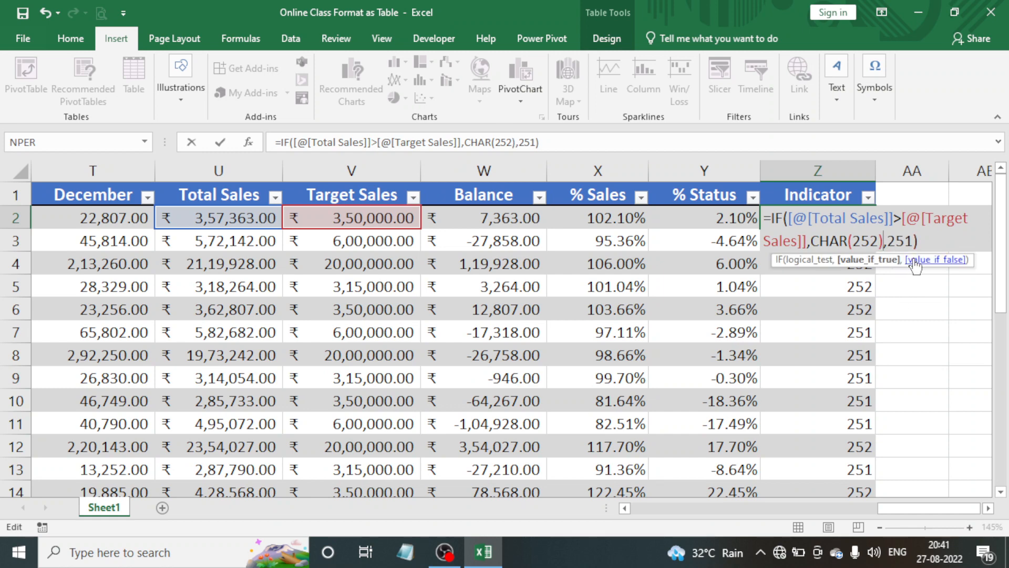
{"action": "key", "text": "Right"}
{"action": "key", "text": "Right"}
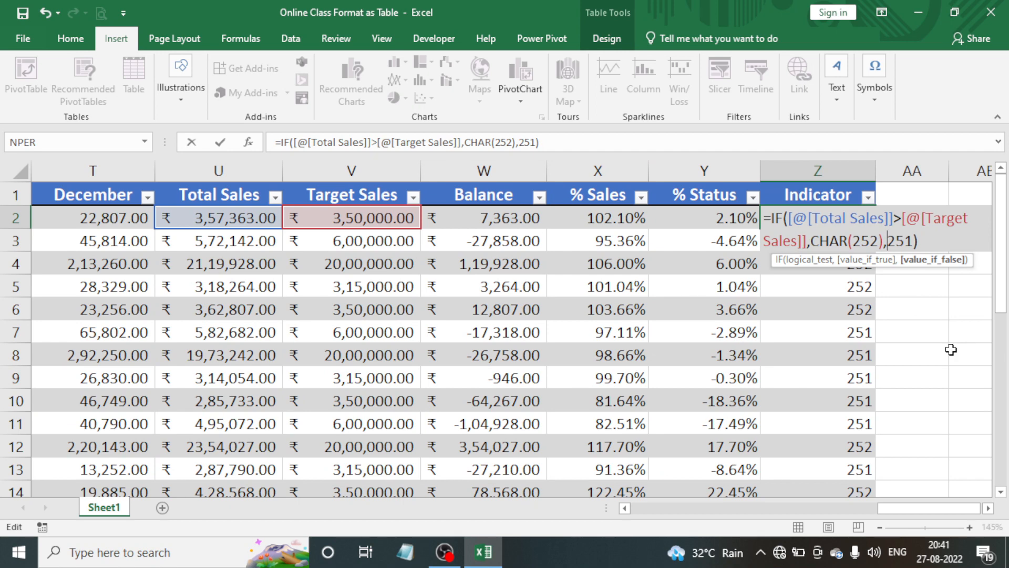
{"action": "type", "text": "CHAR("}
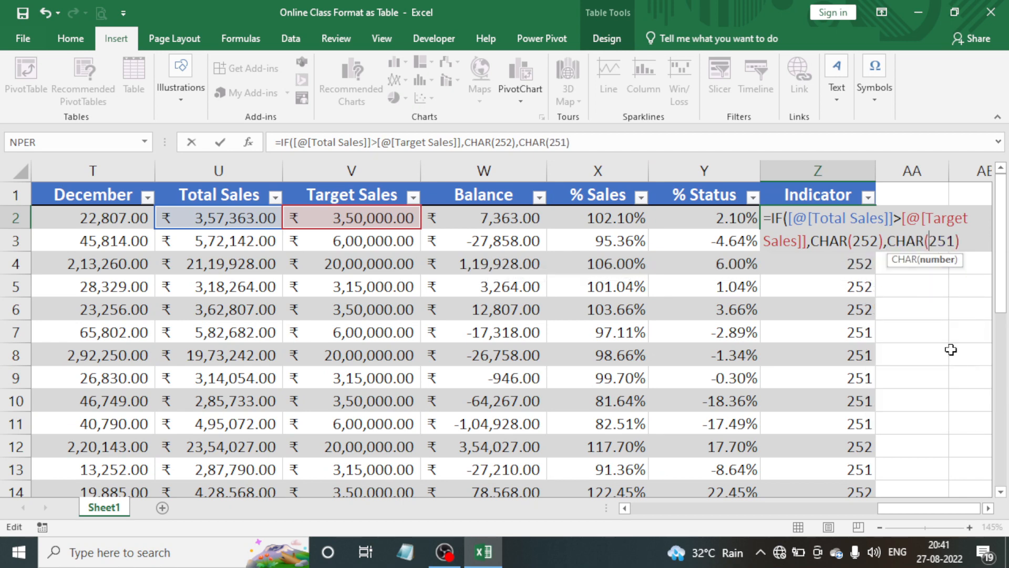
{"action": "key", "text": "End"}
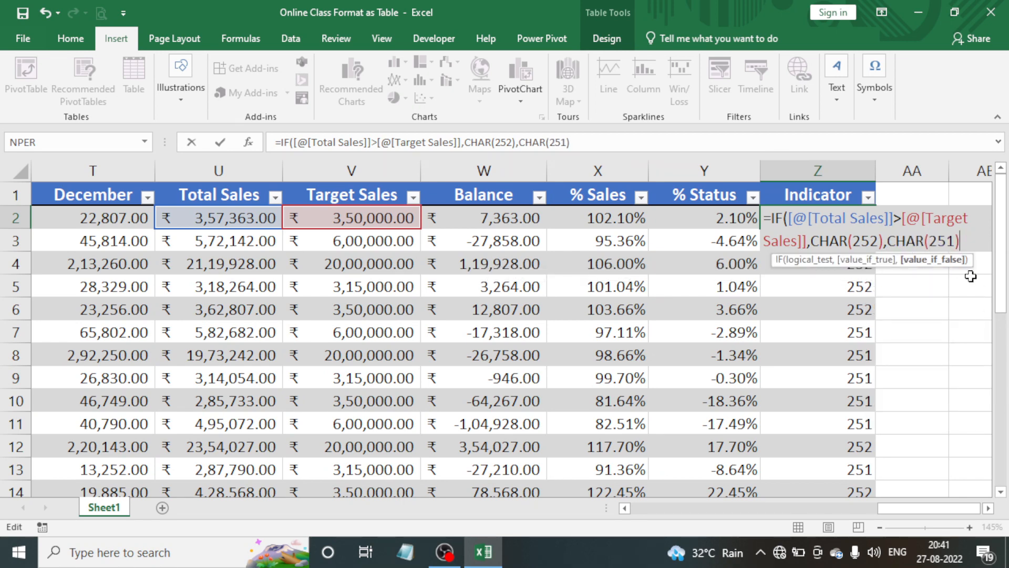
{"action": "type", "text": ")"}
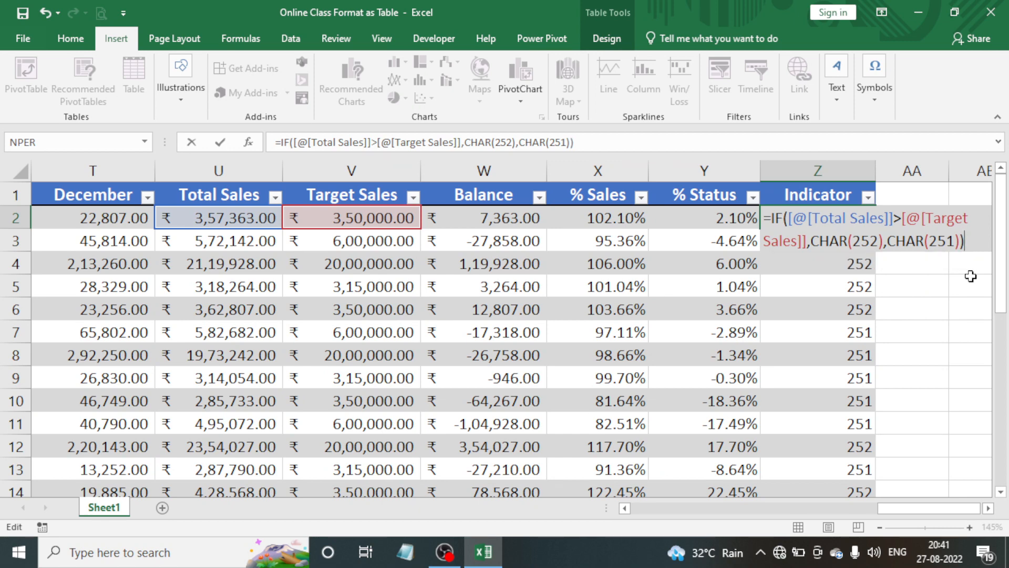
{"action": "key", "text": "Return"}
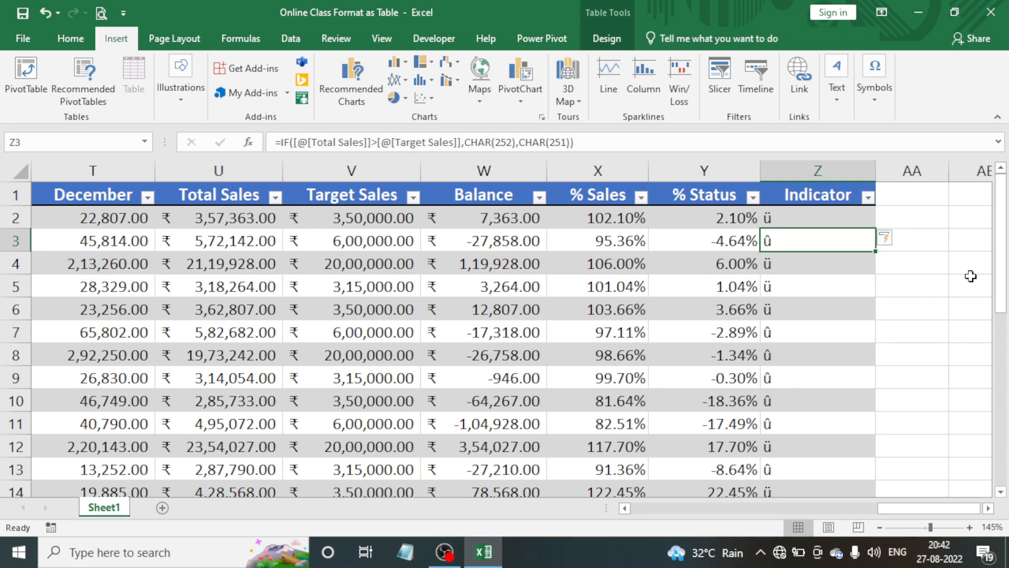
Set the Indicator column's data cells to the Wingdings font and centre them horizontally
{"action": "left_click", "coordinate": [821, 214]}
{"action": "left_click", "coordinate": [837, 265]}
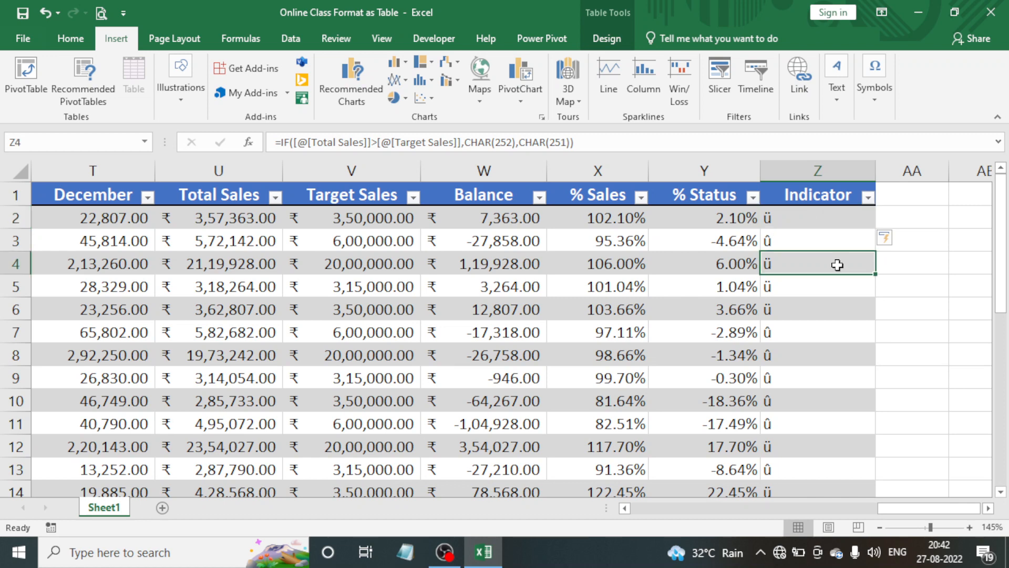
{"action": "left_click", "coordinate": [84, 42]}
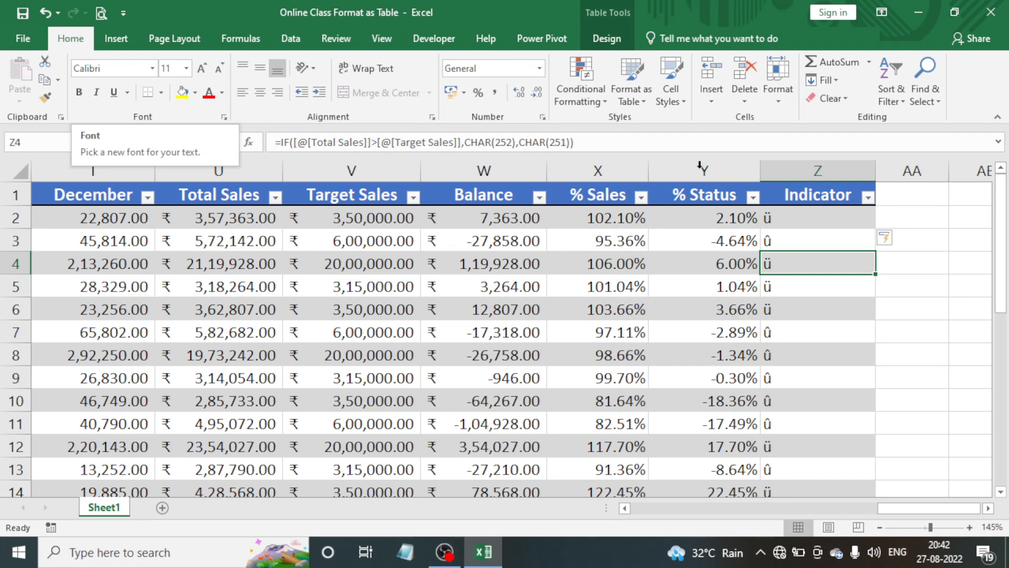
{"action": "left_click", "coordinate": [802, 185]}
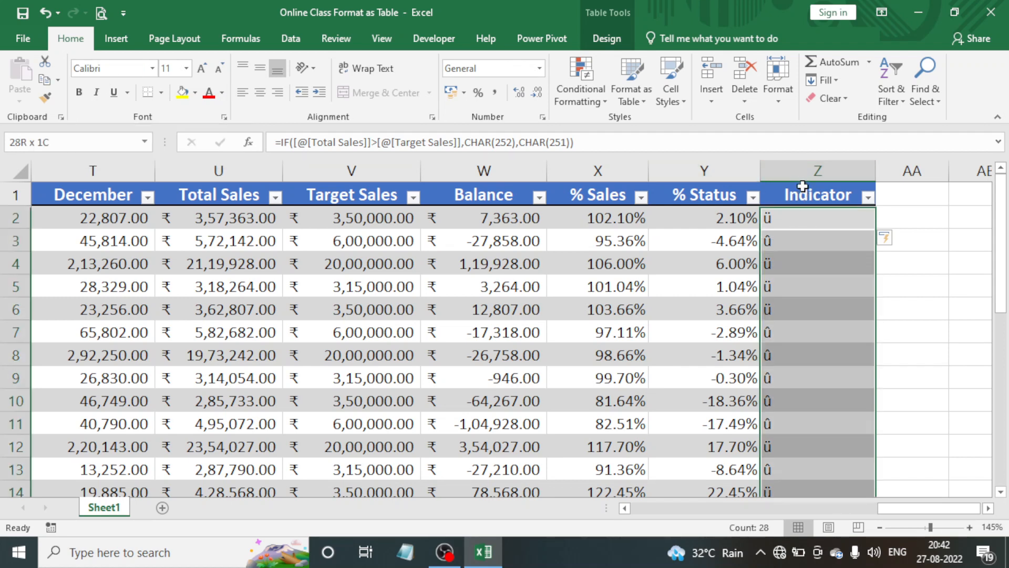
{"action": "left_click", "coordinate": [153, 68]}
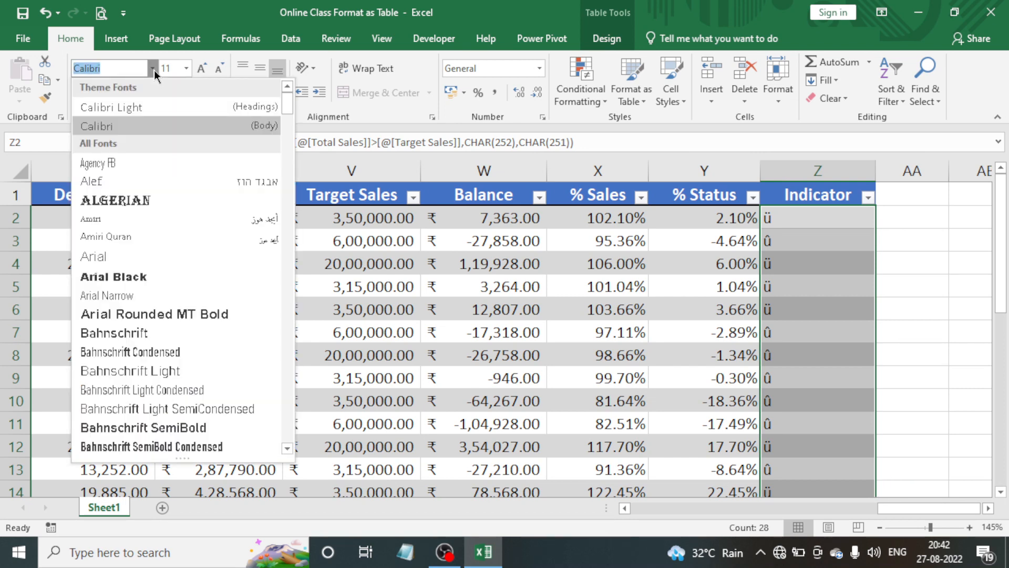
{"action": "type", "text": "Wingdings"}
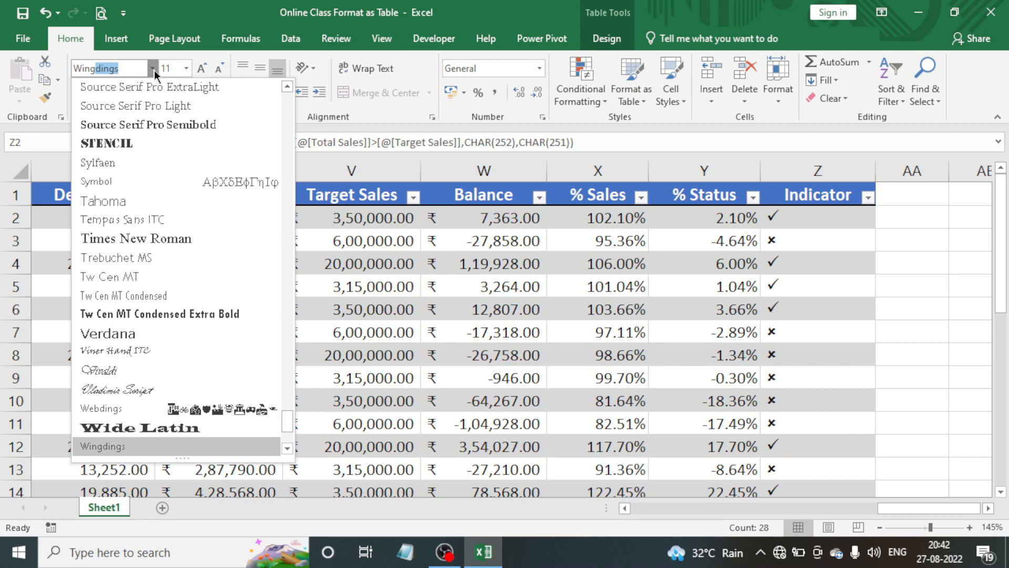
{"action": "key", "text": "Return"}
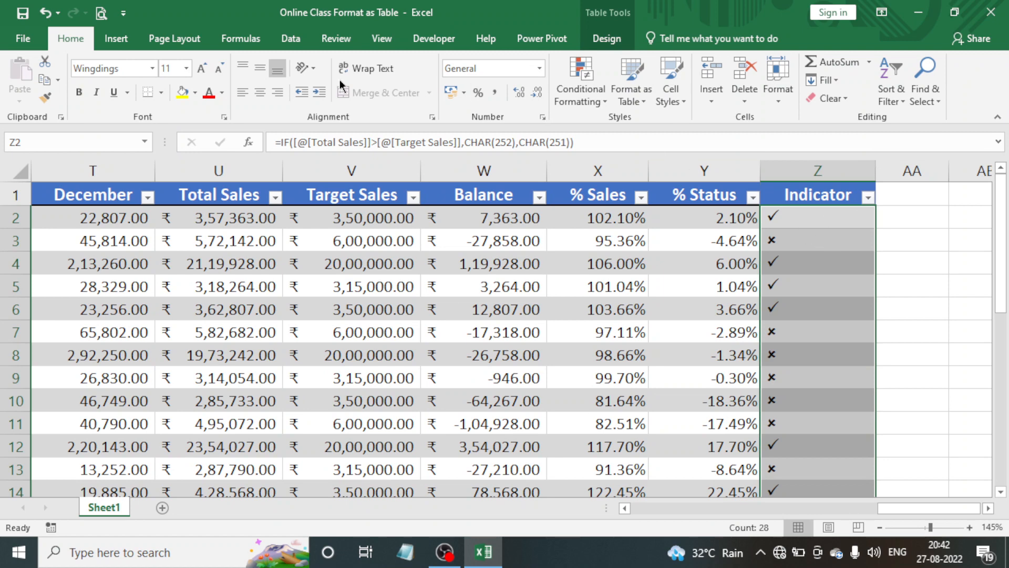
{"action": "left_click", "coordinate": [259, 93]}
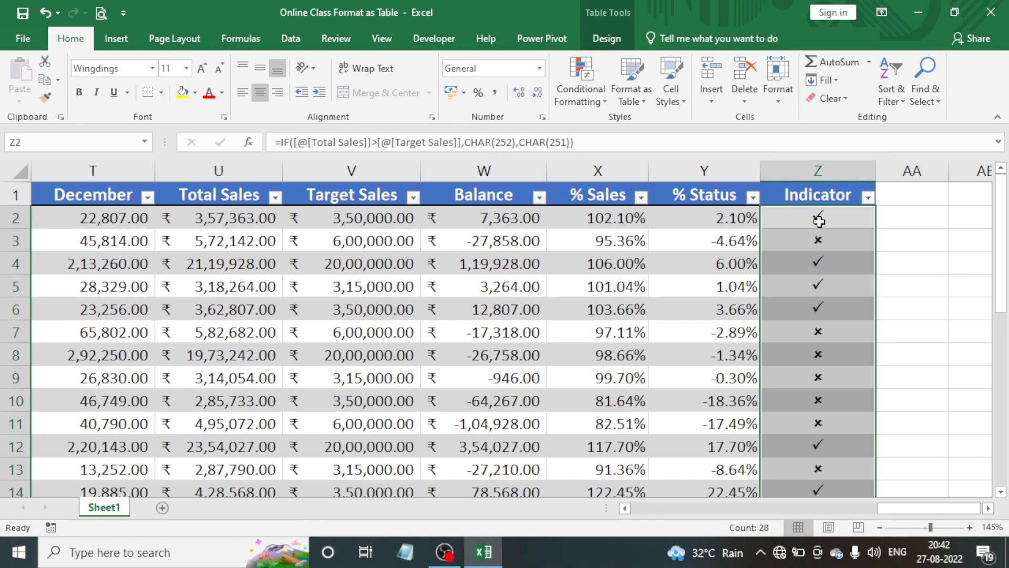
Review the % Sales and Indicator columns down to the table's last row and return to cell X6
{"action": "left_click", "coordinate": [614, 237]}
{"action": "left_click", "coordinate": [612, 306]}
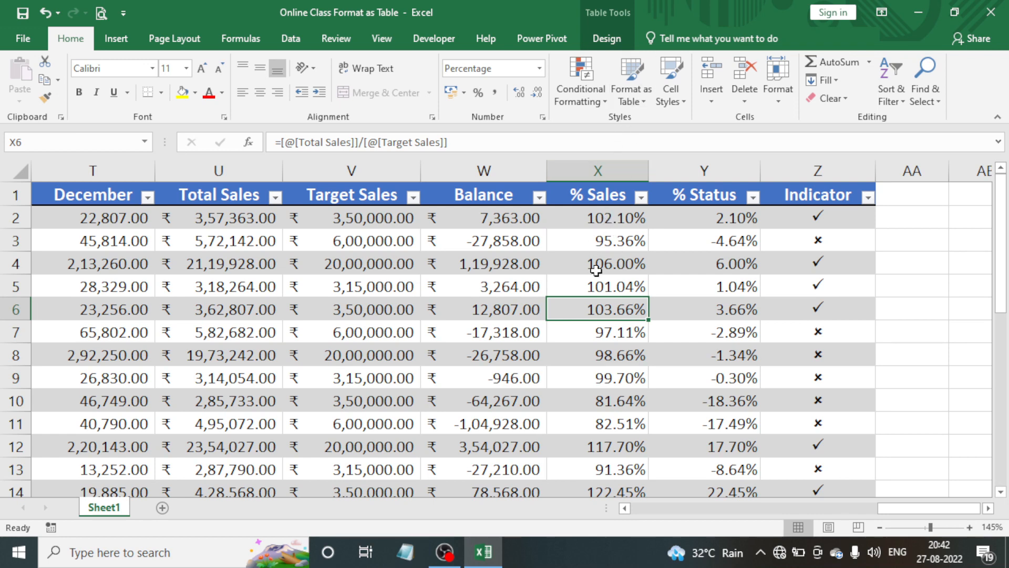
{"action": "scroll", "coordinate": [596, 270], "scroll_direction": "down", "scroll_amount": 9}
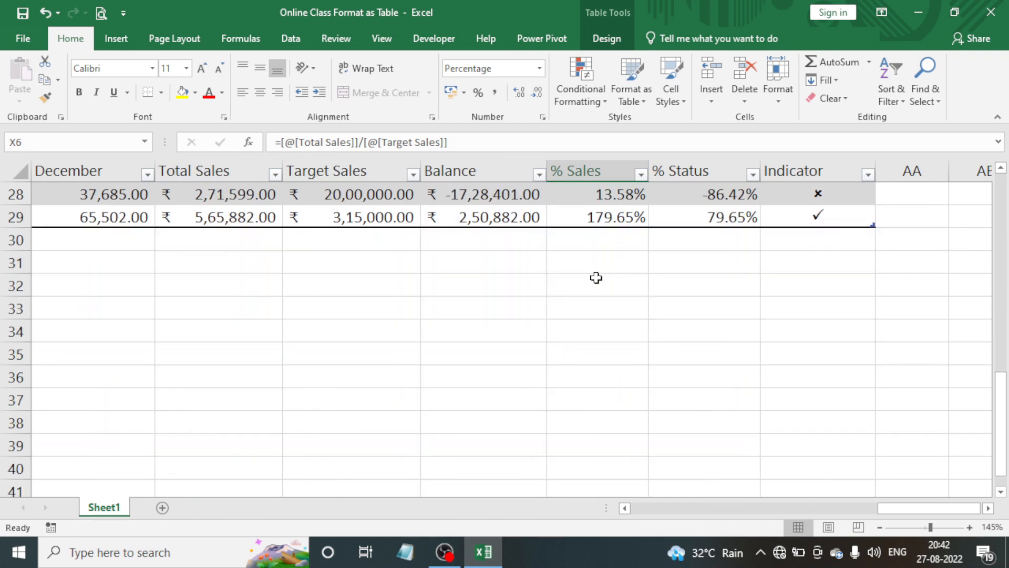
{"action": "scroll", "coordinate": [596, 277], "scroll_direction": "up", "scroll_amount": 9}
{"action": "left_click", "coordinate": [593, 241]}
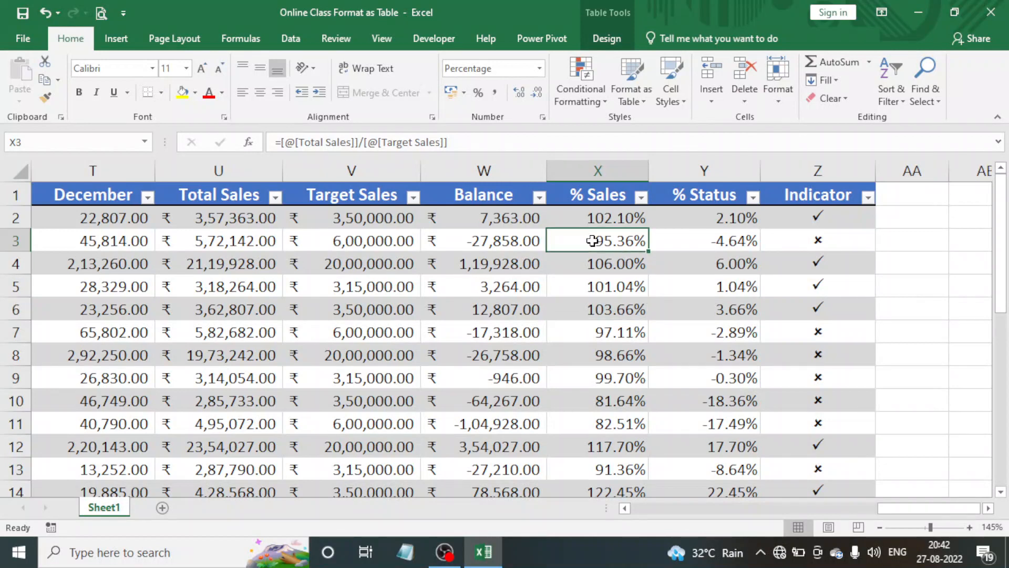
{"action": "left_click", "coordinate": [581, 311]}
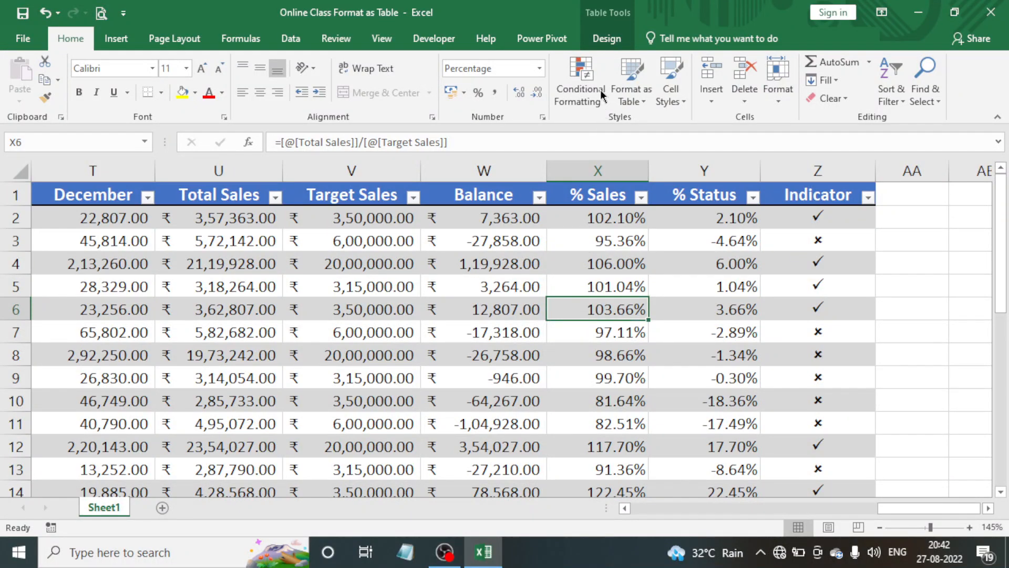
{"action": "left_click", "coordinate": [601, 43]}
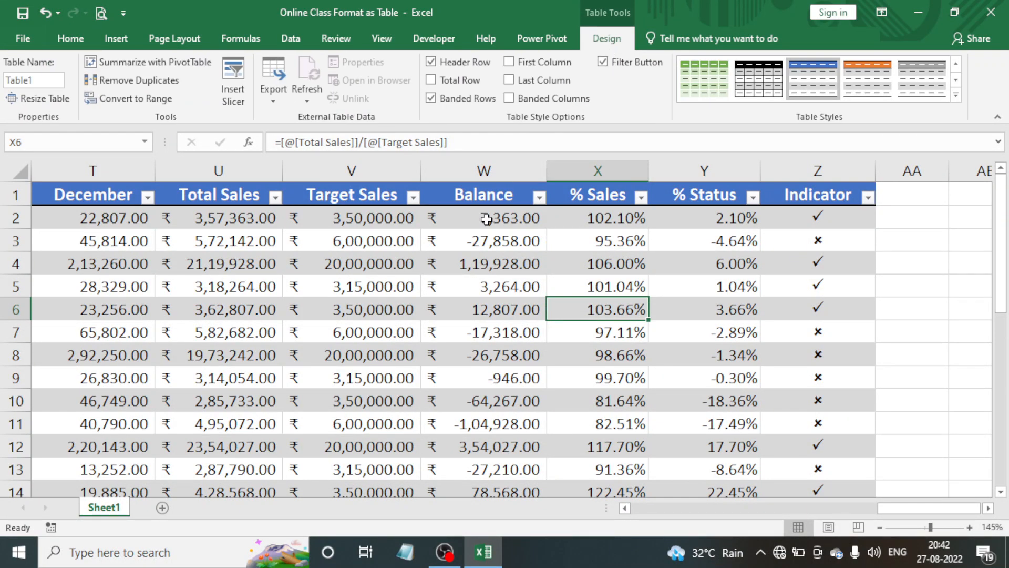
{"action": "left_click", "coordinate": [464, 281]}
{"action": "left_click", "coordinate": [367, 263]}
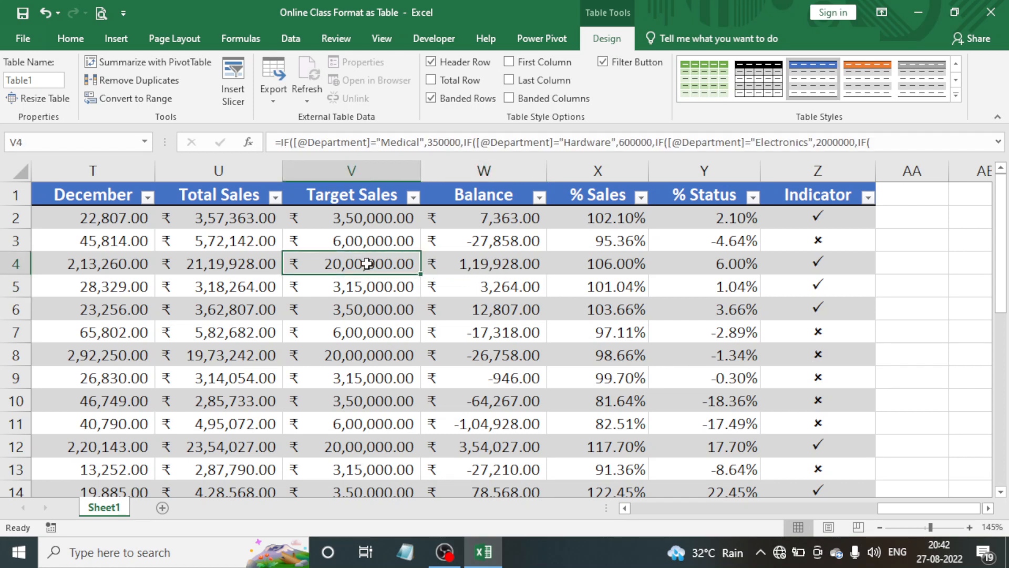
{"action": "left_click", "coordinate": [489, 260]}
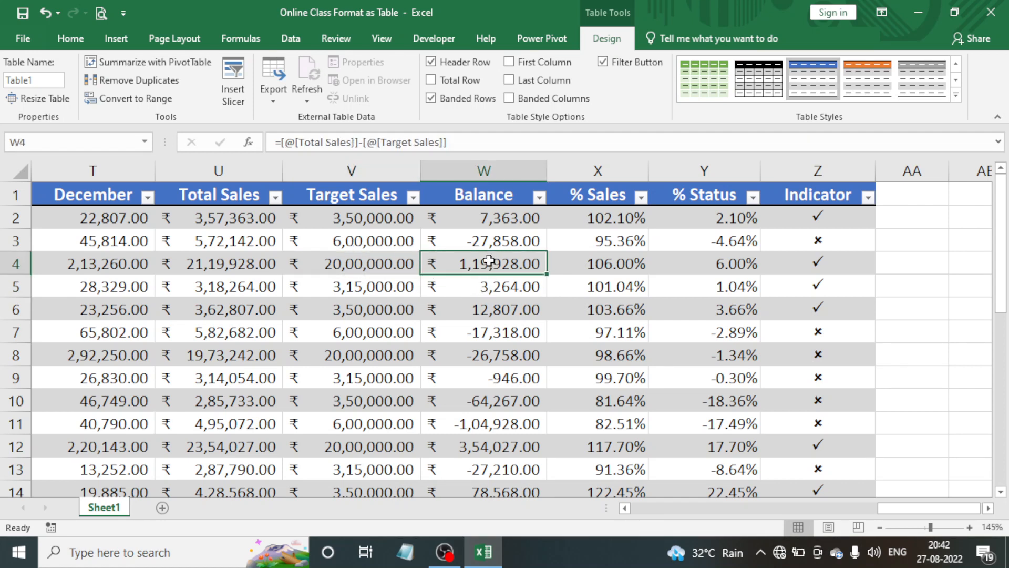
{"action": "key", "text": "alt+space"}
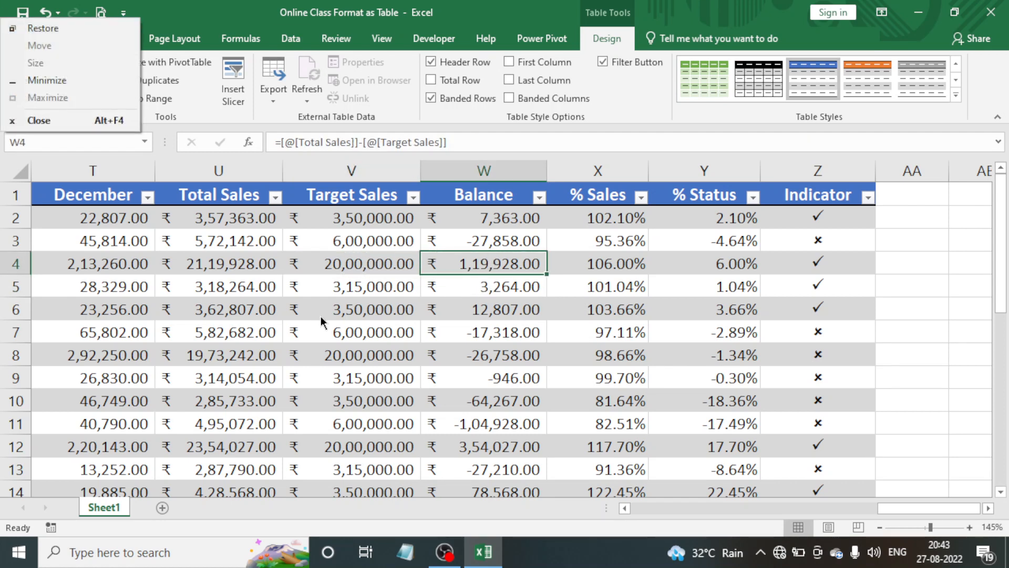
{"action": "left_click", "coordinate": [321, 314]}
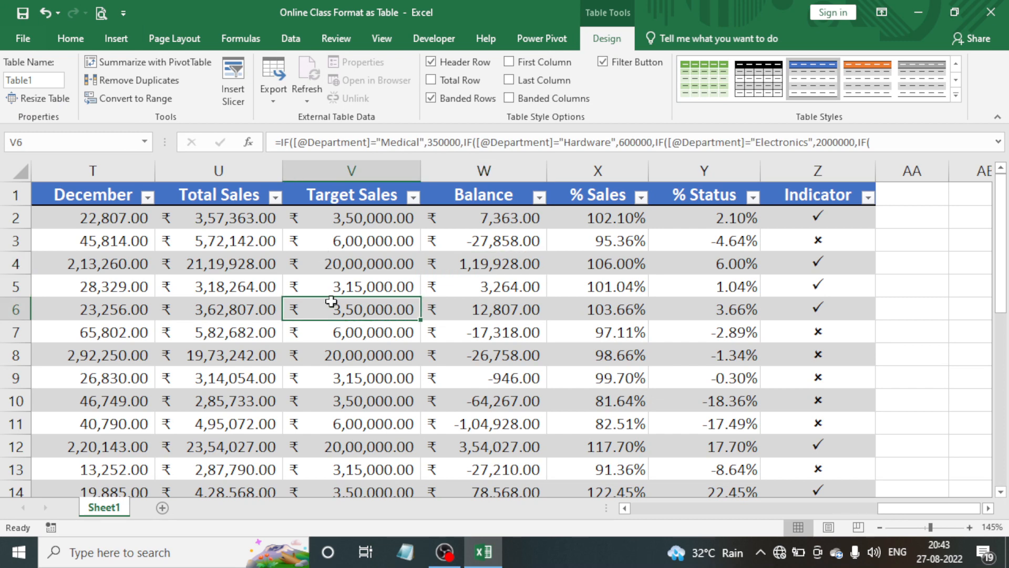
{"action": "left_click", "coordinate": [305, 287]}
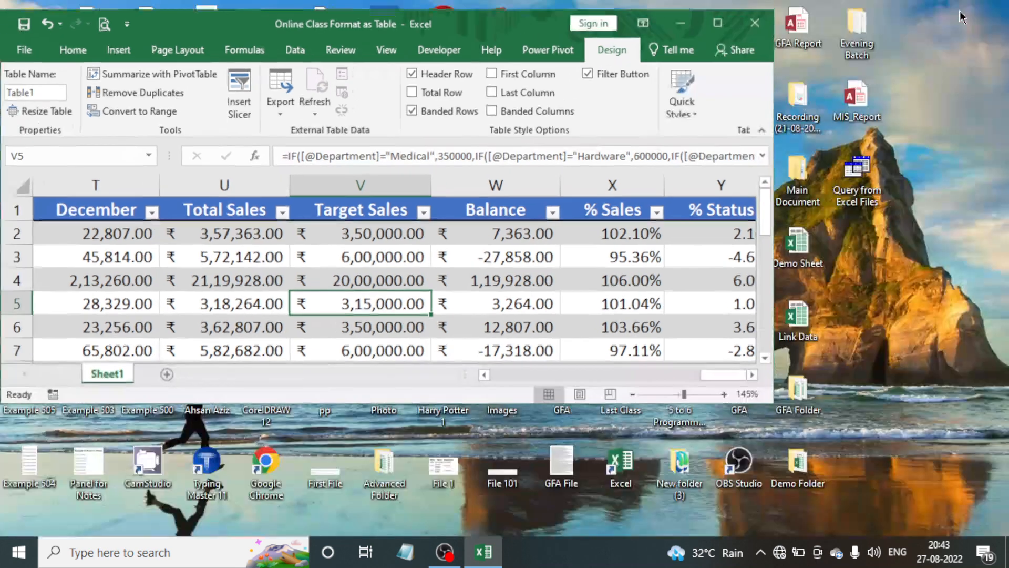
Take the workbook window out of its maximized state and resize it to show columns T to AA and rows 1 to 11
{"action": "left_click", "coordinate": [954, 12]}
{"action": "left_click_drag", "start_coordinate": [526, 9], "coordinate": [507, 18]}
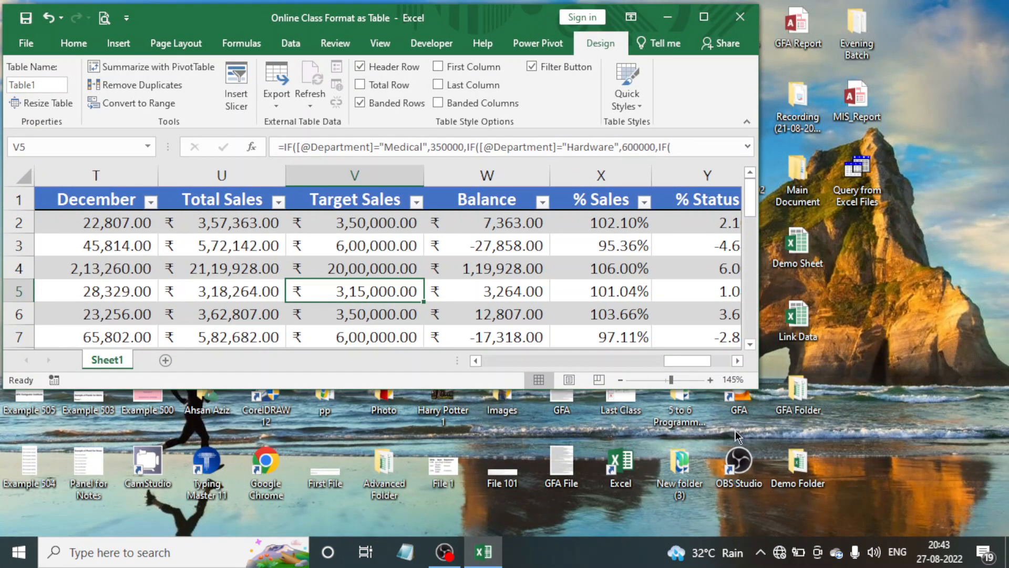
{"action": "left_click_drag", "start_coordinate": [755, 392], "coordinate": [986, 536]}
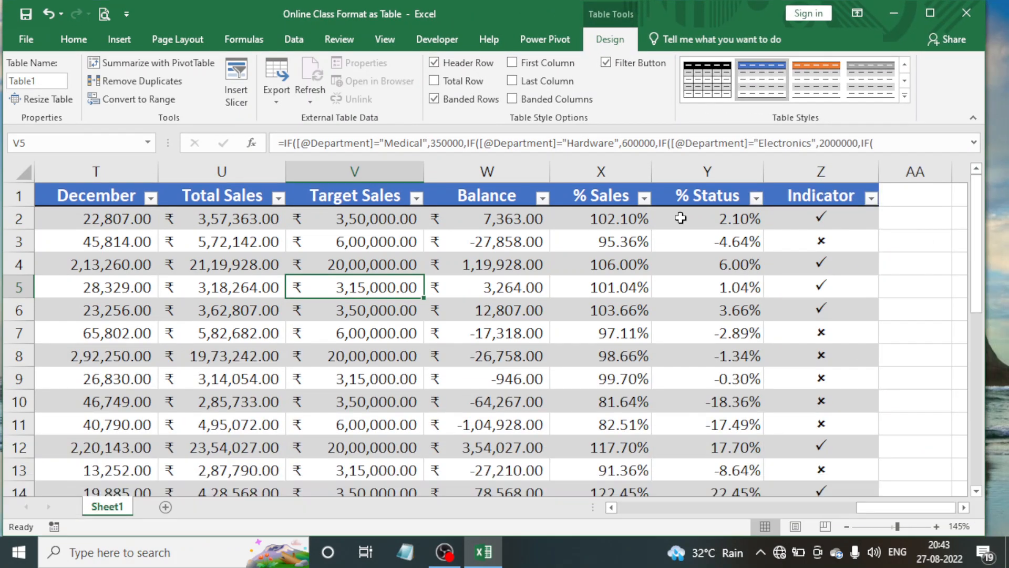
{"action": "left_click_drag", "start_coordinate": [554, 21], "coordinate": [552, 12]}
{"action": "double_click", "coordinate": [646, 1]}
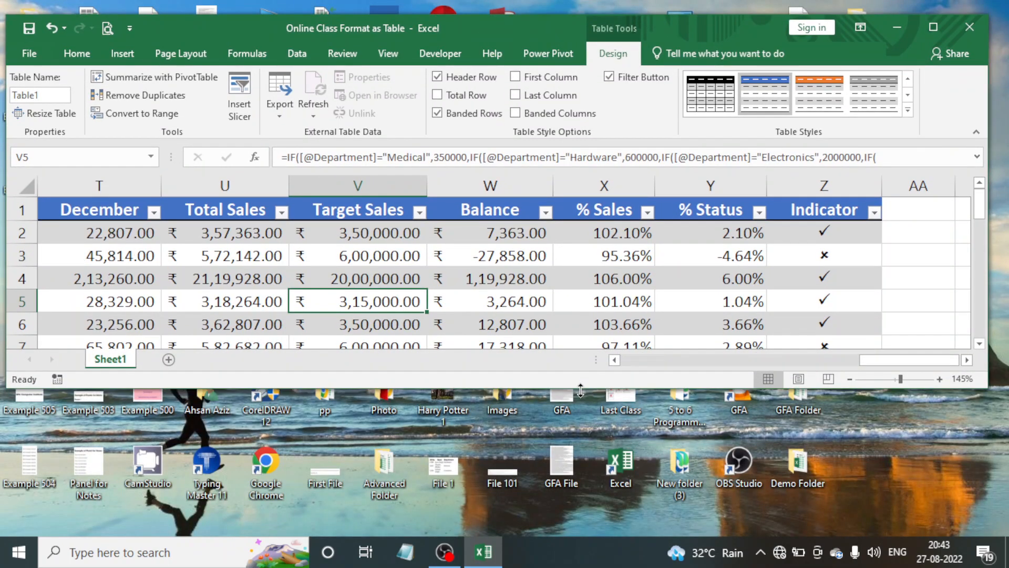
{"action": "left_click_drag", "start_coordinate": [579, 390], "coordinate": [579, 503]}
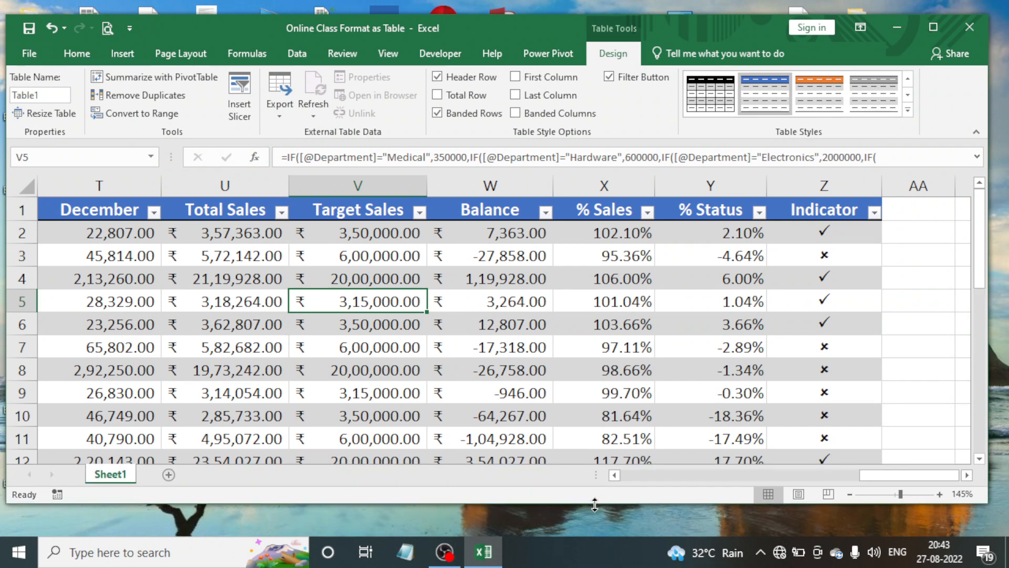
Review the Balance, % Sales, % Status and Indicator columns down past the table's last row and return to cell V6
{"action": "left_click", "coordinate": [481, 232]}
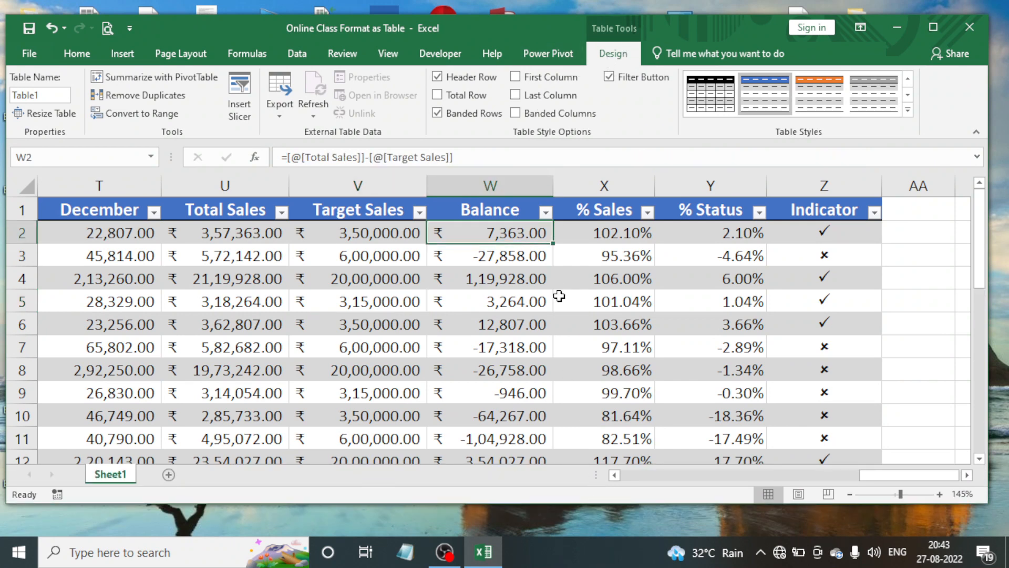
{"action": "key", "text": "Right"}
{"action": "key", "text": "Down"}
{"action": "key", "text": "Down"}
{"action": "key", "text": "Down"}
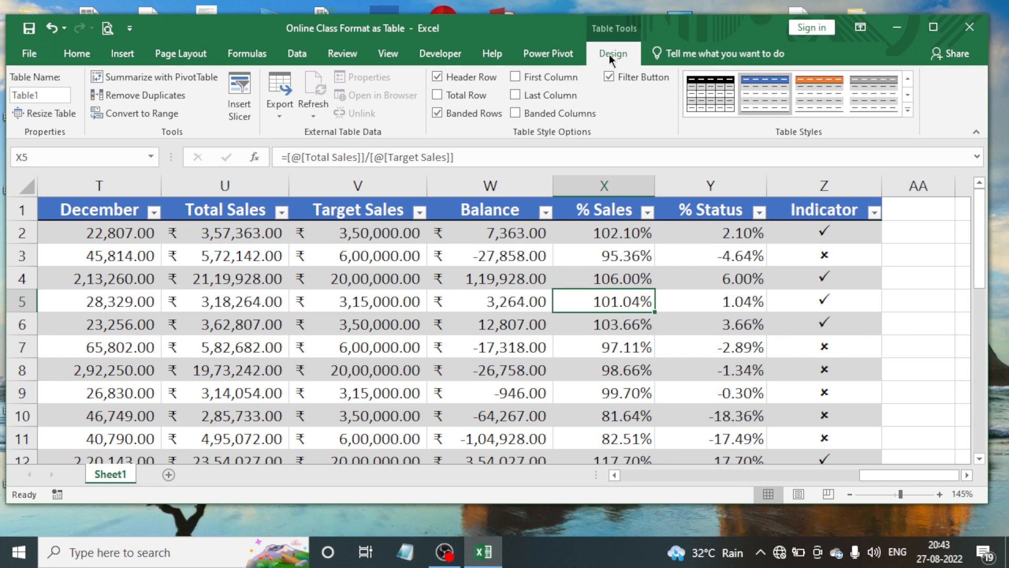
{"action": "scroll", "coordinate": [615, 352], "scroll_direction": "down", "scroll_amount": 3}
{"action": "scroll", "coordinate": [615, 353], "scroll_direction": "down", "scroll_amount": 7}
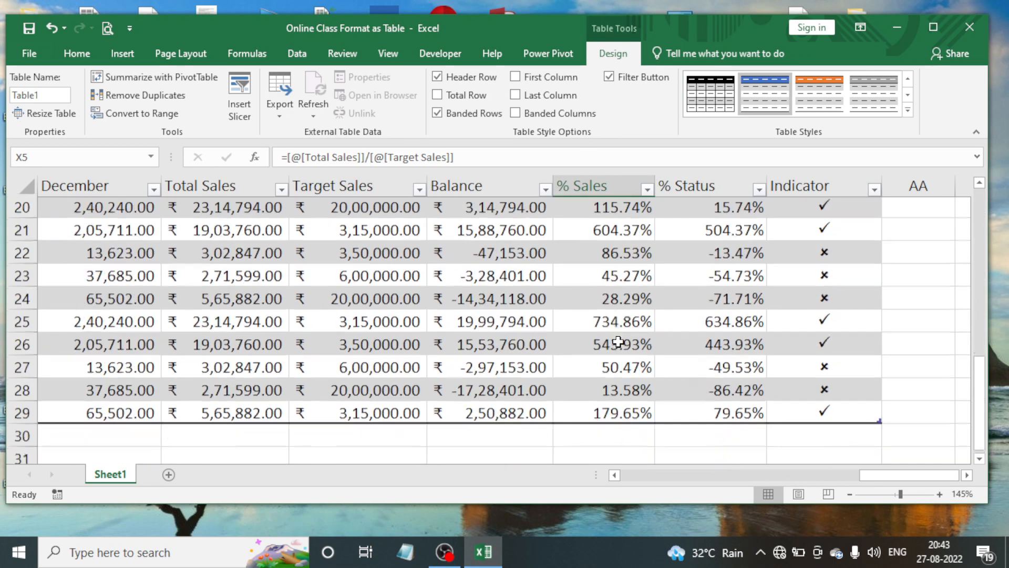
{"action": "left_click", "coordinate": [604, 304]}
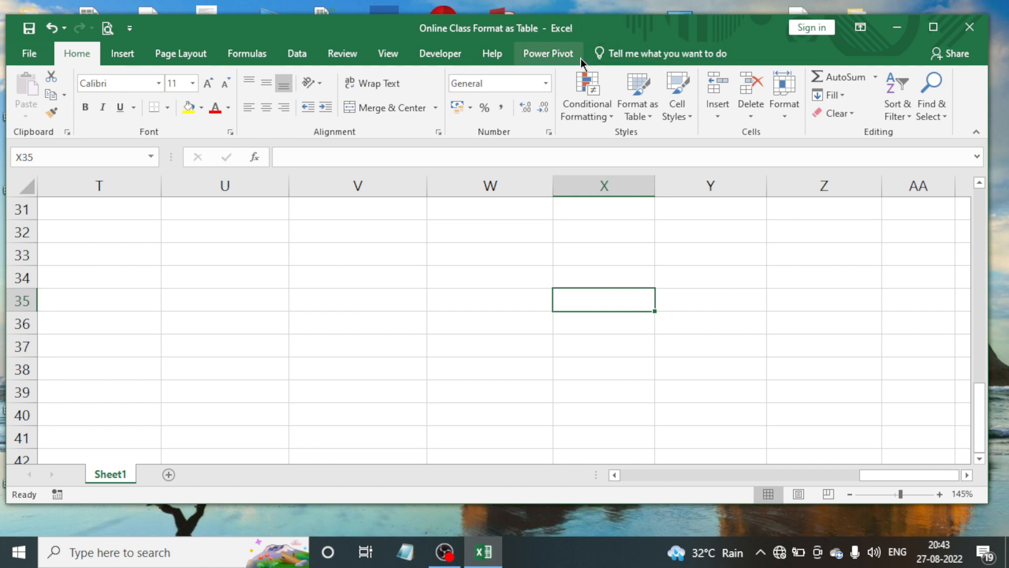
{"action": "scroll", "coordinate": [541, 263], "scroll_direction": "up", "scroll_amount": 10}
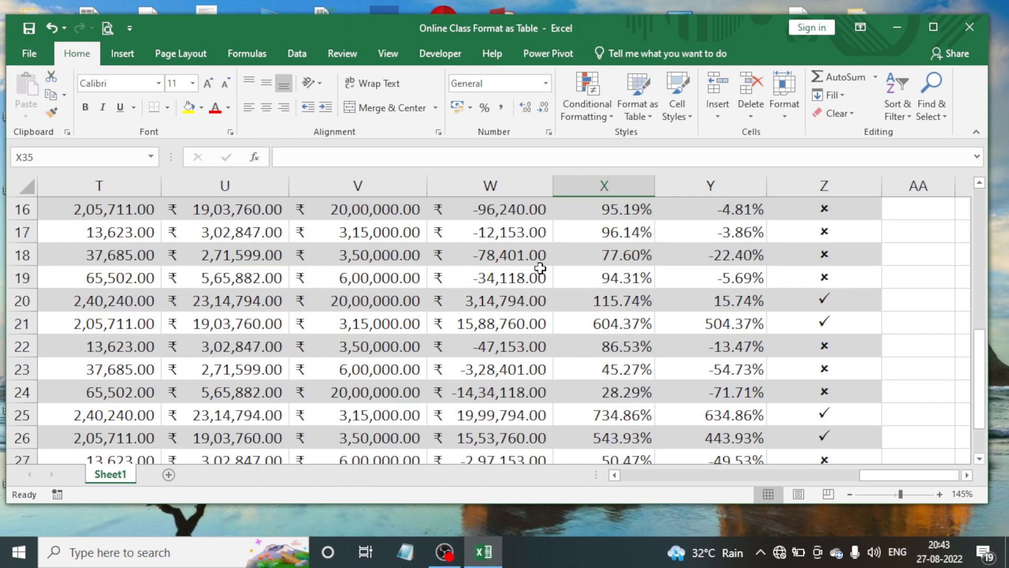
{"action": "left_click", "coordinate": [340, 322]}
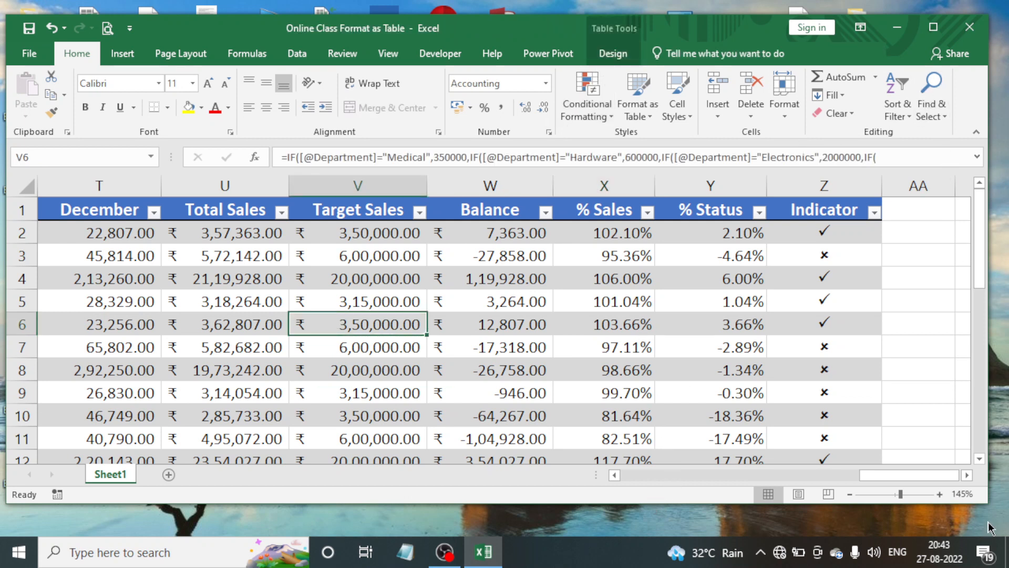
Enlarge the workbook window slightly and show the table design options with cell X5 selected
{"action": "left_click_drag", "start_coordinate": [988, 503], "coordinate": [995, 527]}
{"action": "left_click", "coordinate": [598, 302]}
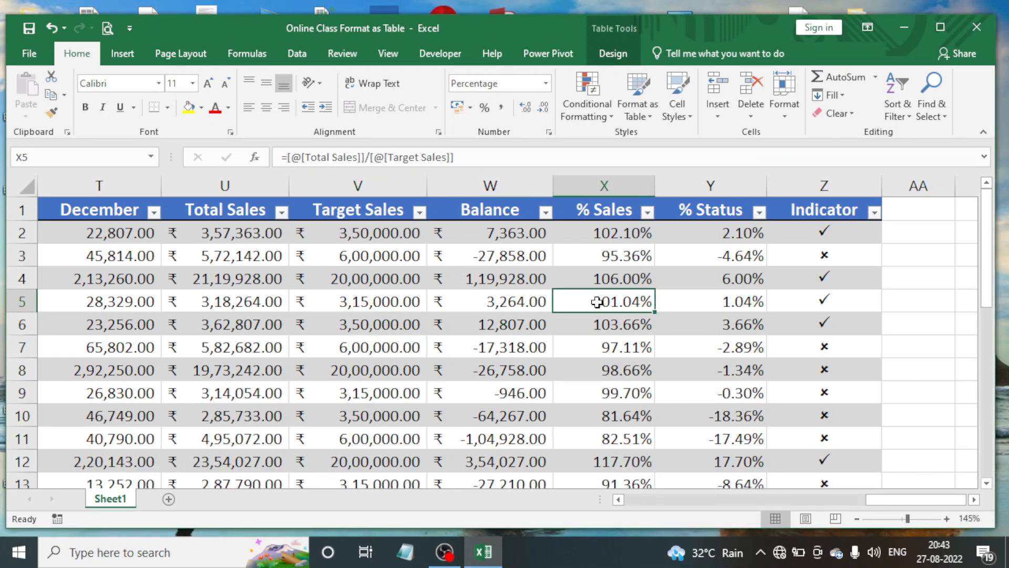
{"action": "left_click", "coordinate": [611, 53]}
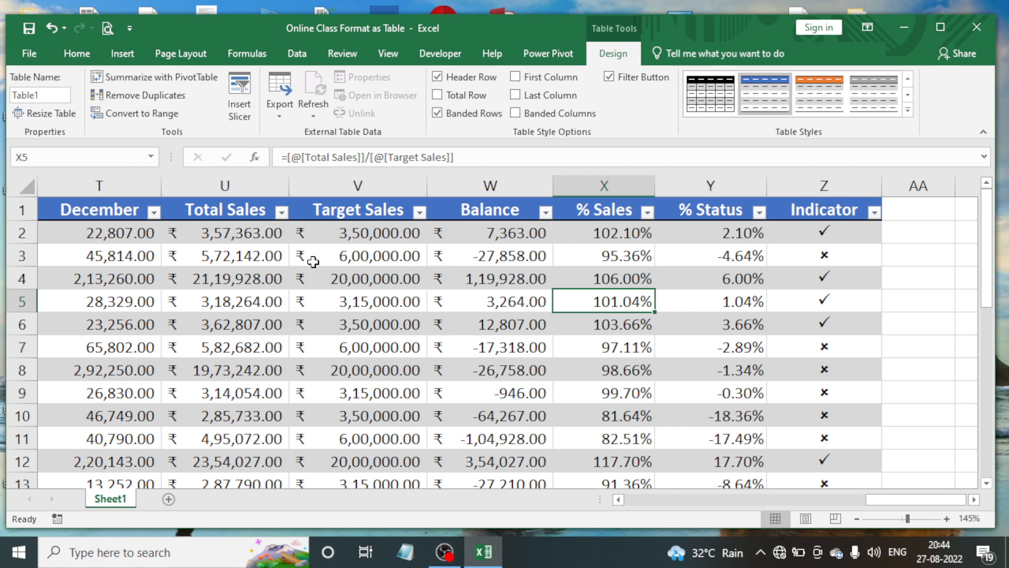
Apply the orange banded table style from the second row of the Medium group to the sales table
{"action": "scroll", "coordinate": [314, 261], "scroll_direction": "down", "scroll_amount": 3}
{"action": "scroll", "coordinate": [310, 258], "scroll_direction": "up", "scroll_amount": 3}
{"action": "left_click", "coordinate": [906, 110]}
{"action": "scroll", "coordinate": [831, 388], "scroll_direction": "down", "scroll_amount": 2}
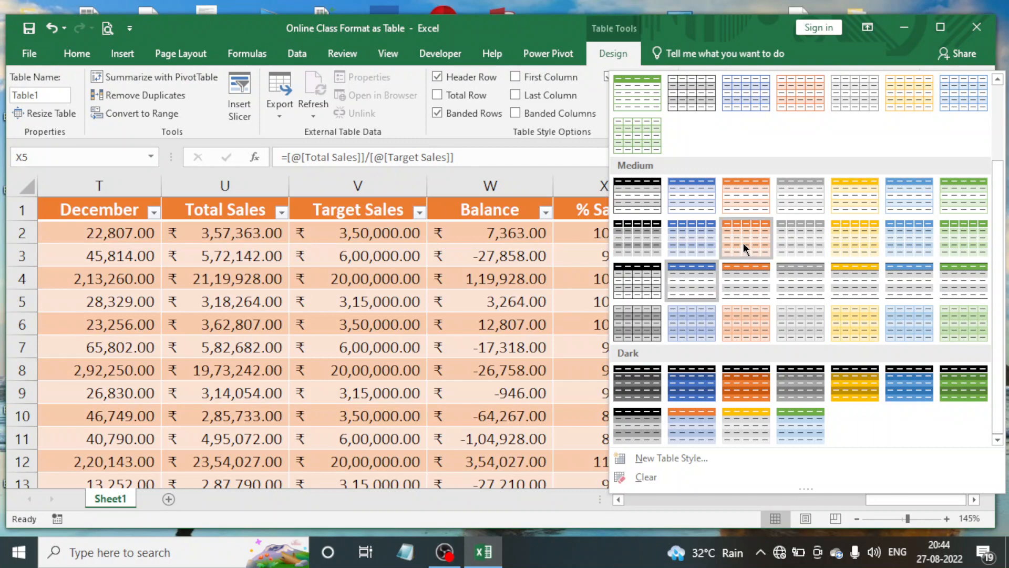
{"action": "left_click", "coordinate": [744, 243]}
{"action": "left_click", "coordinate": [686, 282]}
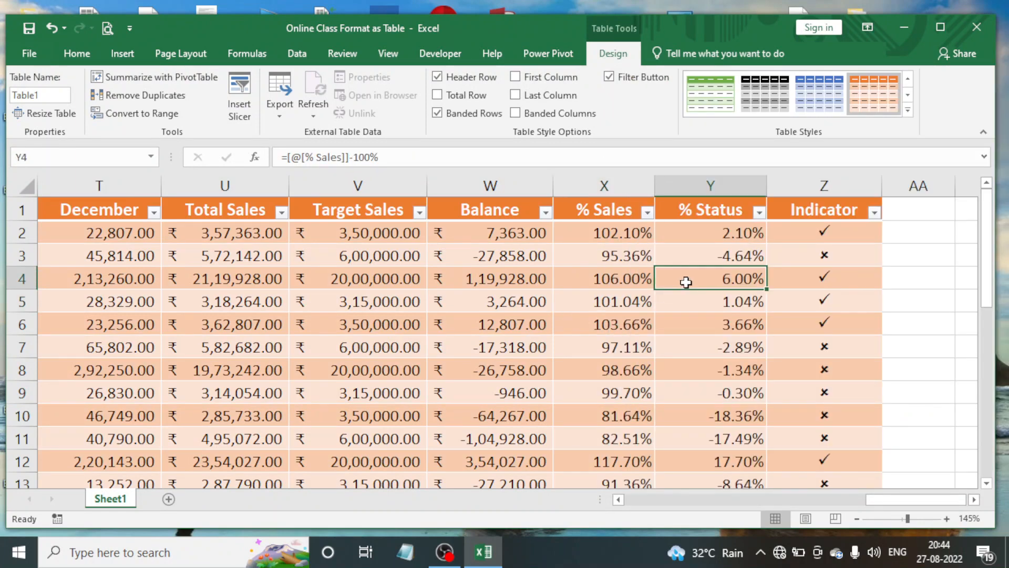
{"action": "left_click", "coordinate": [705, 351]}
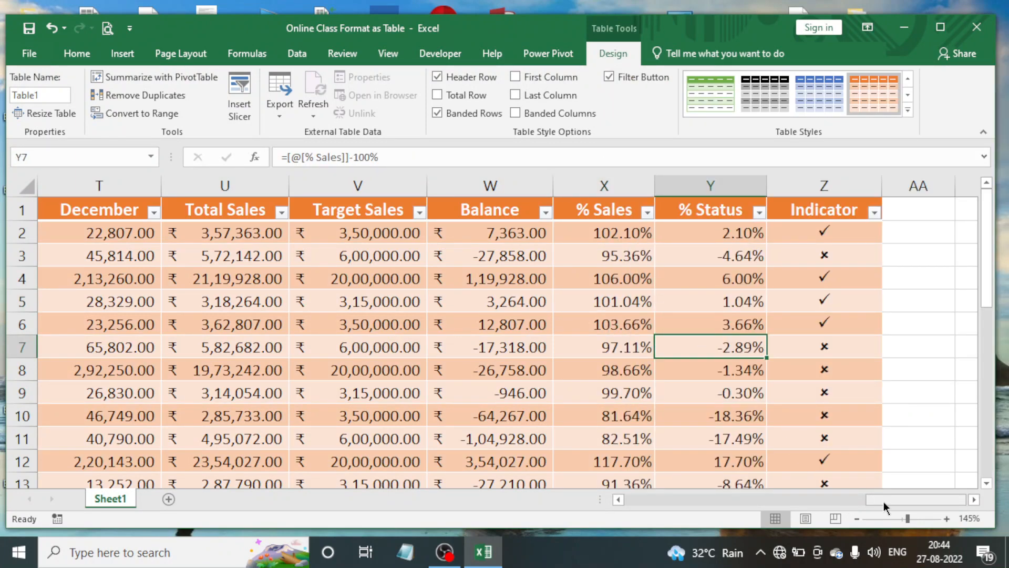
Turn the table's Header Row option off, check the blank first row above the data, and turn the option back on
{"action": "left_click_drag", "start_coordinate": [884, 502], "coordinate": [799, 497]}
{"action": "left_click", "coordinate": [701, 325]}
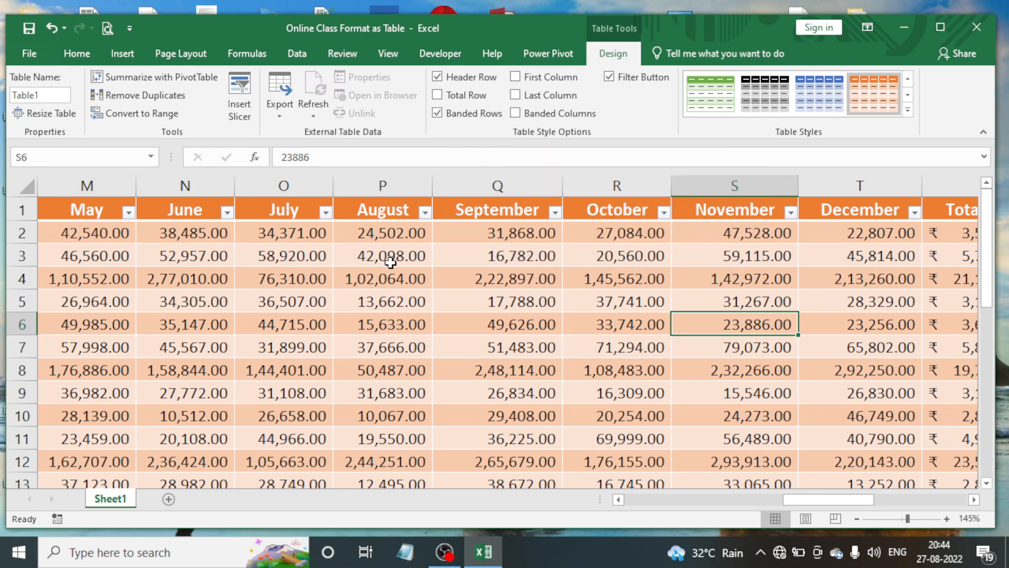
{"action": "left_click", "coordinate": [382, 286]}
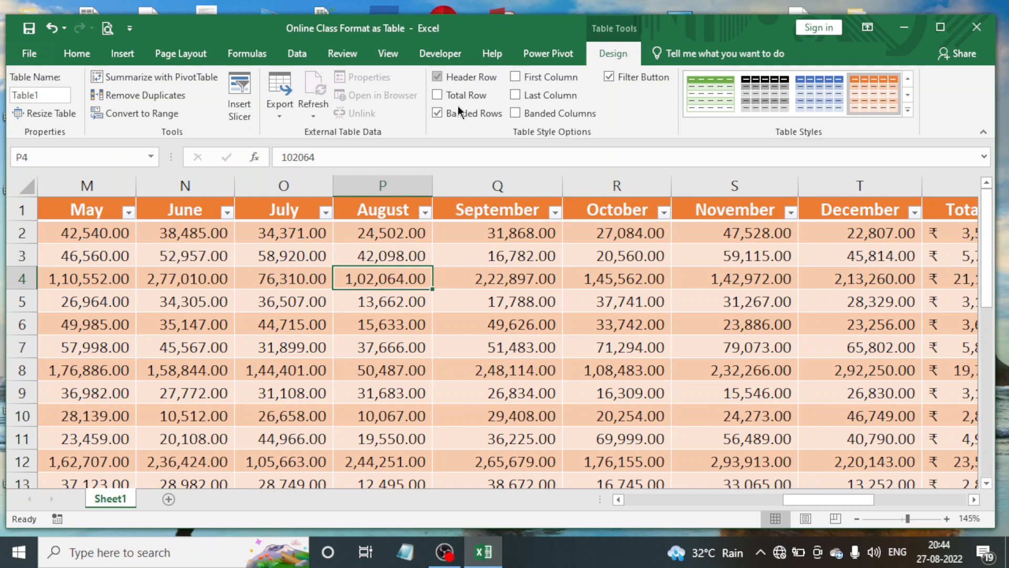
{"action": "left_click_drag", "start_coordinate": [788, 501], "coordinate": [609, 505]}
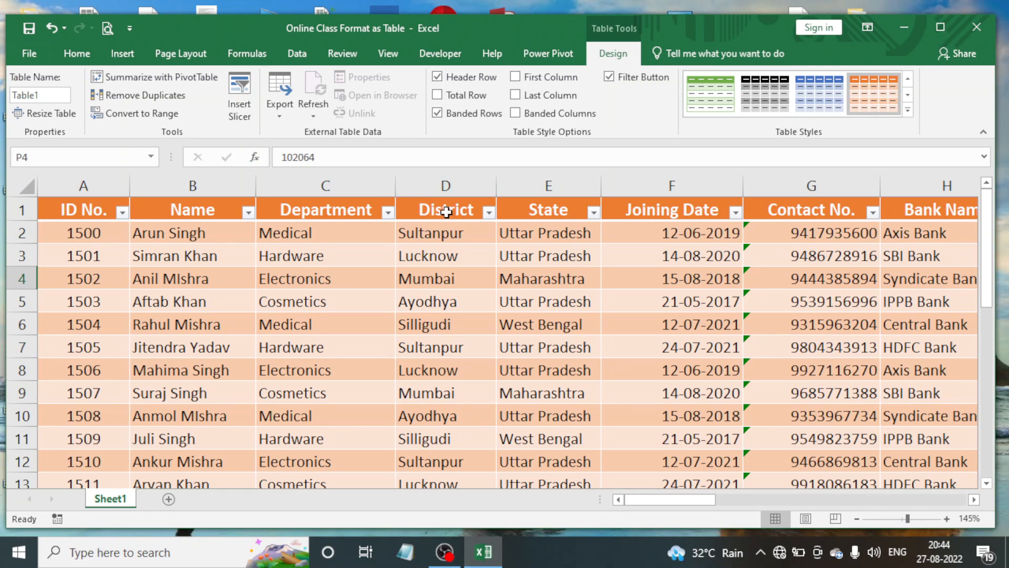
{"action": "left_click", "coordinate": [438, 261]}
{"action": "left_click", "coordinate": [435, 305]}
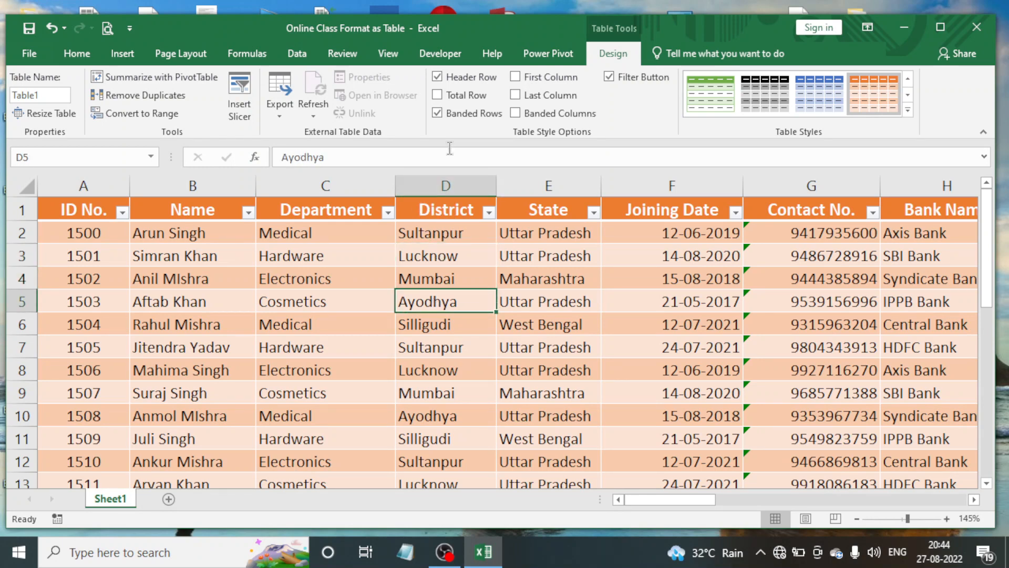
{"action": "left_click", "coordinate": [437, 78]}
{"action": "left_click", "coordinate": [293, 259]}
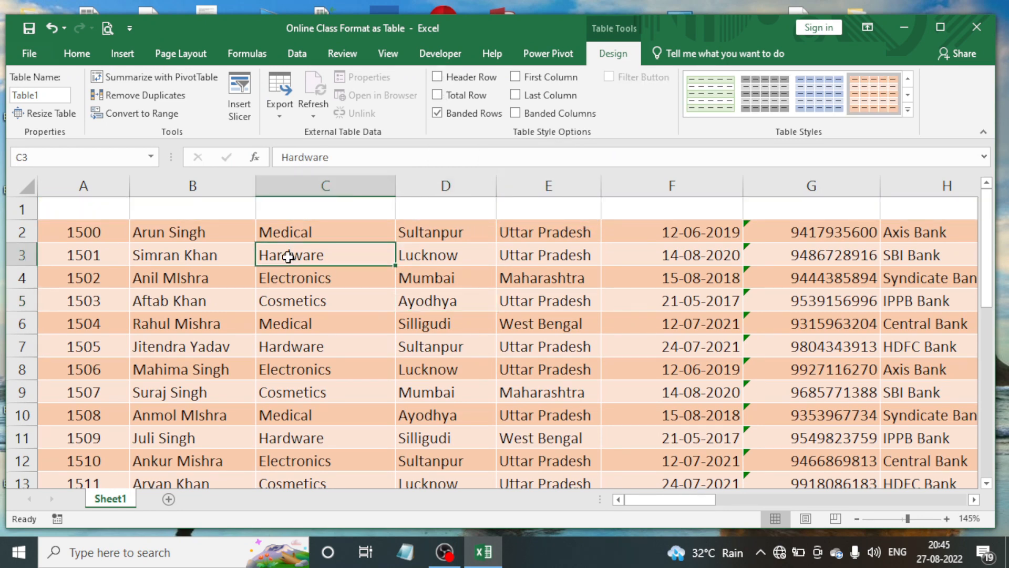
{"action": "left_click_drag", "start_coordinate": [194, 210], "coordinate": [588, 232]}
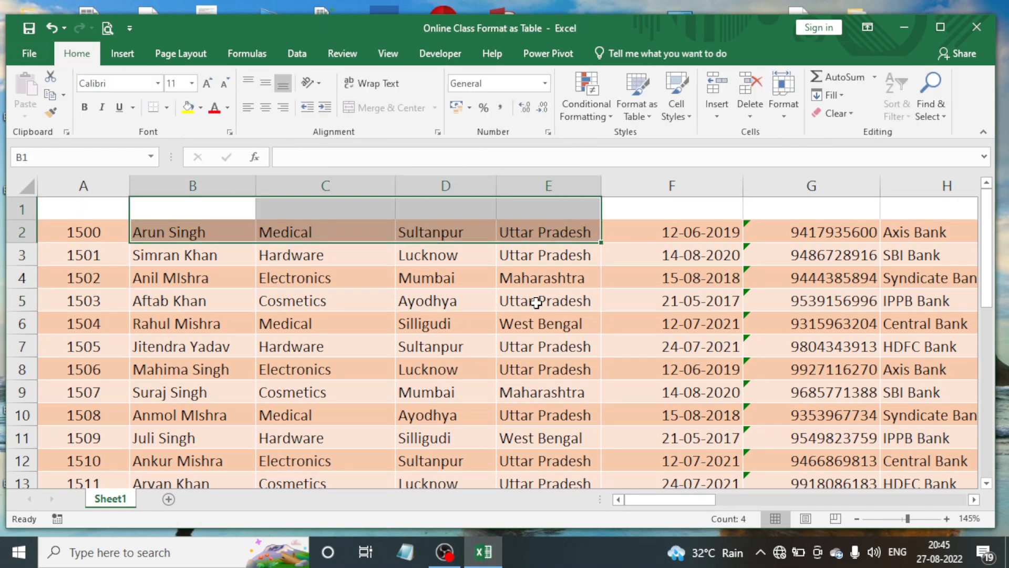
{"action": "left_click", "coordinate": [536, 302]}
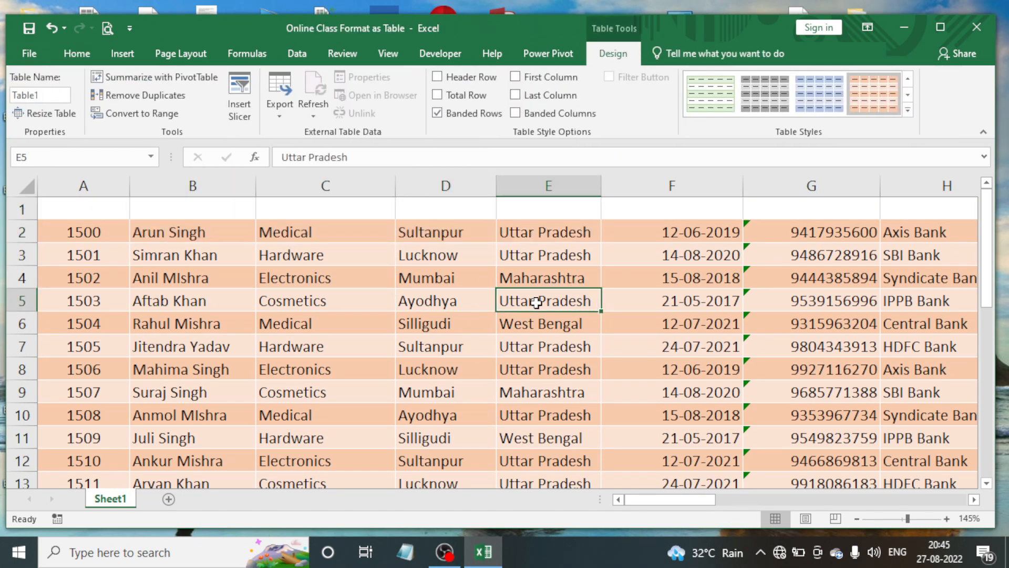
{"action": "left_click", "coordinate": [439, 79]}
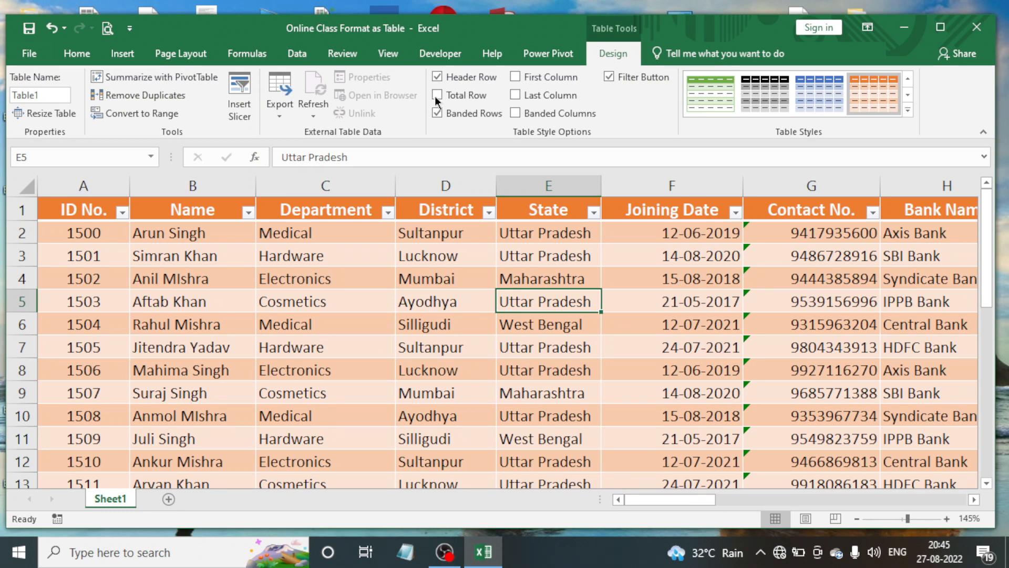
{"action": "left_click", "coordinate": [427, 253]}
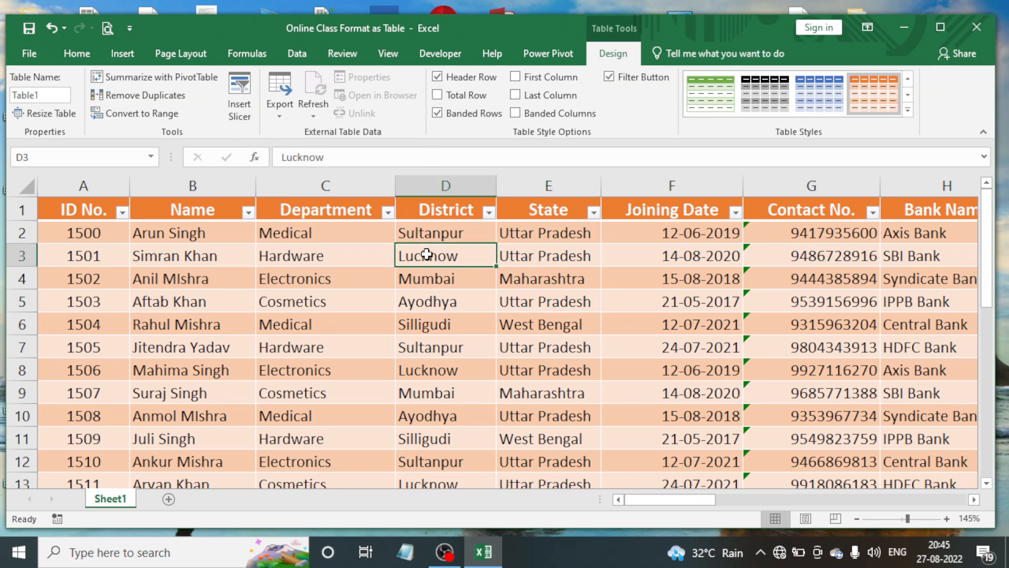
Examine the end of the month columns and select the empty cells I30 and J30 directly below the January and February data
{"action": "scroll", "coordinate": [378, 309], "scroll_direction": "down", "scroll_amount": 3}
{"action": "scroll", "coordinate": [551, 351], "scroll_direction": "up", "scroll_amount": 3}
{"action": "left_click", "coordinate": [976, 500]}
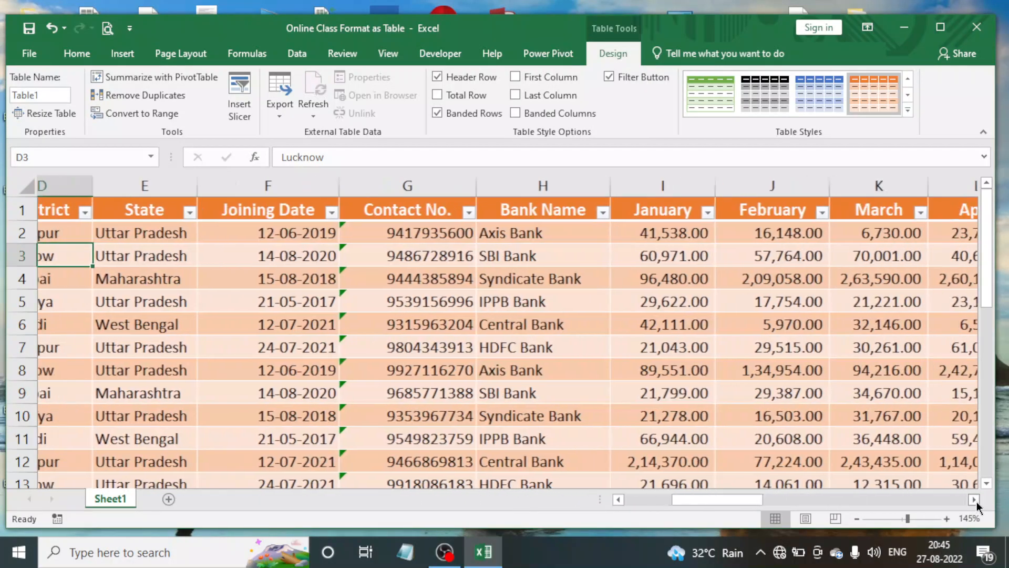
{"action": "left_click", "coordinate": [976, 501]}
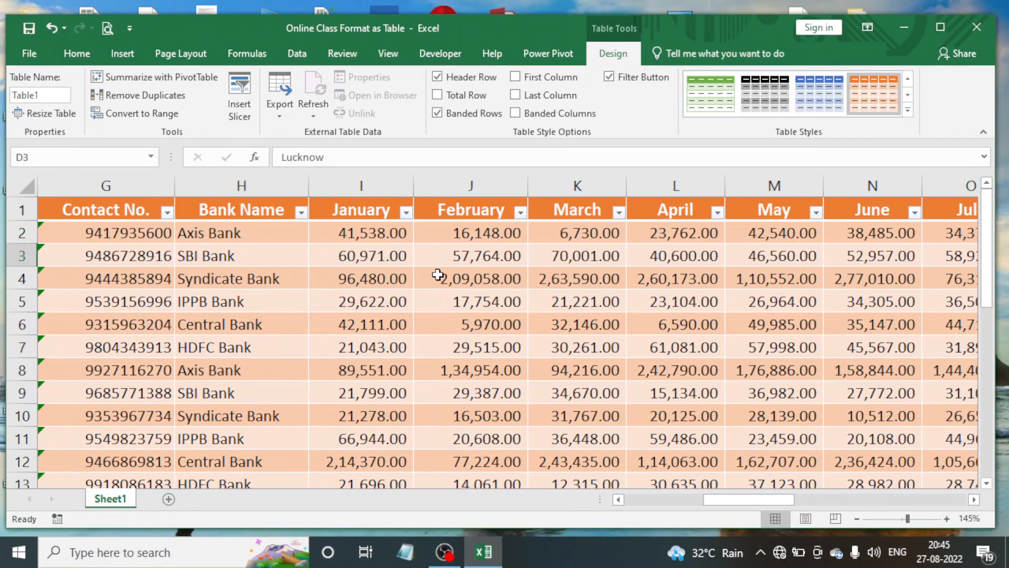
{"action": "scroll", "coordinate": [438, 274], "scroll_direction": "down", "scroll_amount": 7}
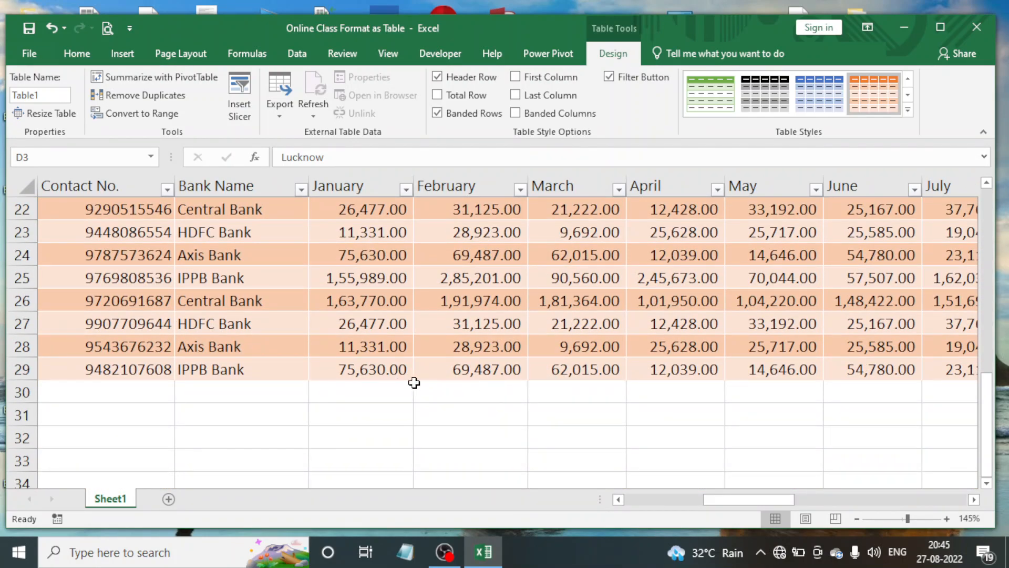
{"action": "left_click", "coordinate": [367, 394]}
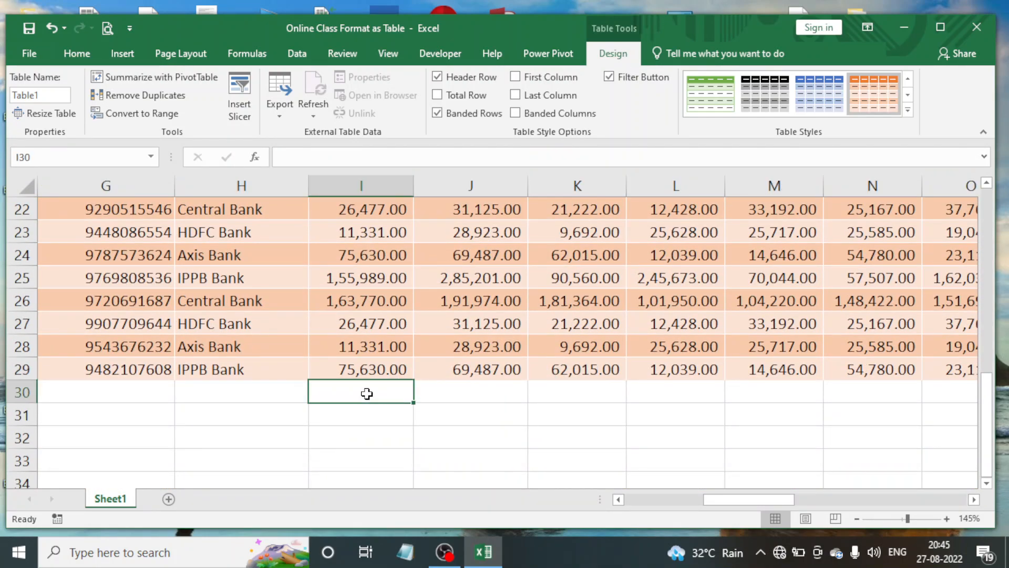
{"action": "left_click", "coordinate": [452, 397]}
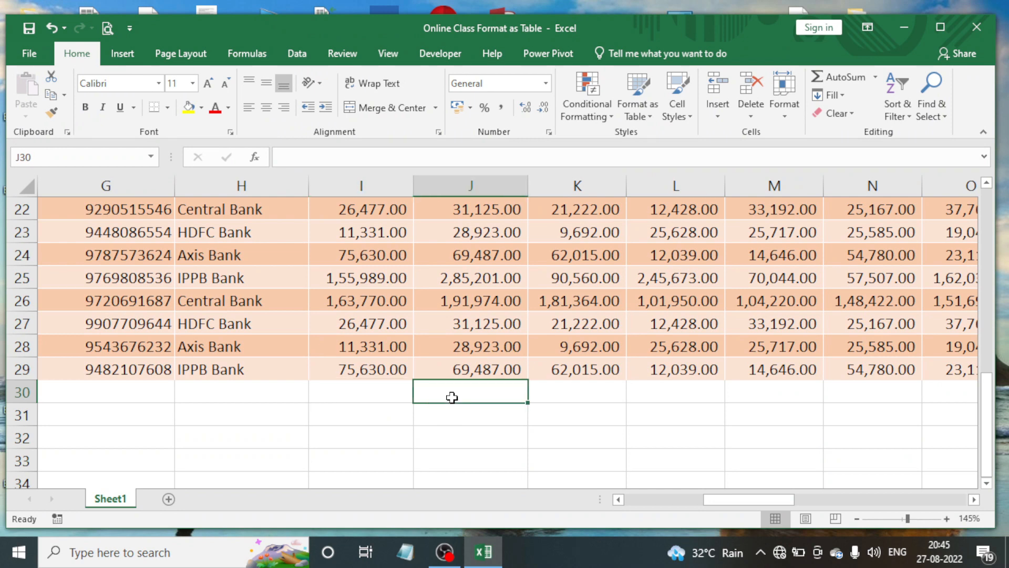
Turn on the Total Row option for the sales table
{"action": "left_click", "coordinate": [580, 386]}
{"action": "left_click_drag", "start_coordinate": [749, 500], "coordinate": [651, 512]}
{"action": "left_click", "coordinate": [475, 295]}
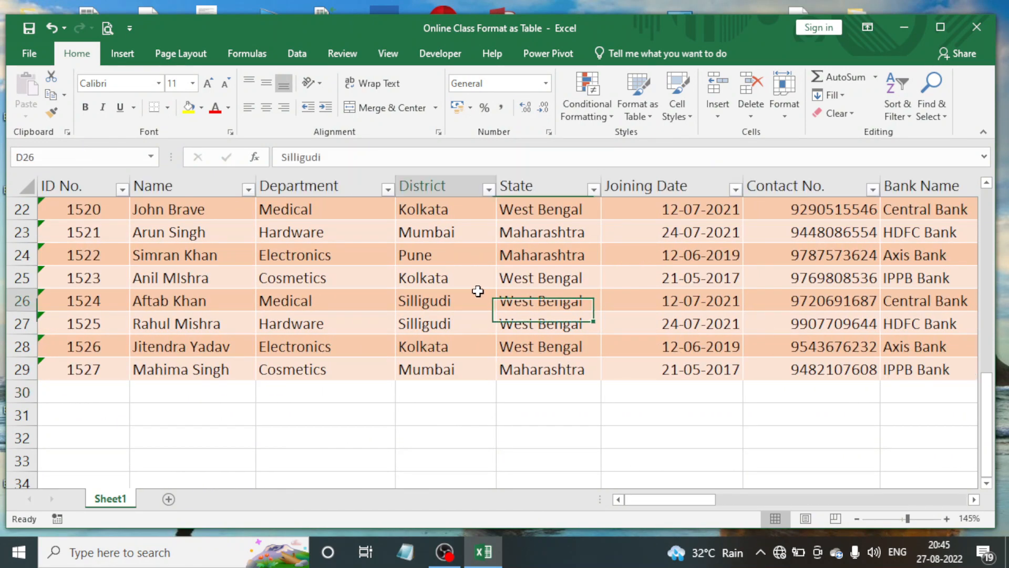
{"action": "left_click", "coordinate": [608, 58]}
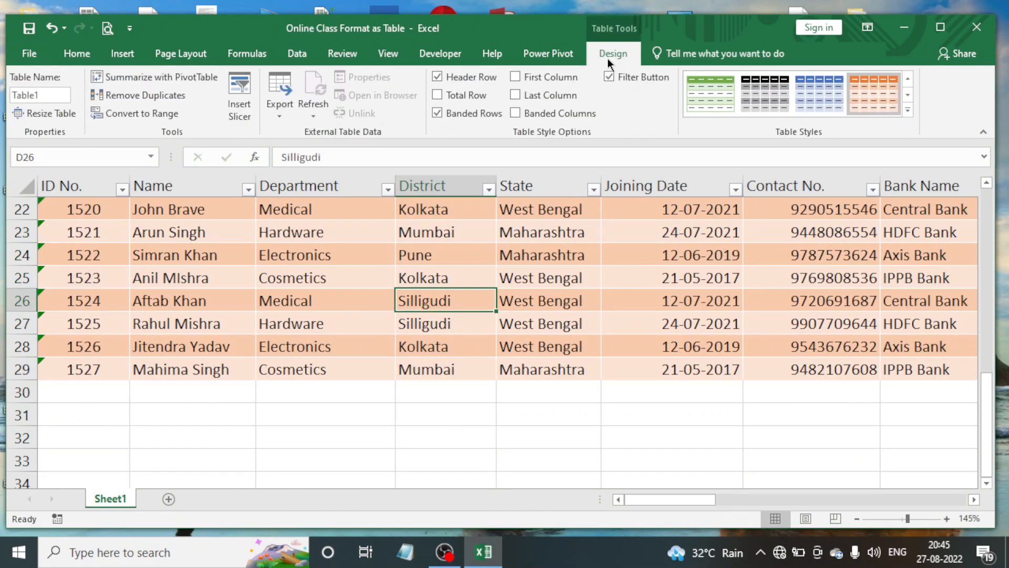
{"action": "left_click", "coordinate": [436, 96]}
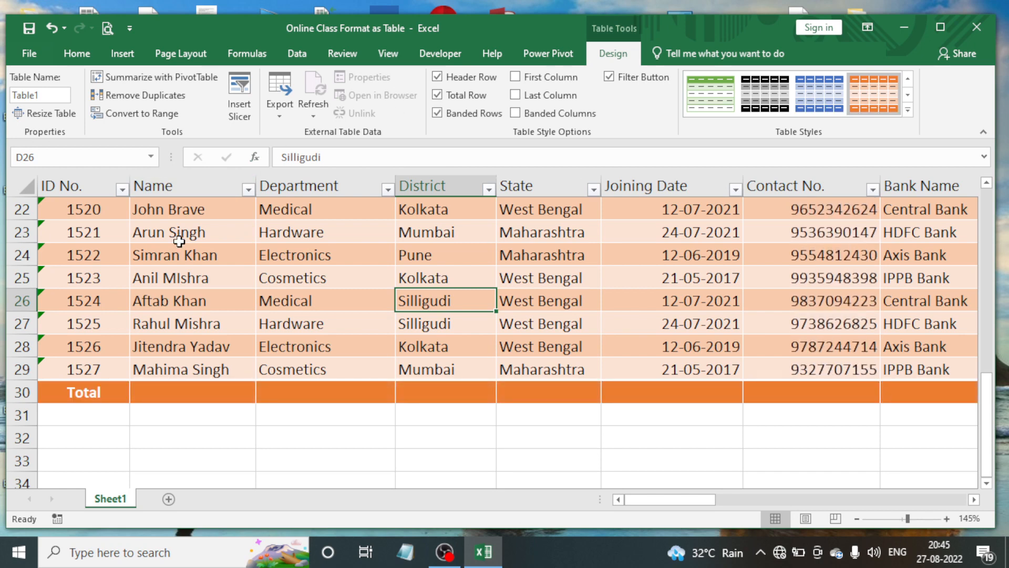
Set the total function of the Indicator column in the total row to None
{"action": "left_click", "coordinate": [90, 394]}
{"action": "left_click_drag", "start_coordinate": [670, 500], "coordinate": [954, 502]}
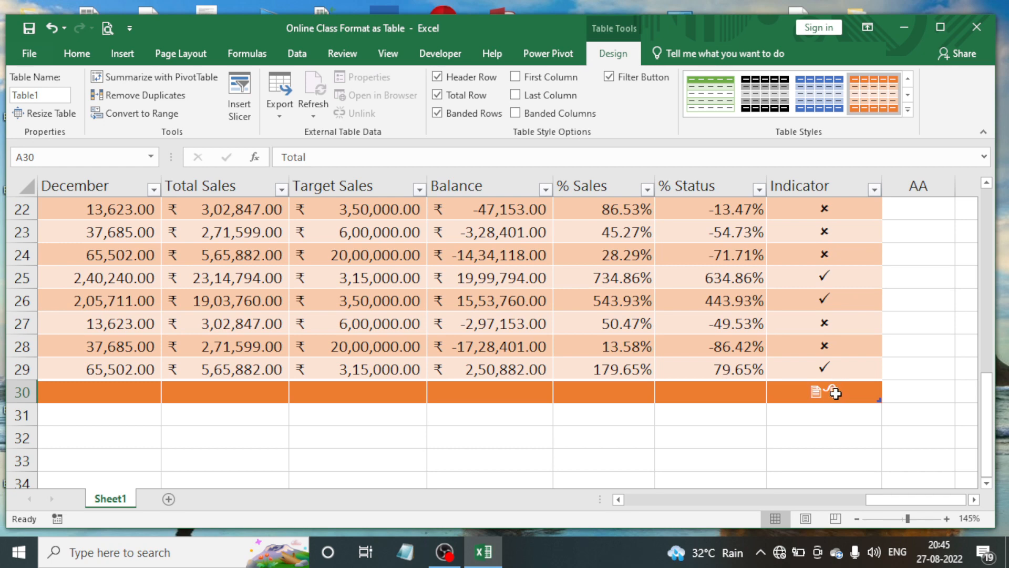
{"action": "scroll", "coordinate": [838, 320], "scroll_direction": "up", "scroll_amount": 7}
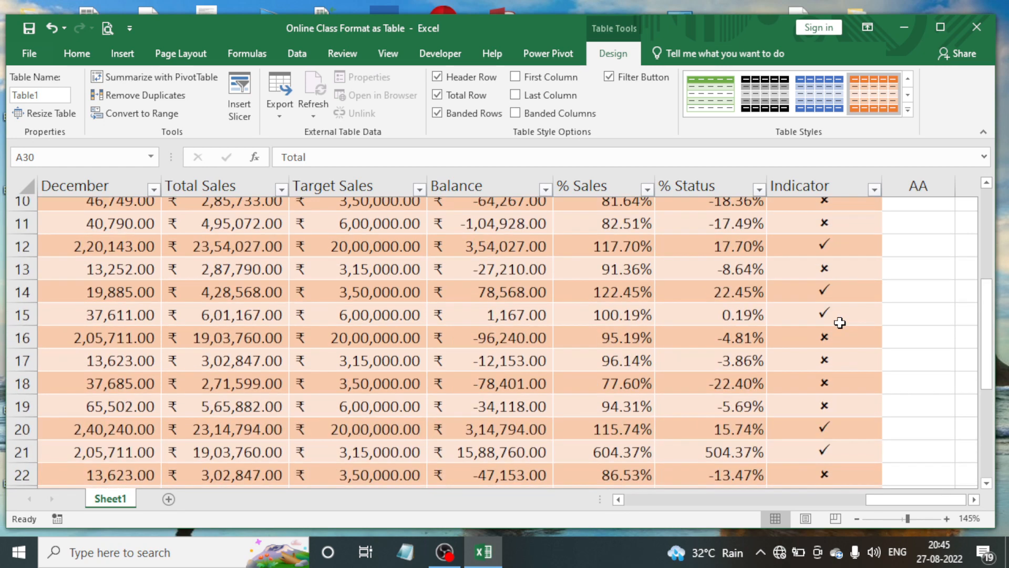
{"action": "scroll", "coordinate": [834, 303], "scroll_direction": "down", "scroll_amount": 7}
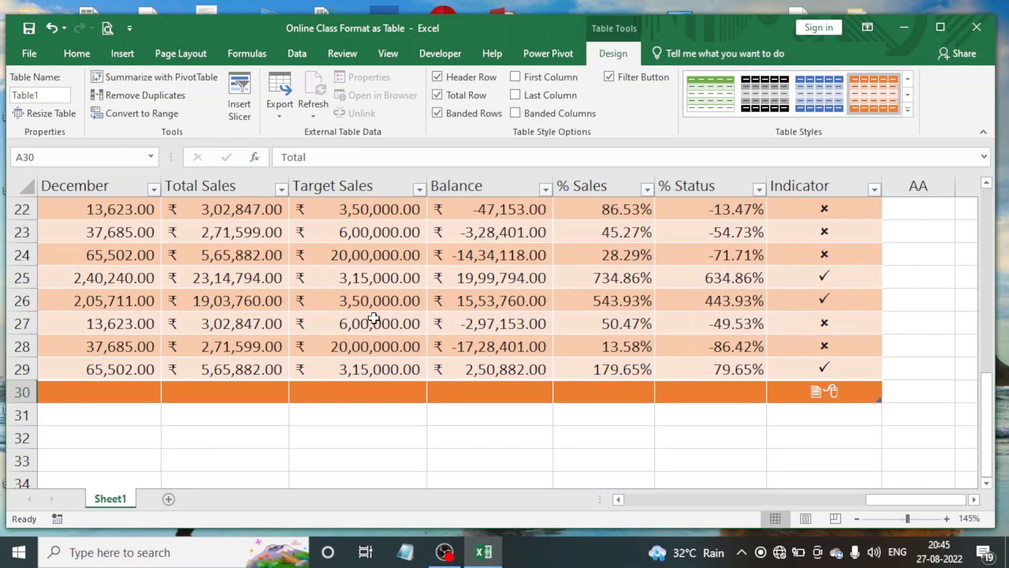
{"action": "left_click", "coordinate": [836, 391]}
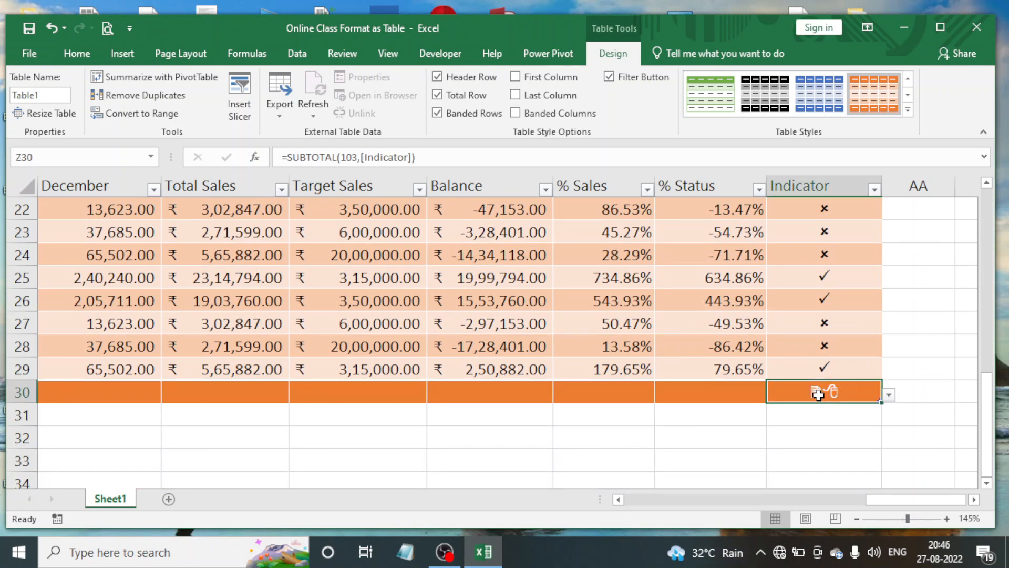
{"action": "left_click", "coordinate": [889, 396]}
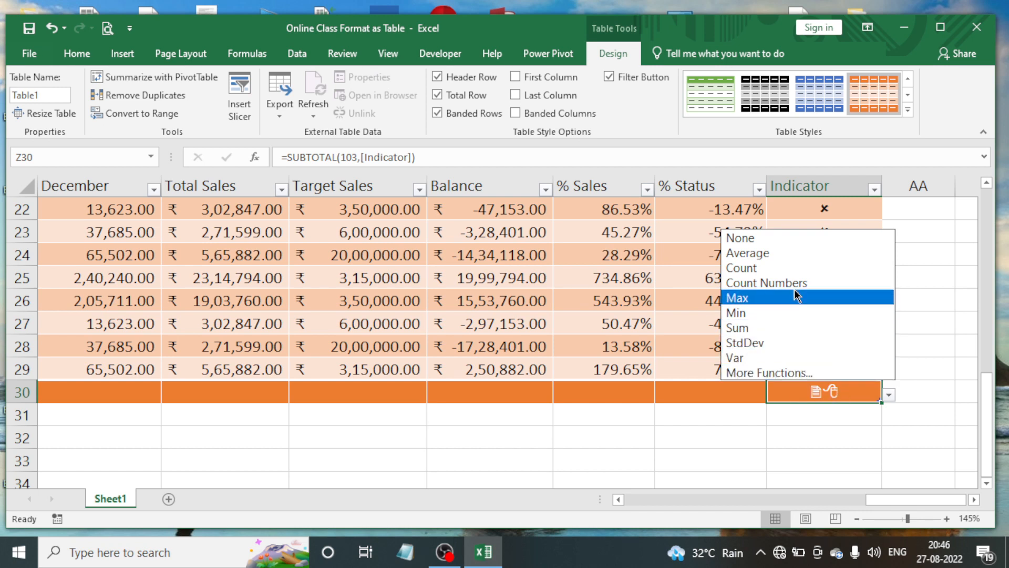
{"action": "left_click", "coordinate": [747, 238]}
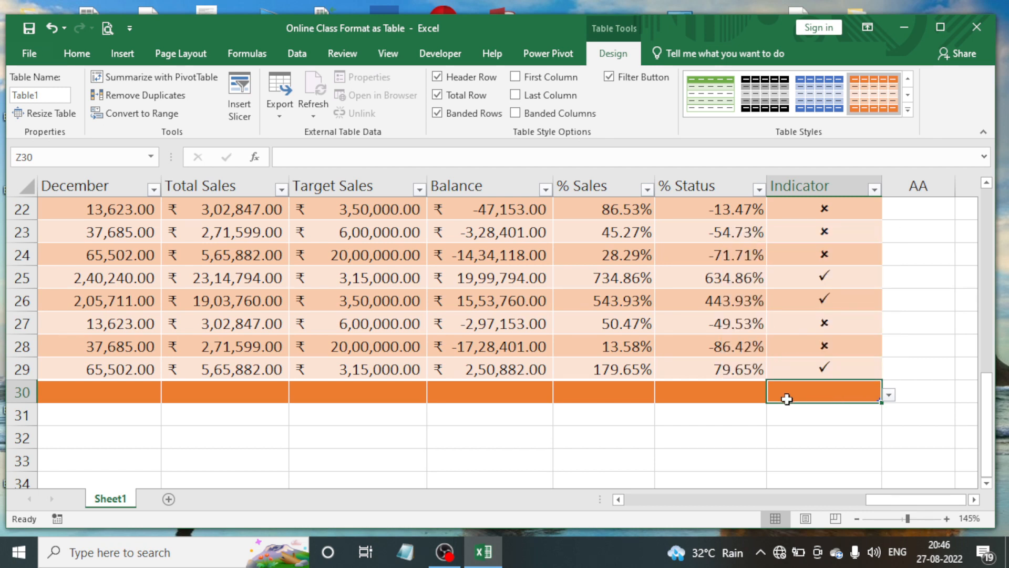
Examine the total row back to its Total label and across the month columns, and select the January total cell I30
{"action": "left_click", "coordinate": [703, 395]}
{"action": "key", "text": "Left"}
{"action": "key", "text": "Left"}
{"action": "key", "text": "Left"}
{"action": "key", "text": "Left"}
{"action": "key", "text": "Left"}
{"action": "key", "text": "Left"}
{"action": "key", "text": "Left"}
{"action": "key", "text": "Left"}
{"action": "key", "text": "Left"}
{"action": "key", "text": "Left"}
{"action": "key", "text": "Left"}
{"action": "key", "text": "Left"}
{"action": "key", "text": "Left"}
{"action": "key", "text": "Left"}
{"action": "key", "text": "Left"}
{"action": "key", "text": "Left"}
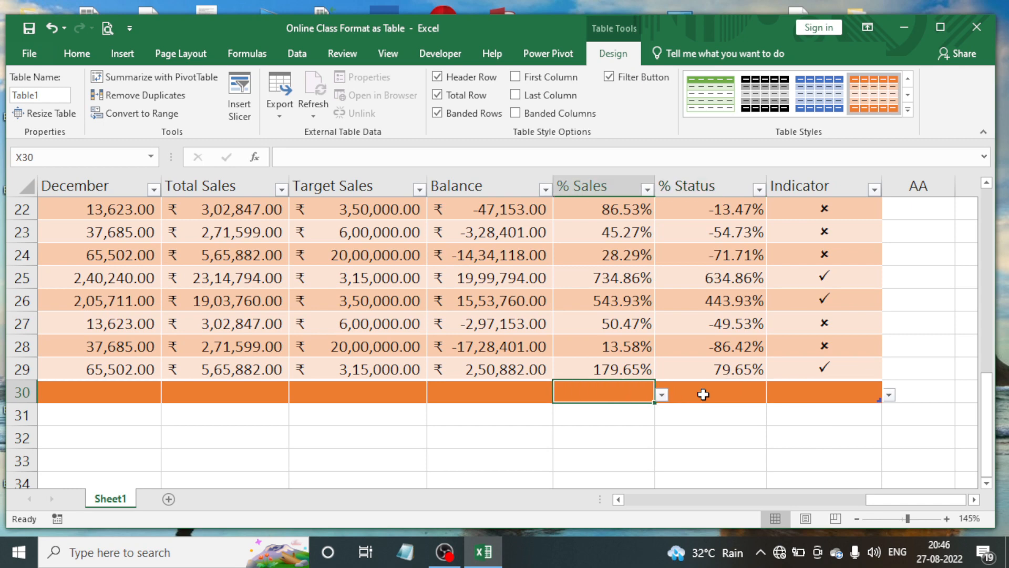
{"action": "key", "text": "Left"}
{"action": "key", "text": "Left"}
{"action": "key", "text": "Left"}
{"action": "key", "text": "Left"}
{"action": "key", "text": "Left"}
{"action": "key", "text": "Left"}
{"action": "key", "text": "Left"}
{"action": "key", "text": "Left"}
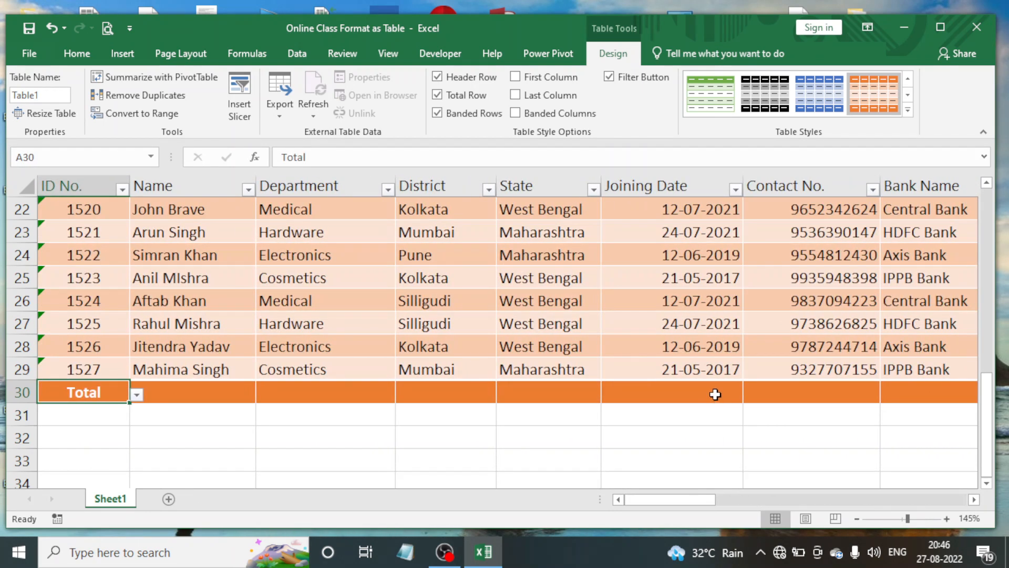
{"action": "key", "text": "Right"}
{"action": "key", "text": "Right"}
{"action": "key", "text": "Right"}
{"action": "key", "text": "Right"}
{"action": "key", "text": "Right"}
{"action": "key", "text": "Right"}
{"action": "key", "text": "Right"}
{"action": "key", "text": "Right"}
{"action": "key", "text": "Right"}
{"action": "key", "text": "Right"}
{"action": "key", "text": "Right"}
{"action": "key", "text": "Right"}
{"action": "key", "text": "Right"}
{"action": "key", "text": "Right"}
{"action": "key", "text": "Right"}
{"action": "key", "text": "Right"}
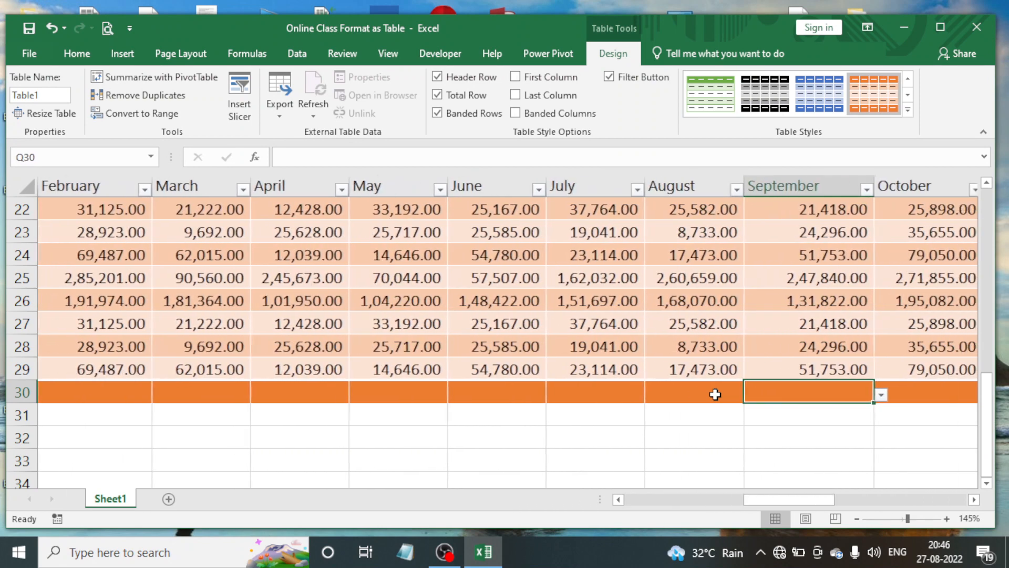
{"action": "key", "text": "Left"}
{"action": "key", "text": "Left"}
{"action": "key", "text": "Left"}
{"action": "key", "text": "Left"}
{"action": "key", "text": "Left"}
{"action": "key", "text": "Left"}
{"action": "key", "text": "Left"}
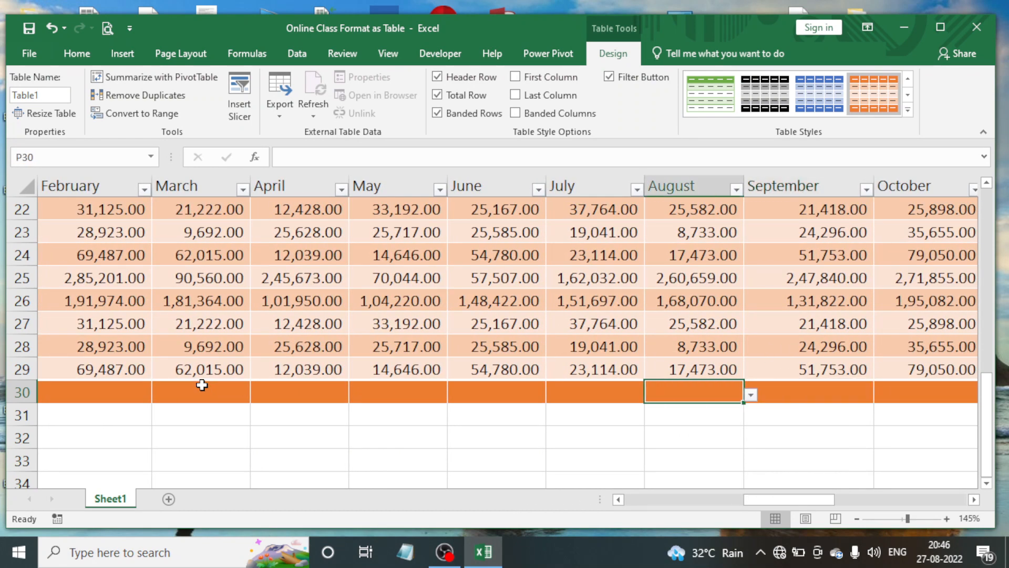
{"action": "key", "text": "Left"}
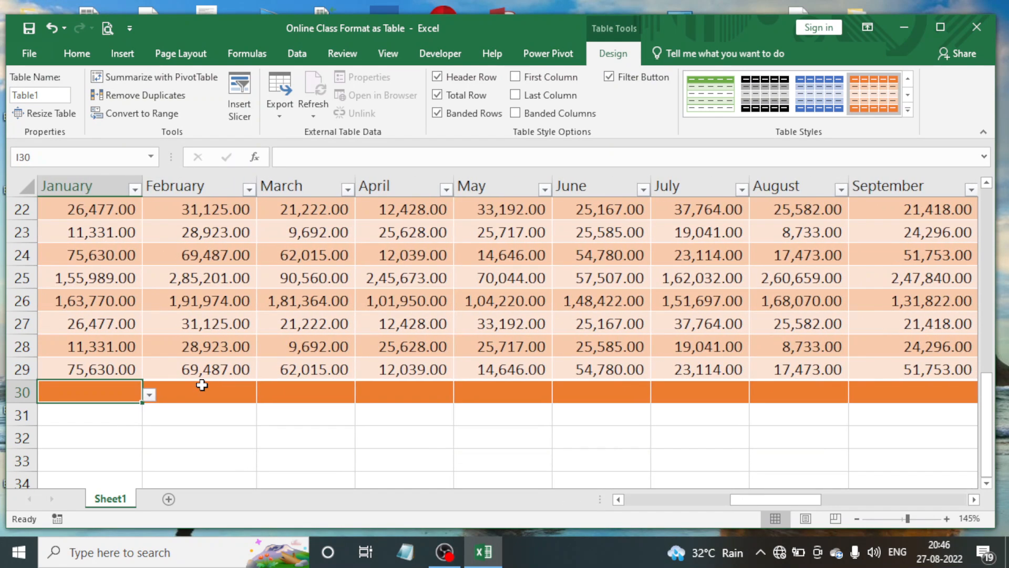
{"action": "left_click", "coordinate": [149, 395]}
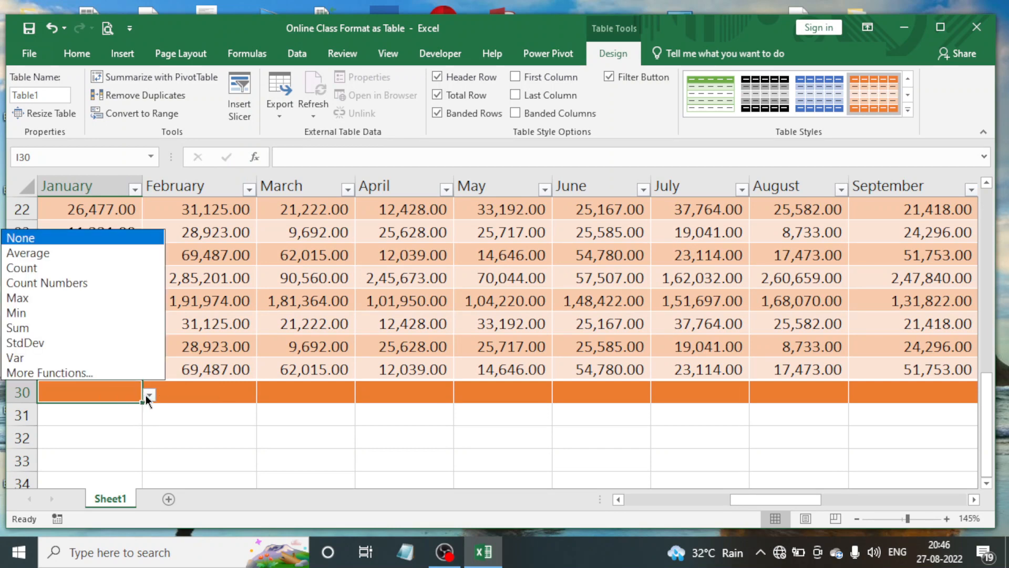
{"action": "left_click", "coordinate": [216, 340]}
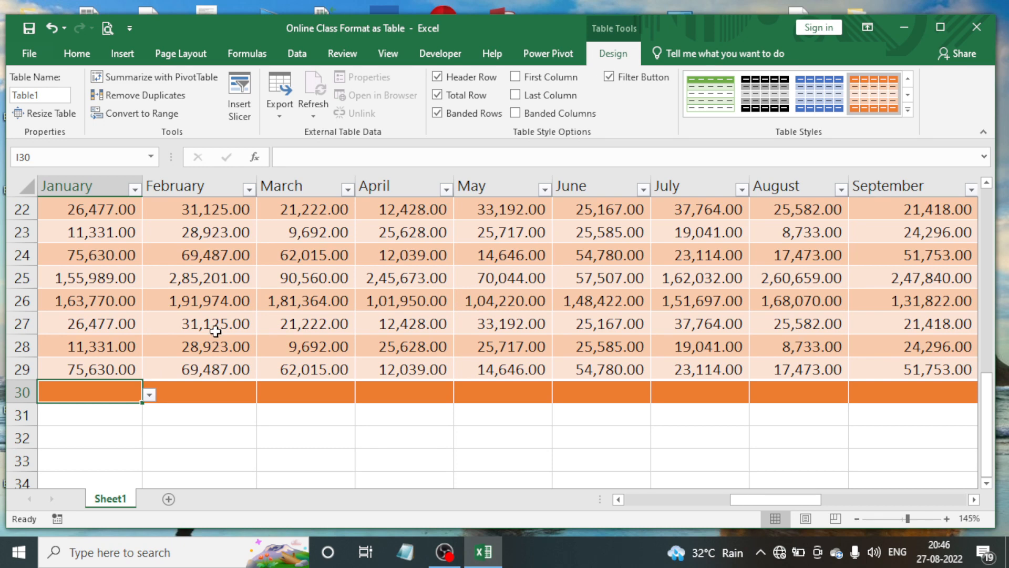
{"action": "scroll", "coordinate": [216, 331], "scroll_direction": "left", "scroll_amount": 2}
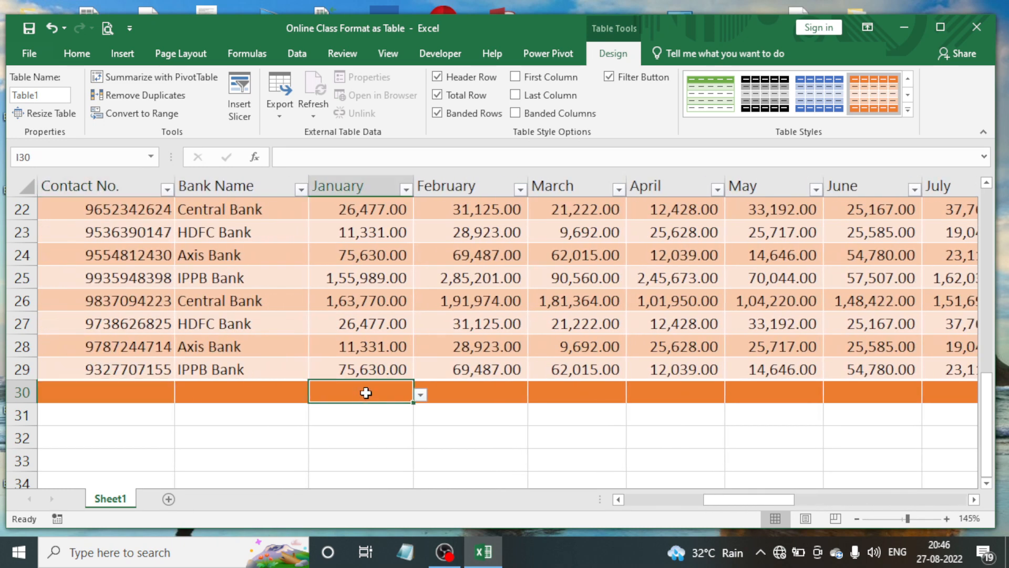
{"action": "left_click", "coordinate": [421, 394]}
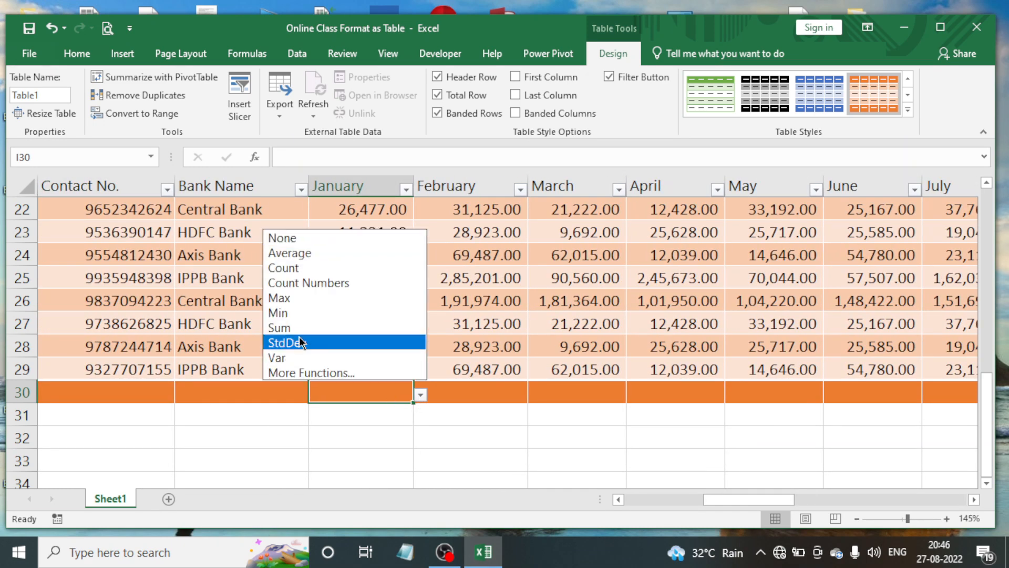
{"action": "left_click", "coordinate": [7, 4]}
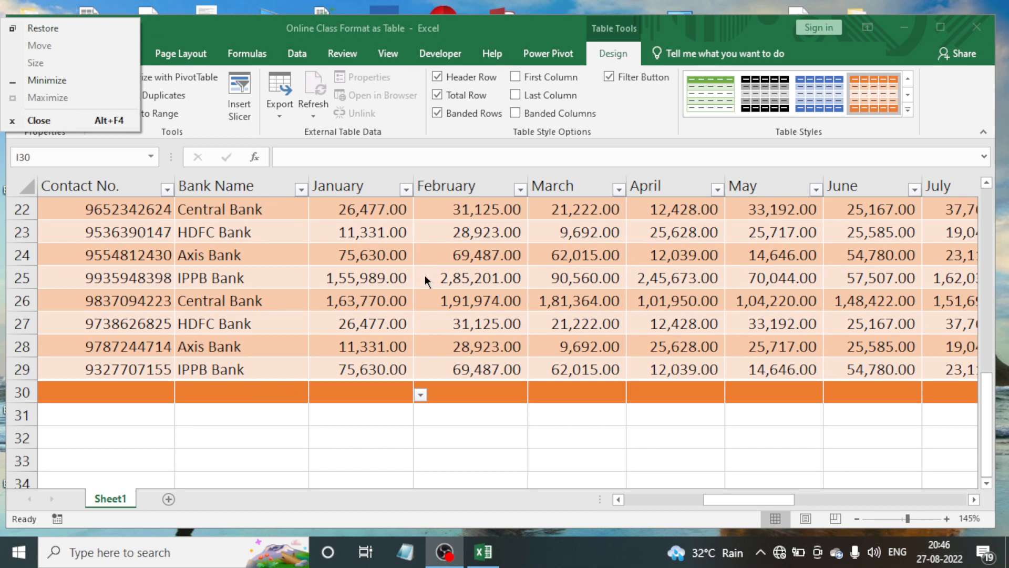
{"action": "left_click", "coordinate": [493, 554]}
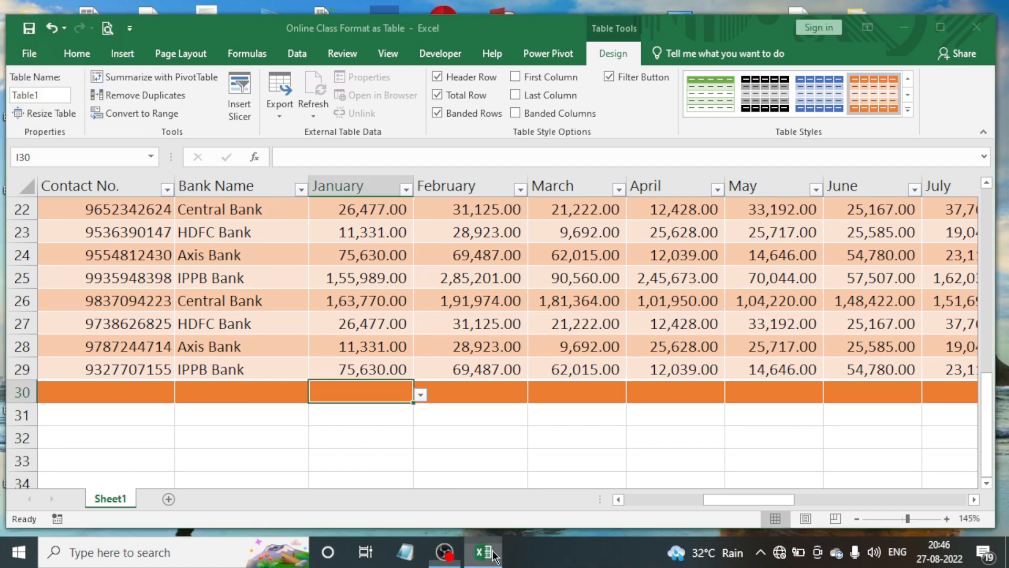
Set the total function of the January and February columns in the total row to Sum
{"action": "left_click", "coordinate": [420, 395]}
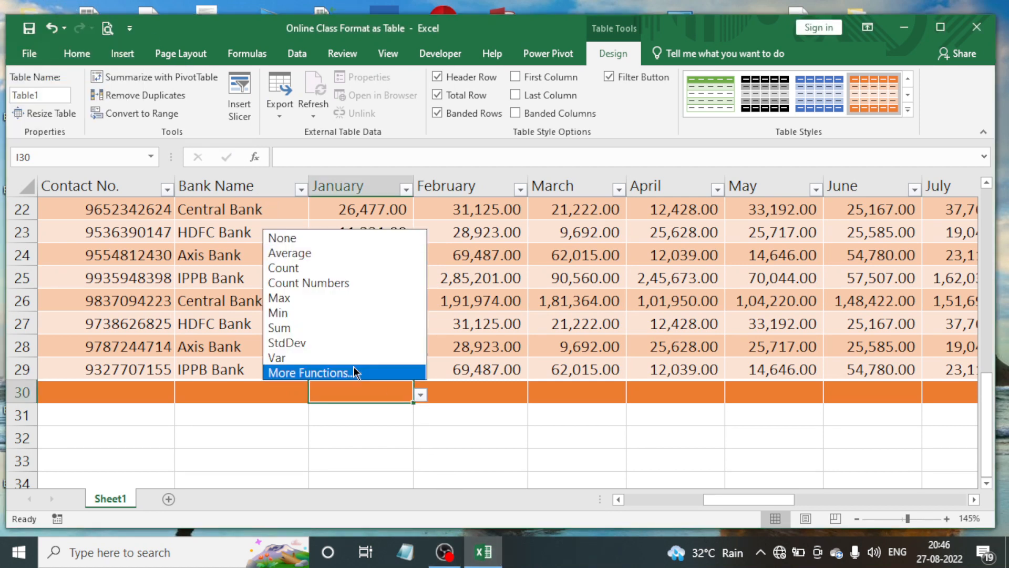
{"action": "left_click", "coordinate": [288, 328]}
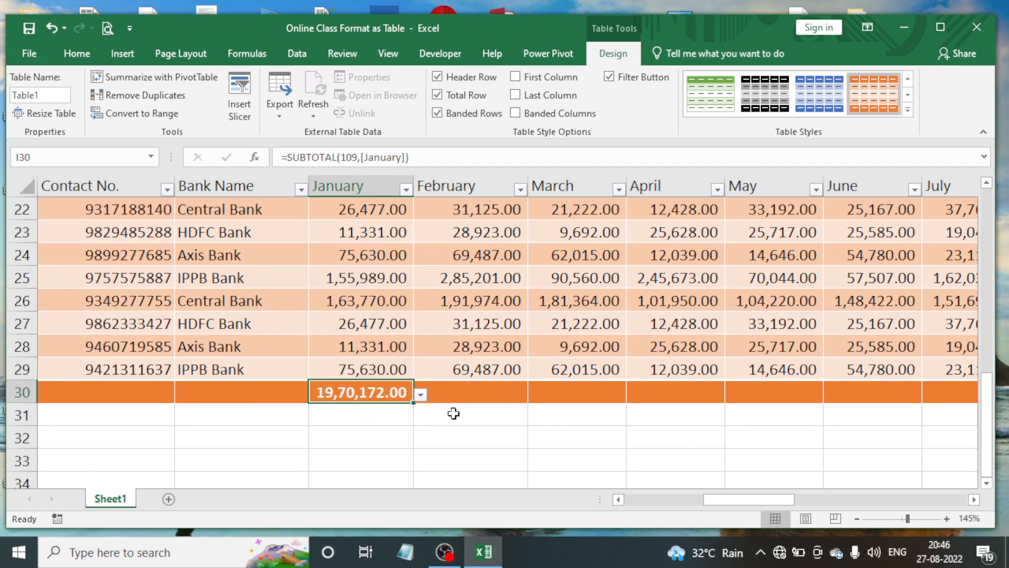
{"action": "left_click", "coordinate": [479, 393]}
{"action": "left_click", "coordinate": [535, 395]}
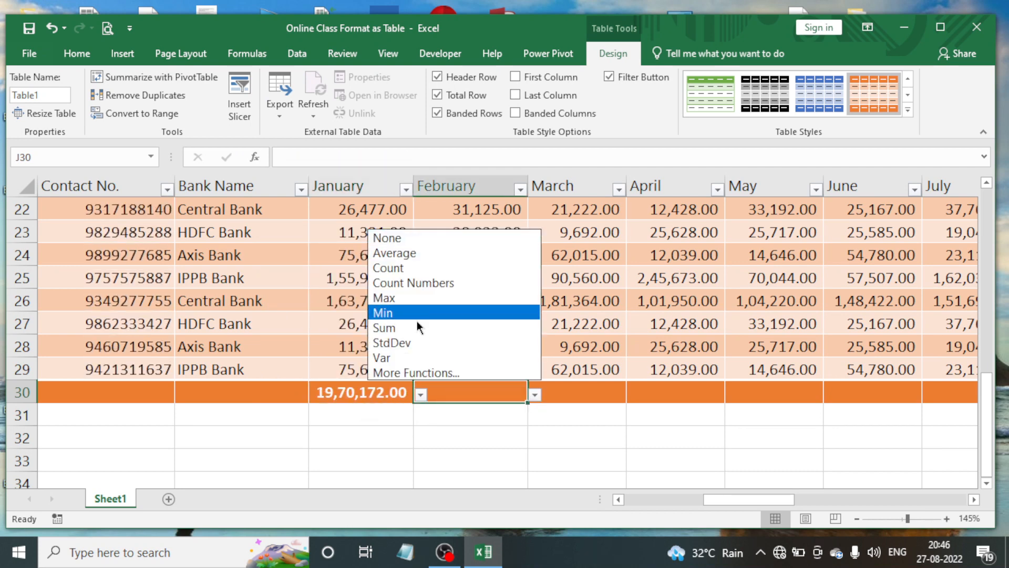
{"action": "left_click", "coordinate": [402, 326]}
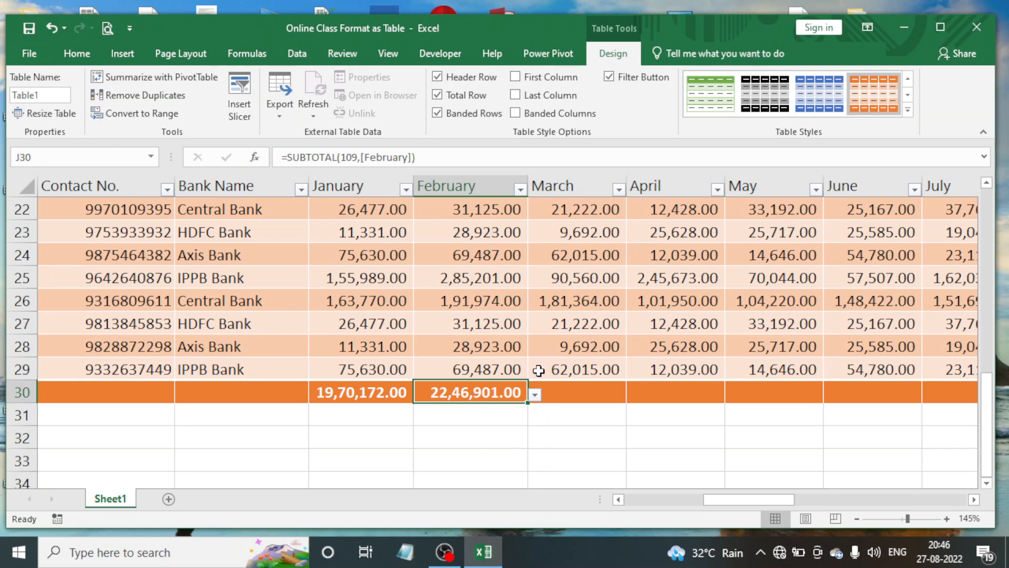
Set the total function of the March column to Sum and auto-fit the column's width to its contents
{"action": "left_click", "coordinate": [613, 391]}
{"action": "left_click", "coordinate": [629, 397]}
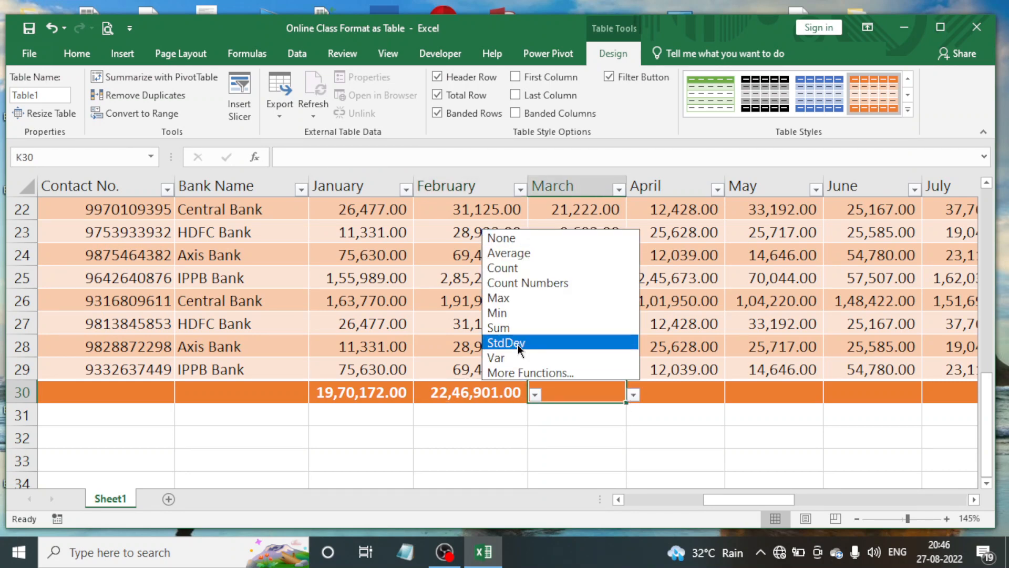
{"action": "left_click", "coordinate": [510, 328]}
{"action": "left_click", "coordinate": [676, 326]}
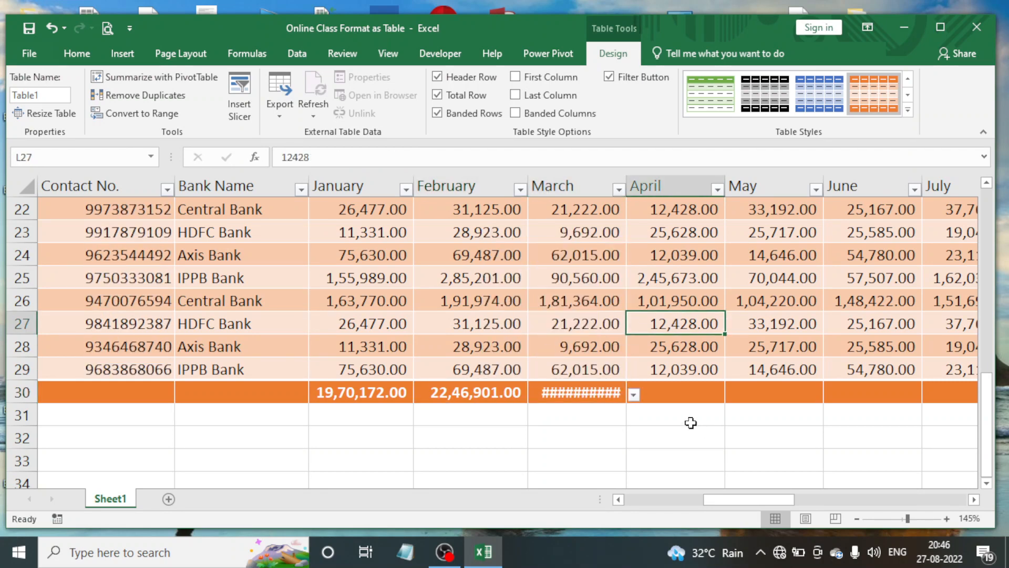
{"action": "left_click", "coordinate": [690, 394]}
{"action": "double_click", "coordinate": [626, 175]}
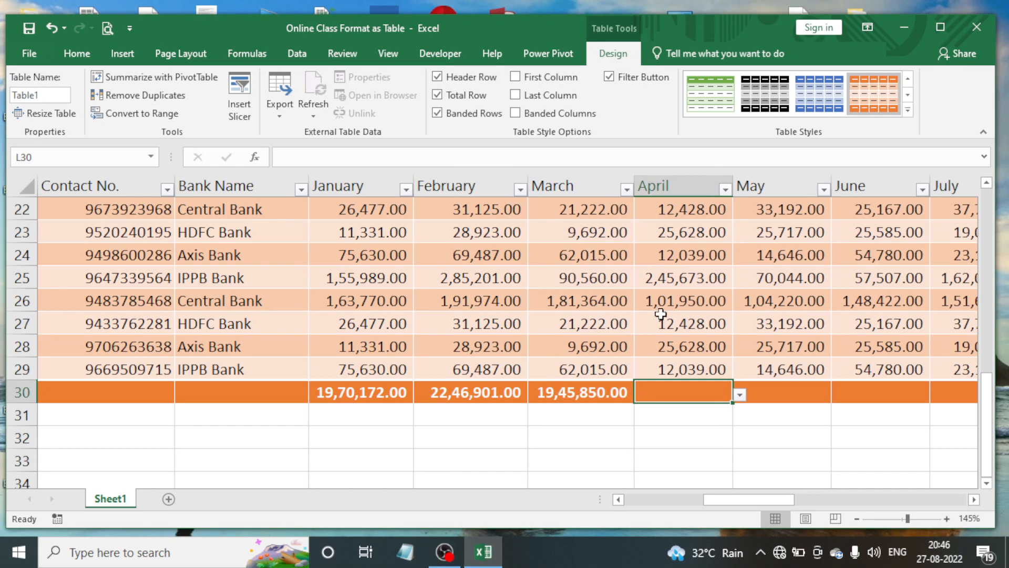
Set the total function of the April and May columns in the total row to Sum
{"action": "left_click", "coordinate": [739, 395]}
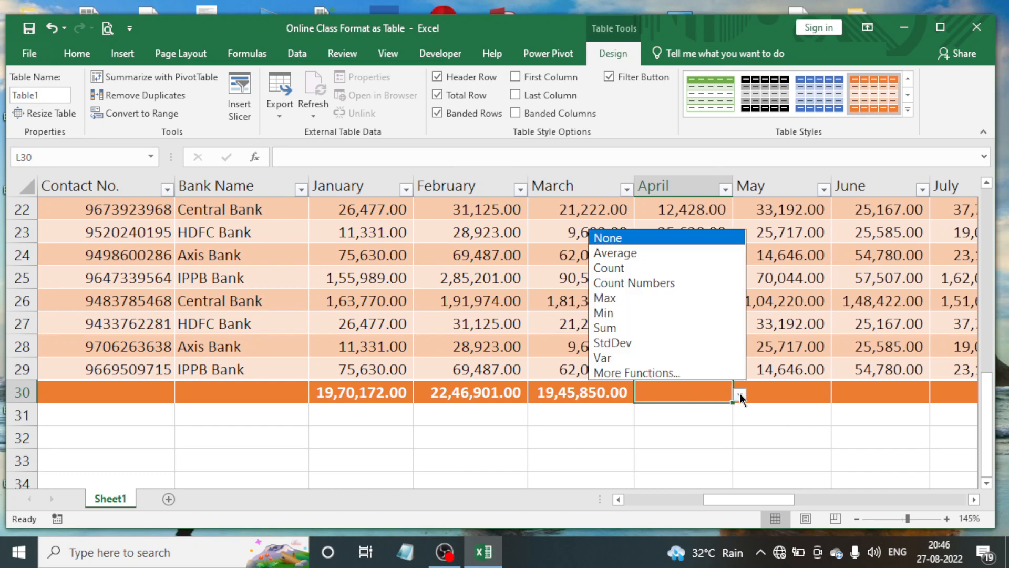
{"action": "left_click", "coordinate": [623, 327]}
{"action": "left_click", "coordinate": [775, 396]}
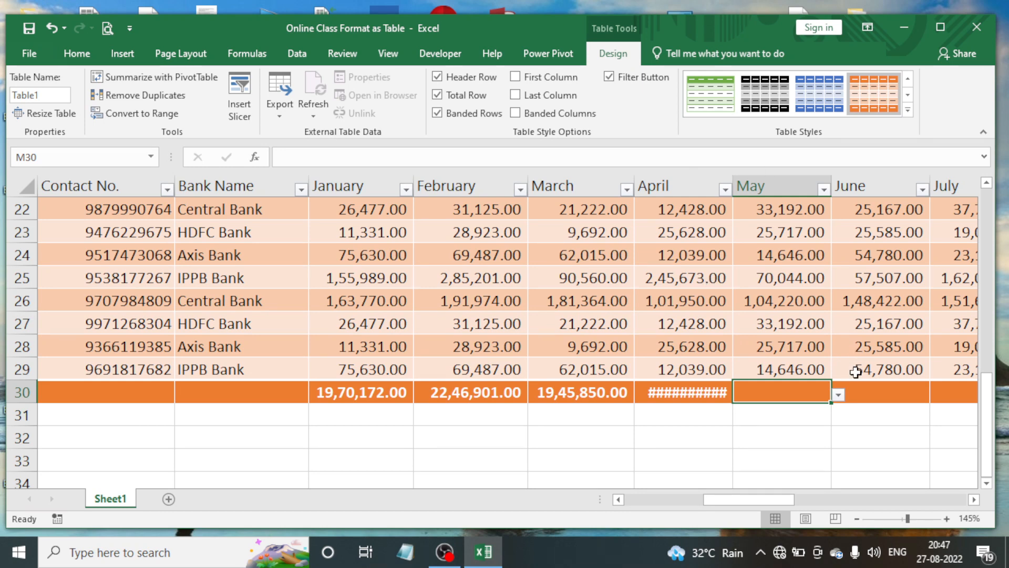
{"action": "left_click", "coordinate": [839, 395]}
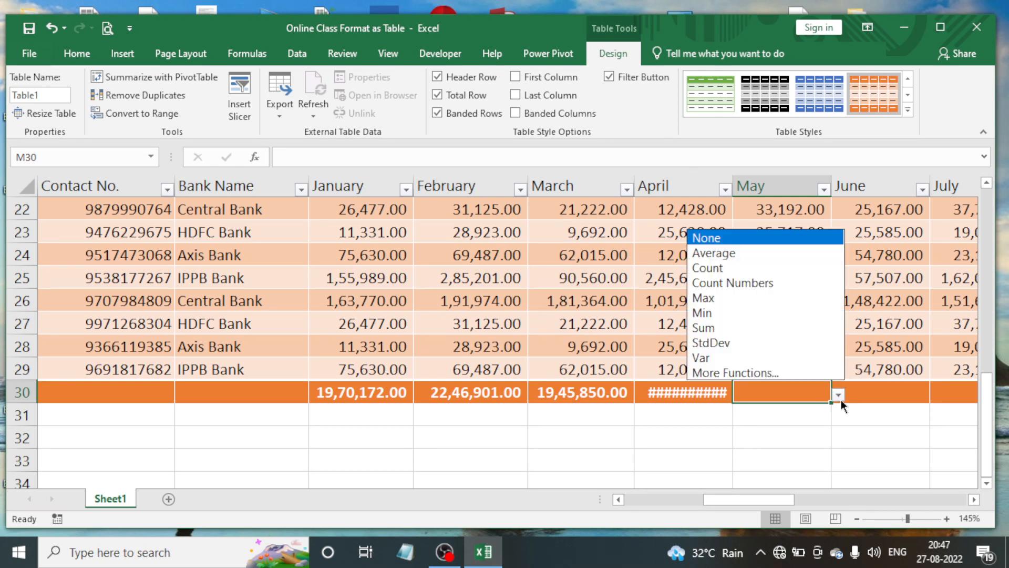
{"action": "left_click", "coordinate": [712, 327]}
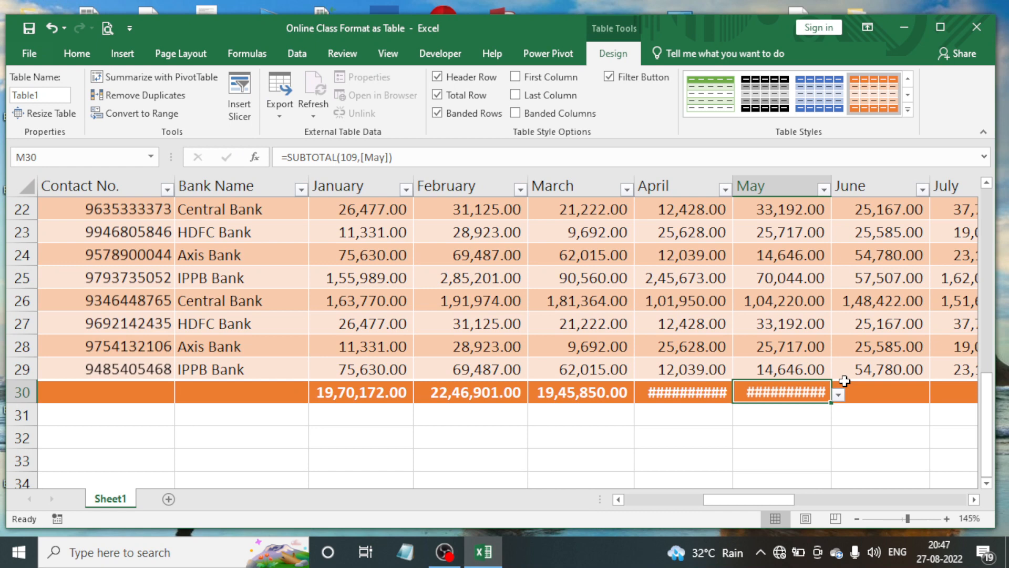
Set the total function of the June column in the total row to Sum
{"action": "left_click", "coordinate": [887, 391]}
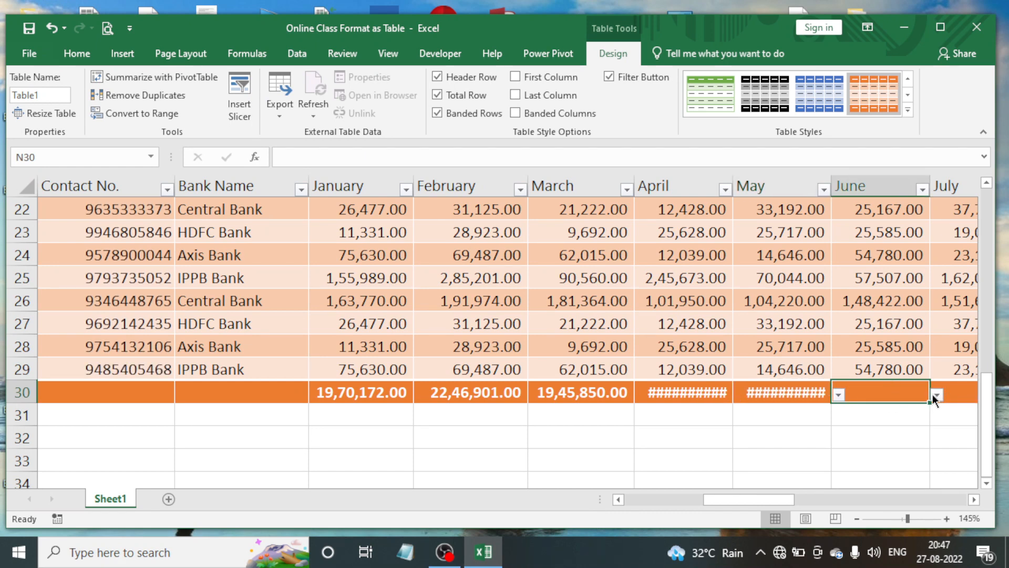
{"action": "left_click", "coordinate": [933, 395]}
{"action": "left_click", "coordinate": [815, 327]}
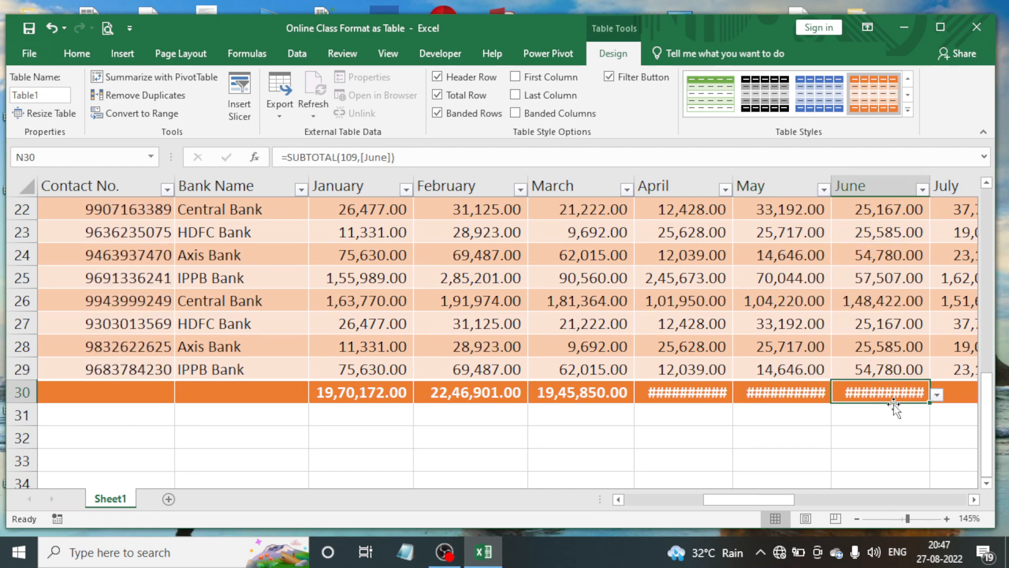
Set the total function of the July column in the total row to Sum
{"action": "key", "text": "Right"}
{"action": "key", "text": "Right"}
{"action": "key", "text": "Right"}
{"action": "key", "text": "Right"}
{"action": "key", "text": "Right"}
{"action": "key", "text": "Right"}
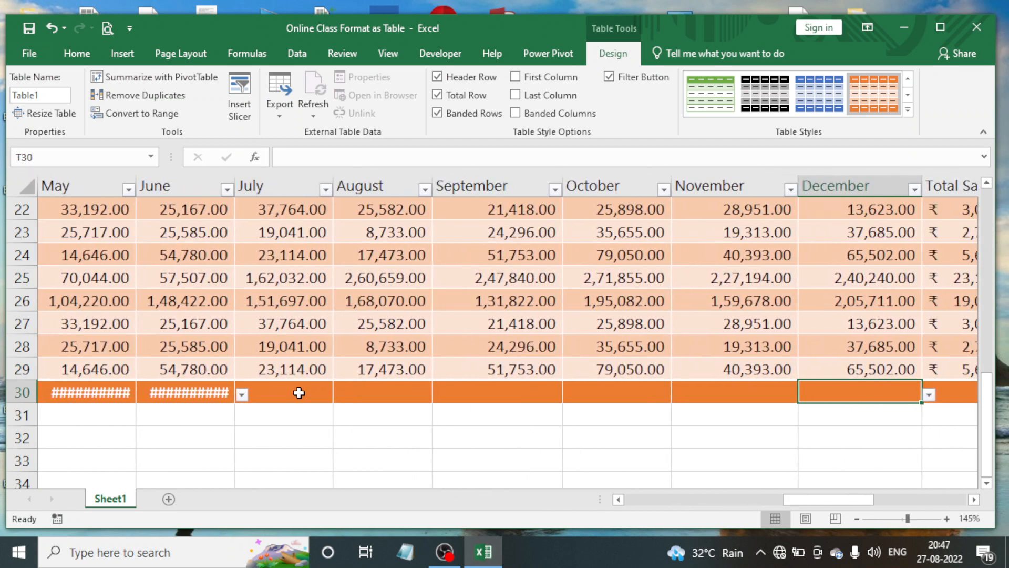
{"action": "left_click", "coordinate": [299, 393]}
{"action": "left_click", "coordinate": [340, 394]}
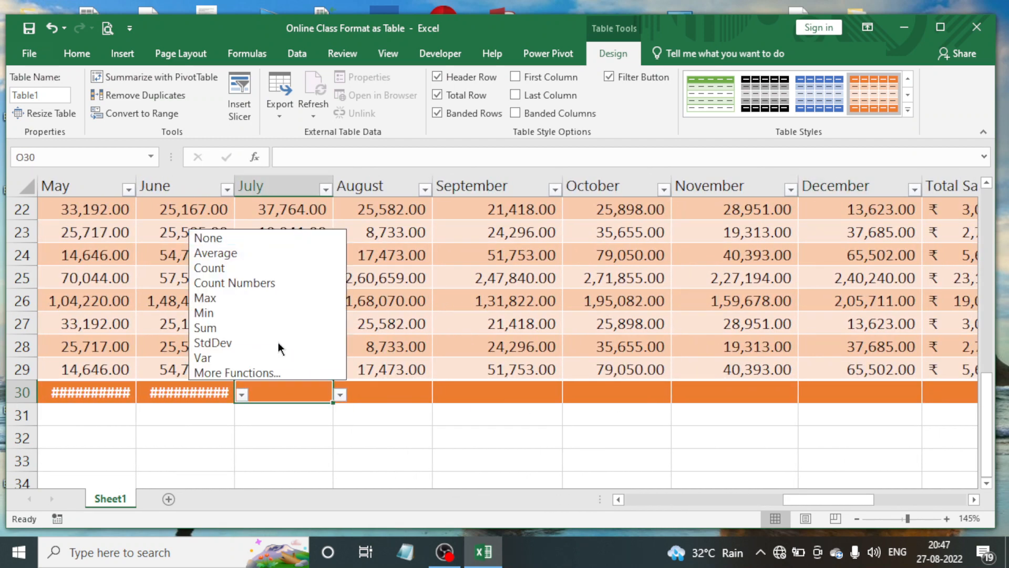
{"action": "left_click", "coordinate": [234, 342]}
Set the total function of the August and September columns in the total row to Sum
{"action": "left_click", "coordinate": [363, 394]}
{"action": "left_click", "coordinate": [439, 395]}
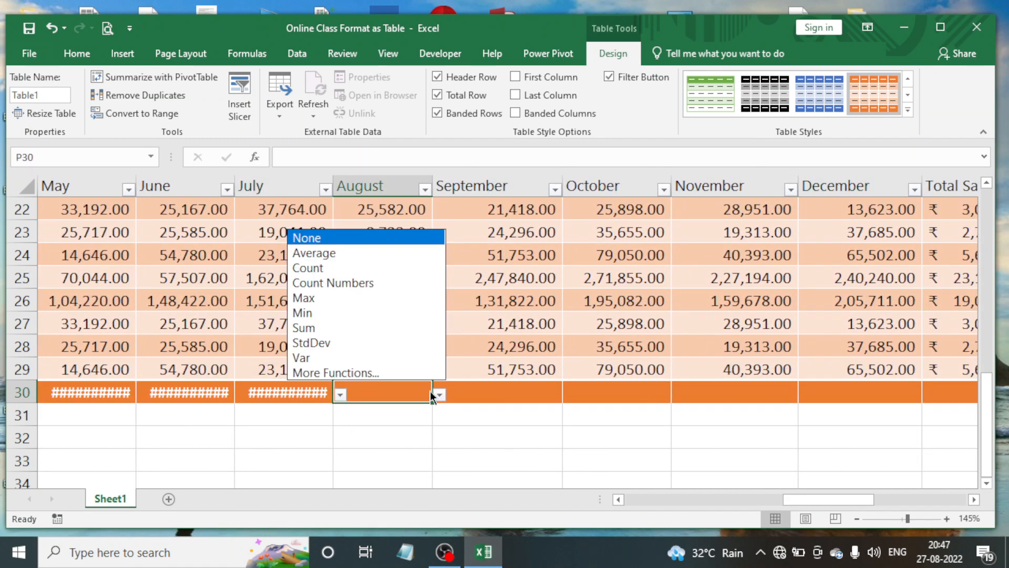
{"action": "left_click", "coordinate": [342, 327]}
{"action": "left_click", "coordinate": [529, 393]}
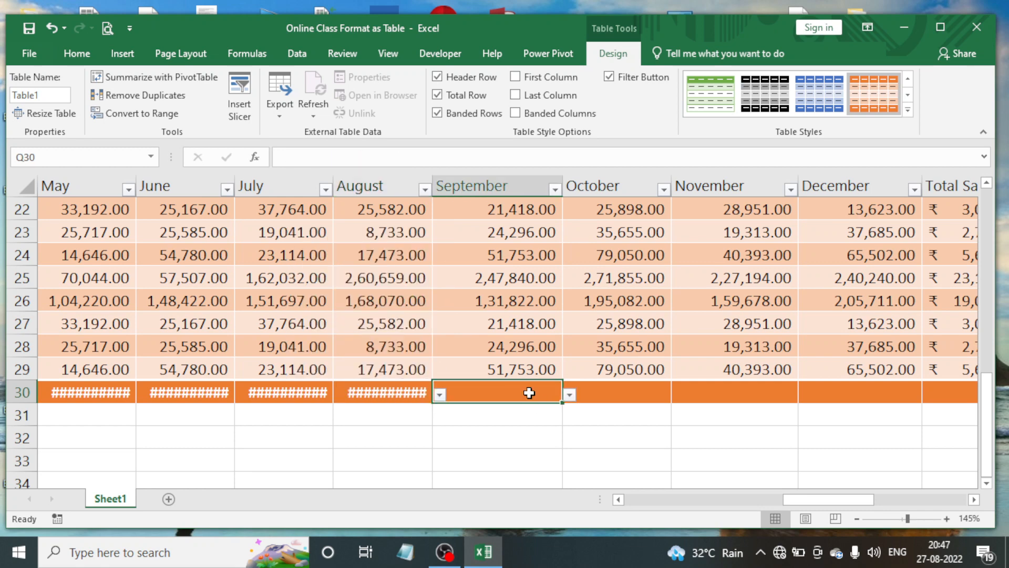
{"action": "left_click", "coordinate": [570, 394]}
{"action": "left_click", "coordinate": [425, 324]}
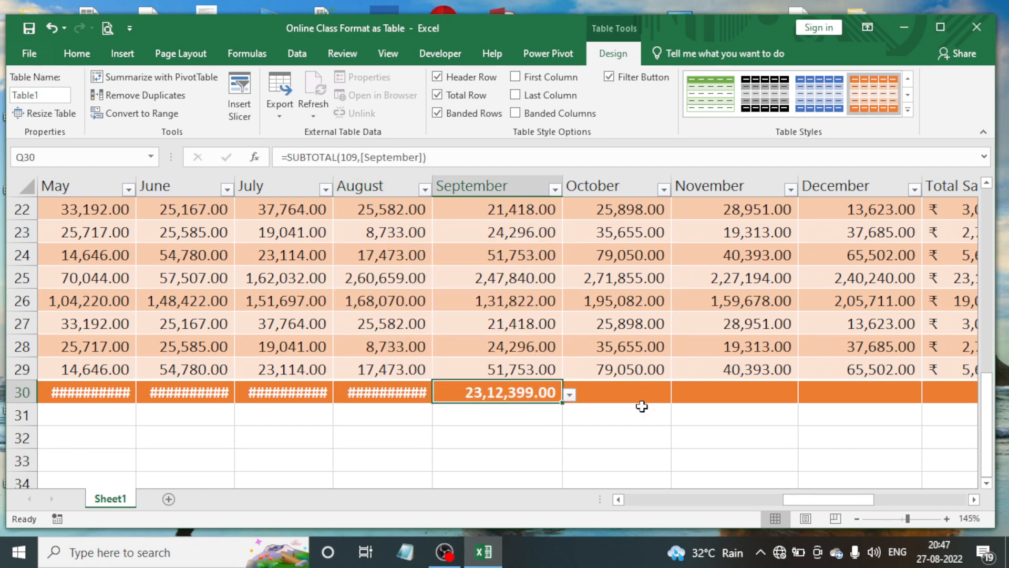
Set the total function of the October and November columns in the total row to Sum
{"action": "left_click", "coordinate": [665, 400]}
{"action": "left_click", "coordinate": [678, 395]}
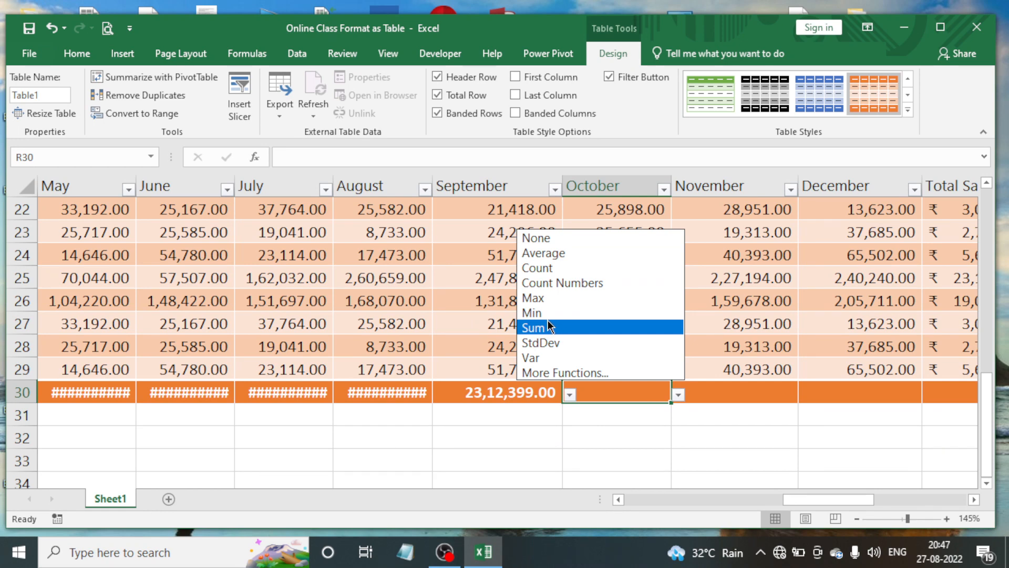
{"action": "left_click", "coordinate": [548, 328]}
{"action": "left_click", "coordinate": [728, 396]}
{"action": "left_click", "coordinate": [805, 394]}
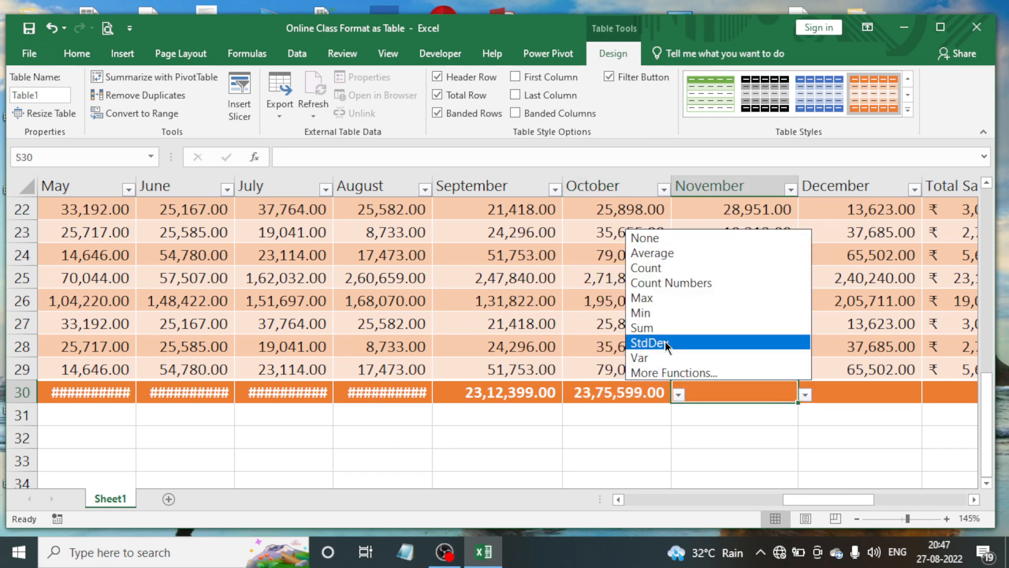
{"action": "left_click", "coordinate": [657, 328]}
Set the total function of the December and Total Sales columns in the total row to Sum
{"action": "left_click", "coordinate": [854, 395]}
{"action": "left_click", "coordinate": [930, 396]}
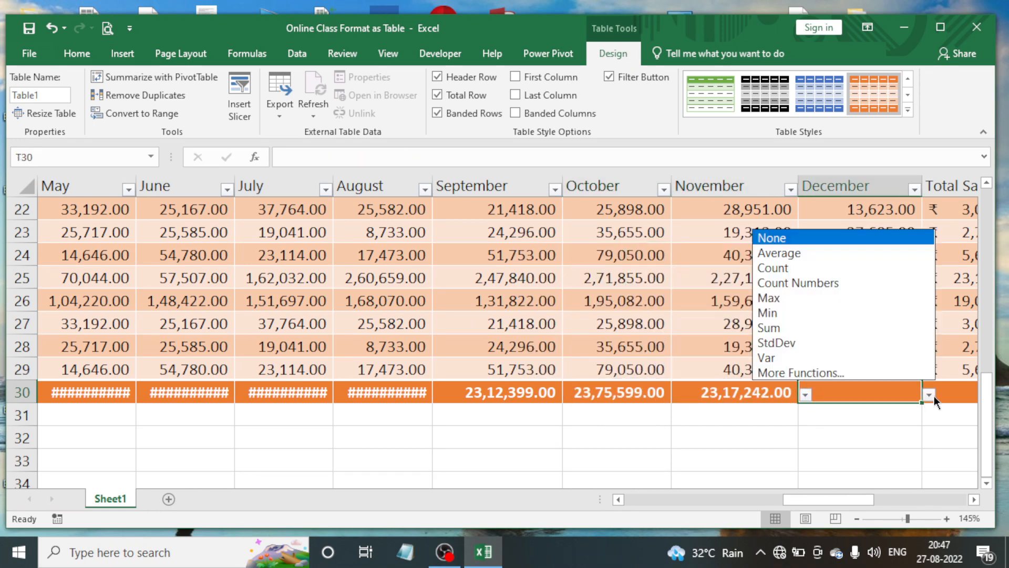
{"action": "left_click", "coordinate": [778, 327]}
{"action": "scroll", "coordinate": [882, 394], "scroll_direction": "right", "scroll_amount": 3}
{"action": "left_click", "coordinate": [882, 394]}
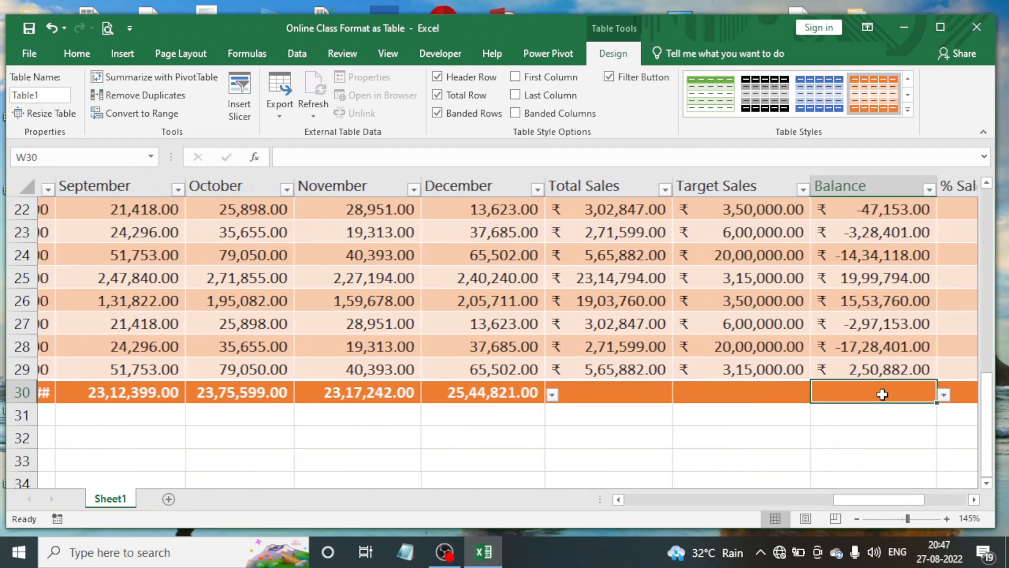
{"action": "key", "text": "Right"}
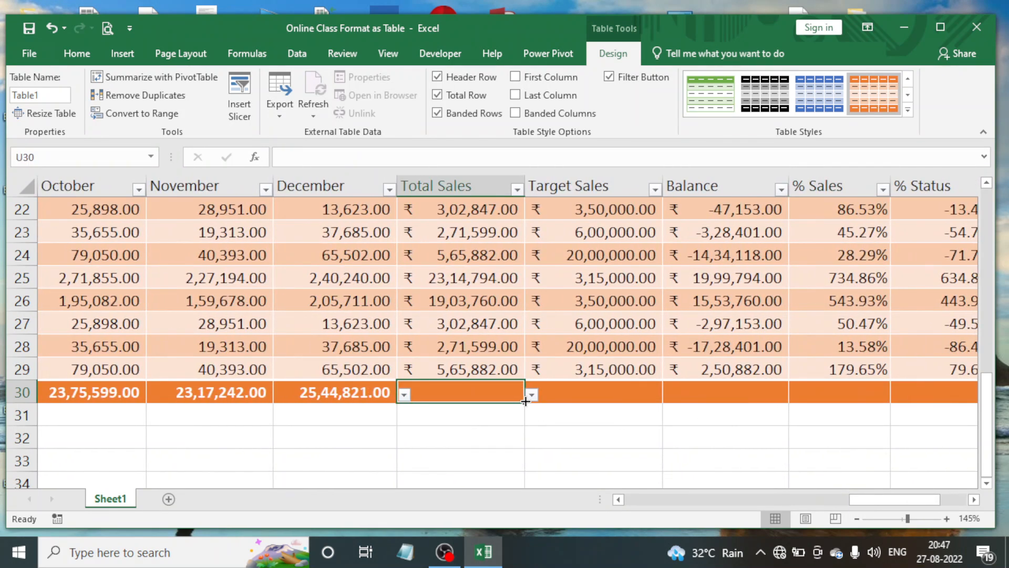
{"action": "left_click", "coordinate": [529, 398]}
{"action": "left_click", "coordinate": [420, 334]}
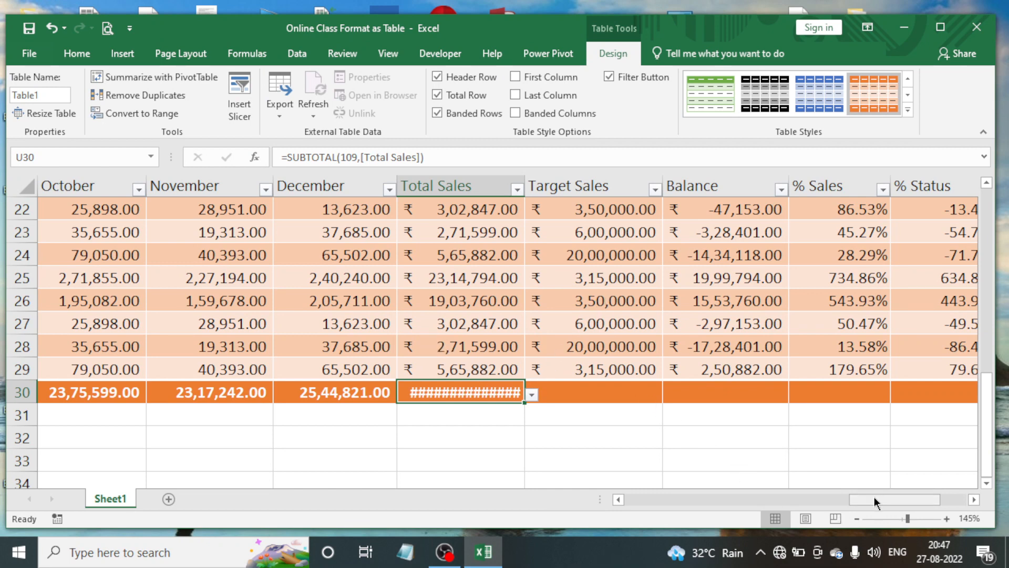
Select the whole sheet and auto-fit all column widths to their contents
{"action": "left_click_drag", "start_coordinate": [875, 498], "coordinate": [599, 510]}
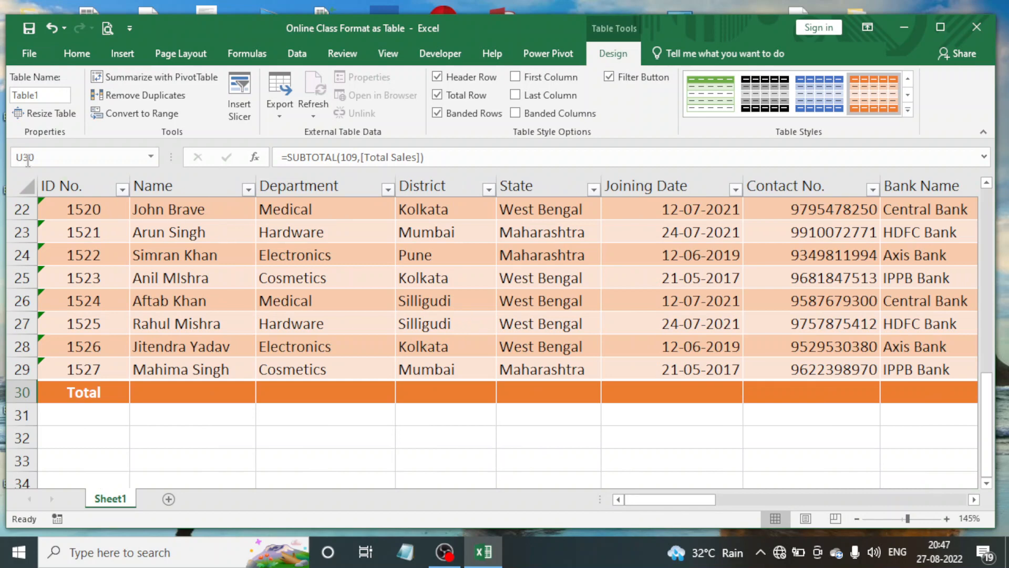
{"action": "left_click", "coordinate": [25, 183]}
{"action": "scroll", "coordinate": [79, 236], "scroll_direction": "up", "scroll_amount": 7}
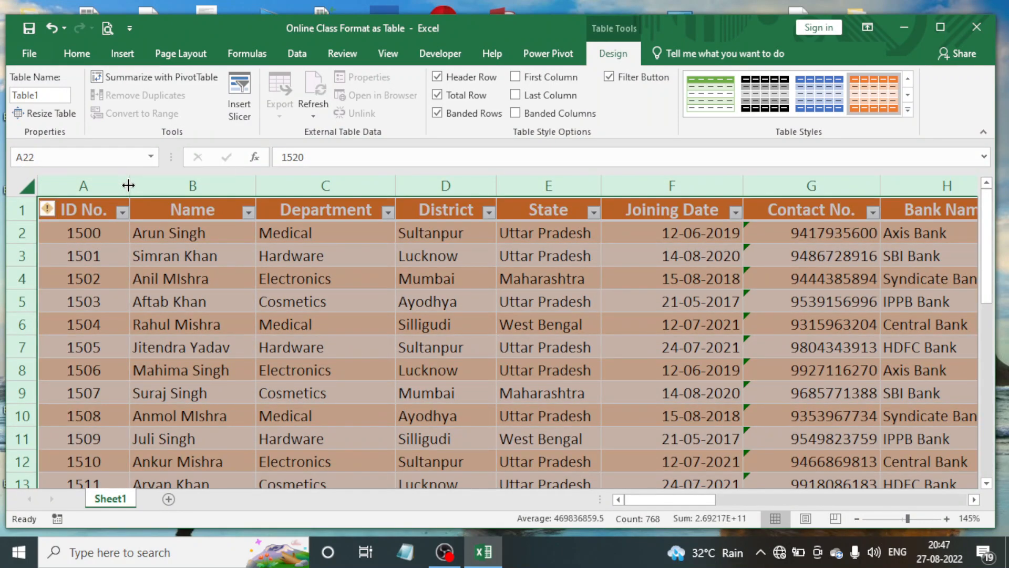
{"action": "left_click", "coordinate": [315, 282]}
Review the monthly sums in the total row and the rest of the table after the column widths are adjusted
{"action": "left_click_drag", "start_coordinate": [653, 500], "coordinate": [760, 506]}
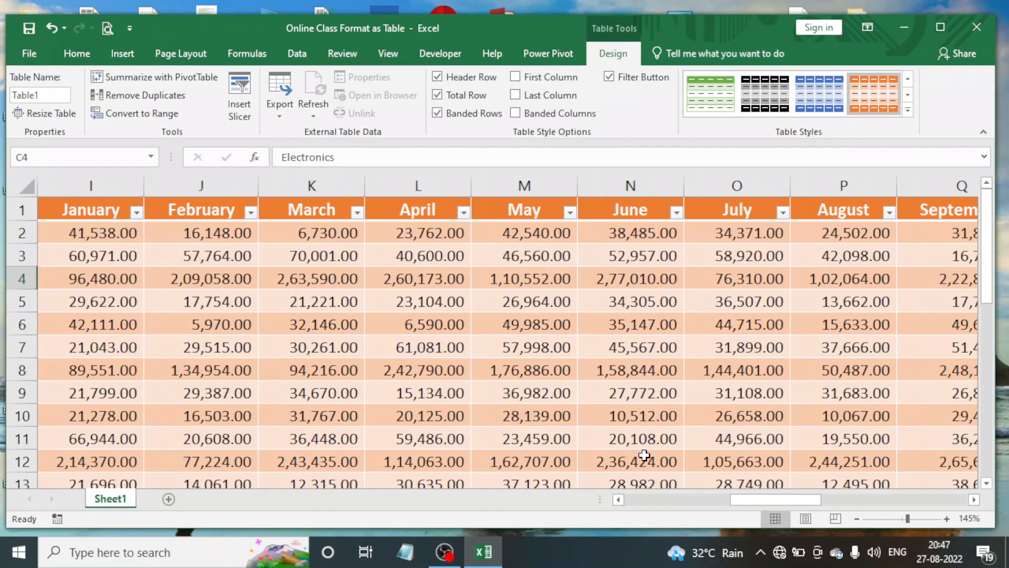
{"action": "scroll", "coordinate": [644, 454], "scroll_direction": "down", "scroll_amount": 4}
{"action": "scroll", "coordinate": [644, 454], "scroll_direction": "down", "scroll_amount": 3}
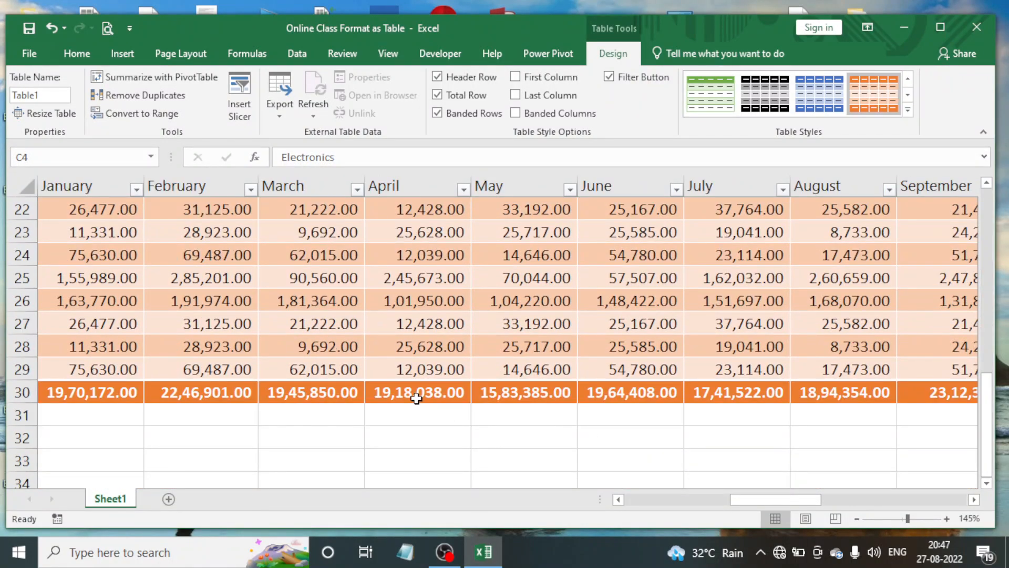
{"action": "left_click_drag", "start_coordinate": [793, 496], "coordinate": [652, 508]}
{"action": "scroll", "coordinate": [509, 410], "scroll_direction": "up", "scroll_amount": 7}
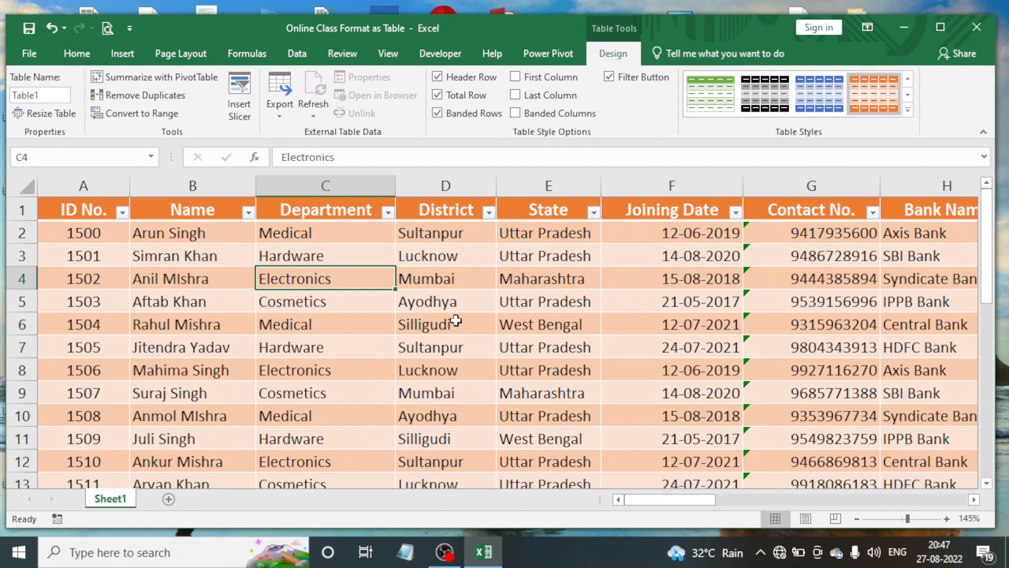
{"action": "left_click", "coordinate": [444, 279]}
{"action": "scroll", "coordinate": [493, 342], "scroll_direction": "down", "scroll_amount": 7}
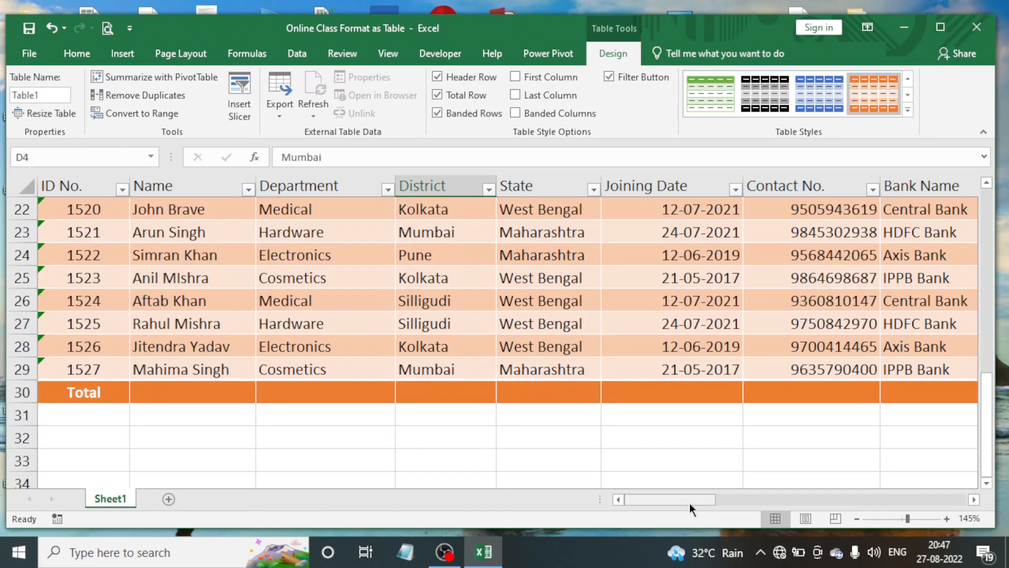
{"action": "left_click_drag", "start_coordinate": [690, 503], "coordinate": [729, 517]}
{"action": "scroll", "coordinate": [641, 334], "scroll_direction": "up", "scroll_amount": 3}
{"action": "scroll", "coordinate": [640, 334], "scroll_direction": "up", "scroll_amount": 4}
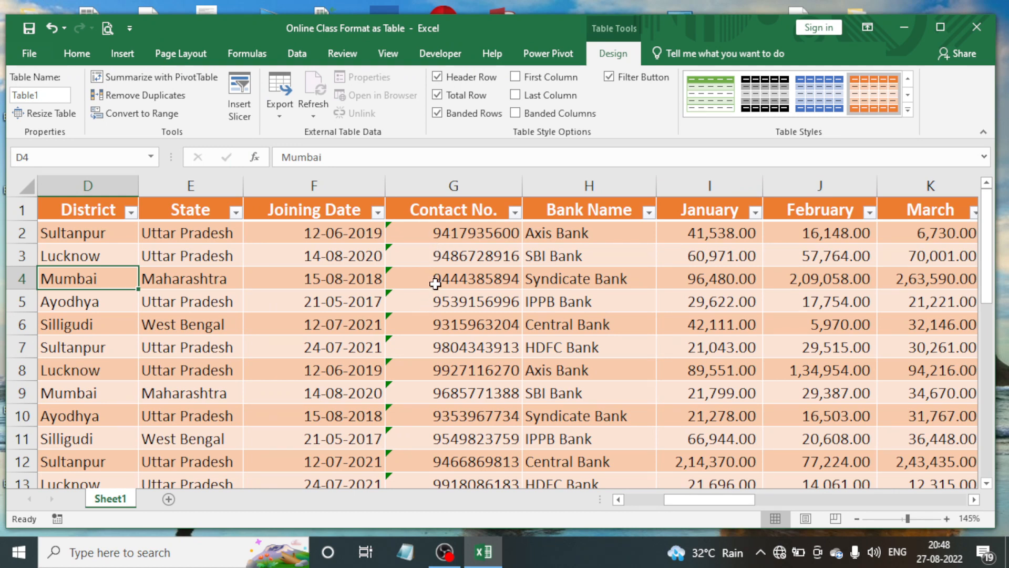
Turn the table's banded rows off and back on to compare the row shading
{"action": "left_click", "coordinate": [444, 256]}
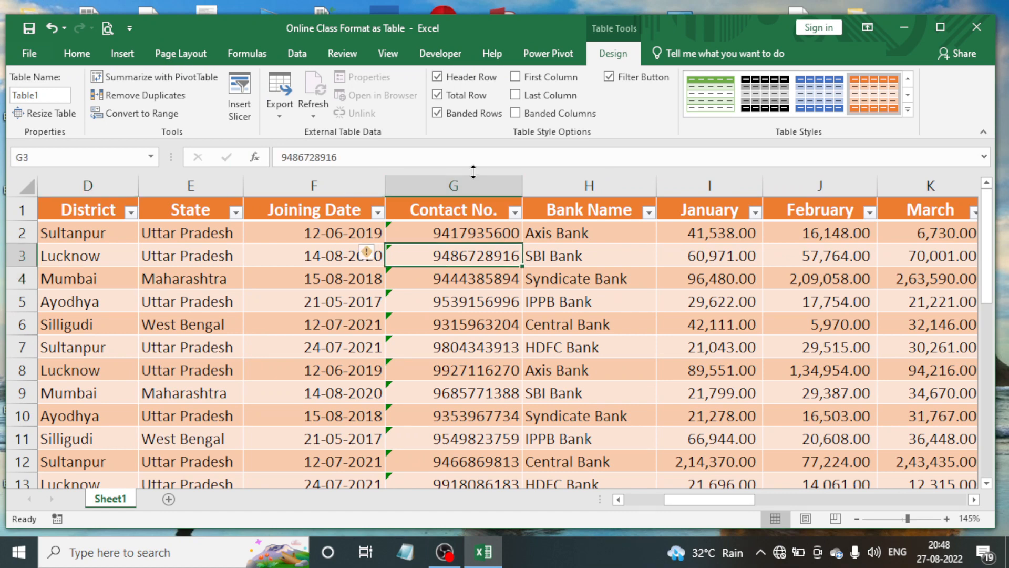
{"action": "left_click", "coordinate": [271, 261]}
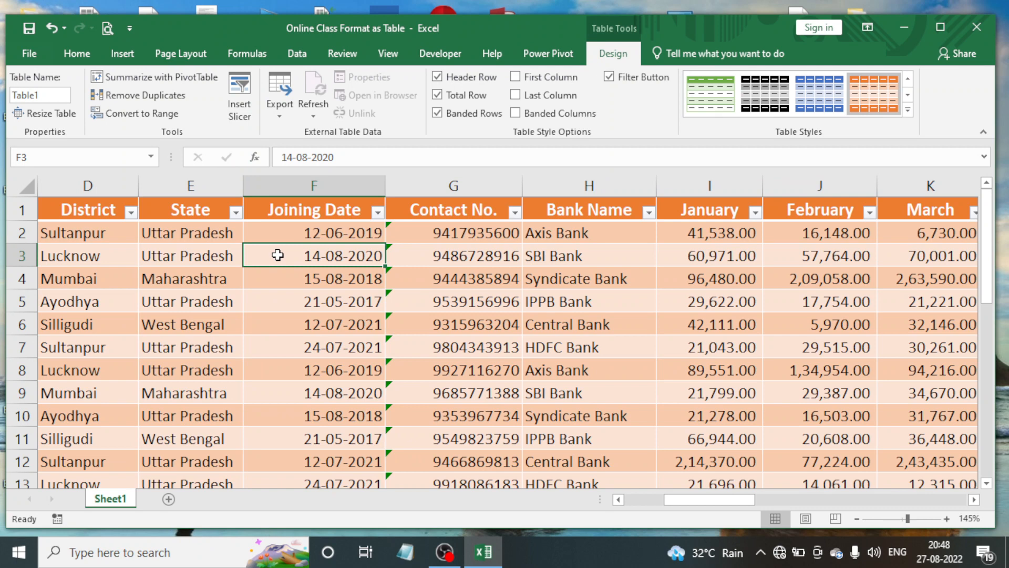
{"action": "left_click", "coordinate": [280, 235]}
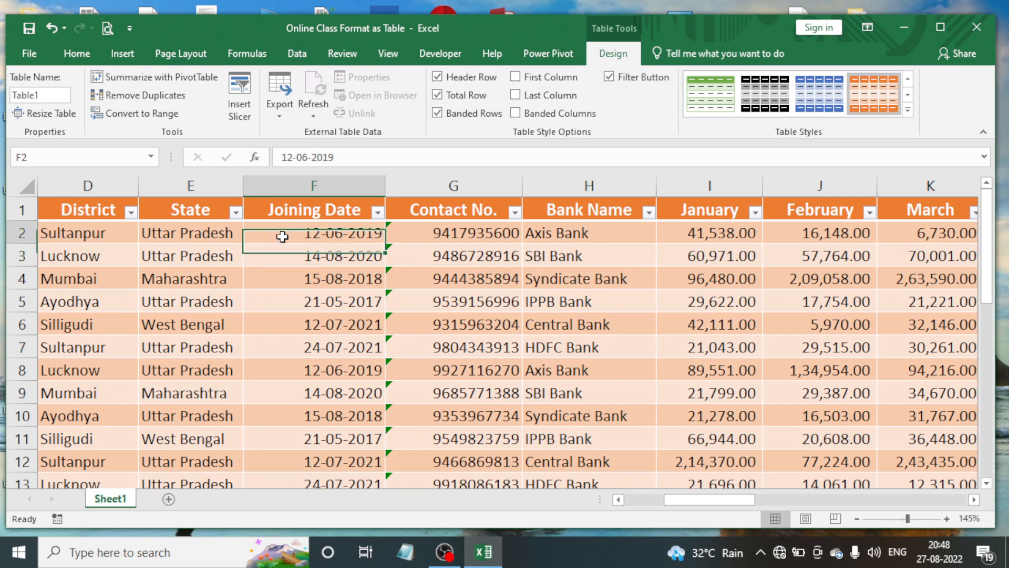
{"action": "left_click", "coordinate": [440, 114]}
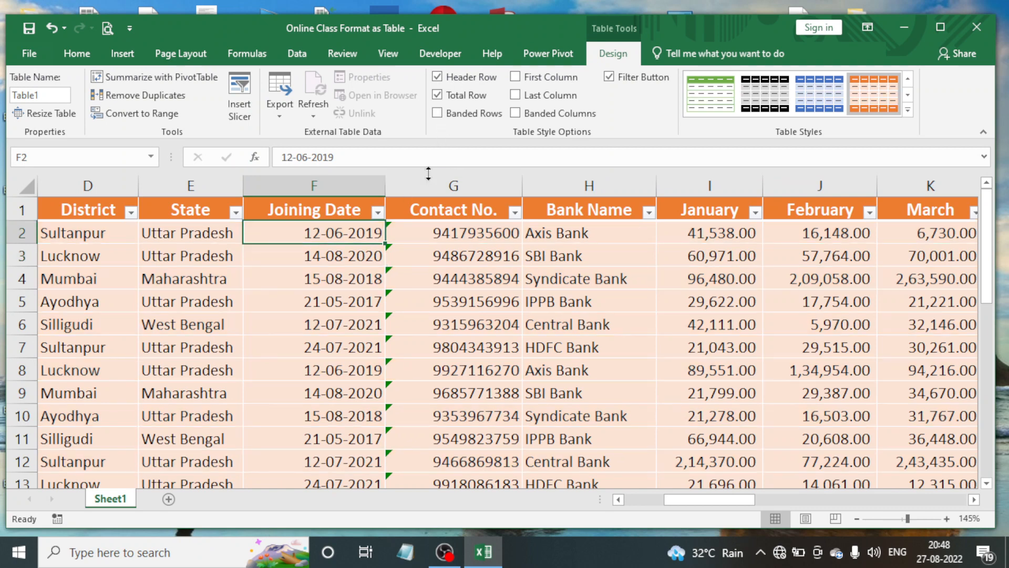
{"action": "left_click", "coordinate": [312, 296]}
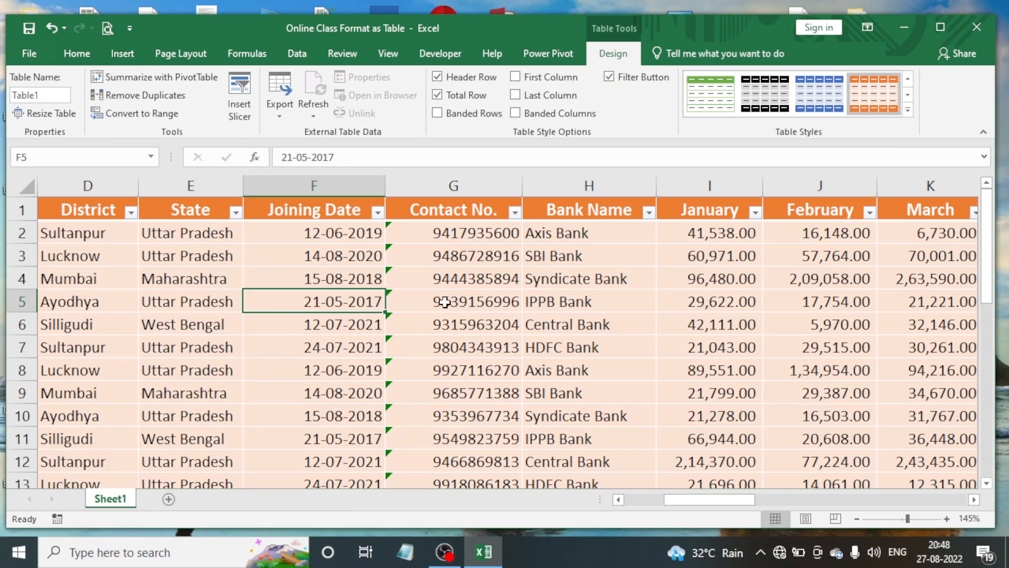
{"action": "left_click", "coordinate": [435, 113]}
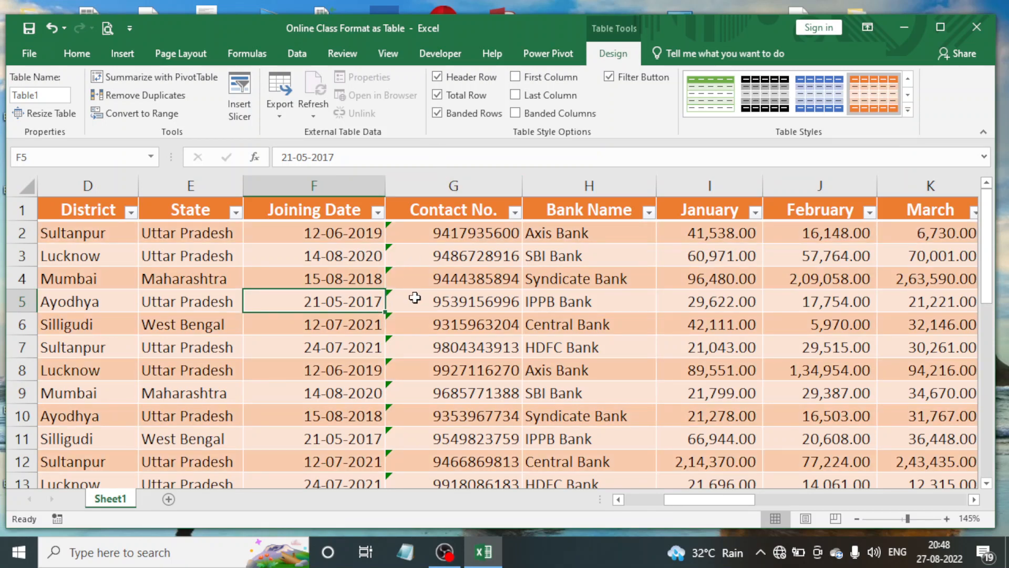
Apply the blue banded table style to the table and check it down to the total row
{"action": "left_click", "coordinate": [831, 97]}
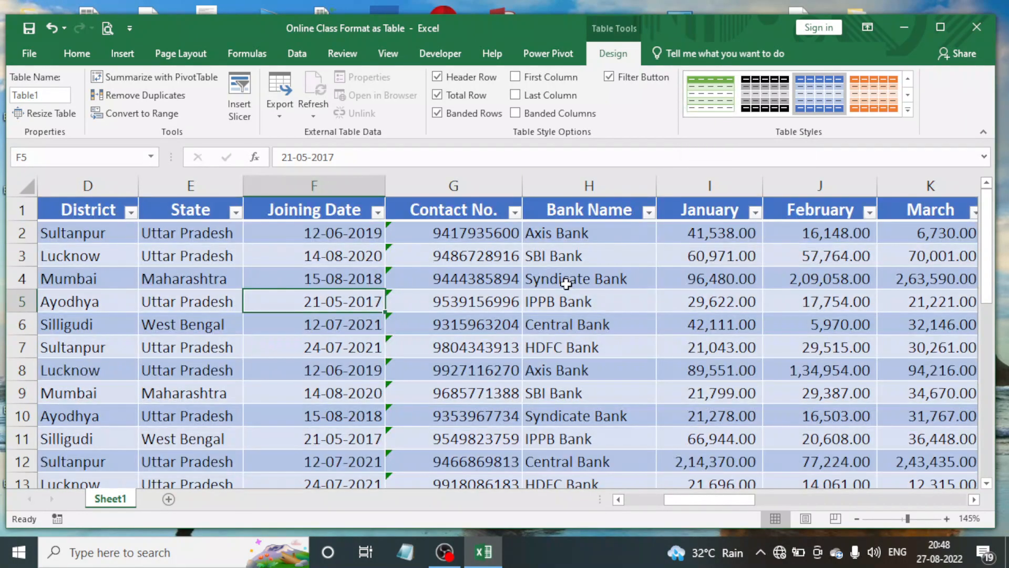
{"action": "scroll", "coordinate": [558, 288], "scroll_direction": "down", "scroll_amount": 8}
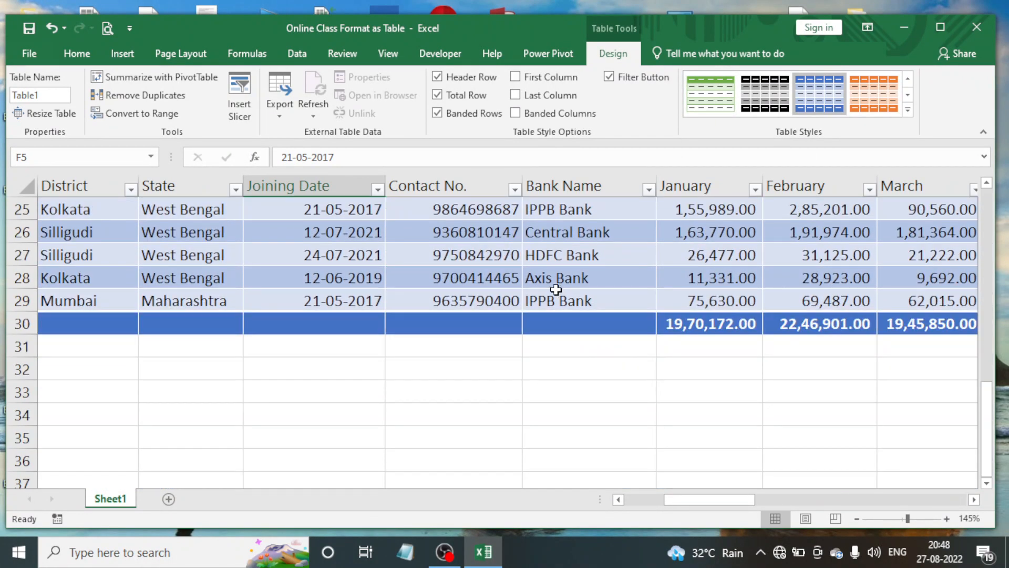
{"action": "scroll", "coordinate": [468, 324], "scroll_direction": "up", "scroll_amount": 8}
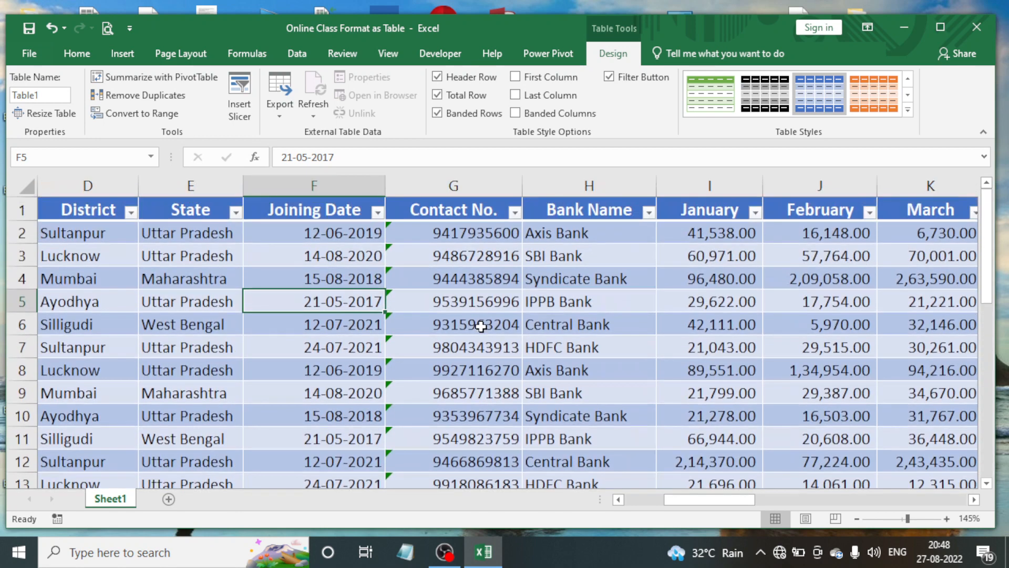
Inspect the contents of several Contact No. cells in rows 2 to 6
{"action": "left_click", "coordinate": [489, 234]}
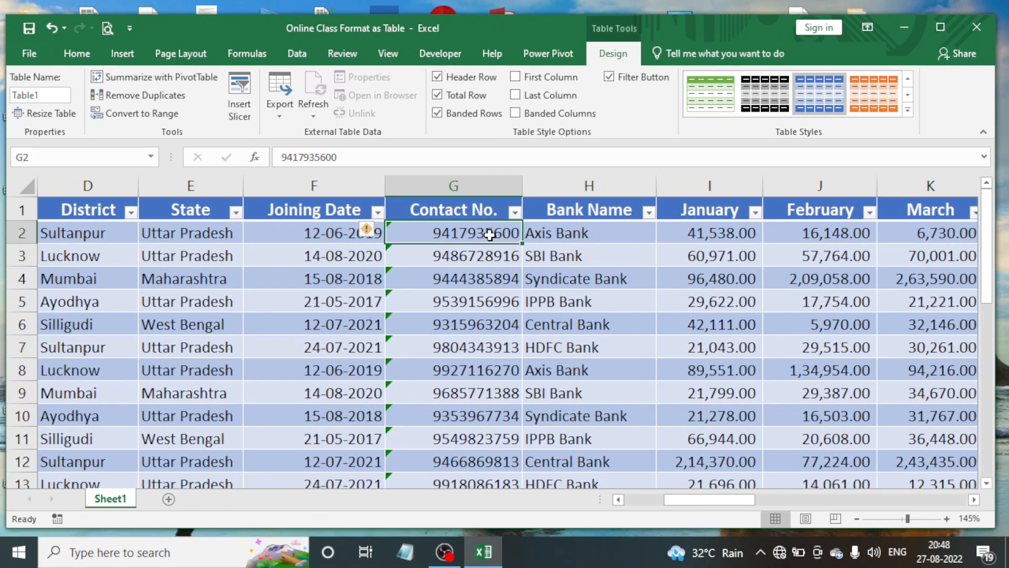
{"action": "left_click", "coordinate": [493, 272]}
{"action": "left_click", "coordinate": [481, 315]}
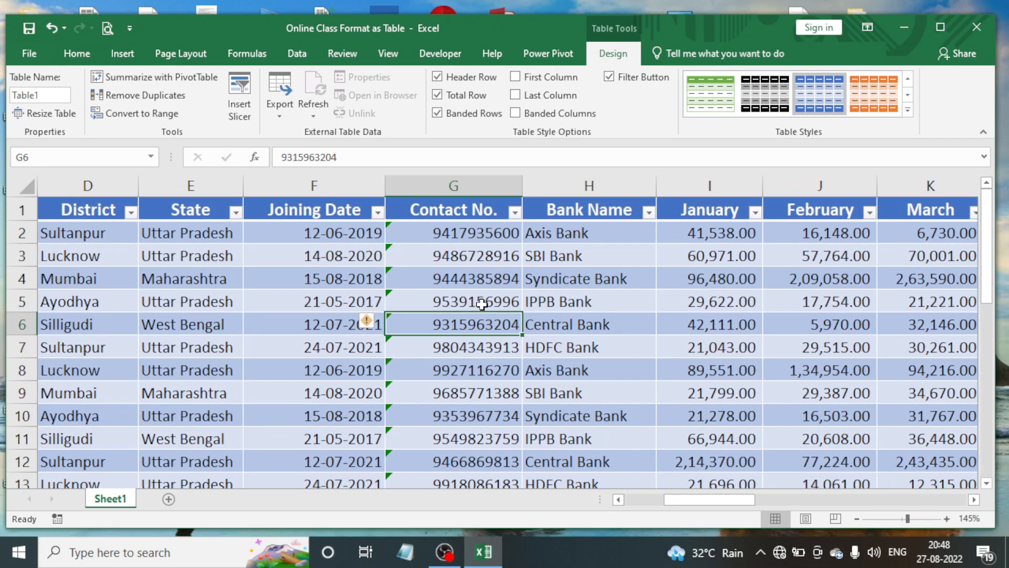
{"action": "left_click", "coordinate": [484, 297]}
{"action": "double_click", "coordinate": [490, 279]}
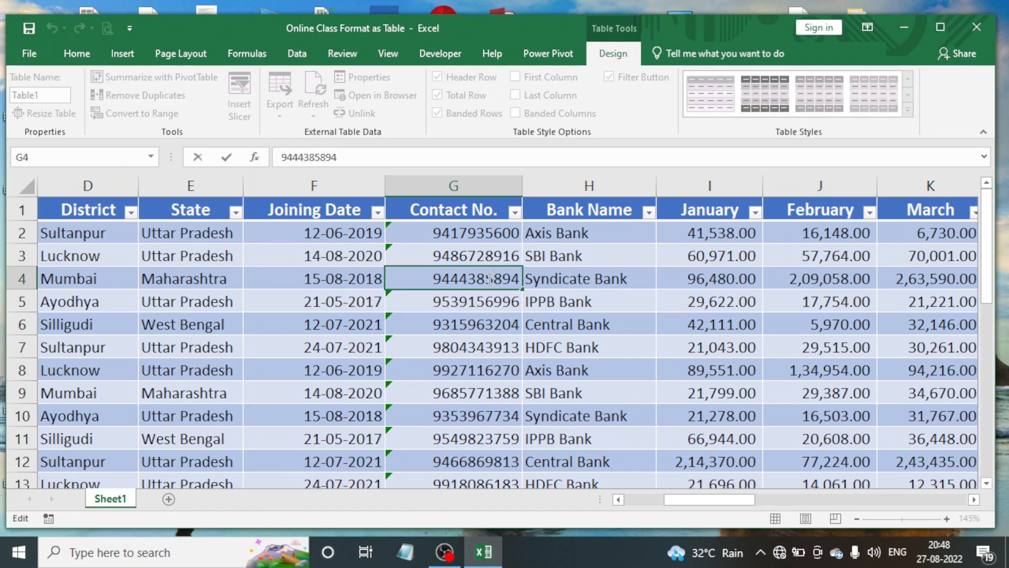
{"action": "key", "text": "Return"}
Inspect the Contact No. cells in the lower rows, including rows 19, 20 and 28, for typed numbers or formulas
{"action": "scroll", "coordinate": [478, 329], "scroll_direction": "down", "scroll_amount": 7}
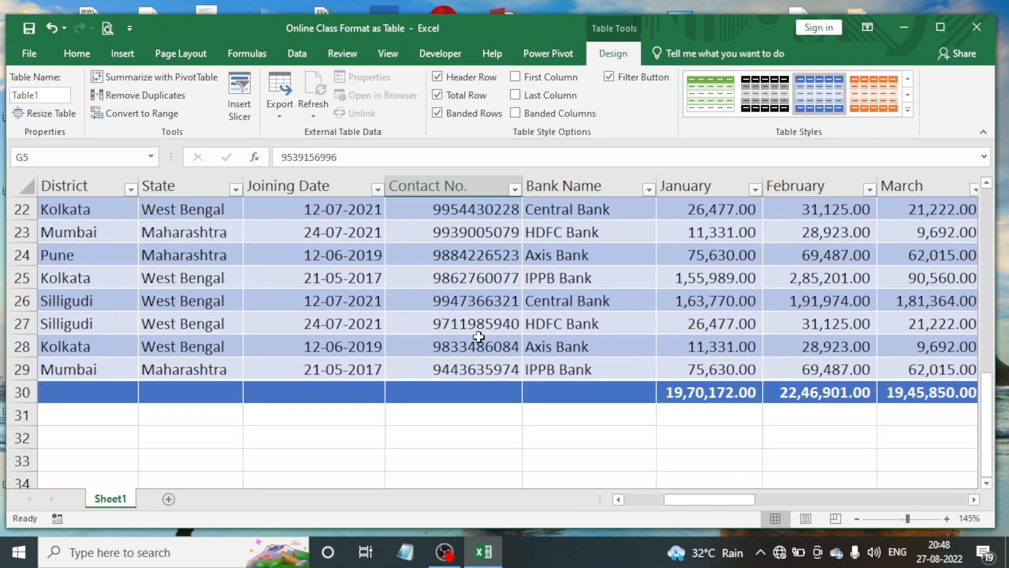
{"action": "left_click", "coordinate": [478, 336]}
{"action": "scroll", "coordinate": [478, 334], "scroll_direction": "up", "scroll_amount": 2}
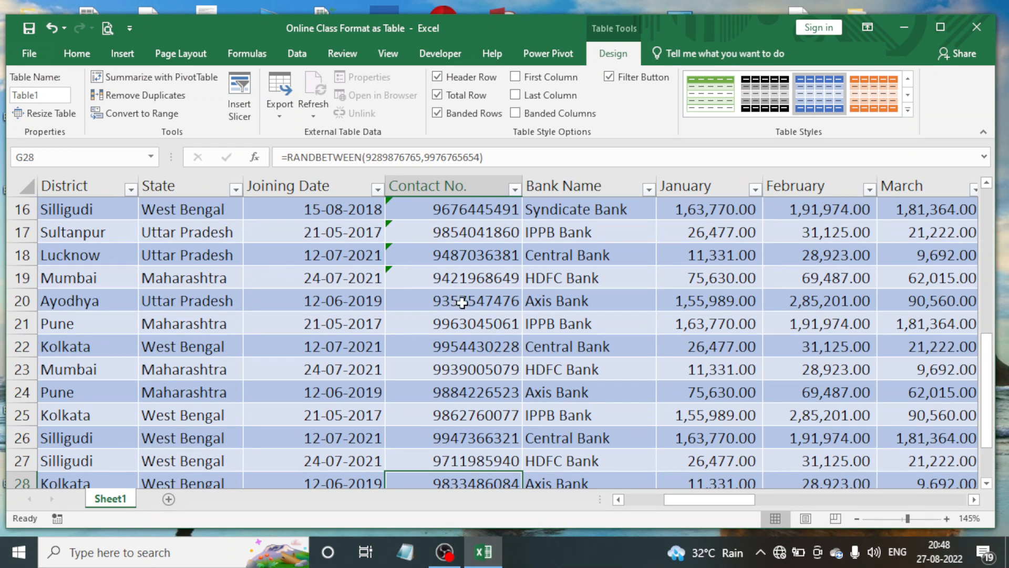
{"action": "left_click", "coordinate": [465, 278]}
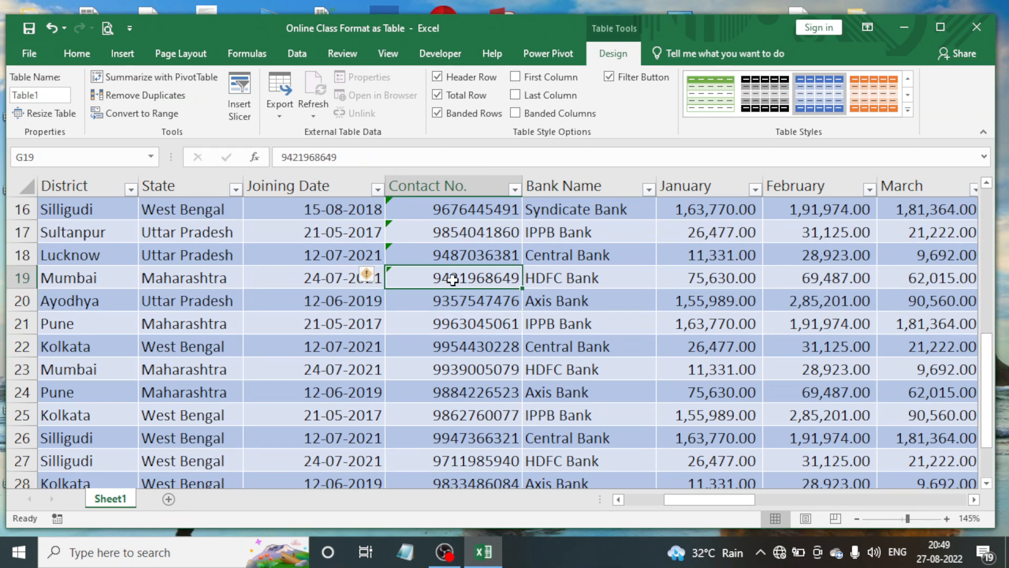
{"action": "double_click", "coordinate": [453, 280]}
{"action": "key", "text": "Return"}
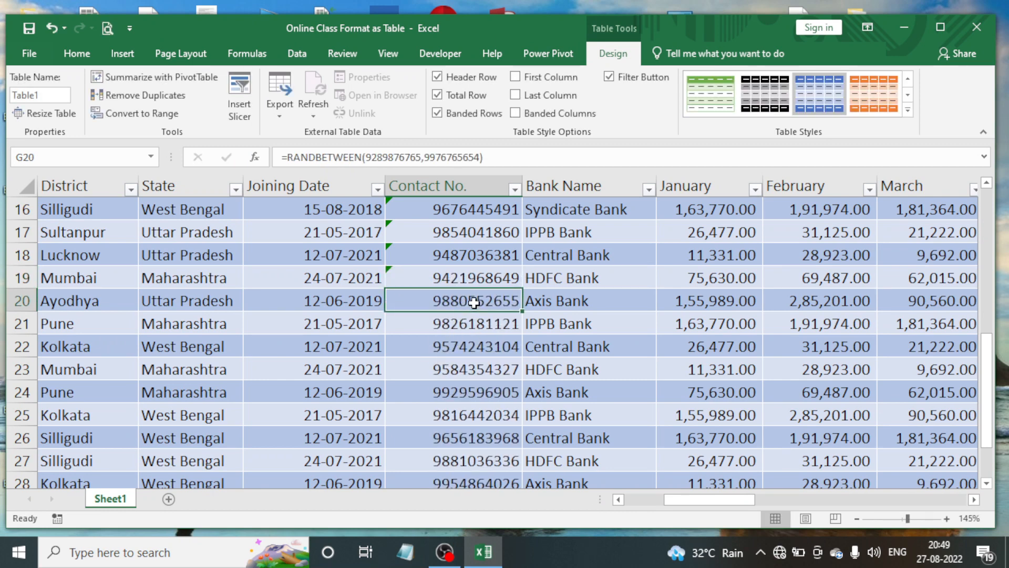
{"action": "double_click", "coordinate": [474, 303]}
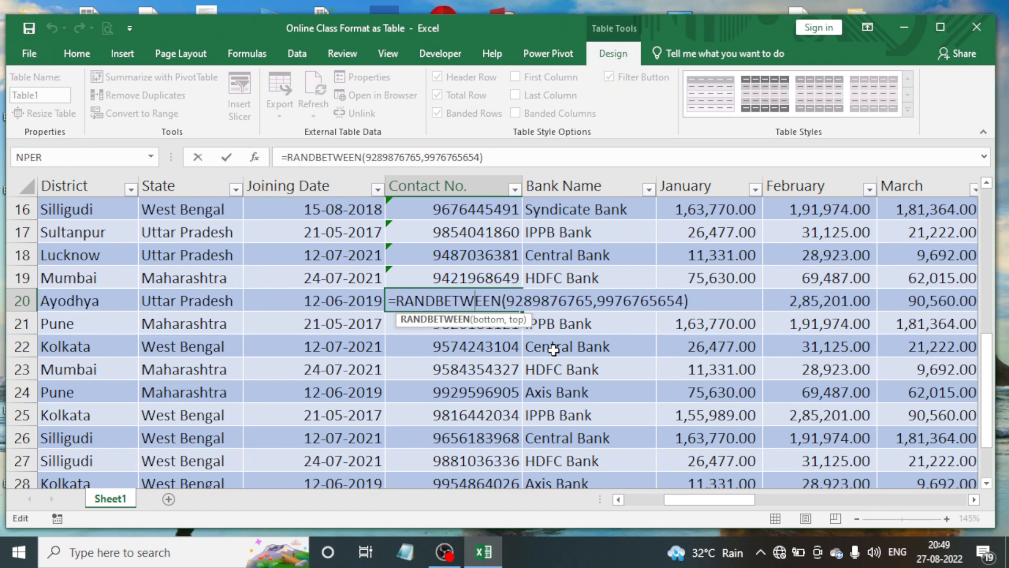
{"action": "key", "text": "Return"}
Replace the formulas in the Contact No. column, rows 2 to 29, with their values by copying and pasting as values in place
{"action": "scroll", "coordinate": [541, 353], "scroll_direction": "up", "scroll_amount": 5}
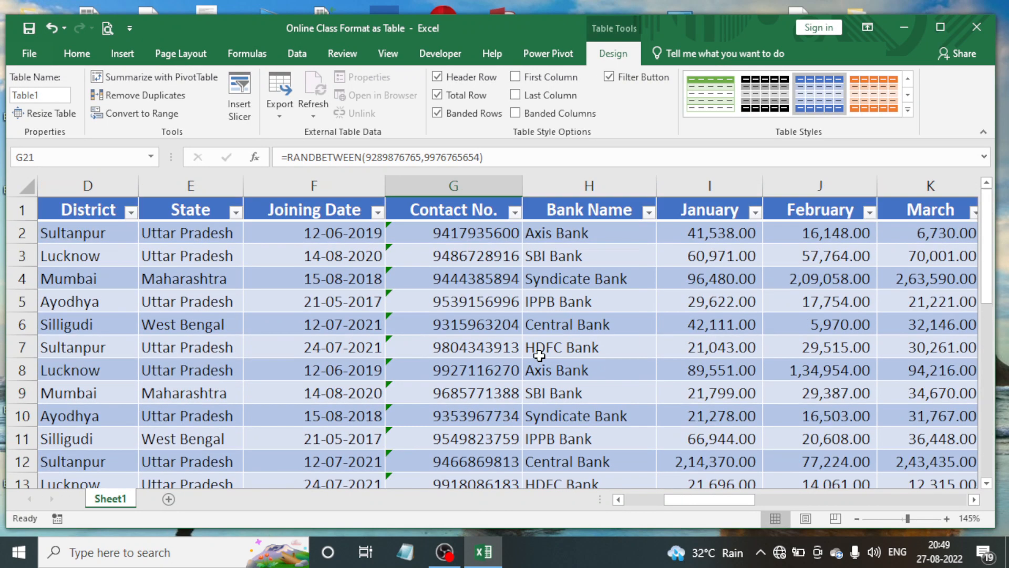
{"action": "left_click_drag", "start_coordinate": [472, 239], "coordinate": [477, 425]}
{"action": "key", "text": "ctrl+c"}
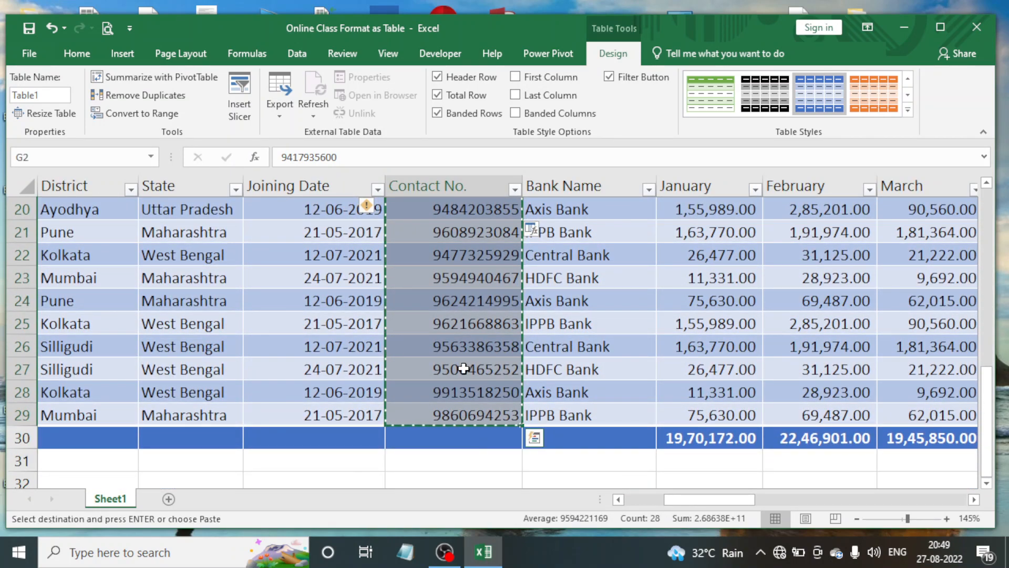
{"action": "left_click", "coordinate": [77, 54]}
{"action": "left_click", "coordinate": [27, 116]}
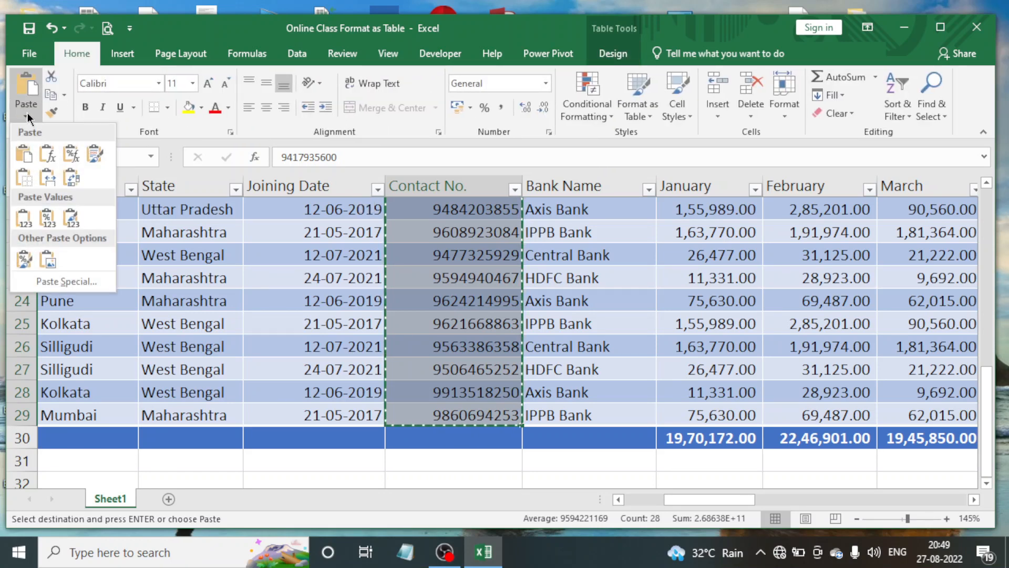
{"action": "left_click", "coordinate": [27, 217]}
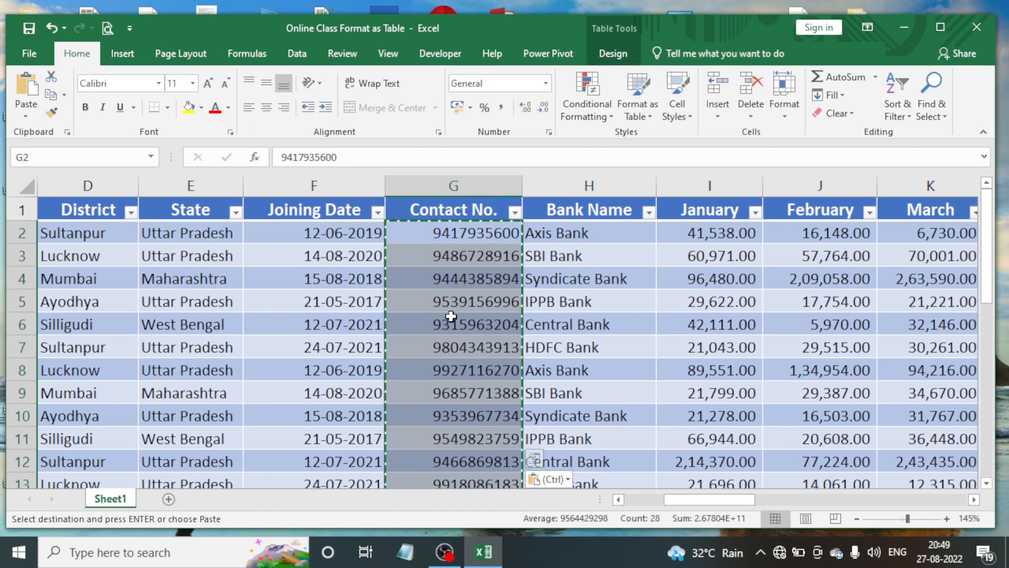
{"action": "left_click", "coordinate": [477, 237]}
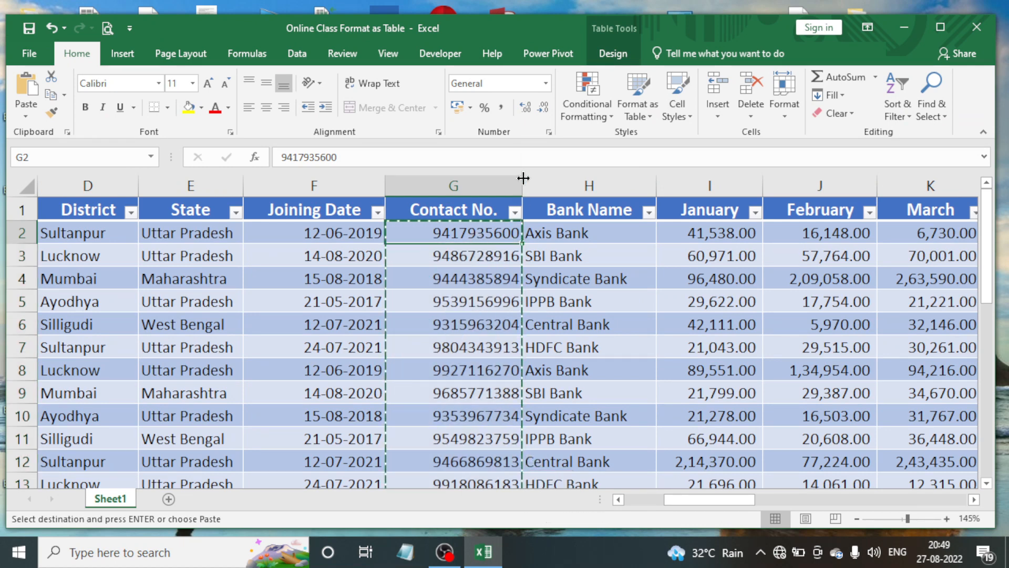
{"action": "left_click", "coordinate": [546, 236]}
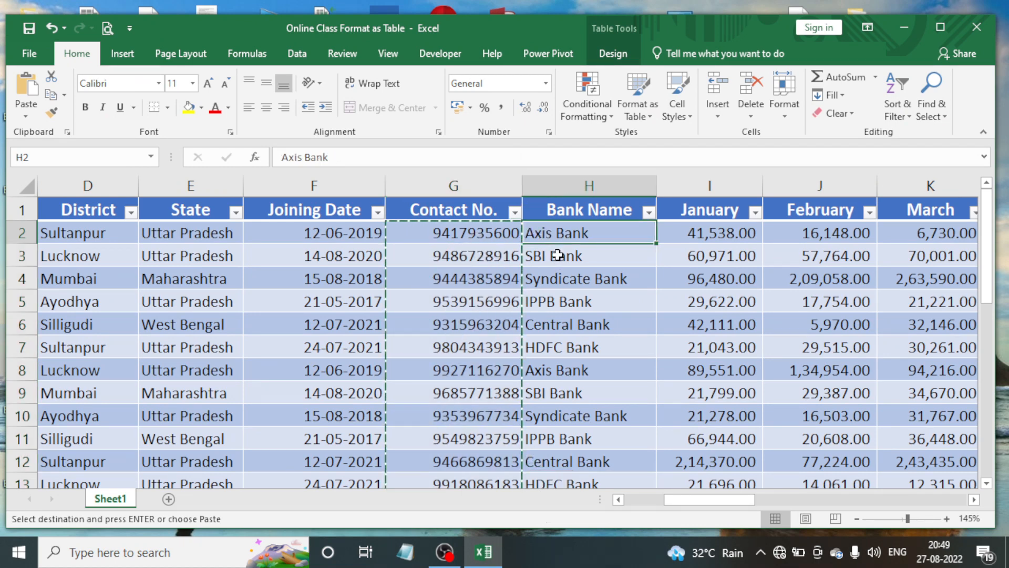
{"action": "double_click", "coordinate": [558, 256]}
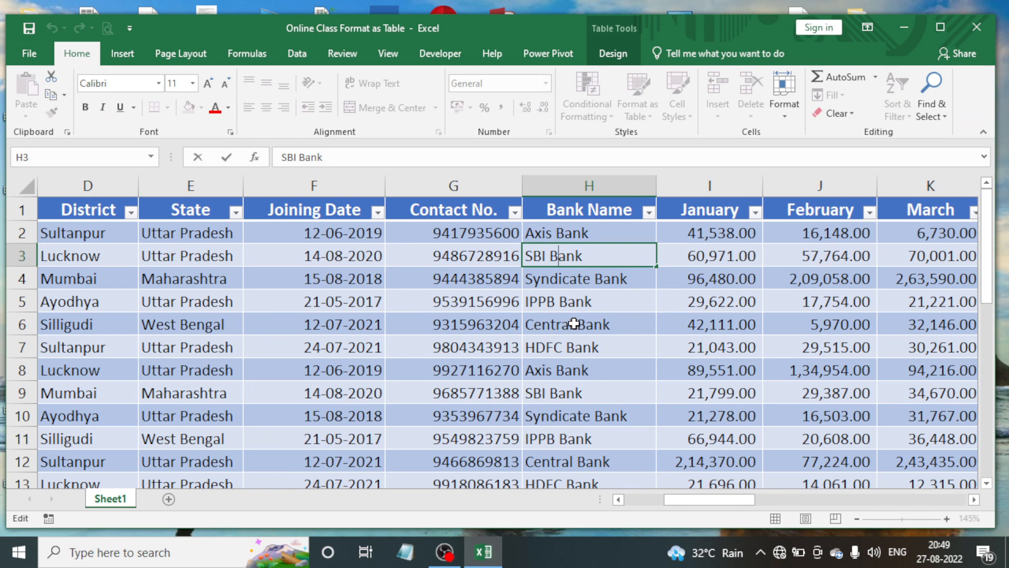
{"action": "key", "text": "Return"}
Check the contents of the Contact No. cells in rows 25 and 26
{"action": "scroll", "coordinate": [574, 324], "scroll_direction": "down", "scroll_amount": 6}
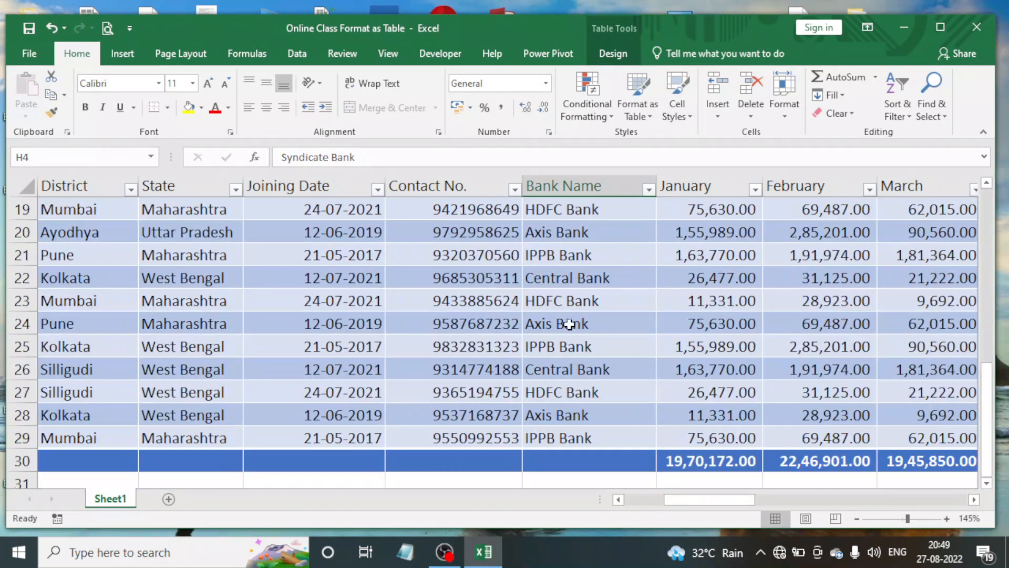
{"action": "left_click", "coordinate": [485, 346]}
{"action": "key", "text": "Down"}
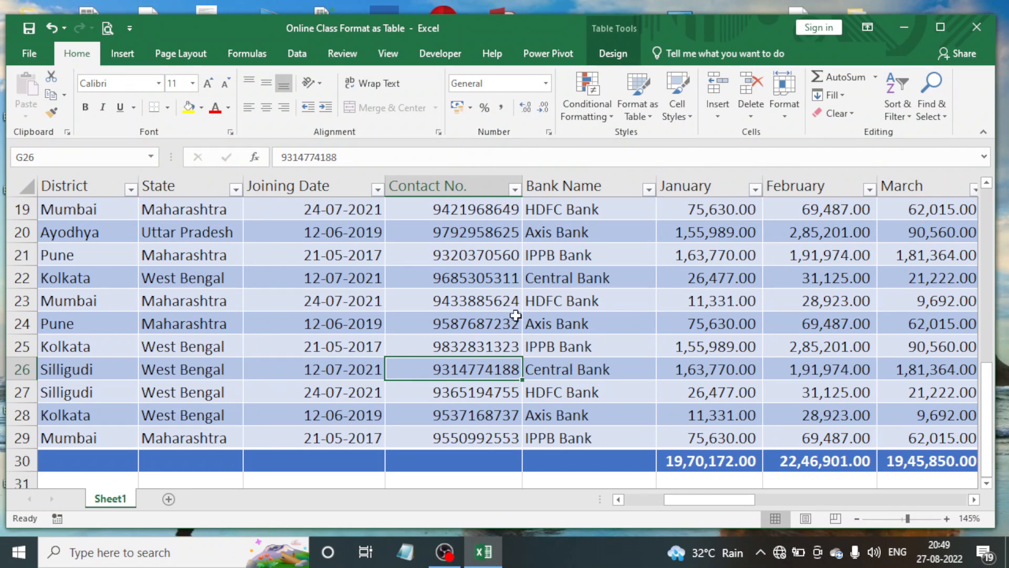
Turn the table's banded columns on and back off to compare the column shading down to the total row
{"action": "scroll", "coordinate": [517, 322], "scroll_direction": "up", "scroll_amount": 6}
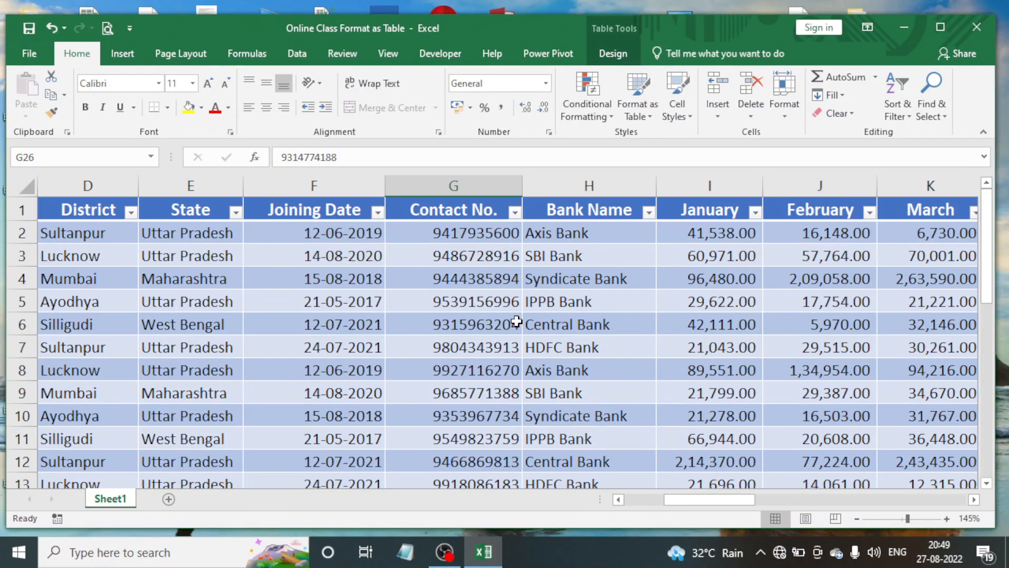
{"action": "left_click", "coordinate": [596, 51]}
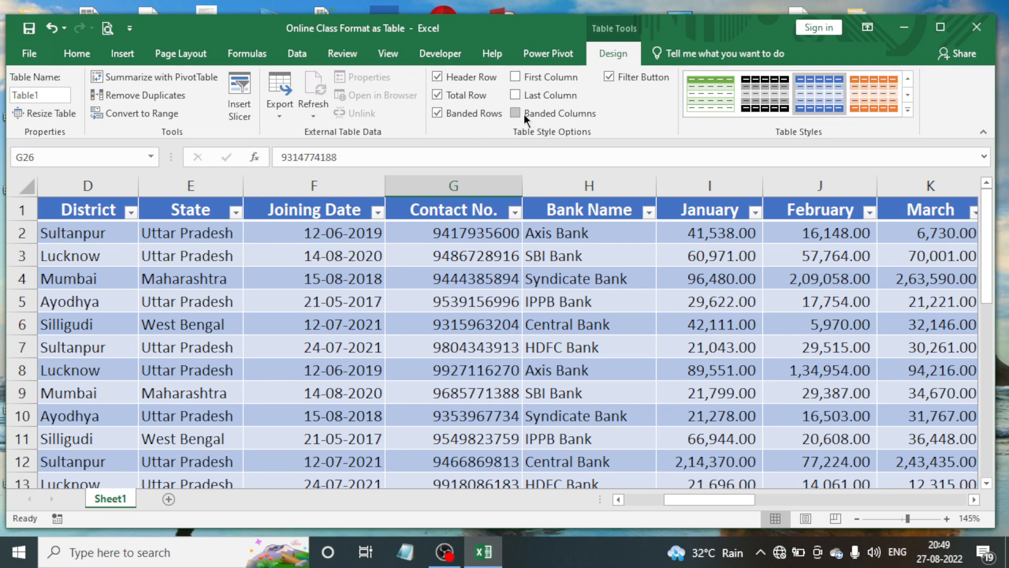
{"action": "left_click", "coordinate": [516, 113]}
{"action": "scroll", "coordinate": [462, 290], "scroll_direction": "down", "scroll_amount": 6}
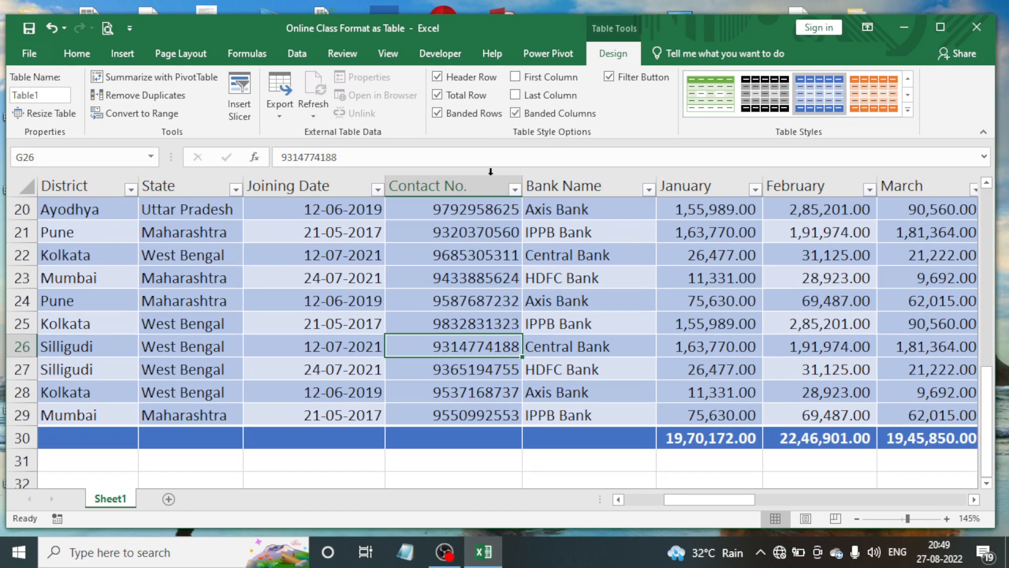
{"action": "scroll", "coordinate": [462, 291], "scroll_direction": "up", "scroll_amount": 2}
{"action": "scroll", "coordinate": [461, 291], "scroll_direction": "up", "scroll_amount": 4}
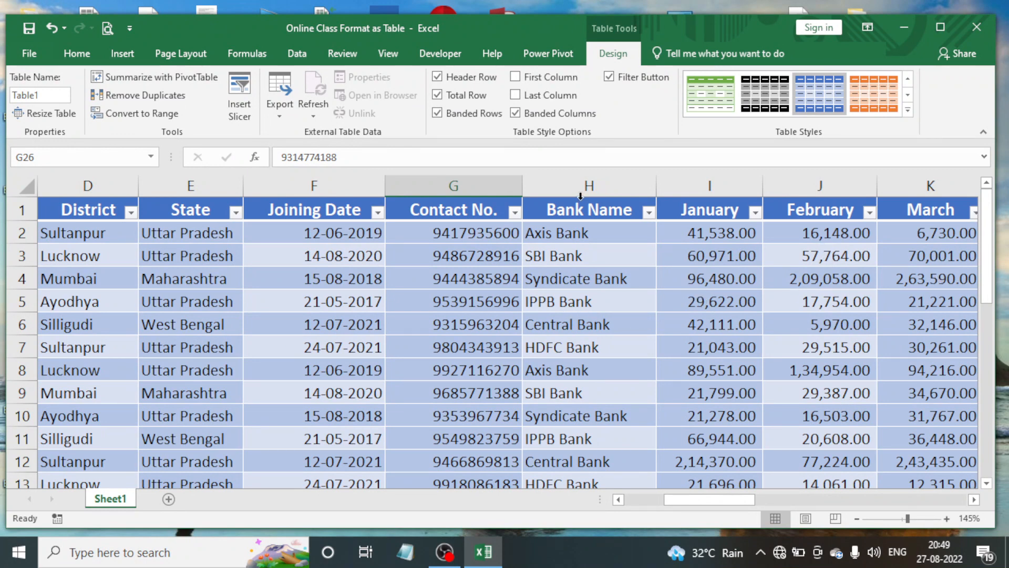
{"action": "left_click", "coordinate": [515, 114]}
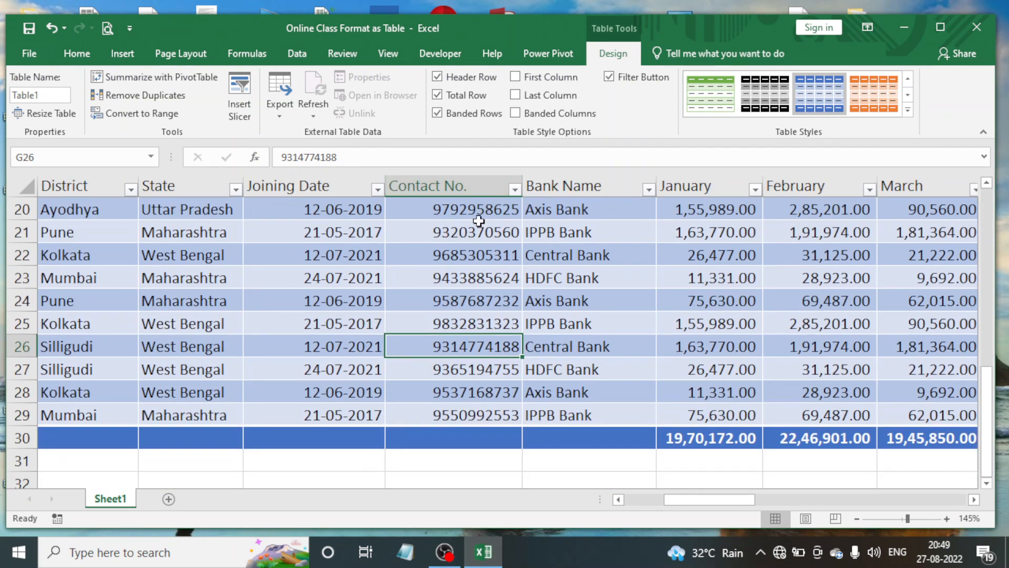
{"action": "scroll", "coordinate": [470, 246], "scroll_direction": "up", "scroll_amount": 6}
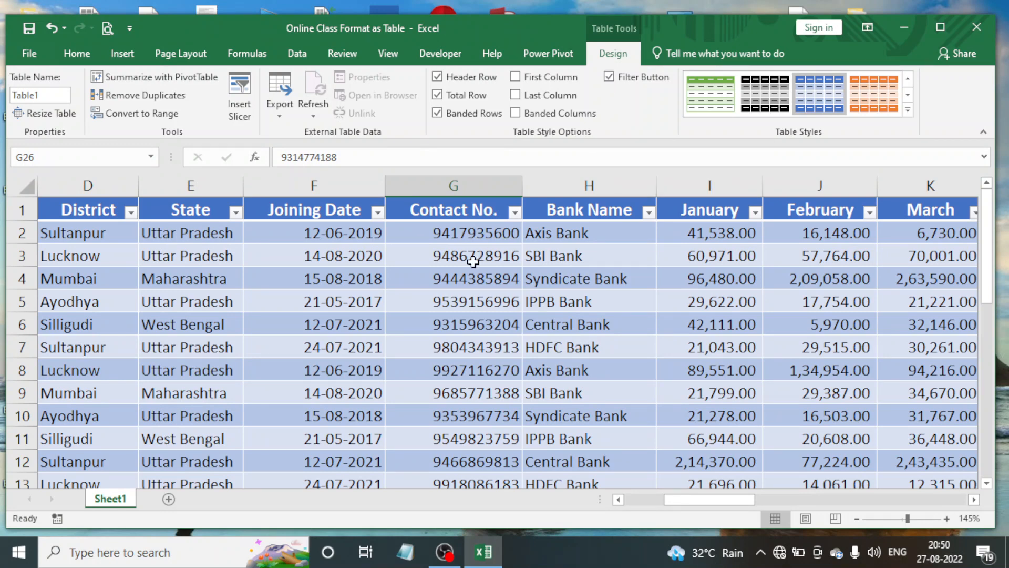
Remove the filter buttons from the table's header row
{"action": "left_click", "coordinate": [299, 215]}
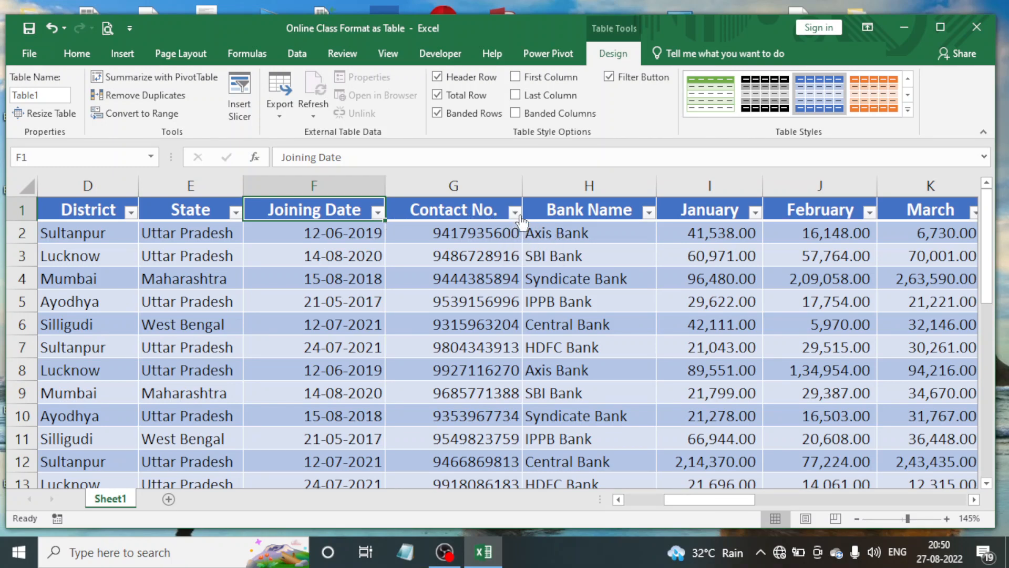
{"action": "left_click", "coordinate": [592, 241]}
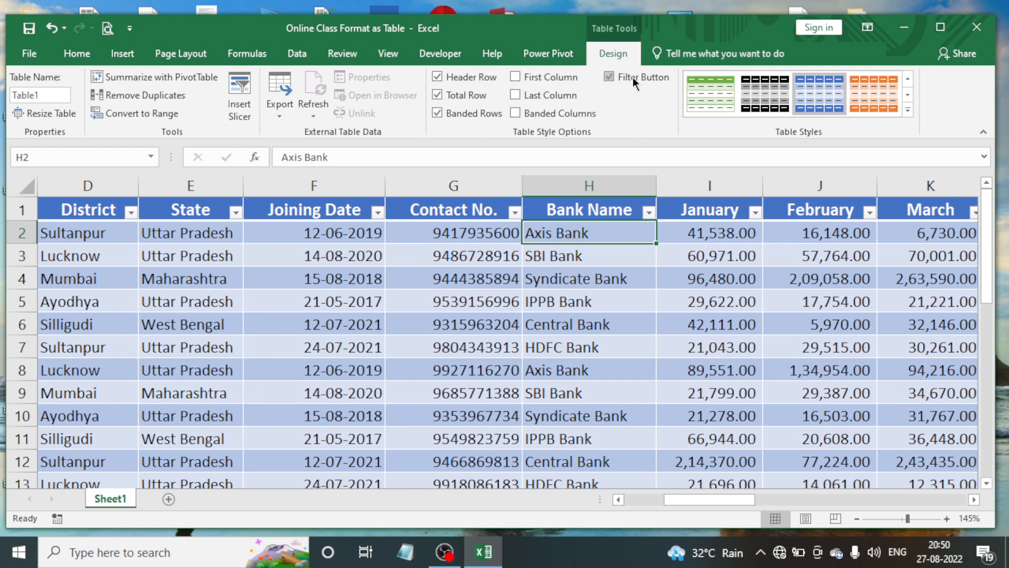
{"action": "left_click", "coordinate": [611, 75]}
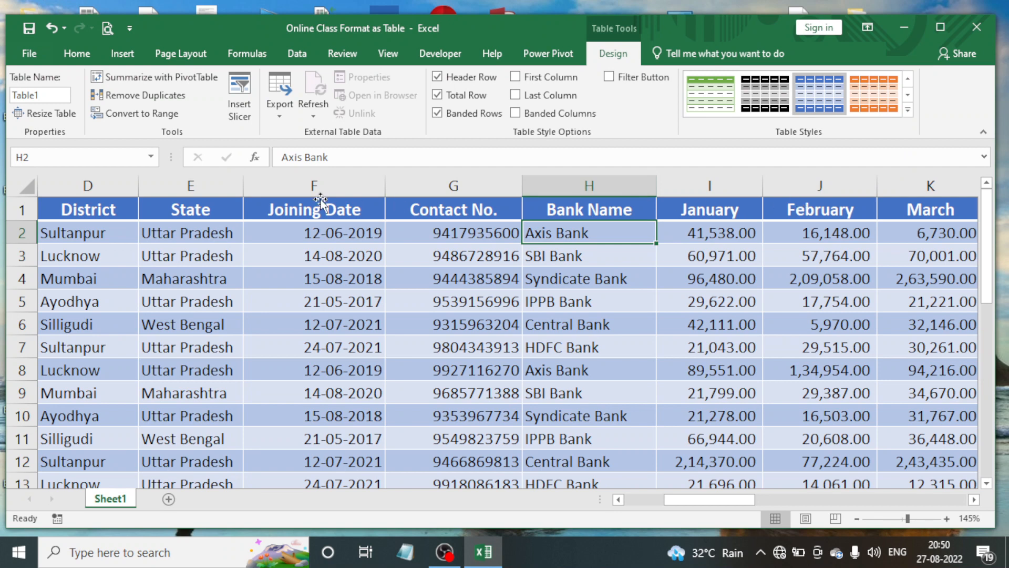
Auto-fit the widths of all the worksheet's columns to their contents
{"action": "left_click", "coordinate": [29, 186]}
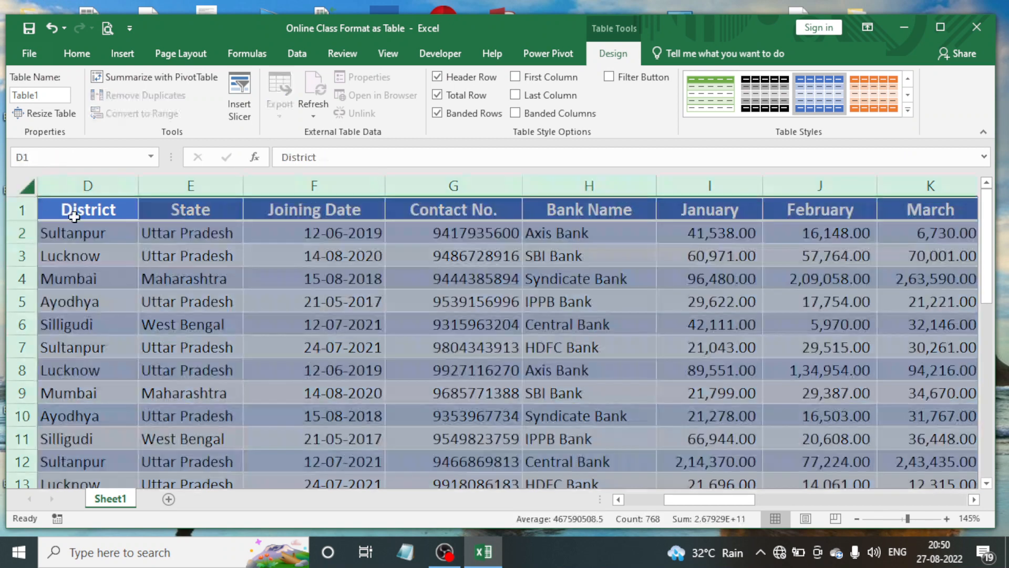
{"action": "double_click", "coordinate": [139, 185]}
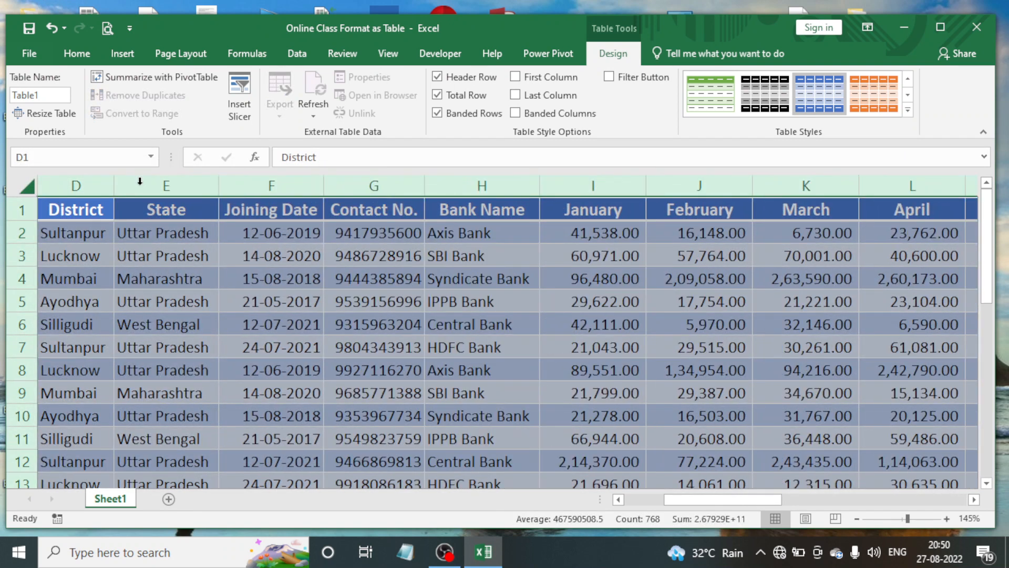
{"action": "left_click", "coordinate": [284, 274]}
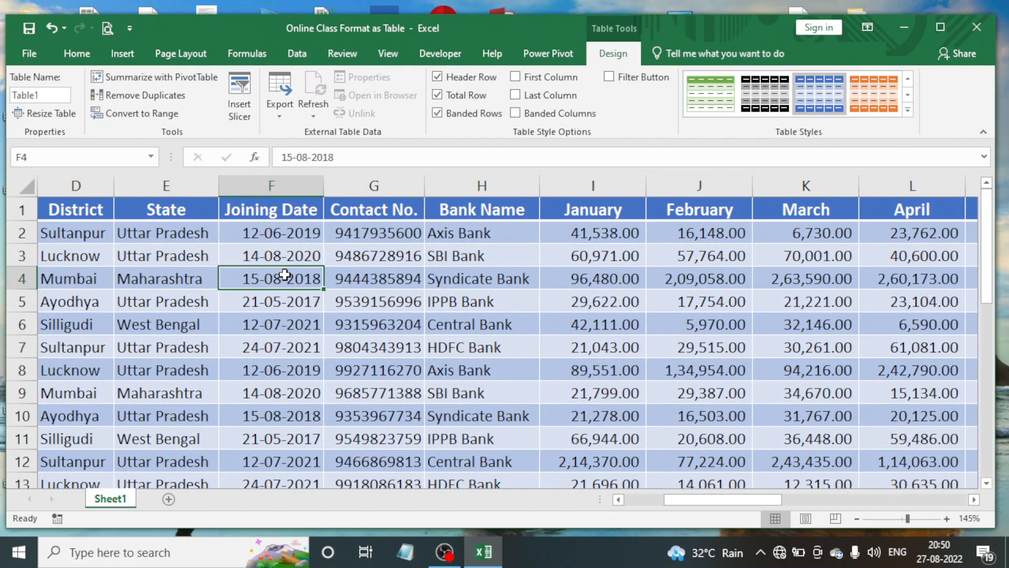
Review the refitted columns across to Indicator and back to ID No., including an overview of the whole table
{"action": "key", "text": "Right"}
{"action": "key", "text": "Right"}
{"action": "key", "text": "Right"}
{"action": "key", "text": "Right"}
{"action": "key", "text": "Right"}
{"action": "key", "text": "Right"}
{"action": "key", "text": "Right"}
{"action": "key", "text": "Right"}
{"action": "key", "text": "Right"}
{"action": "key", "text": "Right"}
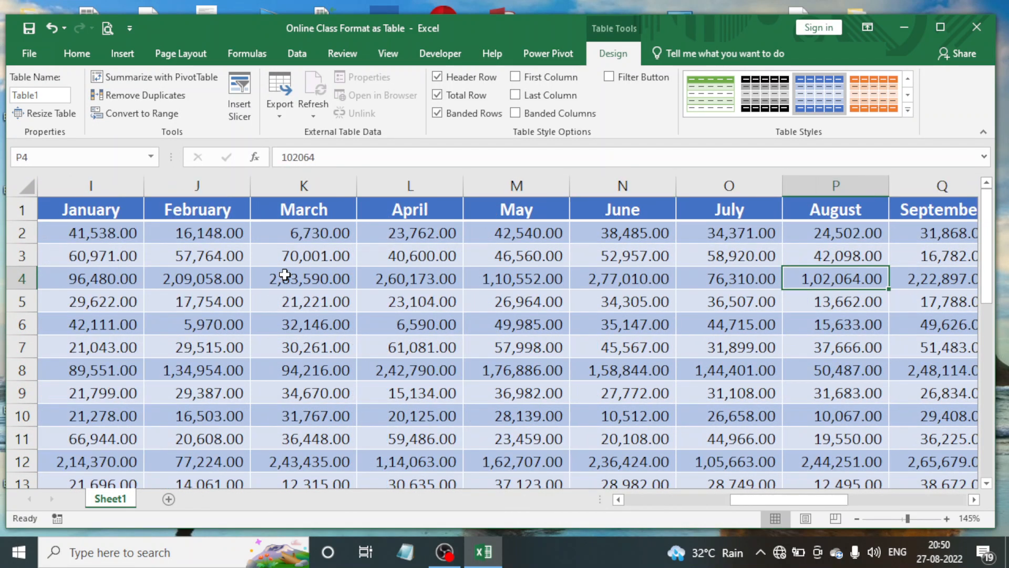
{"action": "key", "text": "Right"}
{"action": "key", "text": "Right"}
{"action": "key", "text": "Right"}
{"action": "key", "text": "Right"}
{"action": "key", "text": "Right"}
{"action": "key", "text": "Right"}
{"action": "key", "text": "Right"}
{"action": "key", "text": "Right"}
{"action": "key", "text": "Right"}
{"action": "key", "text": "Right"}
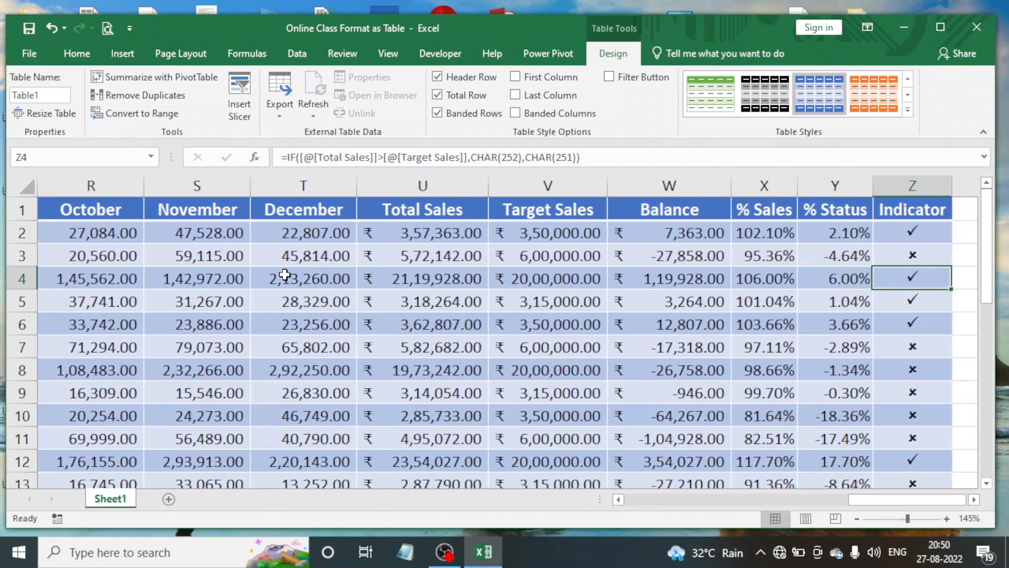
{"action": "key", "text": "Right"}
{"action": "key", "text": "Left"}
{"action": "key", "text": "Left"}
{"action": "key", "text": "Left"}
{"action": "key", "text": "Left"}
{"action": "key", "text": "Left"}
{"action": "key", "text": "Left"}
{"action": "key", "text": "Left"}
{"action": "key", "text": "Left"}
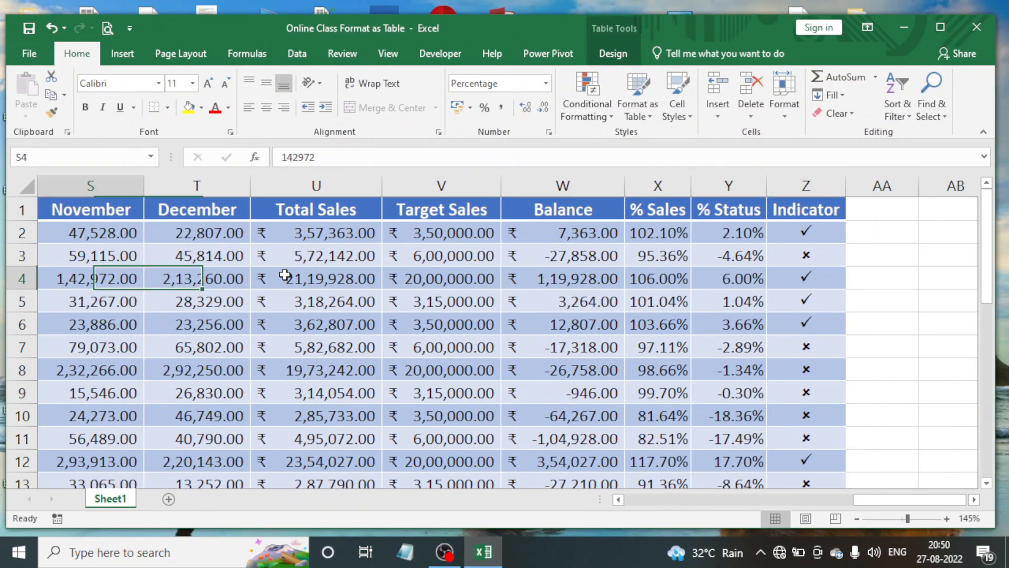
{"action": "key", "text": "Left"}
{"action": "key", "text": "Left"}
{"action": "key", "text": "Left"}
{"action": "key", "text": "Left"}
{"action": "key", "text": "Left"}
{"action": "key", "text": "Left"}
{"action": "key", "text": "Left"}
{"action": "key", "text": "Left"}
{"action": "key", "text": "Left"}
{"action": "key", "text": "Left"}
{"action": "key", "text": "Left"}
{"action": "key", "text": "Left"}
{"action": "key", "text": "Left"}
{"action": "key", "text": "Left"}
{"action": "key", "text": "Left"}
{"action": "key", "text": "Left"}
{"action": "key", "text": "Left"}
{"action": "key", "text": "Left"}
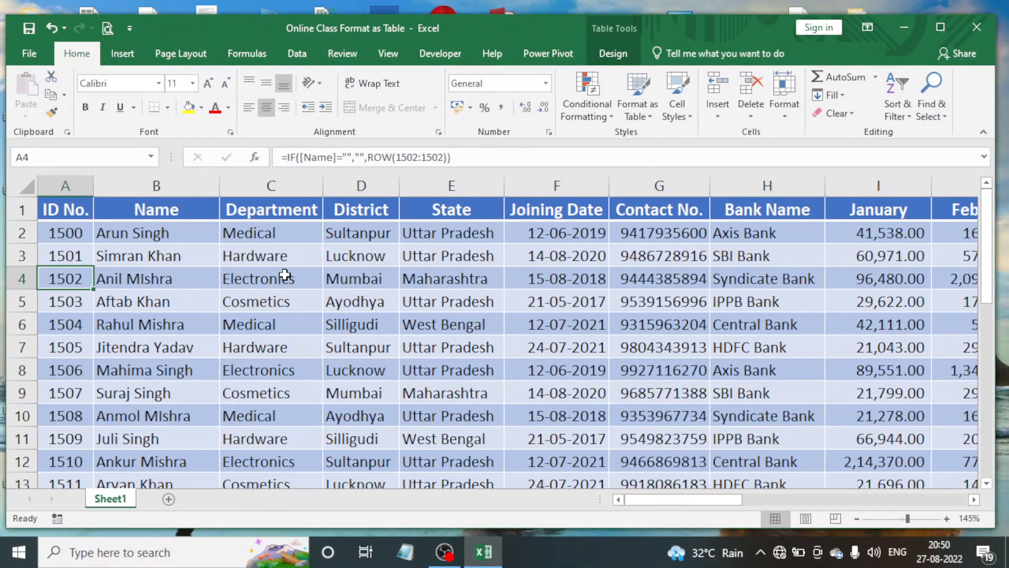
{"action": "scroll", "coordinate": [285, 274], "scroll_direction": "down", "scroll_amount": 5}
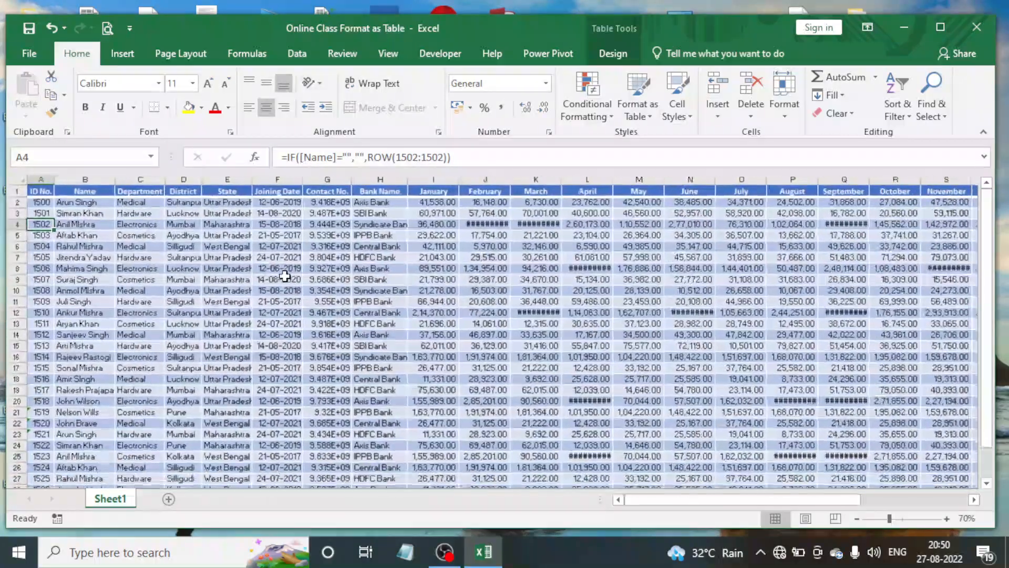
{"action": "scroll", "coordinate": [284, 274], "scroll_direction": "down", "scroll_amount": 1}
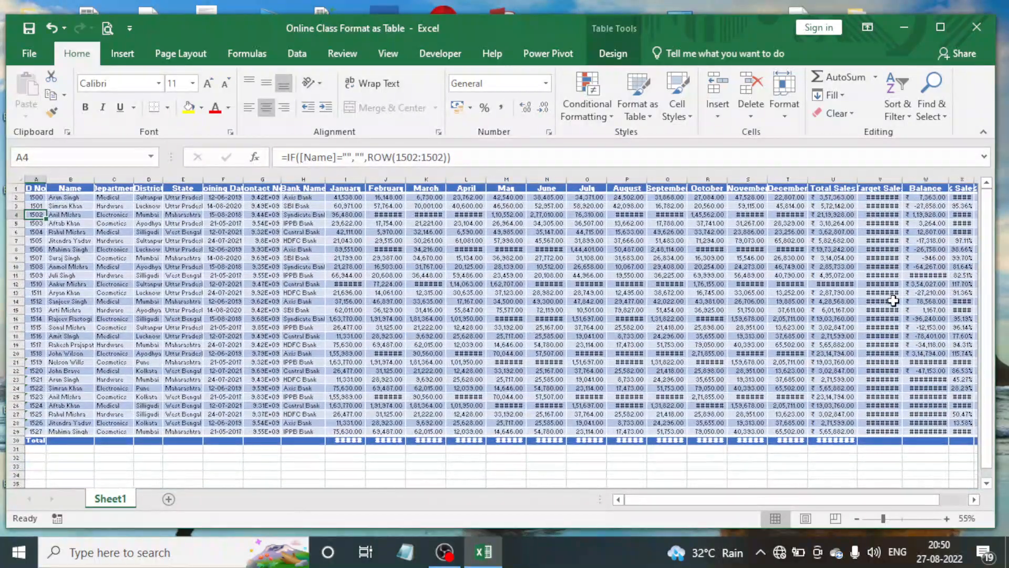
Inspect the sales table at 160% zoom and examine the tool for converting it to a normal range
{"action": "scroll", "coordinate": [231, 251], "scroll_direction": "up", "scroll_amount": 7}
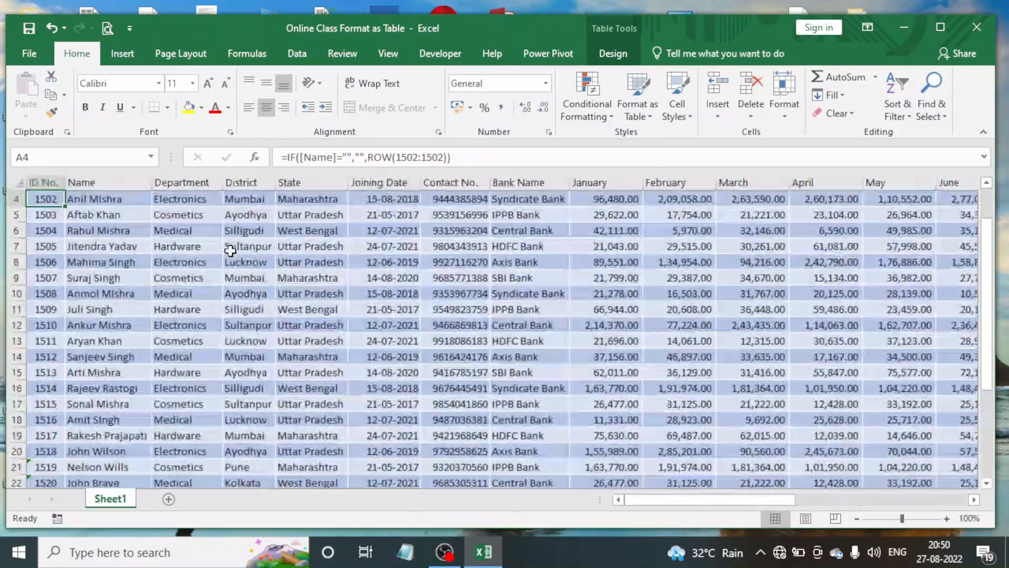
{"action": "scroll", "coordinate": [230, 251], "scroll_direction": "up", "scroll_amount": 1}
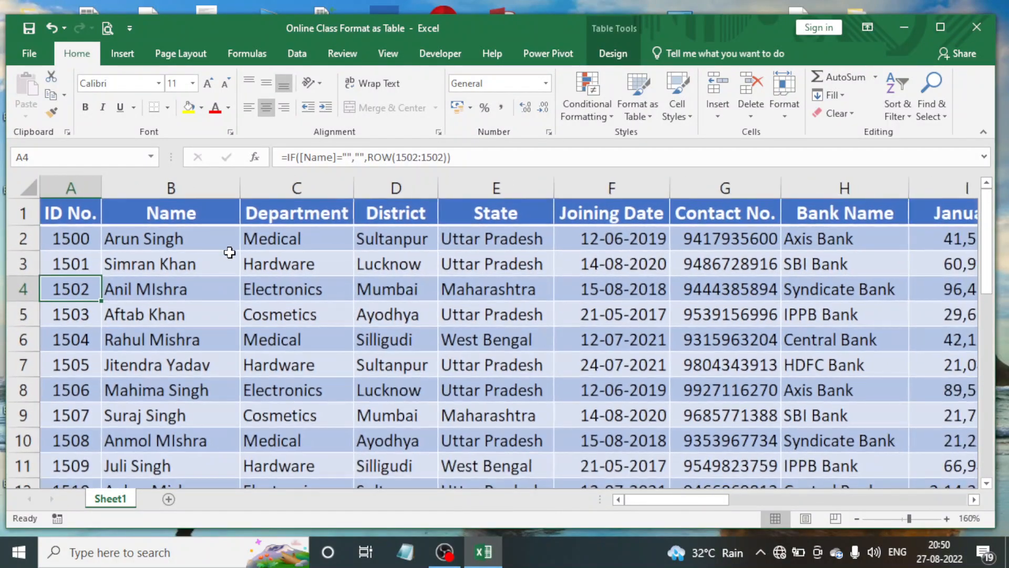
{"action": "left_click", "coordinate": [34, 183]}
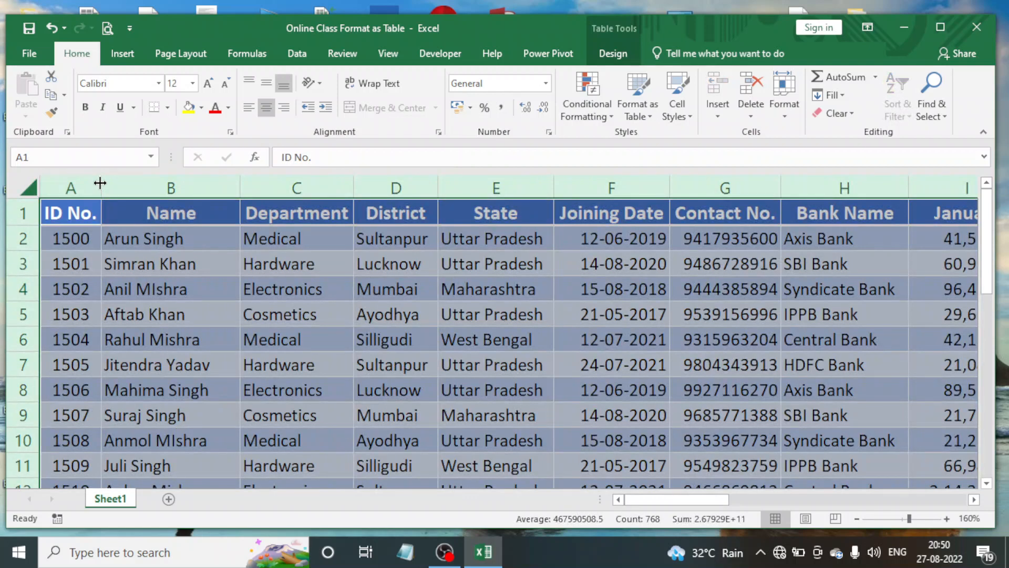
{"action": "left_click", "coordinate": [223, 289]}
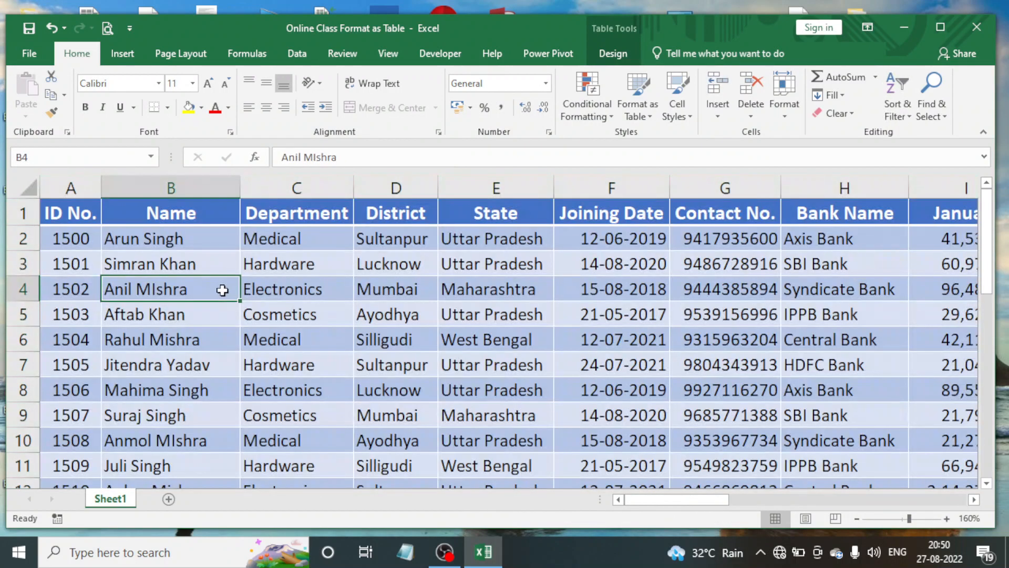
{"action": "left_click", "coordinate": [607, 54]}
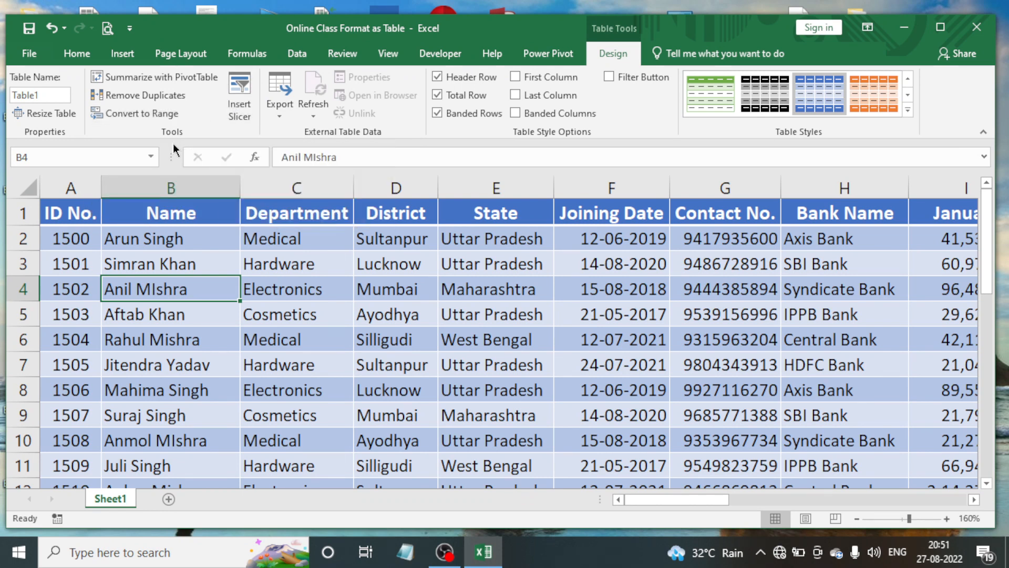
{"action": "left_click", "coordinate": [261, 238]}
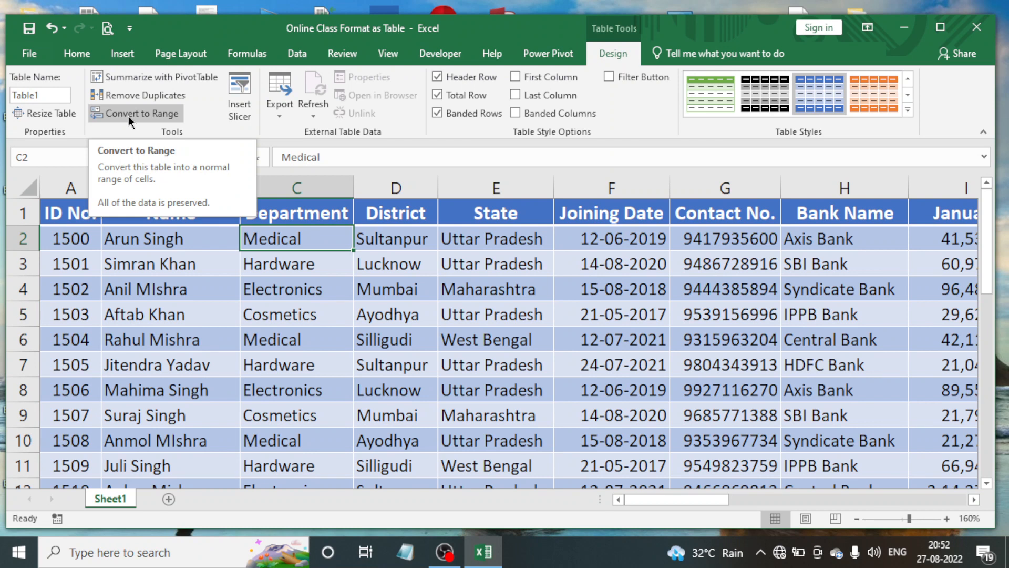
{"action": "left_click", "coordinate": [156, 265]}
Go through the first record of the table from Name across to the July column
{"action": "left_click", "coordinate": [170, 240]}
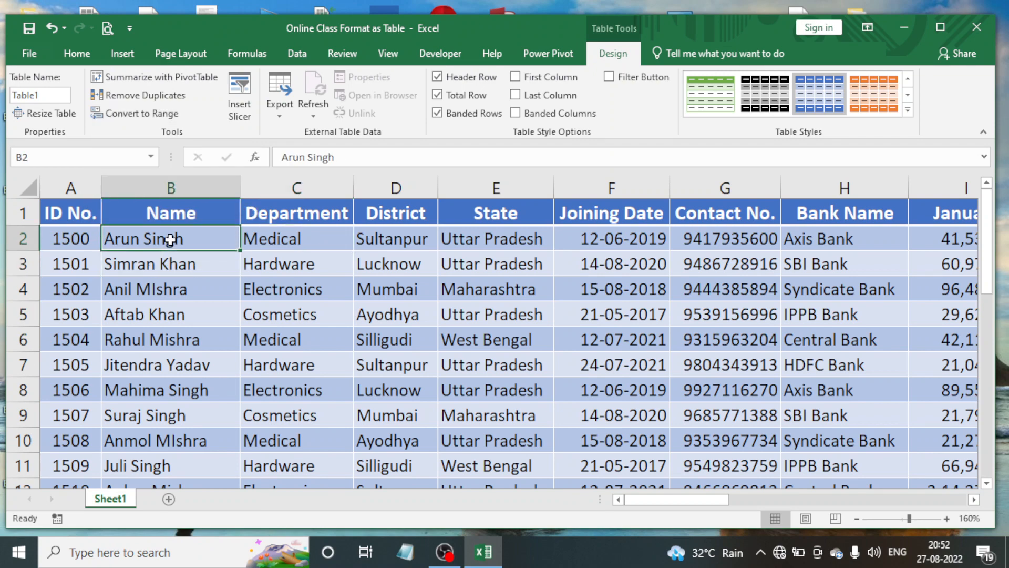
{"action": "key", "text": "Right"}
{"action": "key", "text": "Right"}
{"action": "key", "text": "Right"}
{"action": "key", "text": "Right"}
{"action": "key", "text": "Right"}
{"action": "key", "text": "Right"}
{"action": "key", "text": "Right"}
{"action": "key", "text": "Right"}
{"action": "key", "text": "Right"}
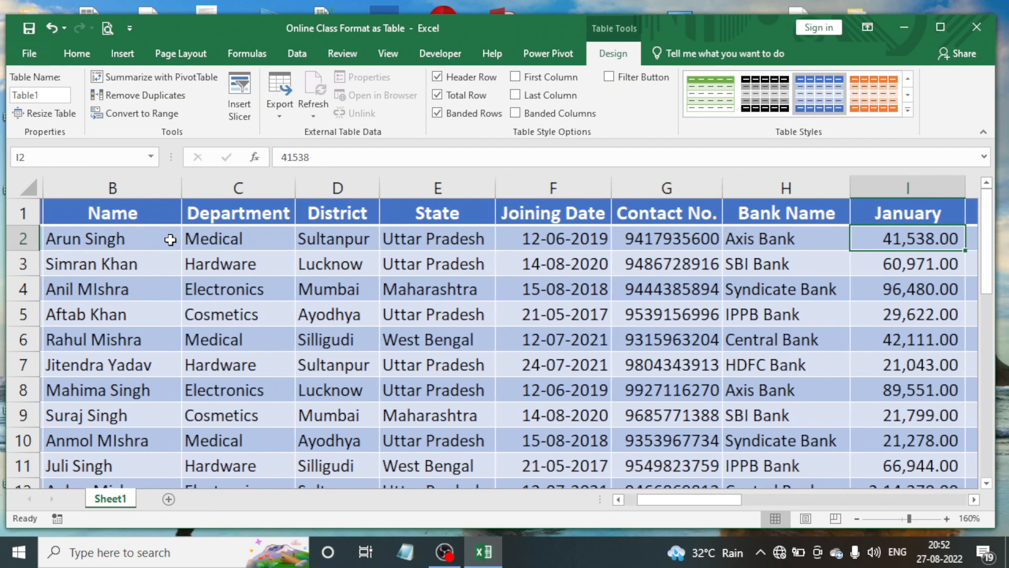
{"action": "key", "text": "Right"}
{"action": "key", "text": "Right"}
{"action": "key", "text": "Right"}
{"action": "key", "text": "Right"}
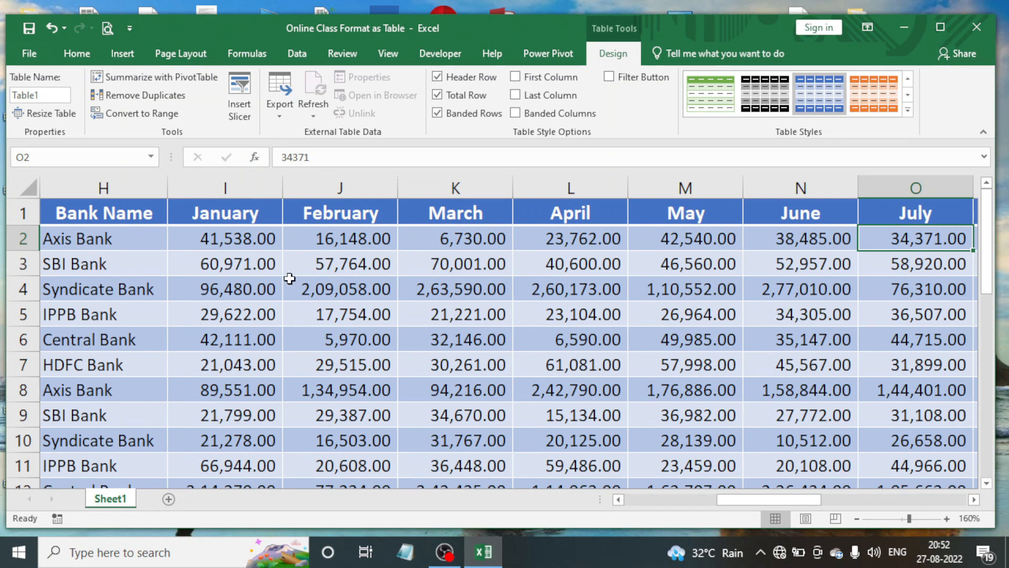
Convert the sales table to a normal range and accept the conversion
{"action": "left_click", "coordinate": [321, 269]}
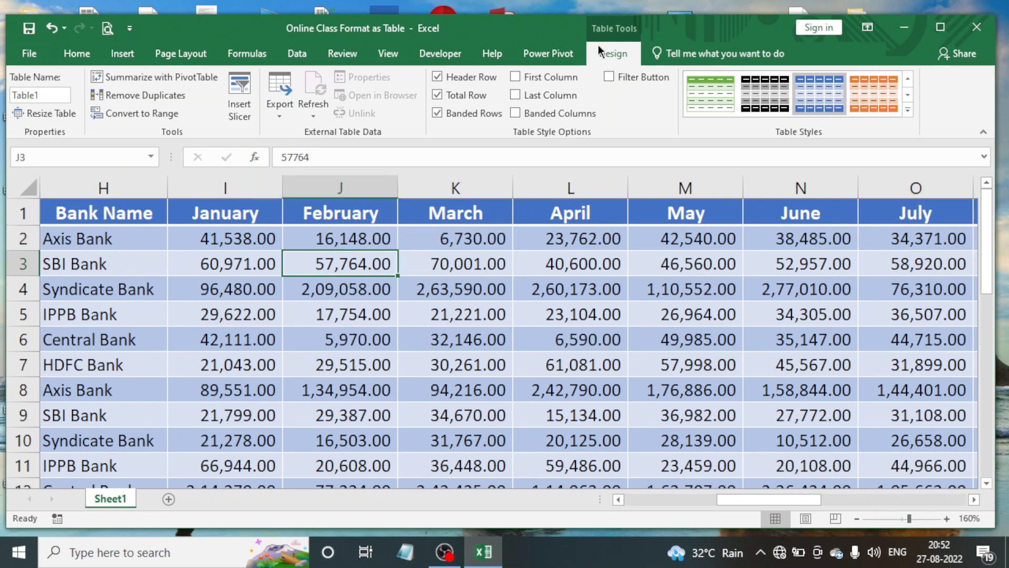
{"action": "left_click", "coordinate": [169, 115]}
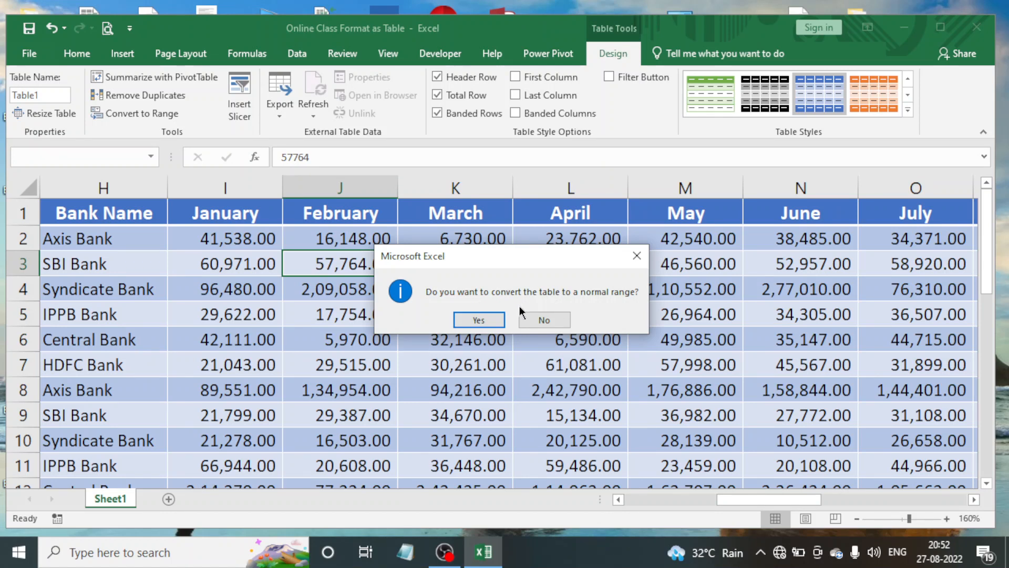
{"action": "left_click", "coordinate": [480, 320]}
{"action": "left_click", "coordinate": [464, 270]}
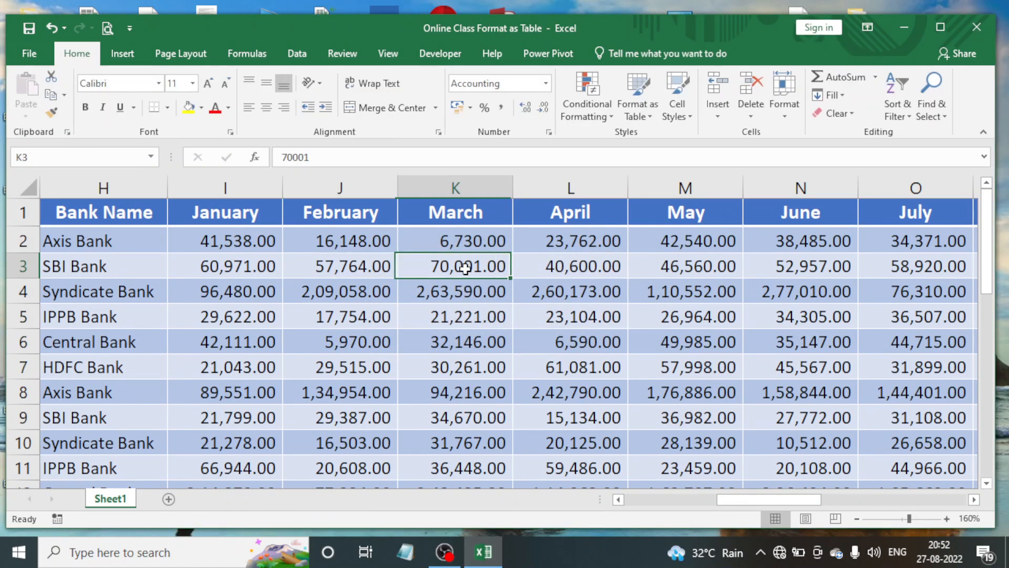
Review the converted range across to the Indicator column and back to the State column
{"action": "left_click_drag", "start_coordinate": [739, 496], "coordinate": [900, 505]}
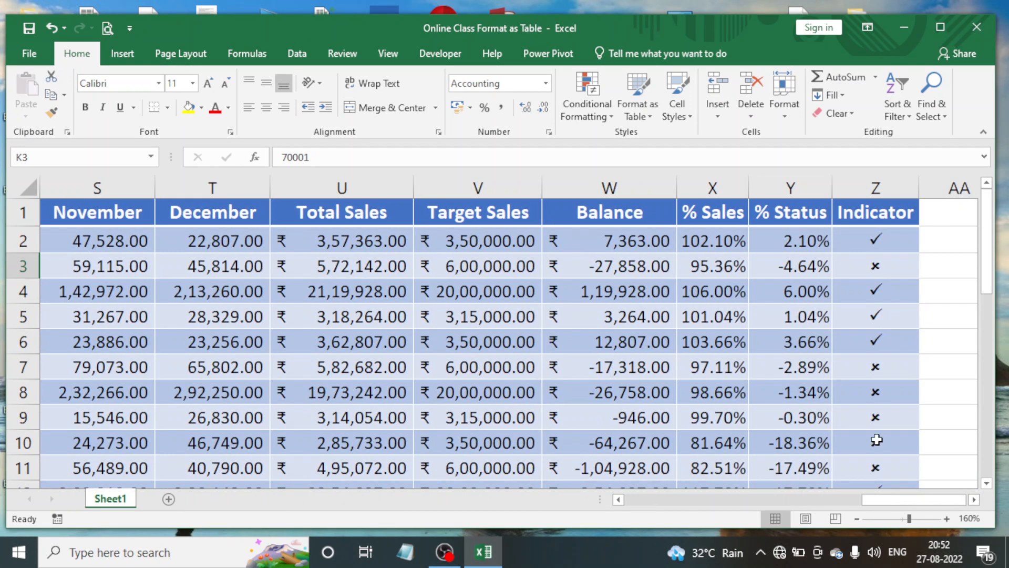
{"action": "left_click", "coordinate": [468, 274]}
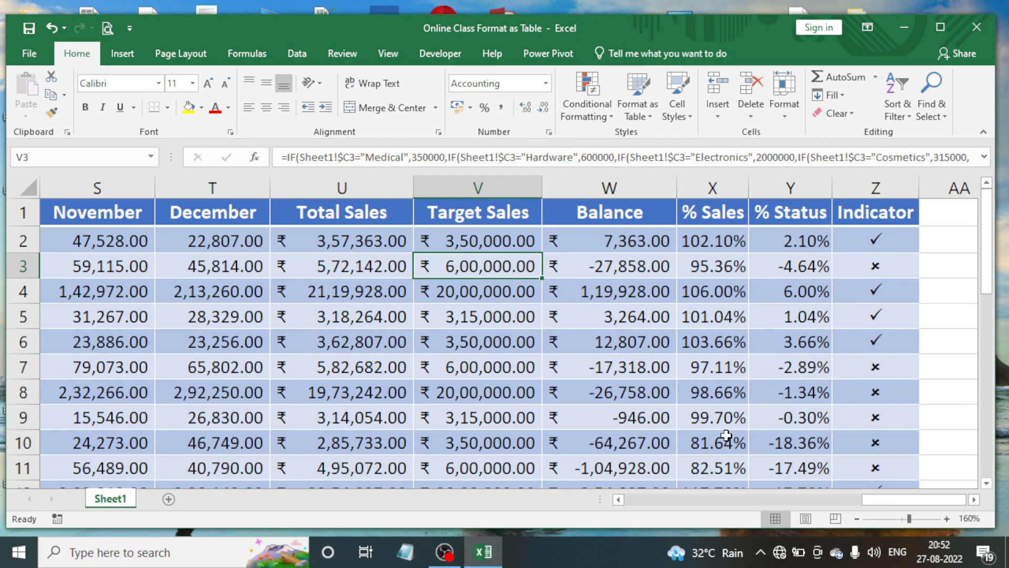
{"action": "left_click_drag", "start_coordinate": [872, 497], "coordinate": [635, 485]}
{"action": "left_click", "coordinate": [505, 339]}
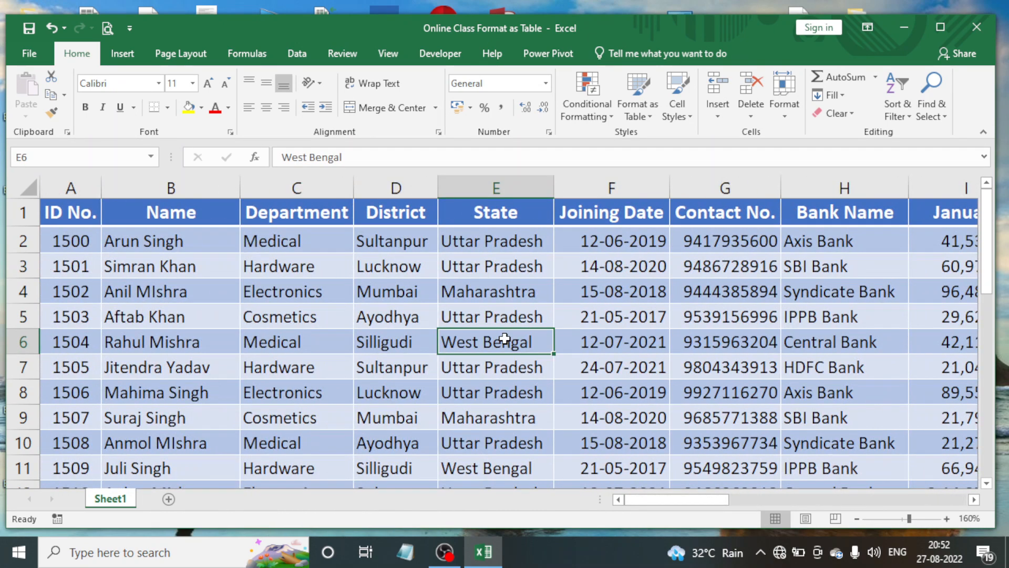
{"action": "left_click", "coordinate": [511, 290]}
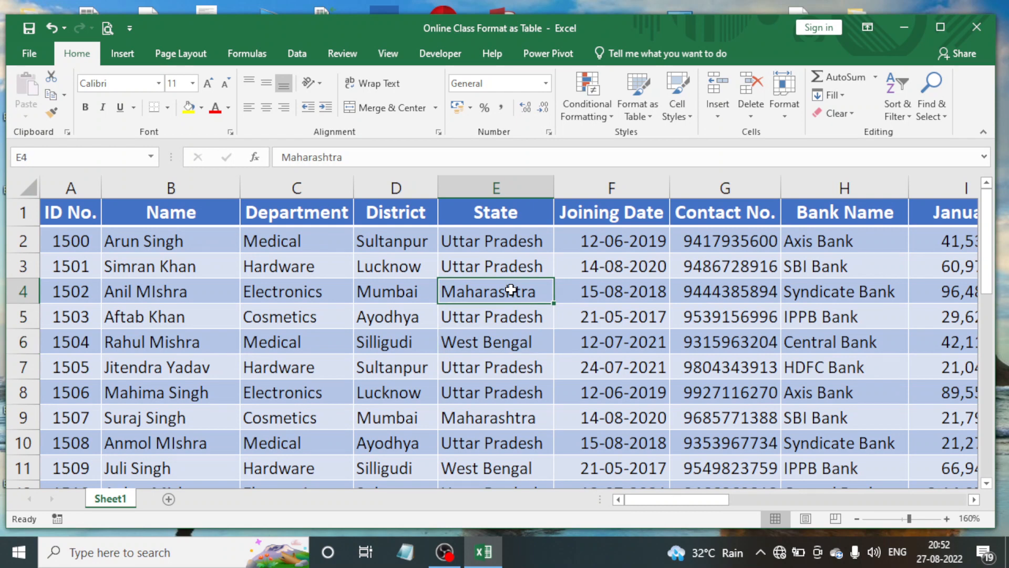
Undo the conversion of the table to a normal range
{"action": "left_click", "coordinate": [498, 258]}
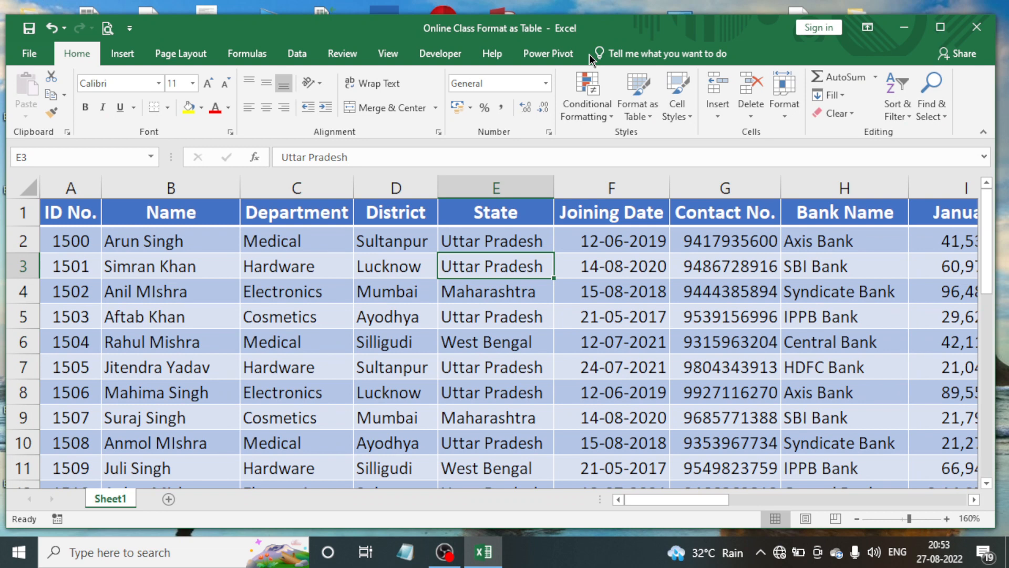
{"action": "key", "text": "ctrl+z"}
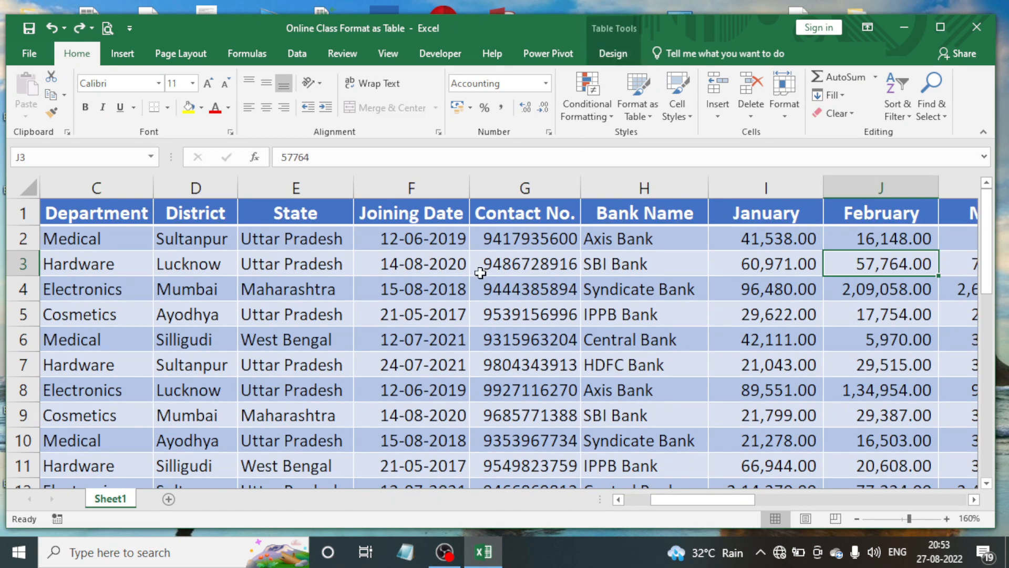
Remove duplicate rows from the table, checking only the District column for duplicates
{"action": "left_click", "coordinate": [606, 51]}
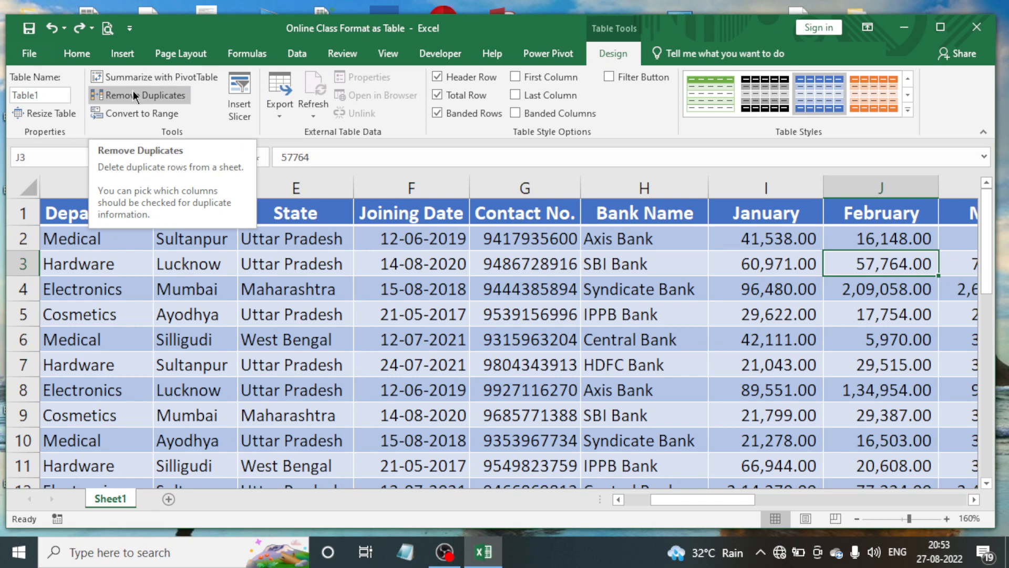
{"action": "left_click", "coordinate": [331, 256]}
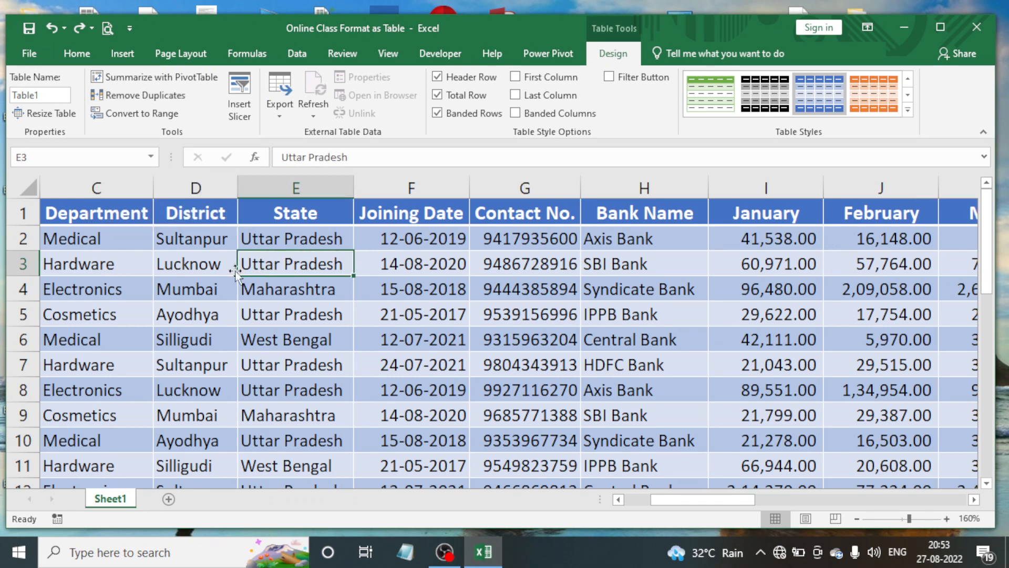
{"action": "left_click", "coordinate": [176, 359]}
{"action": "left_click", "coordinate": [190, 266]}
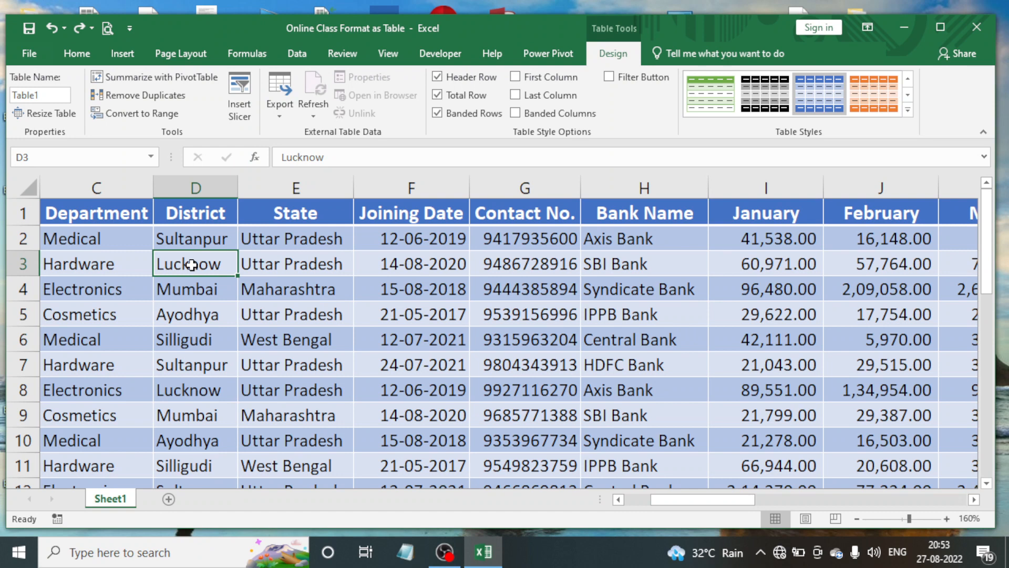
{"action": "left_click", "coordinate": [196, 201]}
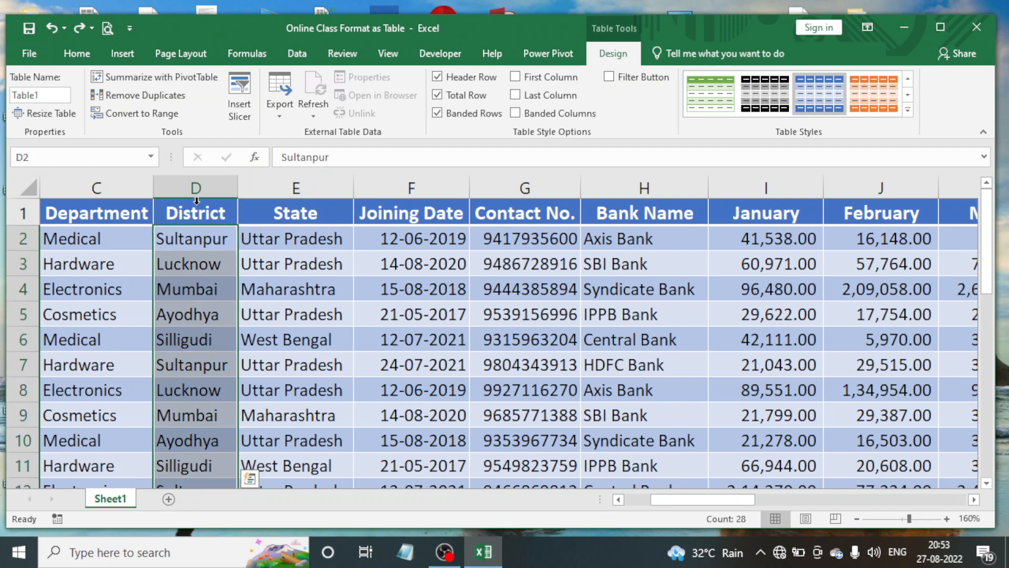
{"action": "left_click", "coordinate": [147, 95]}
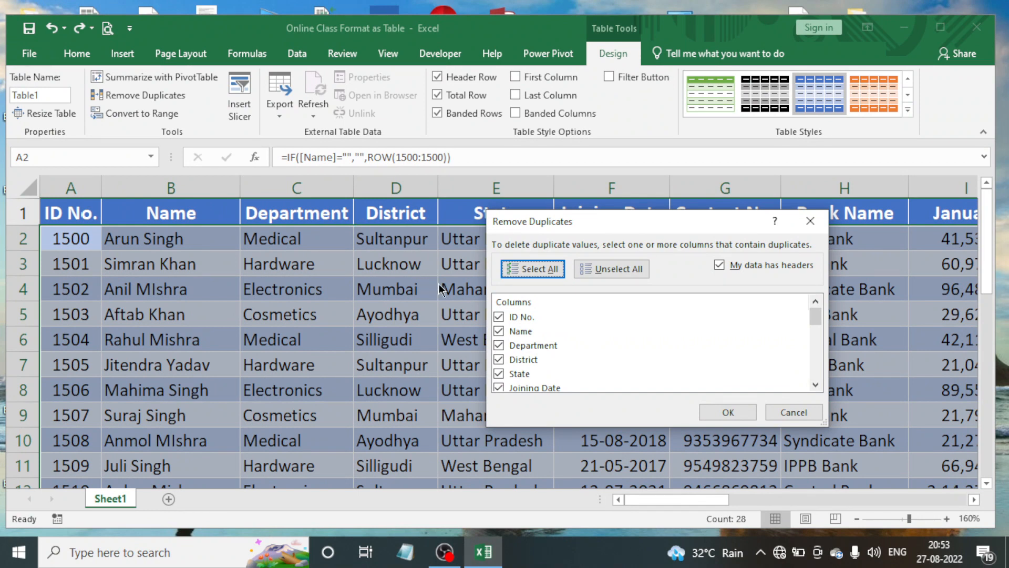
{"action": "left_click", "coordinate": [616, 269]}
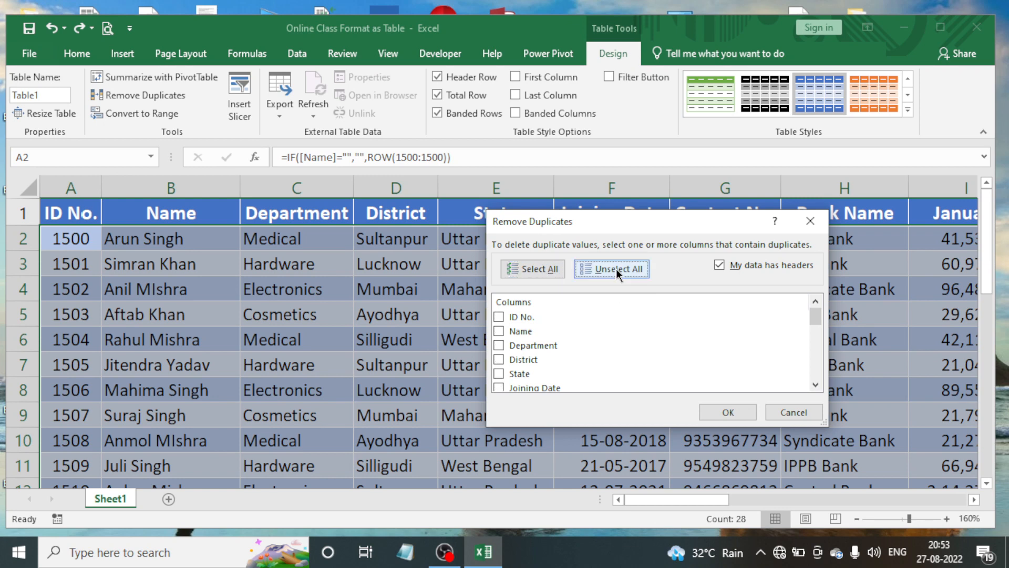
{"action": "left_click", "coordinate": [498, 360]}
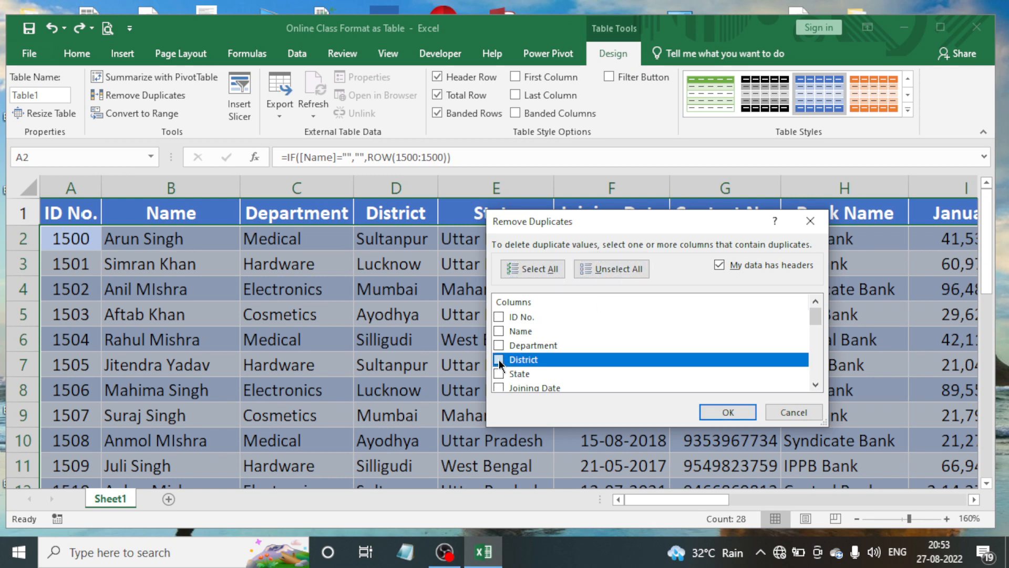
{"action": "left_click", "coordinate": [726, 412]}
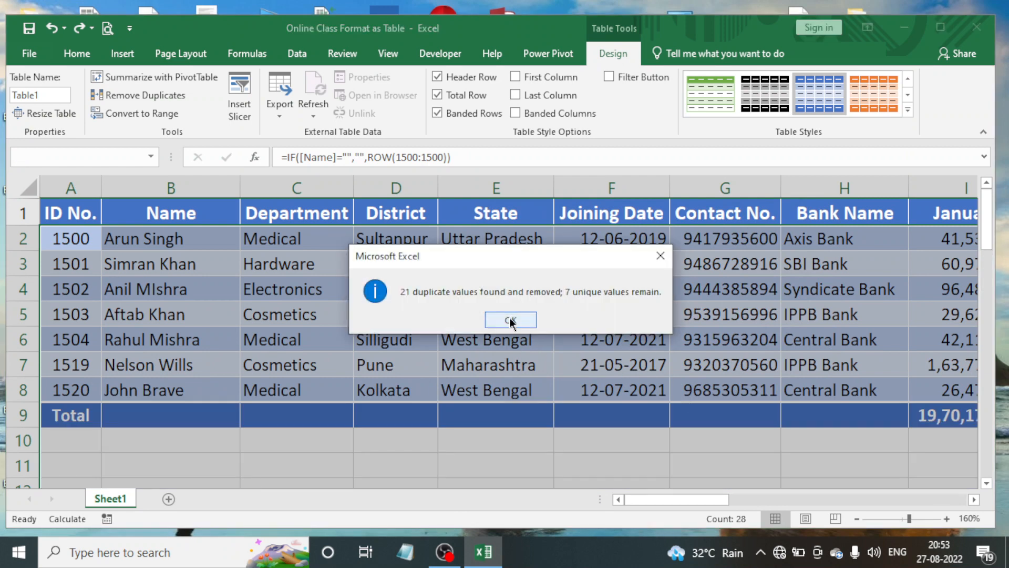
{"action": "left_click", "coordinate": [509, 317]}
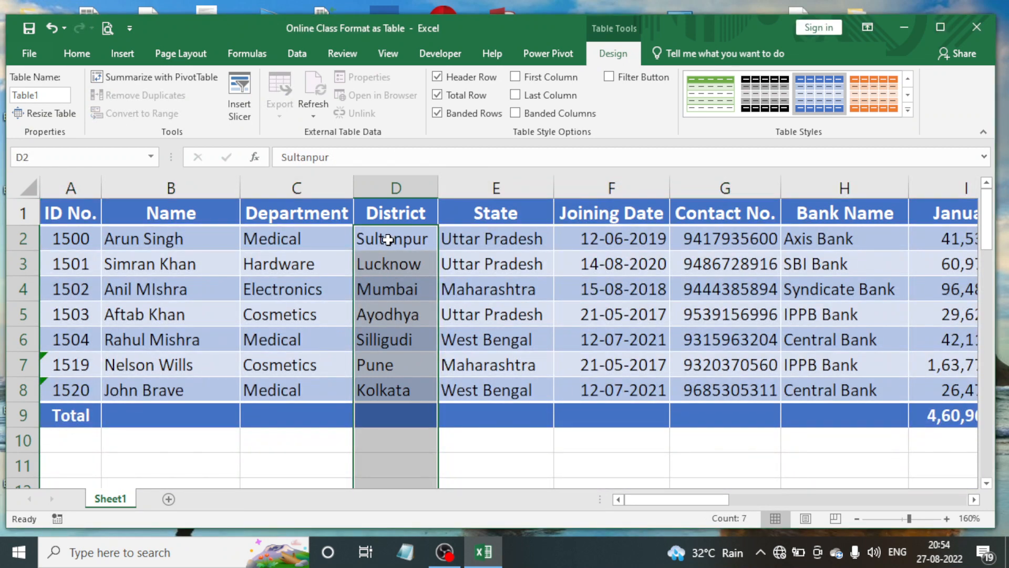
Compare the Remove Duplicates command among the table design tools with the one among the data tools
{"action": "left_click", "coordinate": [390, 239]}
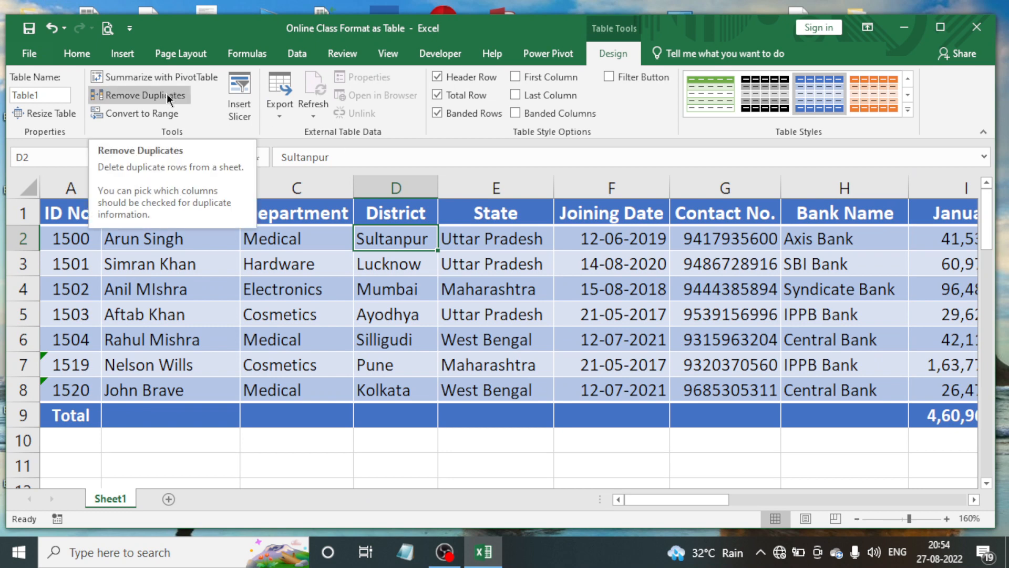
{"action": "left_click", "coordinate": [296, 53]}
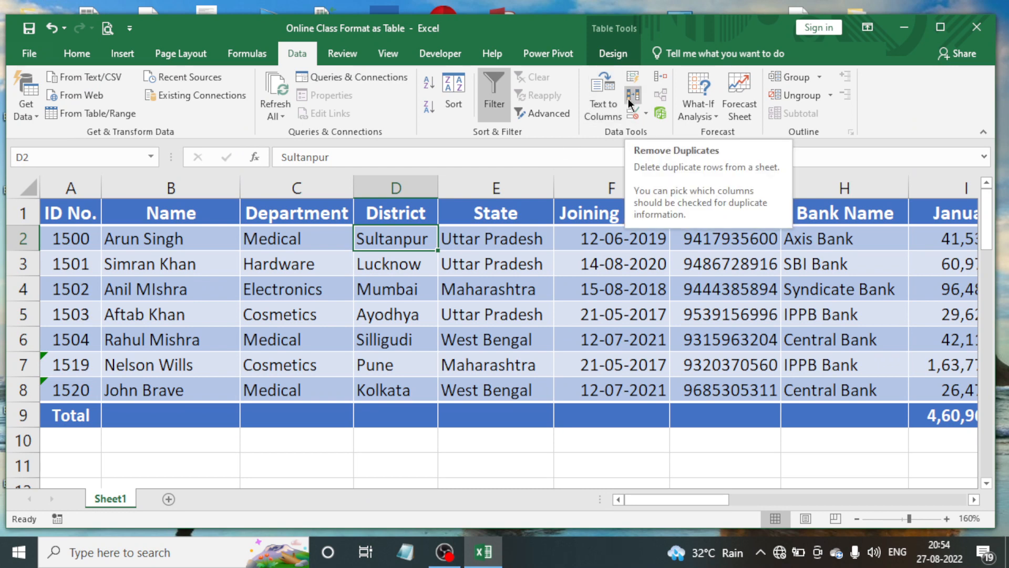
{"action": "left_click", "coordinate": [598, 58]}
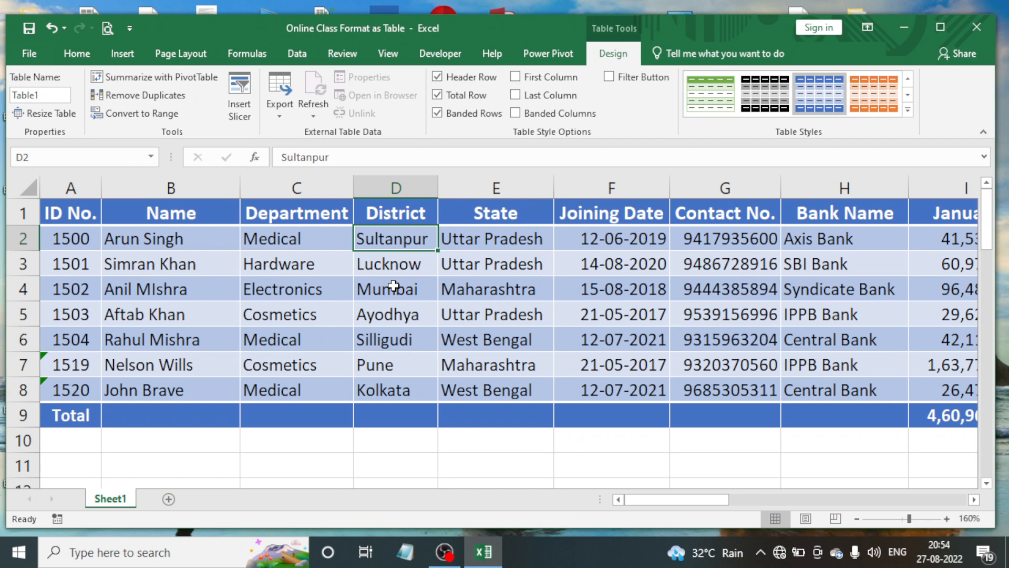
Undo the removal of duplicate District rows and clear the column selection
{"action": "key", "text": "ctrl+z"}
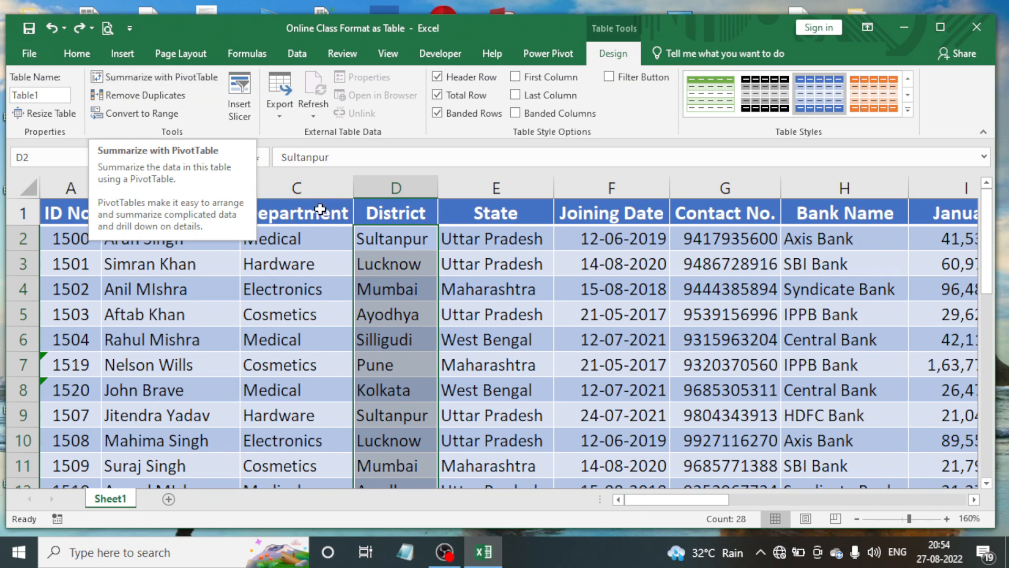
{"action": "left_click", "coordinate": [332, 257]}
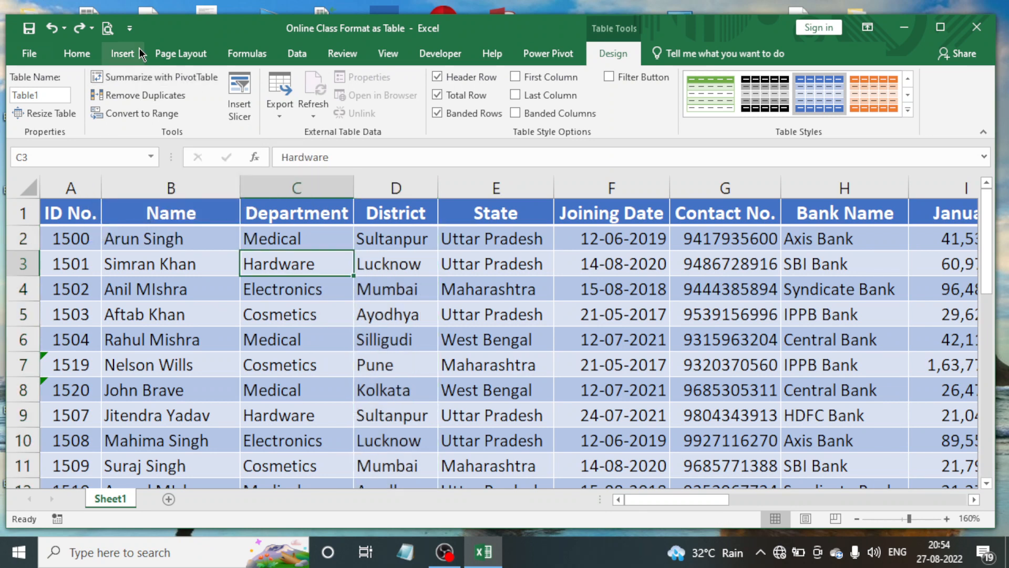
Compare the table's Summarize with PivotTable tool with the PivotTable and Recommended PivotTables insertion commands
{"action": "left_click", "coordinate": [126, 59]}
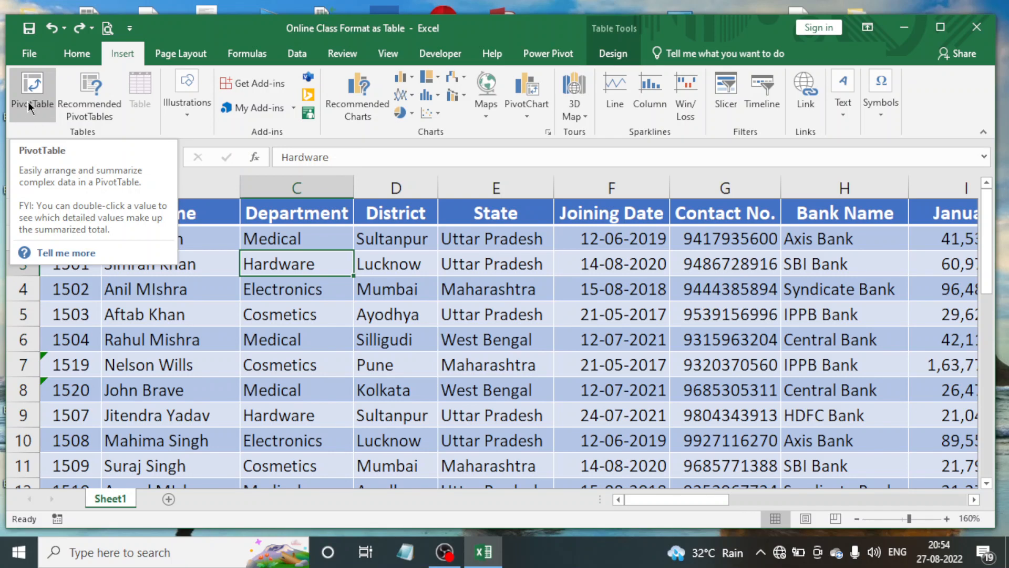
{"action": "left_click", "coordinate": [613, 54]}
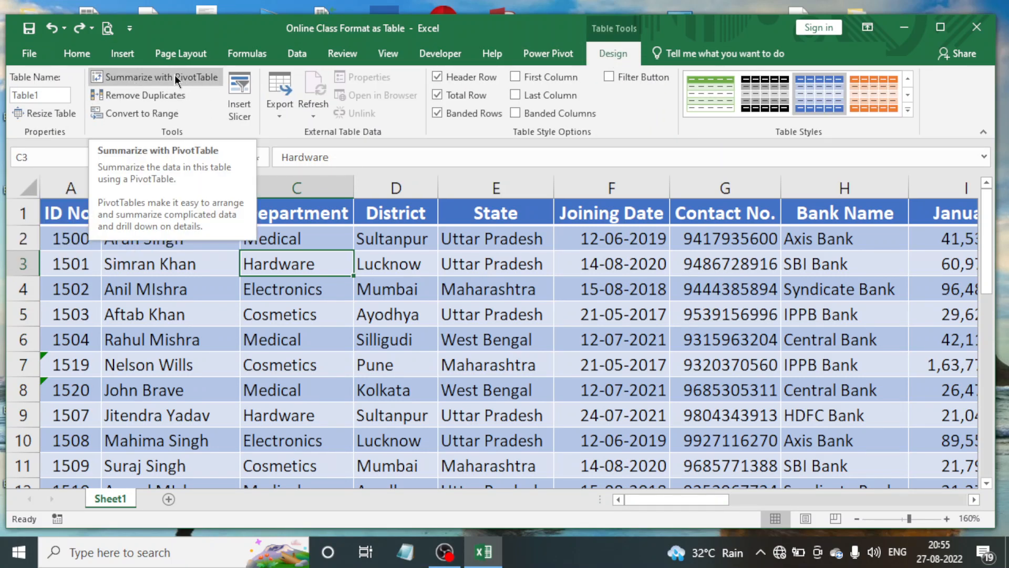
{"action": "left_click", "coordinate": [125, 54]}
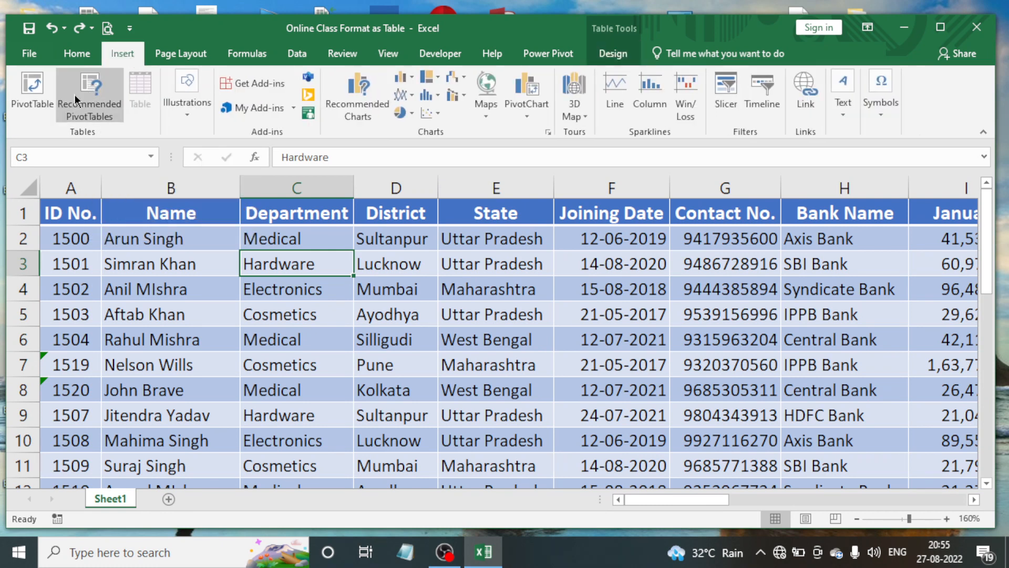
Rename the sales table as MIS_Report
{"action": "left_click", "coordinate": [625, 53]}
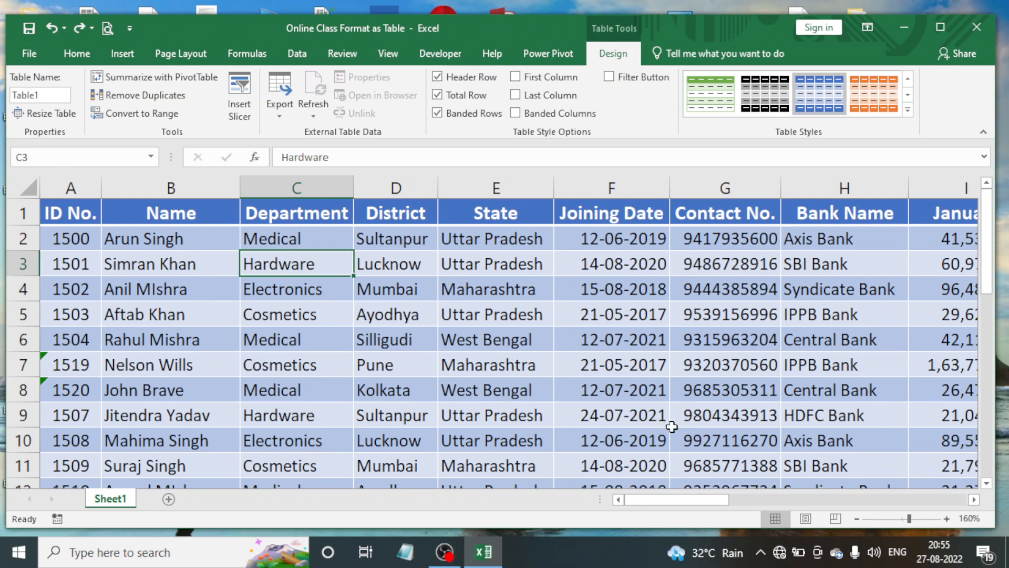
{"action": "left_click", "coordinate": [52, 96]}
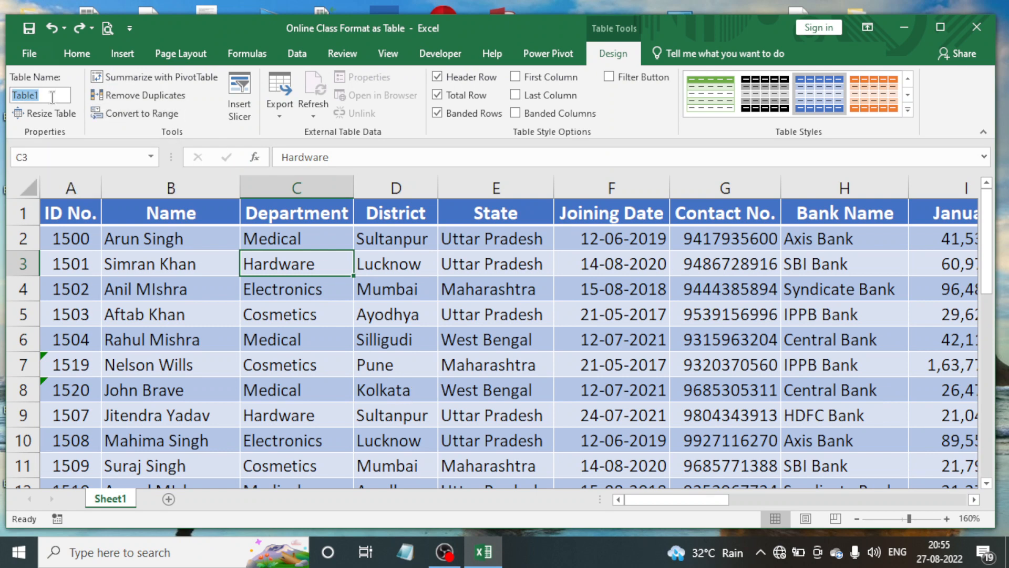
{"action": "left_click", "coordinate": [292, 238]}
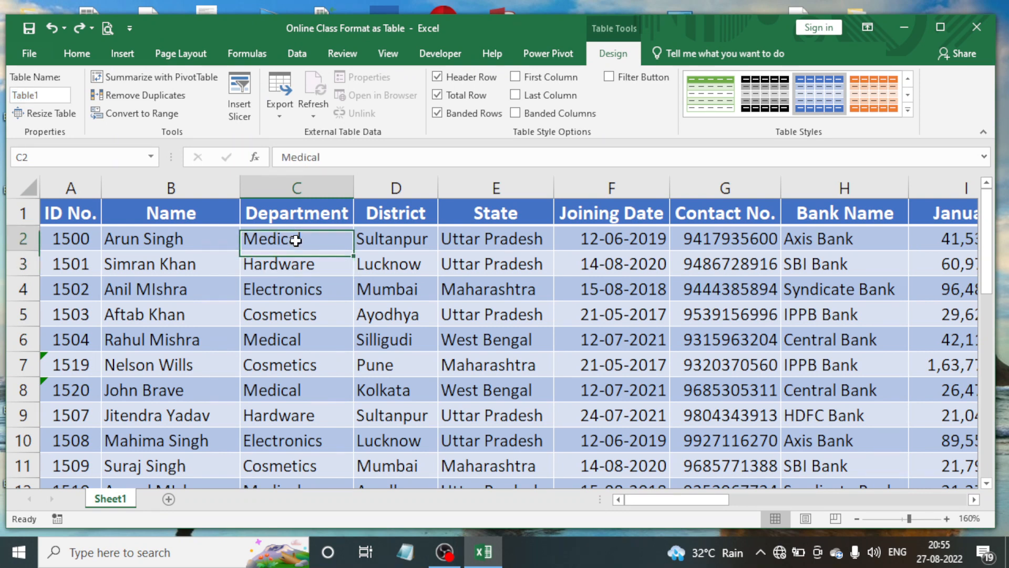
{"action": "left_click_drag", "start_coordinate": [9, 90], "coordinate": [35, 91]}
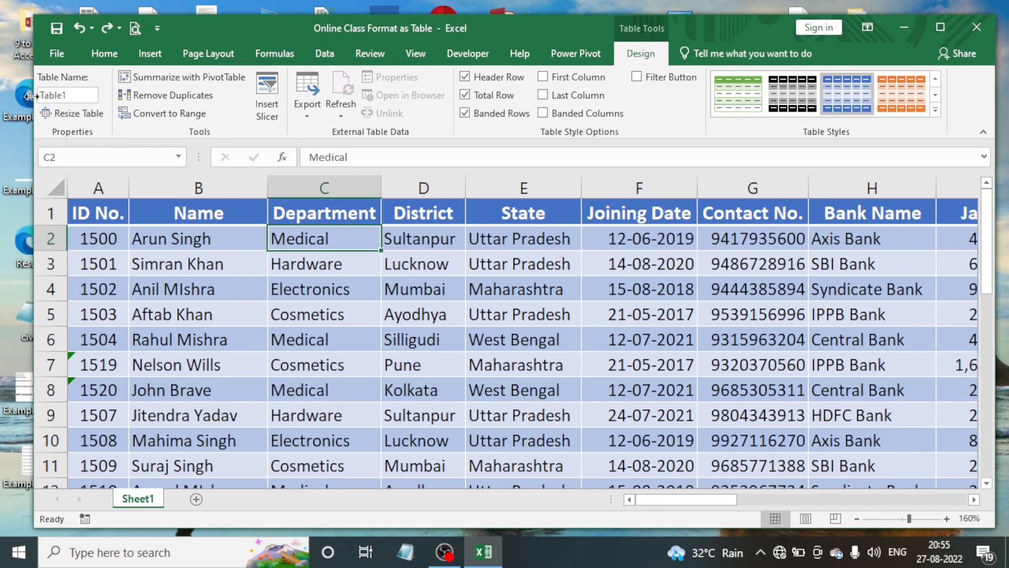
{"action": "left_click", "coordinate": [72, 98]}
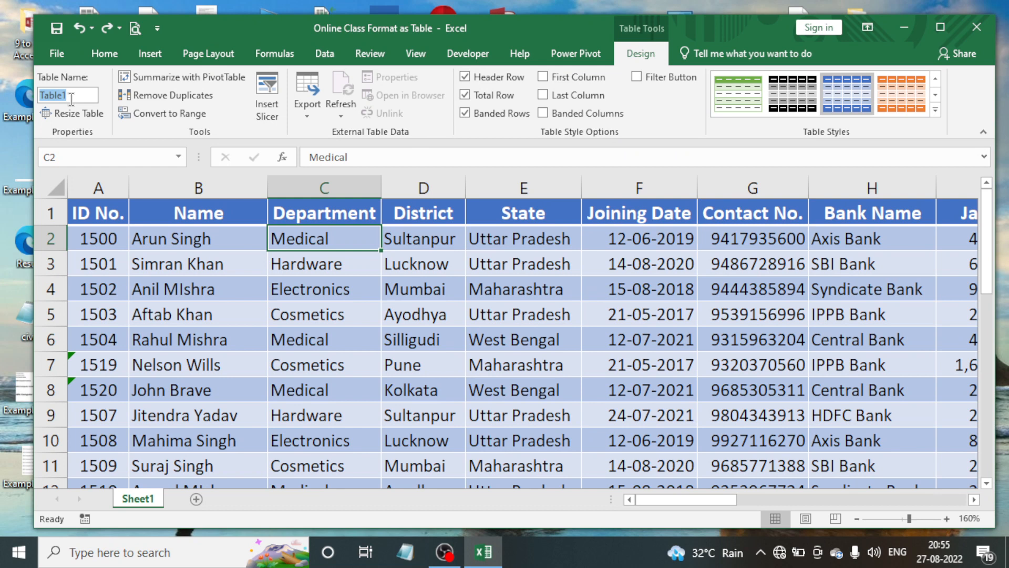
{"action": "type", "text": "MIS"}
{"action": "type", "text": "_Report"}
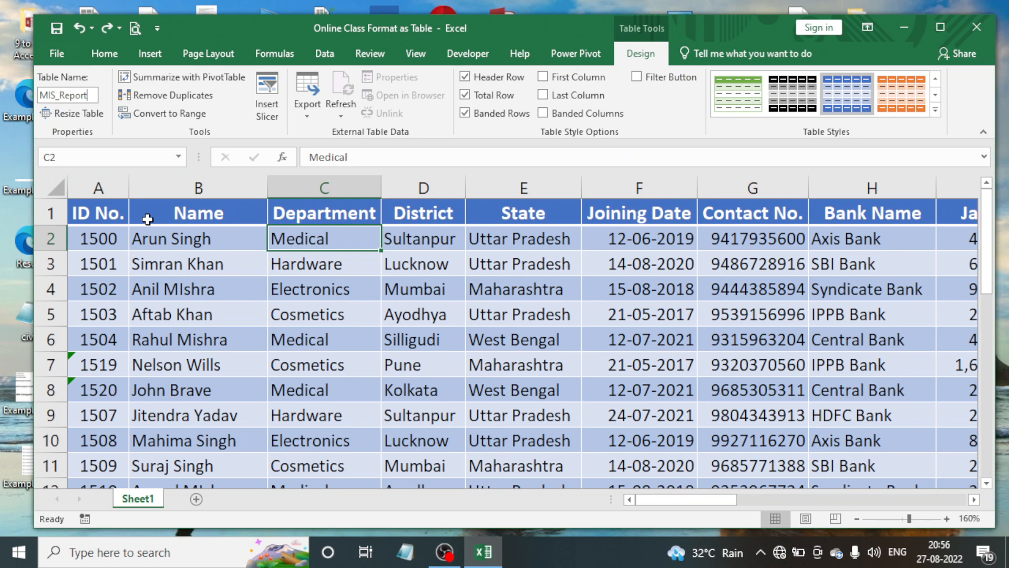
{"action": "key", "text": "Return"}
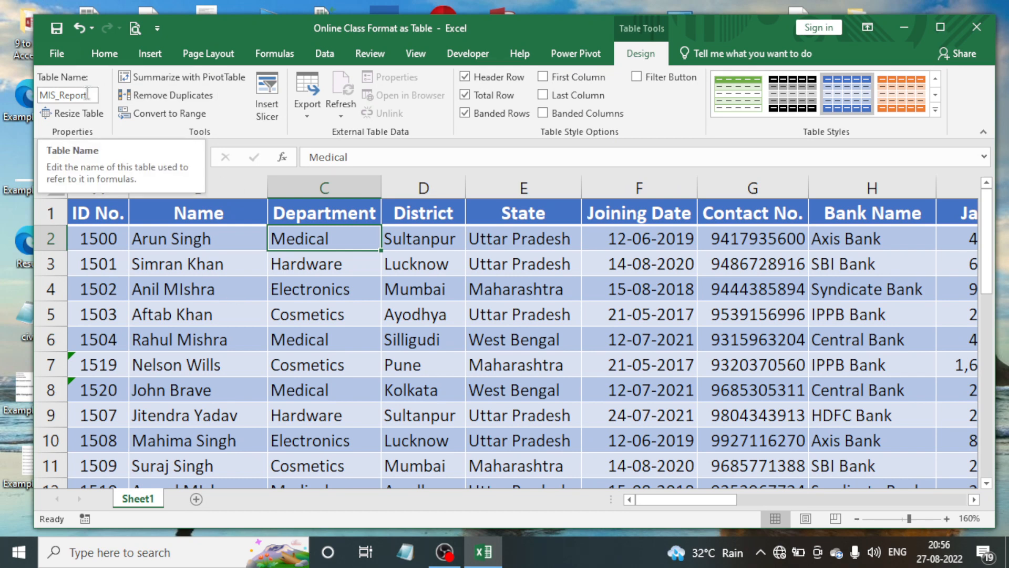
{"action": "left_click", "coordinate": [196, 332]}
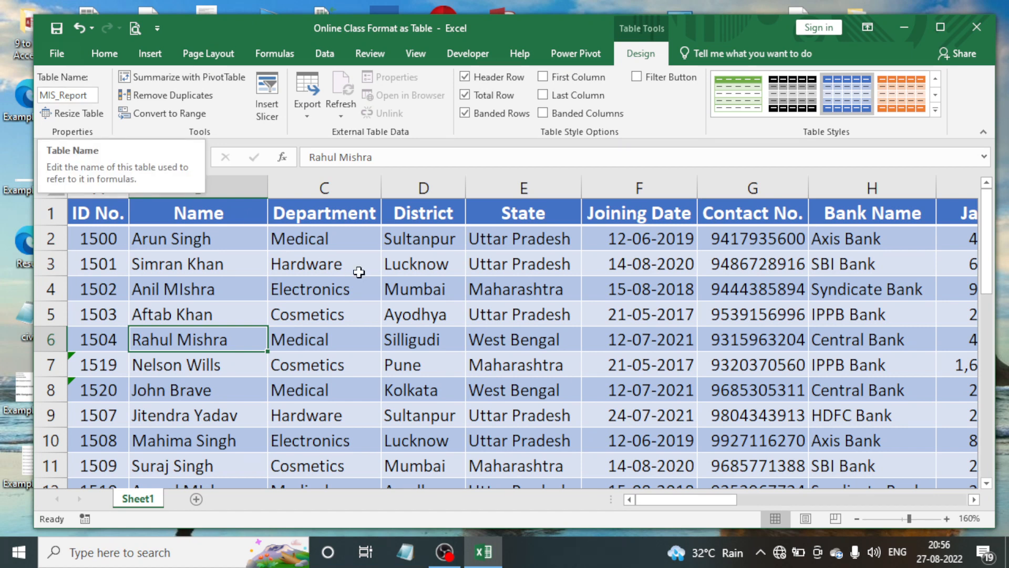
Add a new blank record row to the table directly below the last record, above the Total row
{"action": "left_click", "coordinate": [458, 287]}
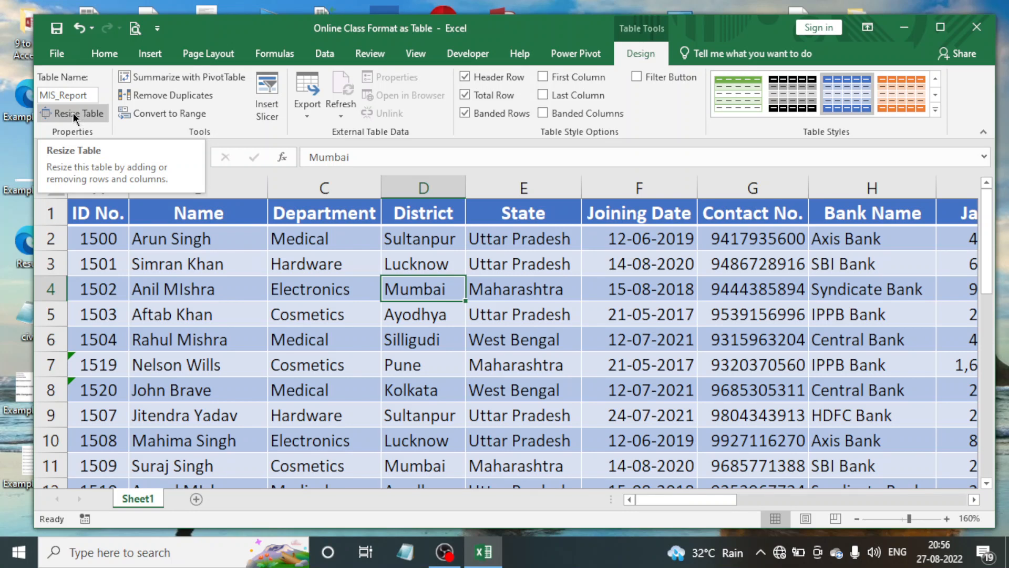
{"action": "left_click", "coordinate": [160, 260]}
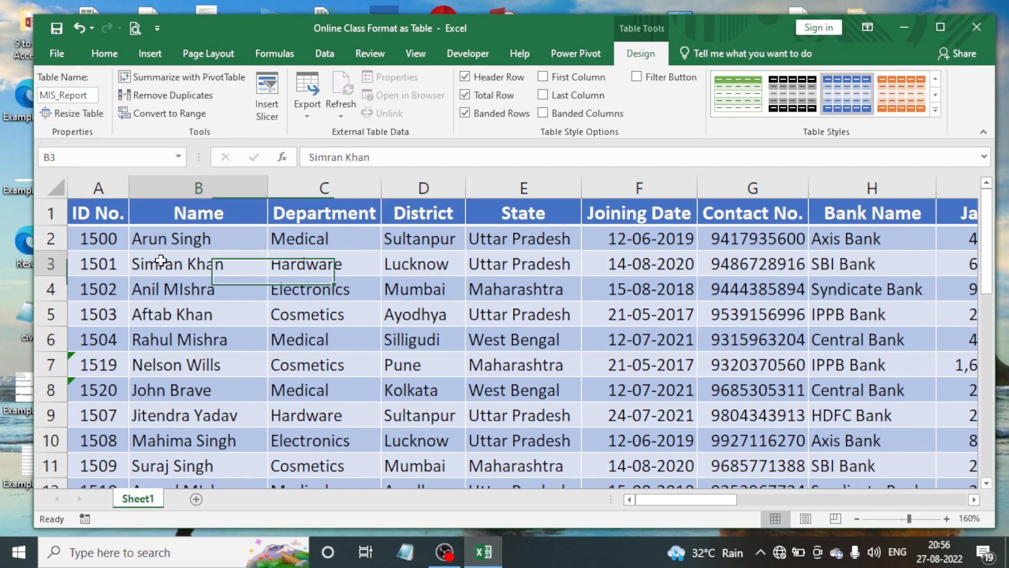
{"action": "scroll", "coordinate": [210, 266], "scroll_direction": "down", "scroll_amount": 9}
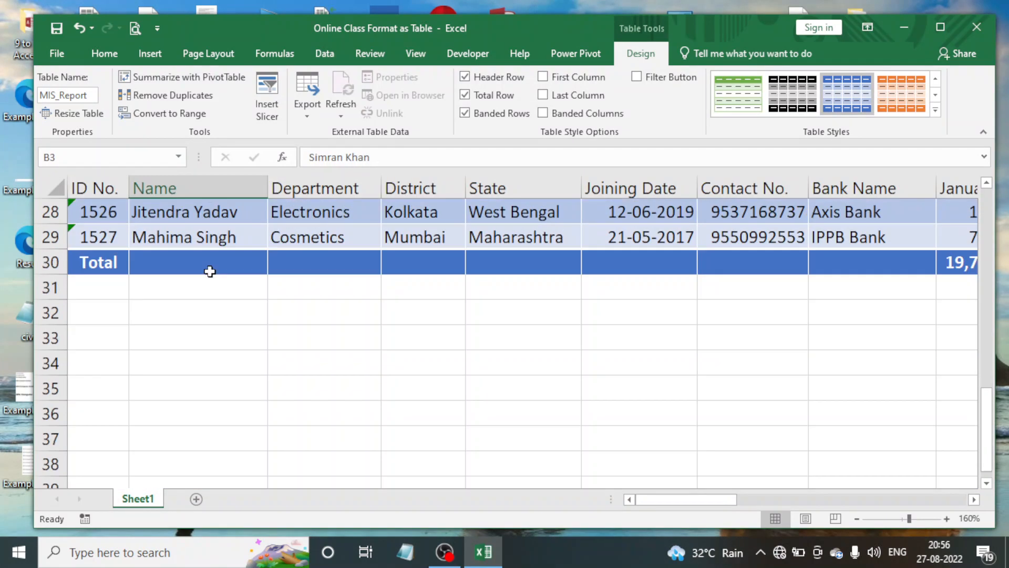
{"action": "left_click", "coordinate": [105, 238]}
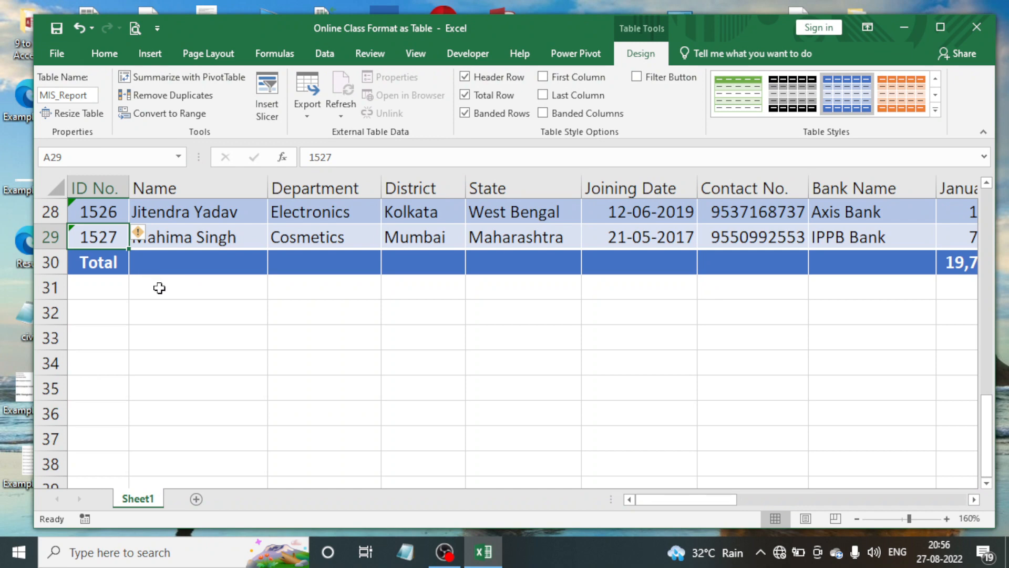
{"action": "scroll", "coordinate": [152, 284], "scroll_direction": "up", "scroll_amount": 1}
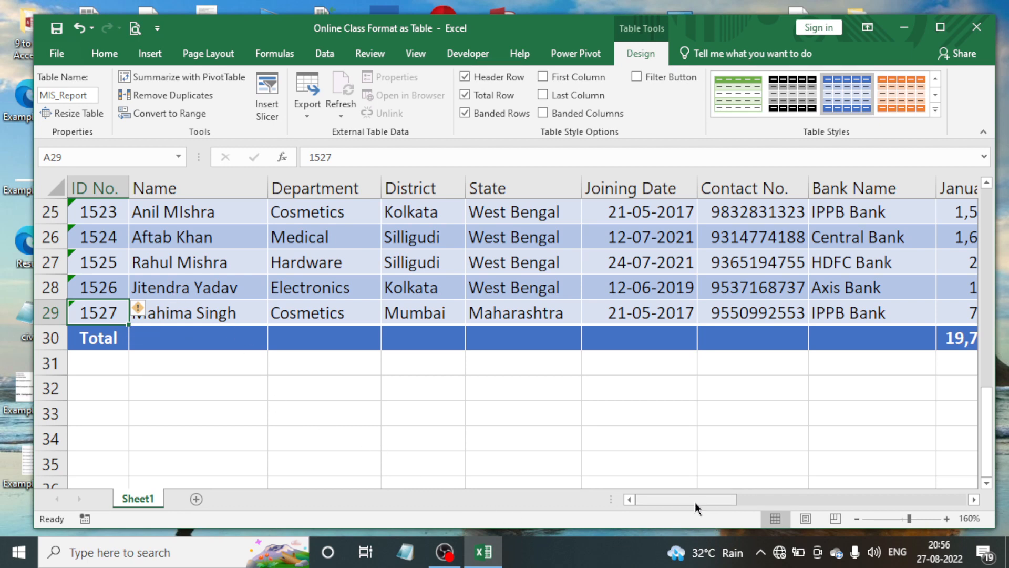
{"action": "left_click_drag", "start_coordinate": [695, 501], "coordinate": [927, 513]}
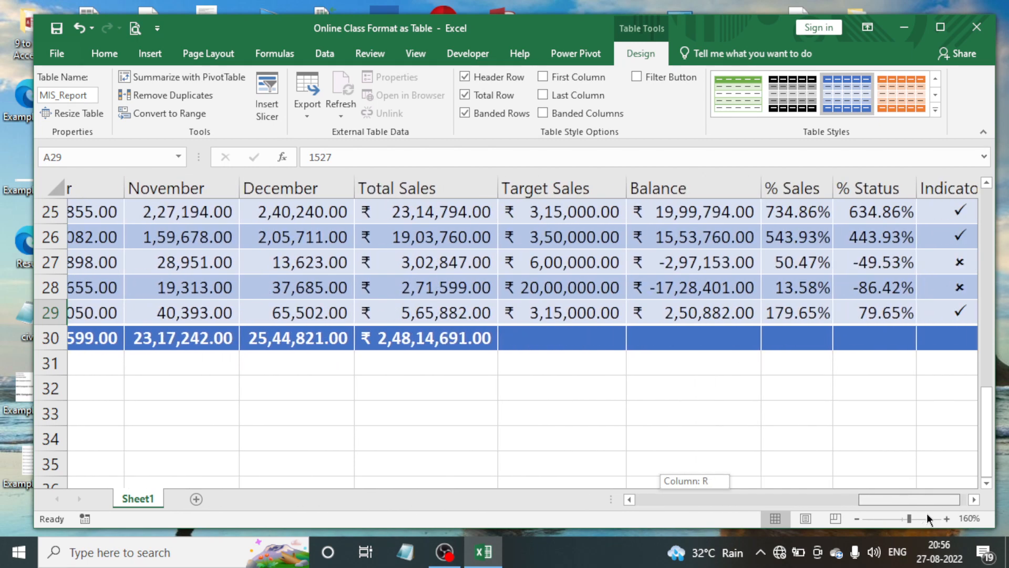
{"action": "left_click", "coordinate": [881, 310]}
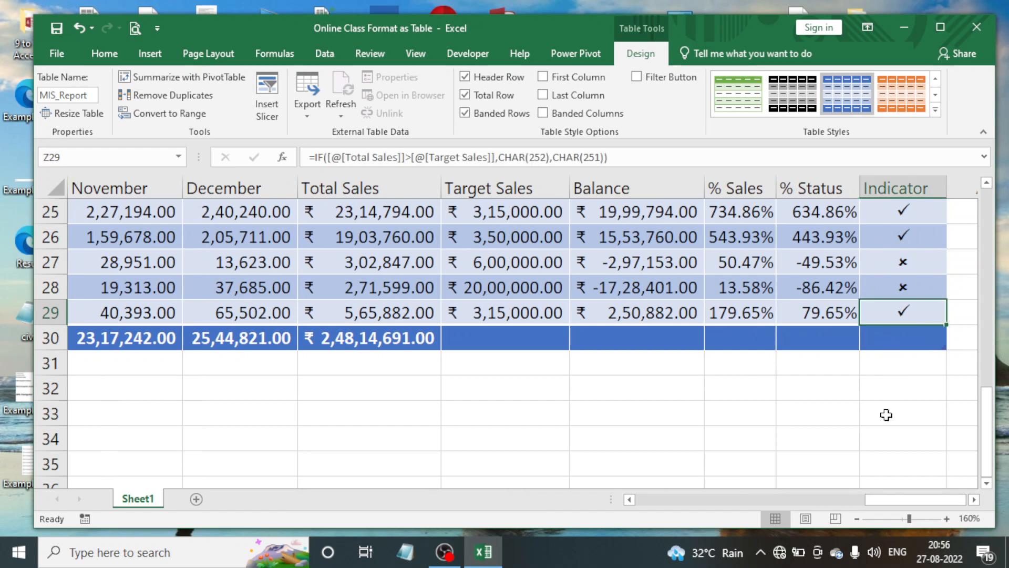
{"action": "key", "text": "Tab"}
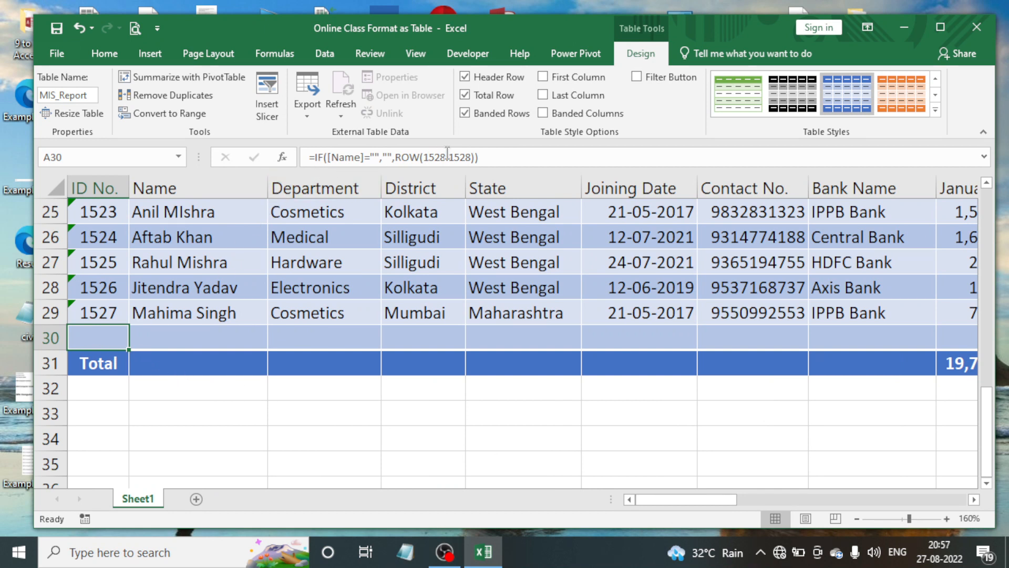
Enter the employee's full name and the department Hardware in the new row 30
{"action": "left_click", "coordinate": [95, 311]}
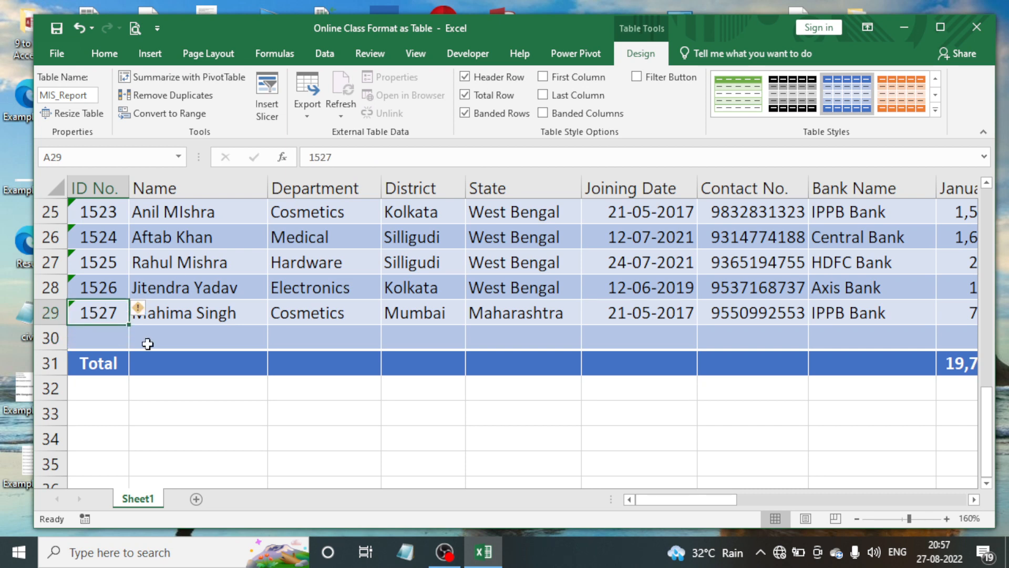
{"action": "left_click", "coordinate": [179, 341]}
{"action": "type", "text": "John "}
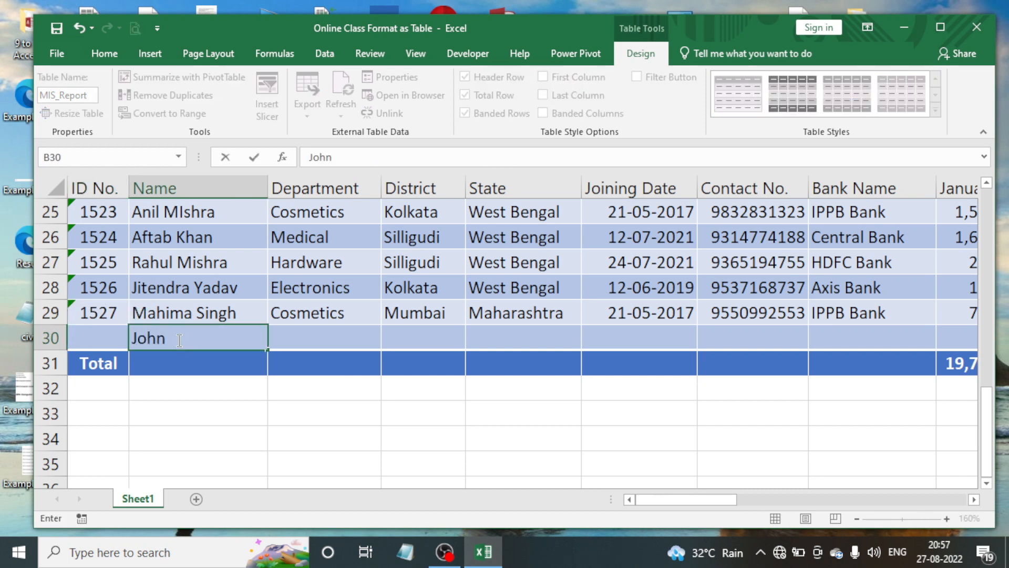
{"action": "type", "text": "Wilson"}
{"action": "key", "text": "Tab"}
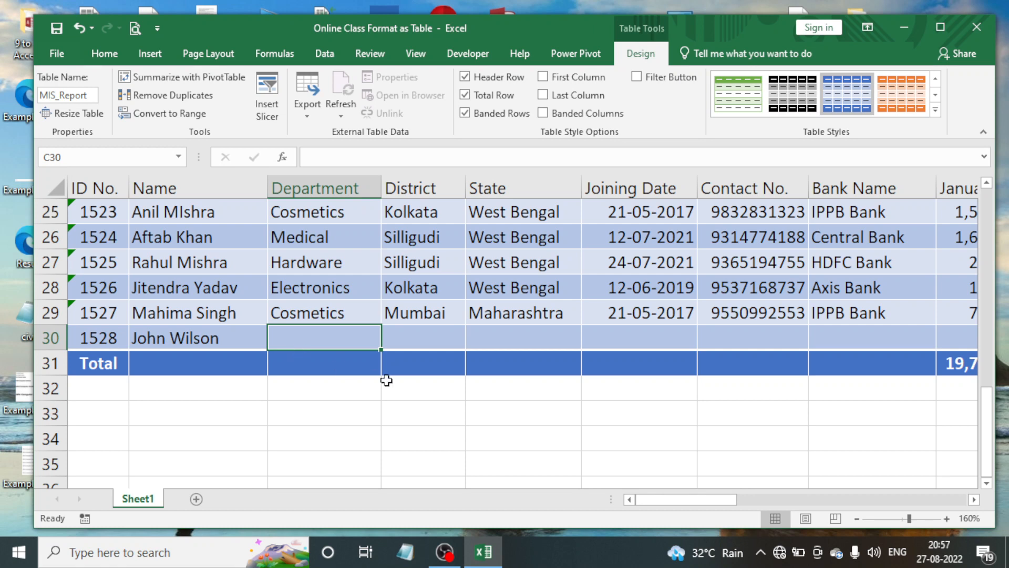
{"action": "type", "text": "Hardware"}
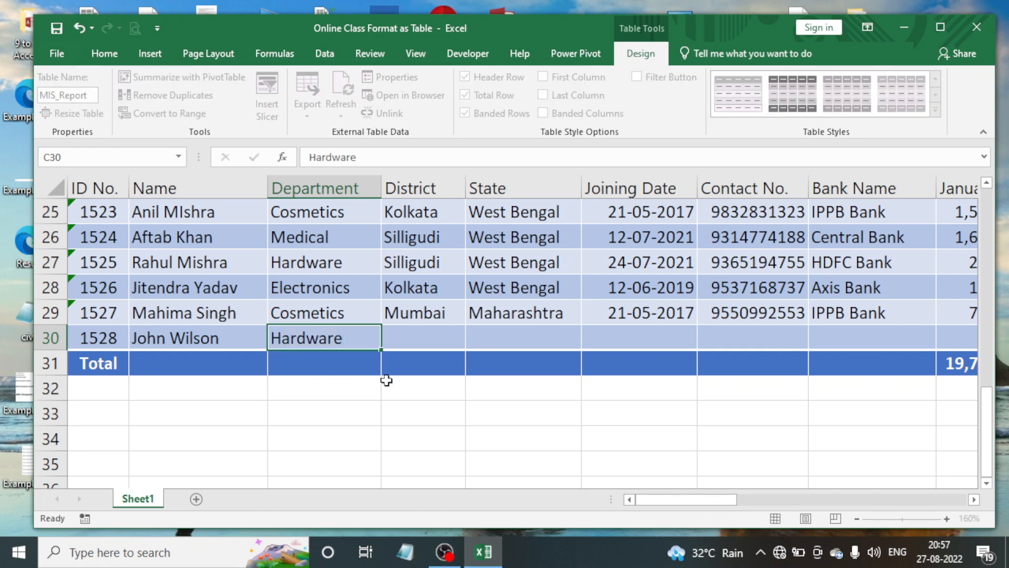
{"action": "key", "text": "Tab"}
Fill in row 30 with the district Sultanpur, the state Uttar Pradesh and the joining date 15-08-2019
{"action": "type", "text": "Sultanpur"}
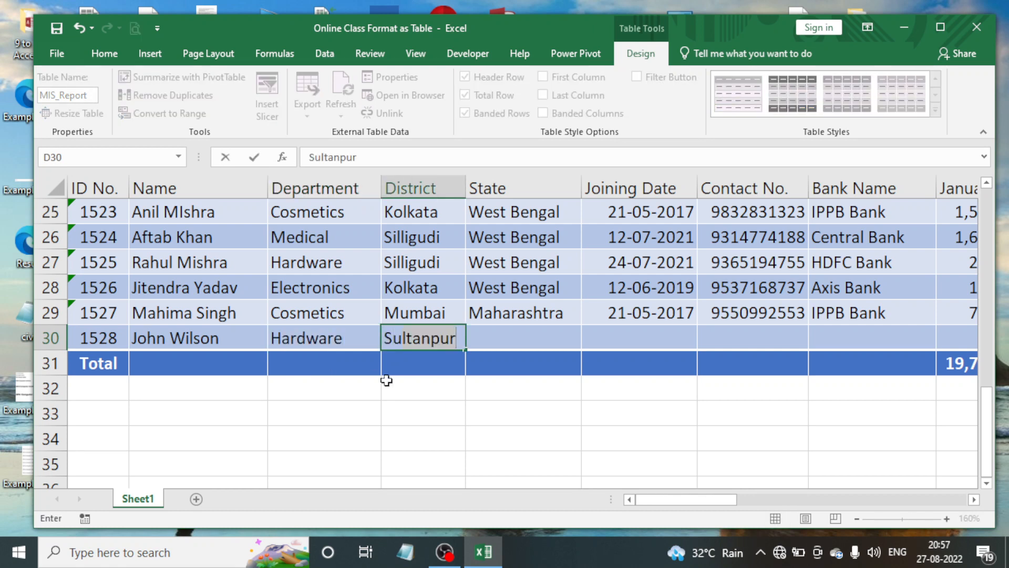
{"action": "key", "text": "Tab"}
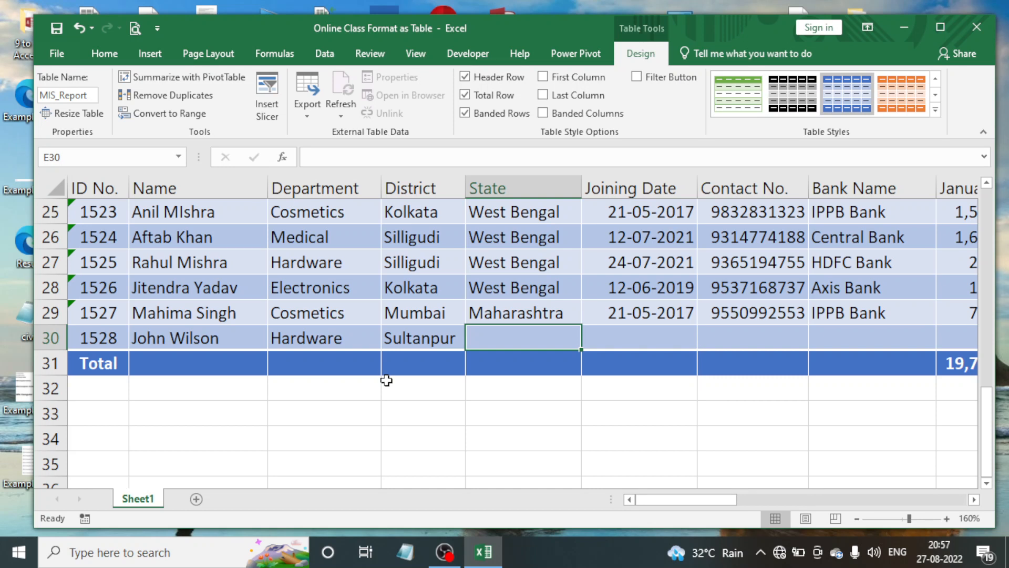
{"action": "type", "text": "Uttar Pradesh"}
{"action": "key", "text": "Tab"}
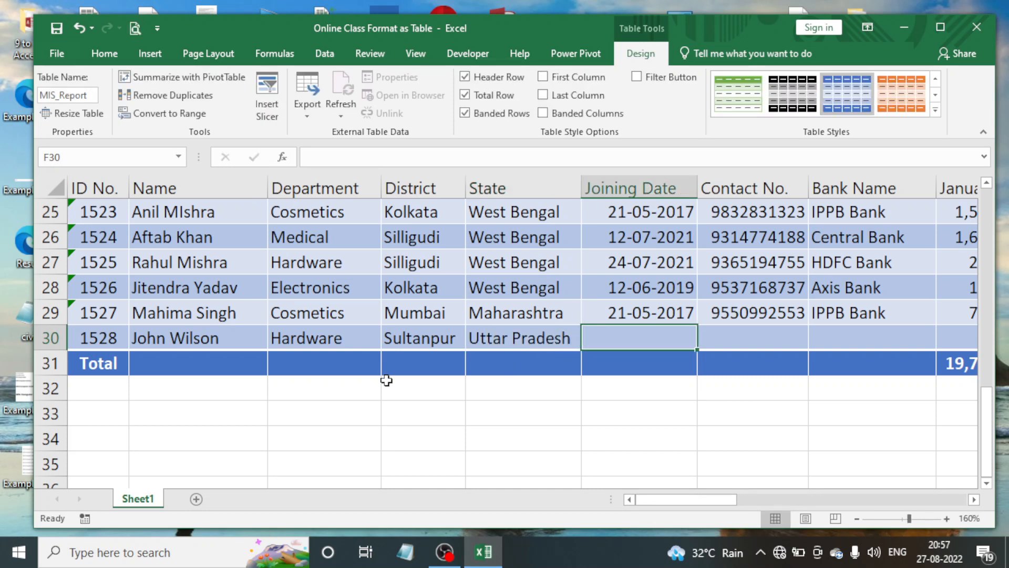
{"action": "type", "text": "15-08"}
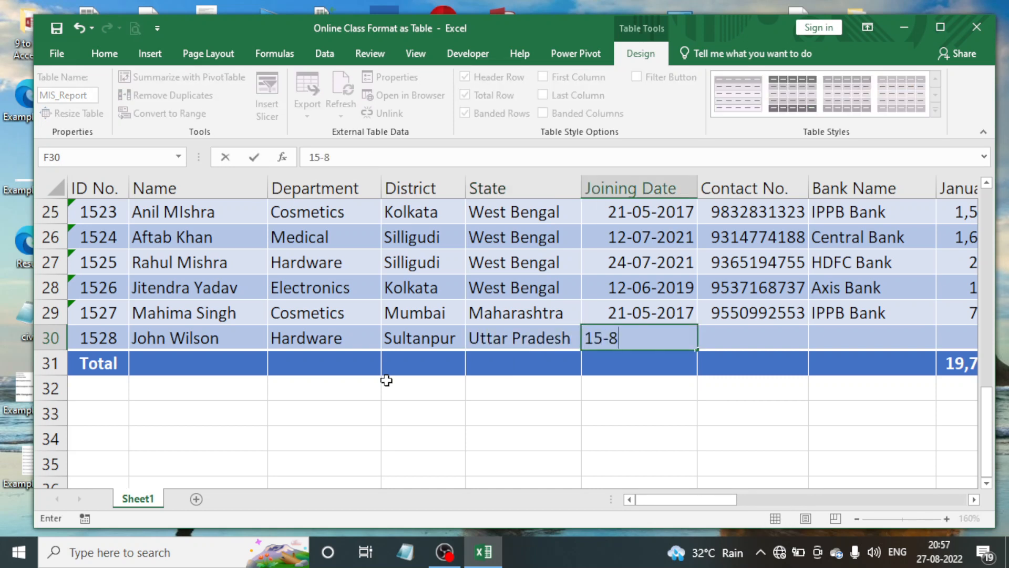
{"action": "type", "text": "-2019"}
{"action": "key", "text": "Tab"}
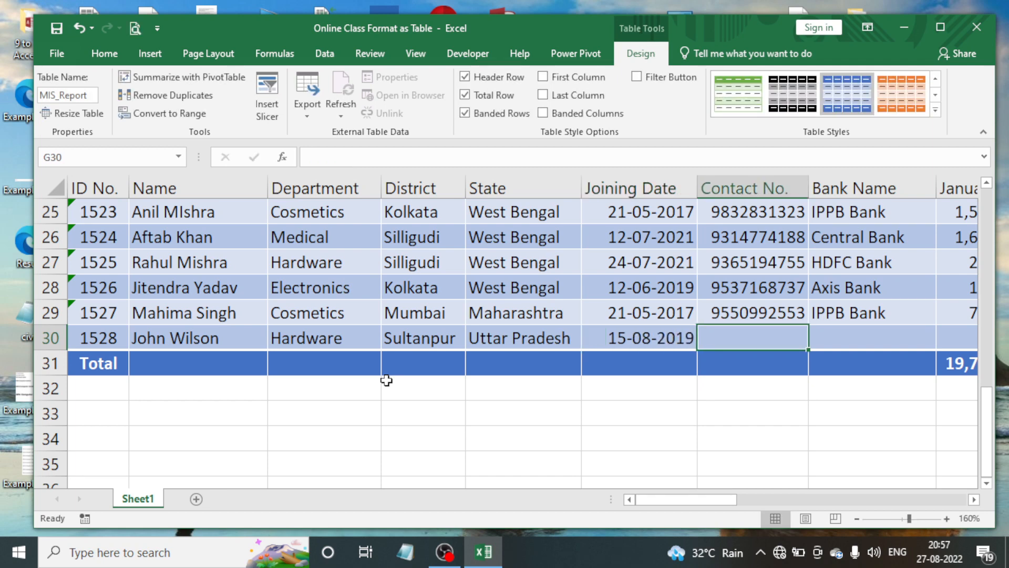
Look along row 30 through the monthly sales columns and return to its ID number formula
{"action": "key", "text": "Tab"}
{"action": "key", "text": "Right"}
{"action": "key", "text": "Right"}
{"action": "key", "text": "Right"}
{"action": "key", "text": "Right"}
{"action": "key", "text": "Right"}
{"action": "key", "text": "Right"}
{"action": "key", "text": "Right"}
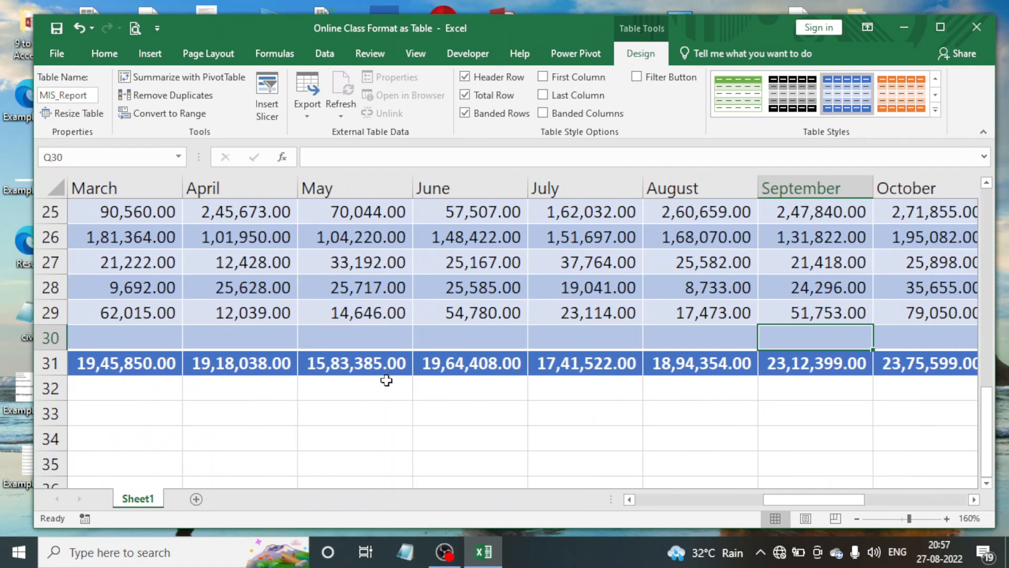
{"action": "key", "text": "Left"}
{"action": "key", "text": "Left"}
{"action": "key", "text": "Left"}
{"action": "key", "text": "Left"}
{"action": "key", "text": "Left"}
{"action": "key", "text": "Left"}
{"action": "key", "text": "Left"}
{"action": "key", "text": "Left"}
{"action": "key", "text": "Left"}
{"action": "key", "text": "Left"}
{"action": "key", "text": "Left"}
{"action": "key", "text": "Left"}
{"action": "key", "text": "Left"}
{"action": "key", "text": "Left"}
{"action": "key", "text": "Left"}
{"action": "key", "text": "Left"}
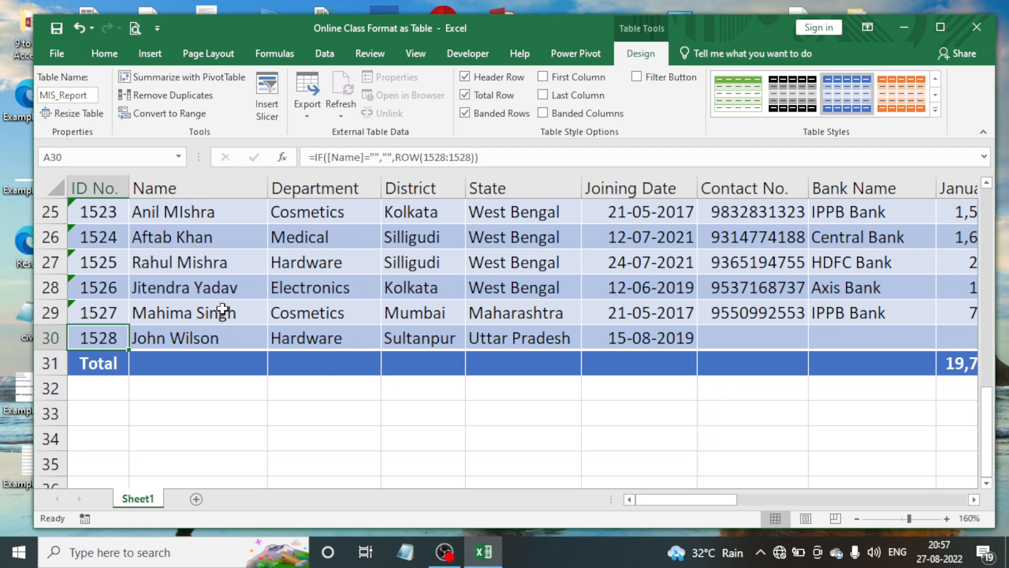
Add a table column headed "Basic Data" in AA1 beside the Indicator column and fit its width to the heading
{"action": "scroll", "coordinate": [221, 308], "scroll_direction": "up", "scroll_amount": 8}
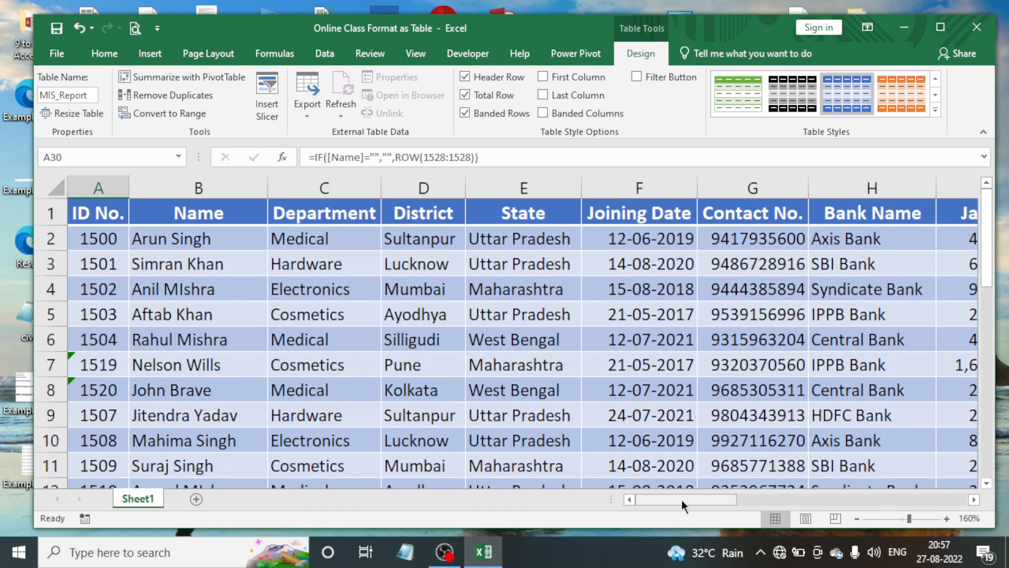
{"action": "left_click_drag", "start_coordinate": [683, 500], "coordinate": [975, 502]}
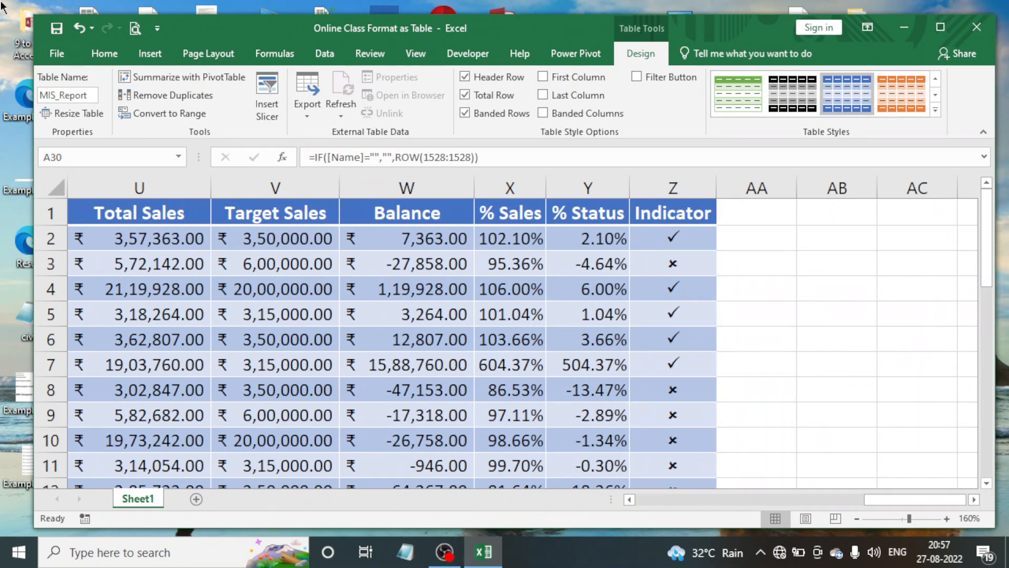
{"action": "left_click", "coordinate": [759, 206]}
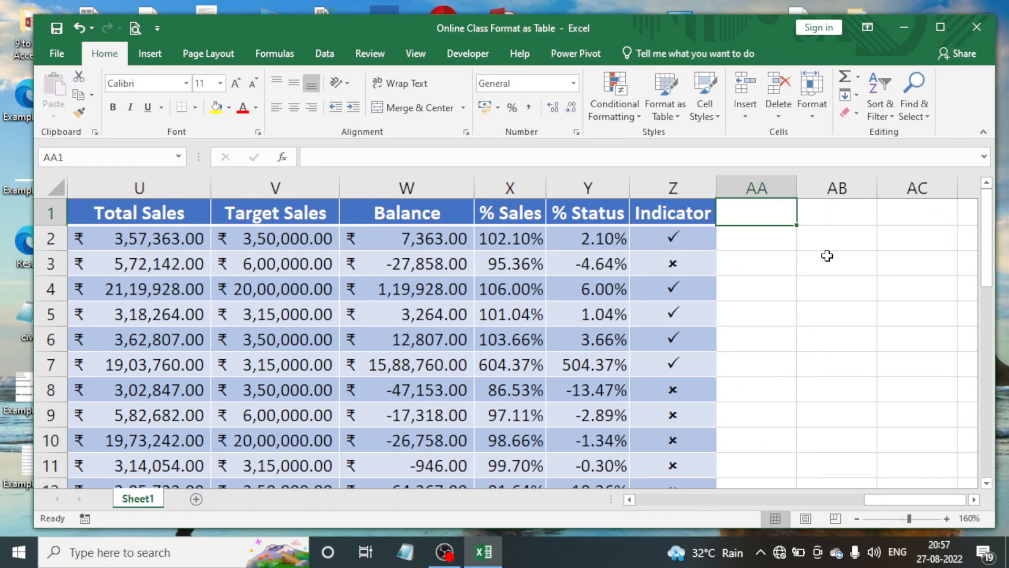
{"action": "type", "text": "Basic"}
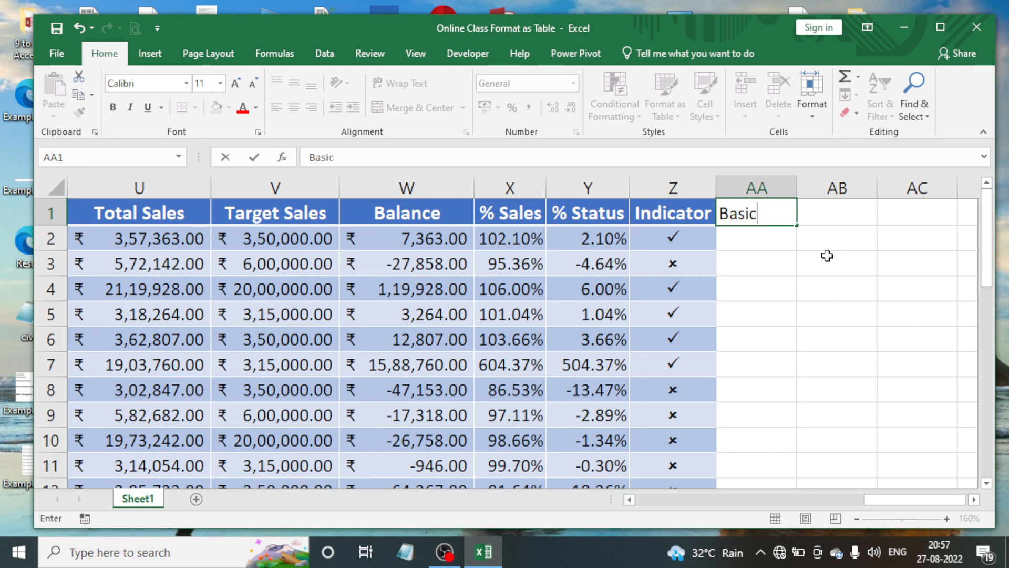
{"action": "type", "text": " Data"}
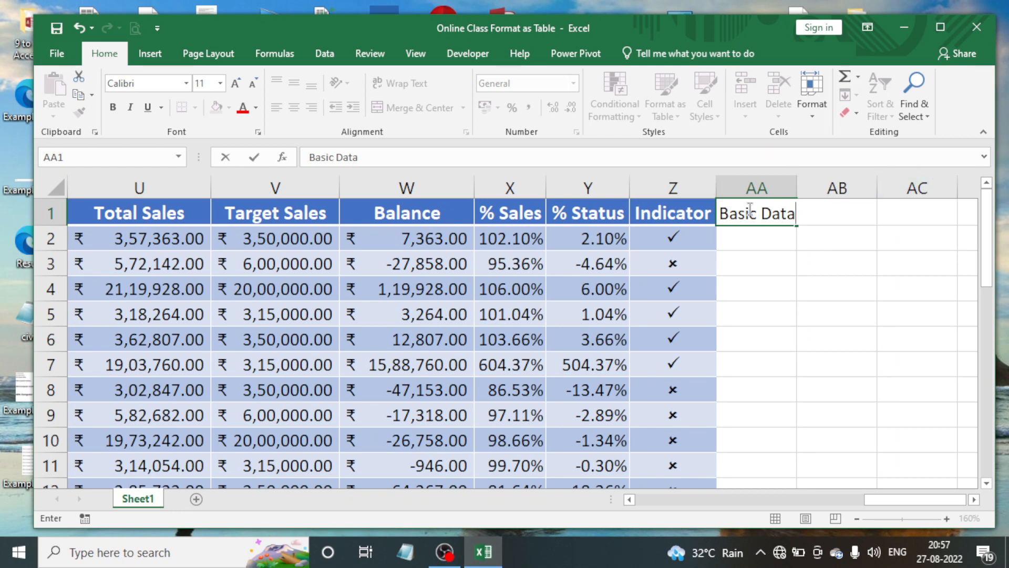
{"action": "key", "text": "Return"}
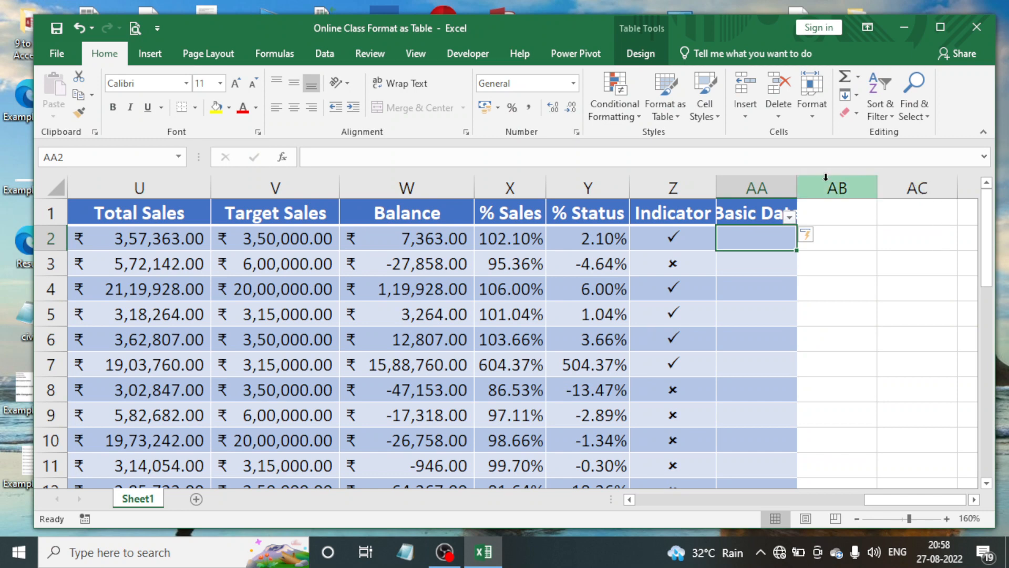
{"action": "double_click", "coordinate": [801, 182]}
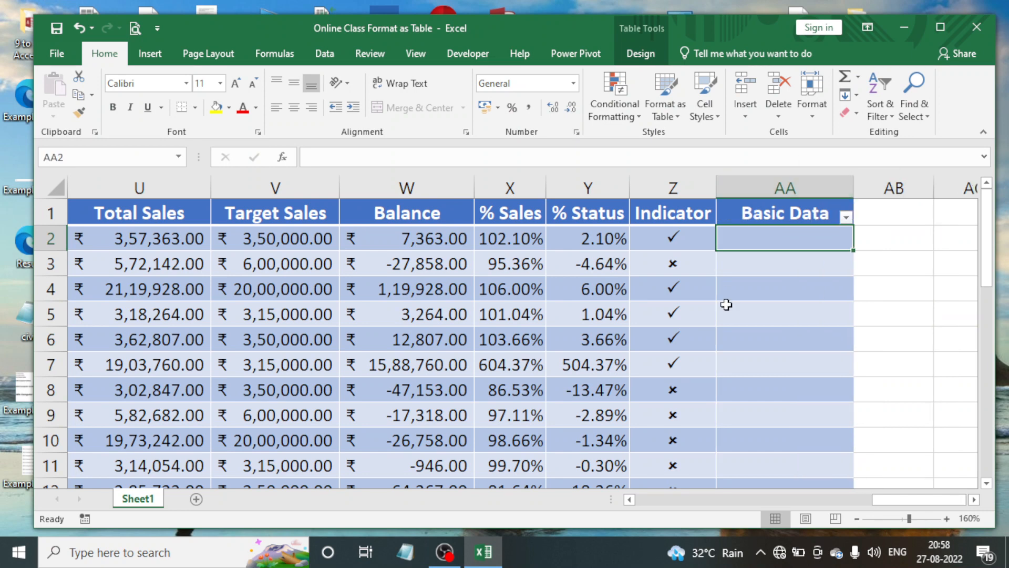
{"action": "left_click", "coordinate": [727, 306]}
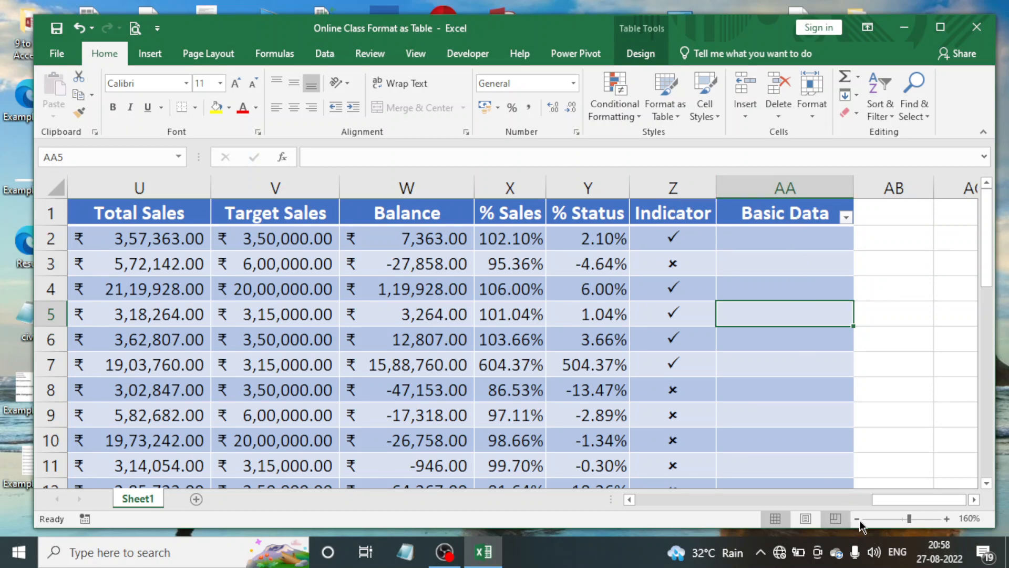
Look over the extended table from its header down to the total row and bring up its table design options
{"action": "left_click_drag", "start_coordinate": [894, 497], "coordinate": [630, 500]}
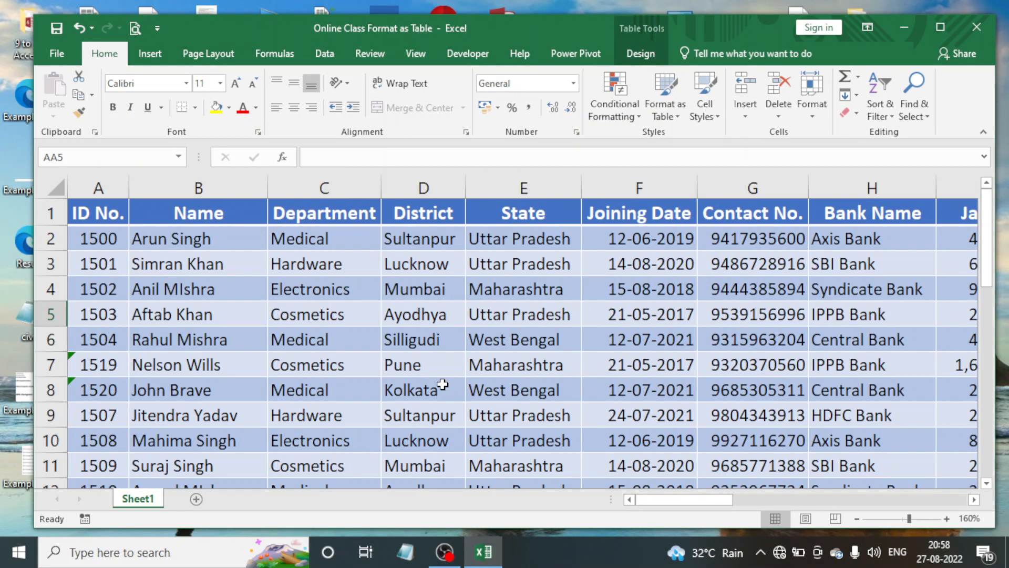
{"action": "scroll", "coordinate": [440, 383], "scroll_direction": "down", "scroll_amount": 4}
{"action": "scroll", "coordinate": [422, 384], "scroll_direction": "down", "scroll_amount": 3}
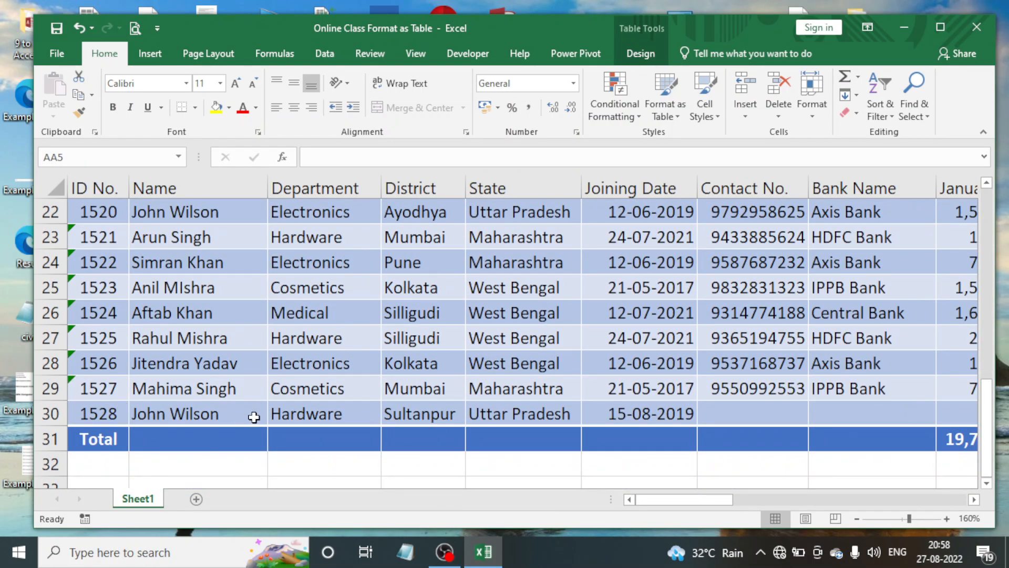
{"action": "scroll", "coordinate": [257, 415], "scroll_direction": "up", "scroll_amount": 2}
{"action": "scroll", "coordinate": [257, 416], "scroll_direction": "up", "scroll_amount": 5}
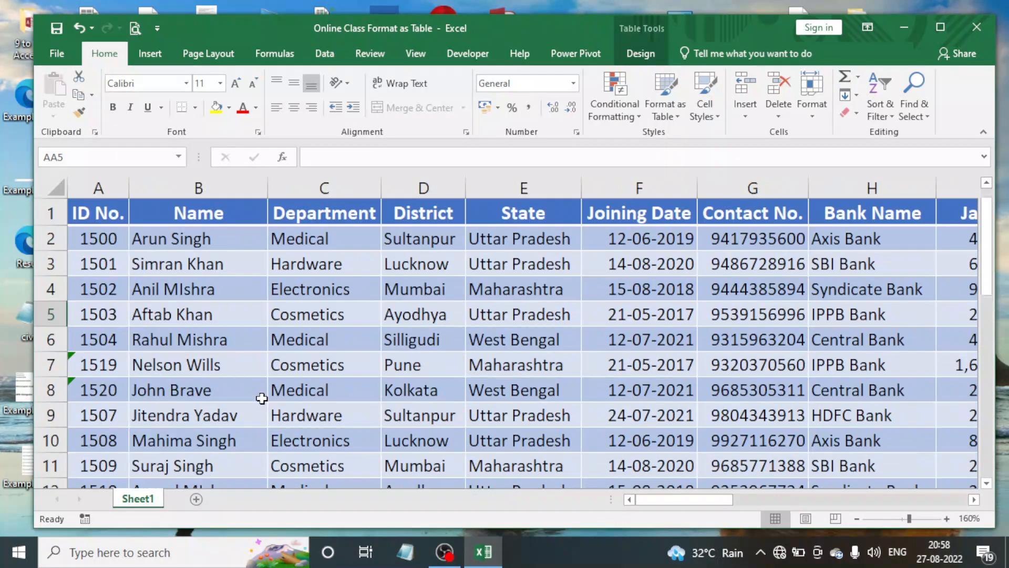
{"action": "left_click", "coordinate": [430, 291]}
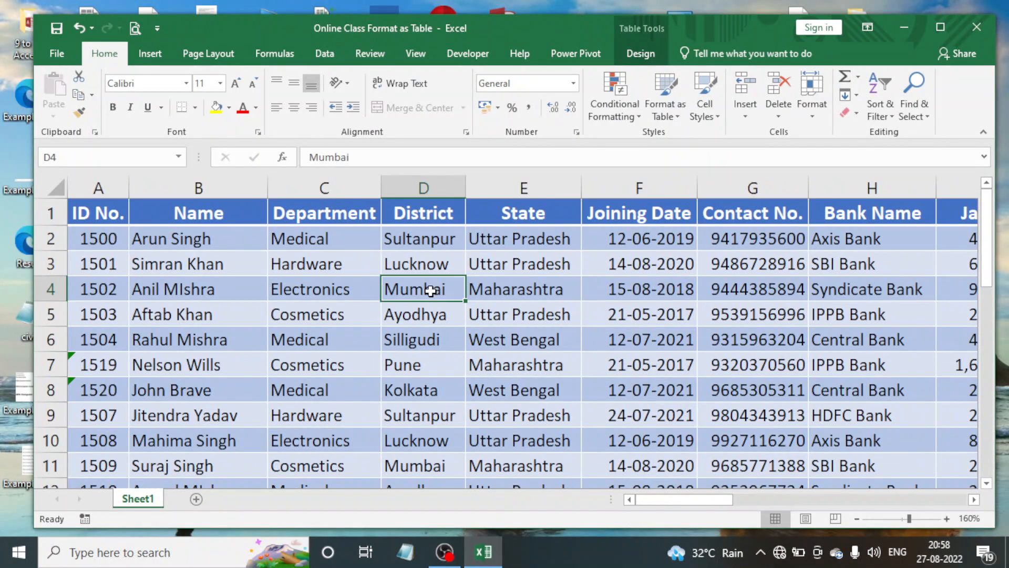
{"action": "left_click", "coordinate": [628, 54]}
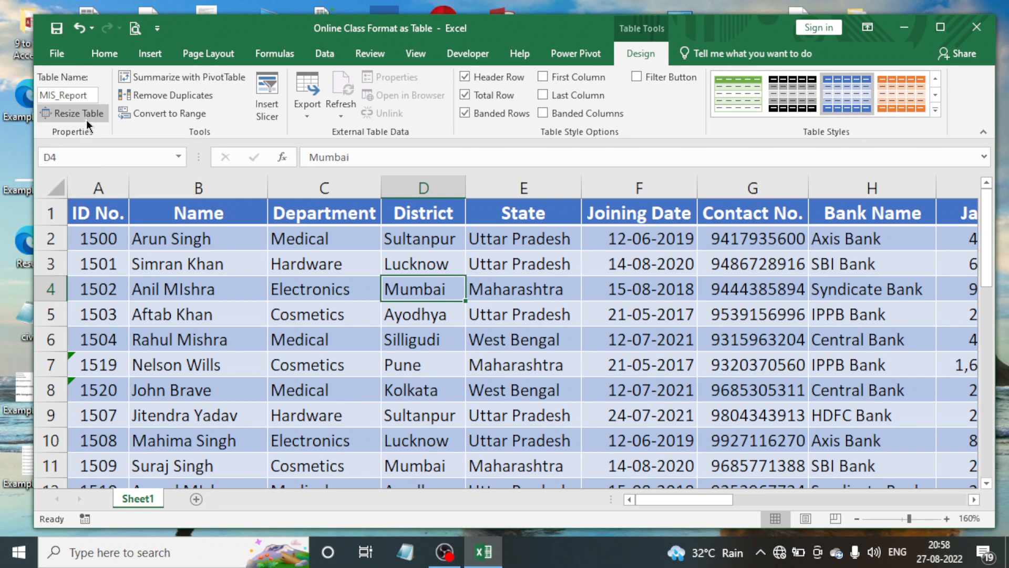
{"action": "left_click", "coordinate": [286, 262]}
Delete the "Basic Data" column AA beside the Indicator column
{"action": "left_click_drag", "start_coordinate": [713, 498], "coordinate": [951, 497]}
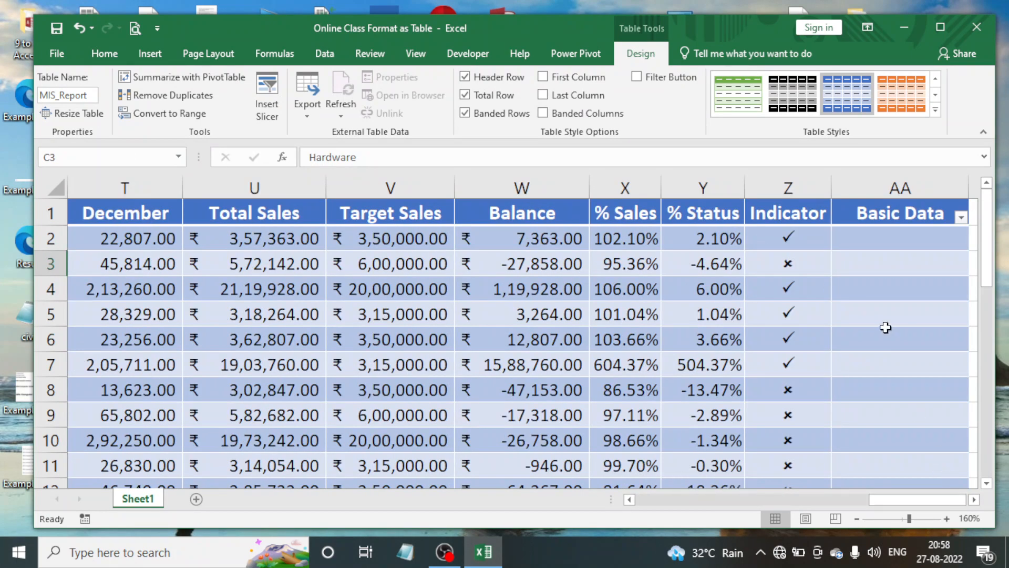
{"action": "left_click", "coordinate": [974, 499]}
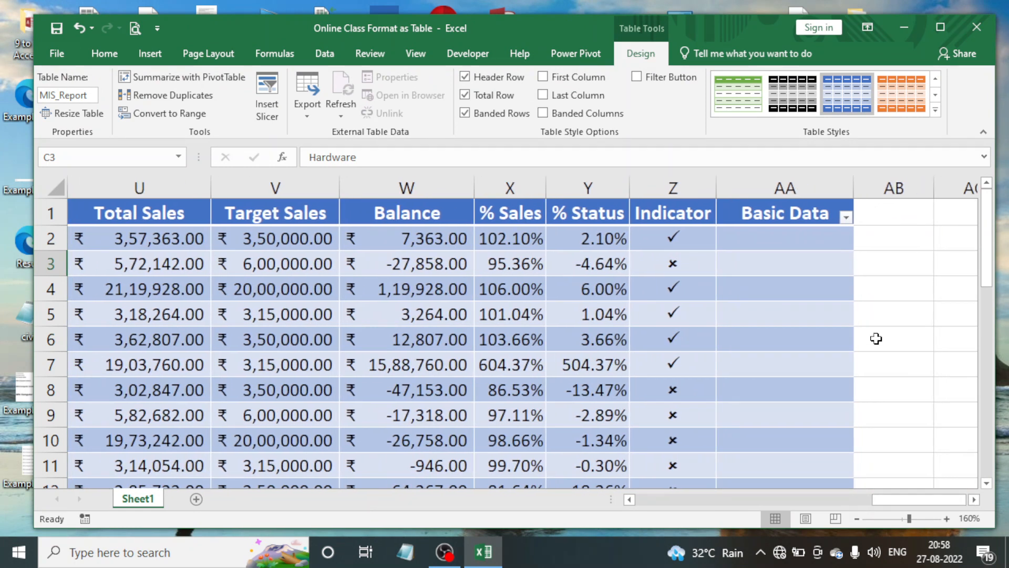
{"action": "left_click", "coordinate": [793, 181]}
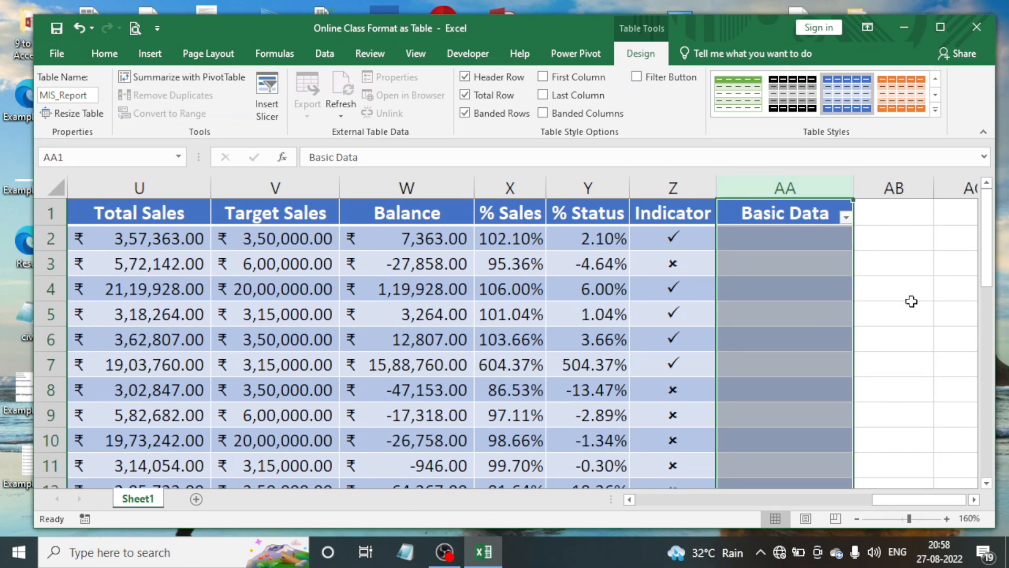
{"action": "right_click", "coordinate": [782, 194]}
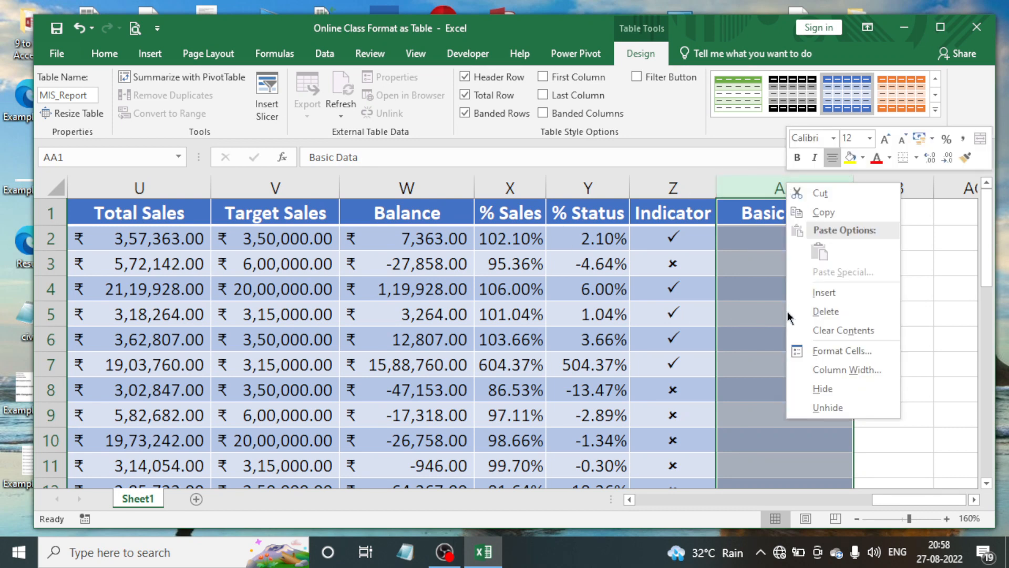
{"action": "left_click", "coordinate": [818, 312]}
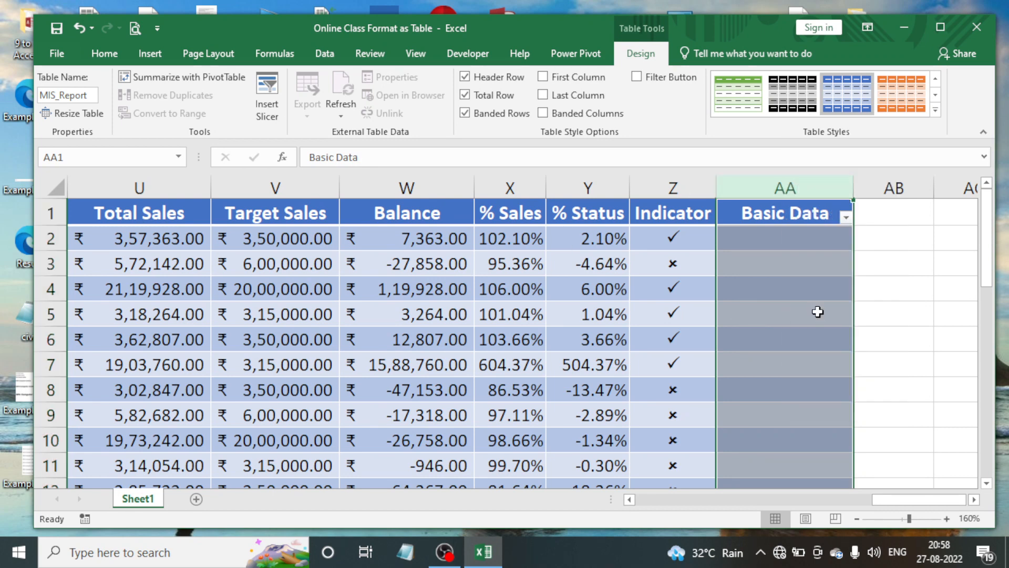
{"action": "left_click", "coordinate": [743, 254]}
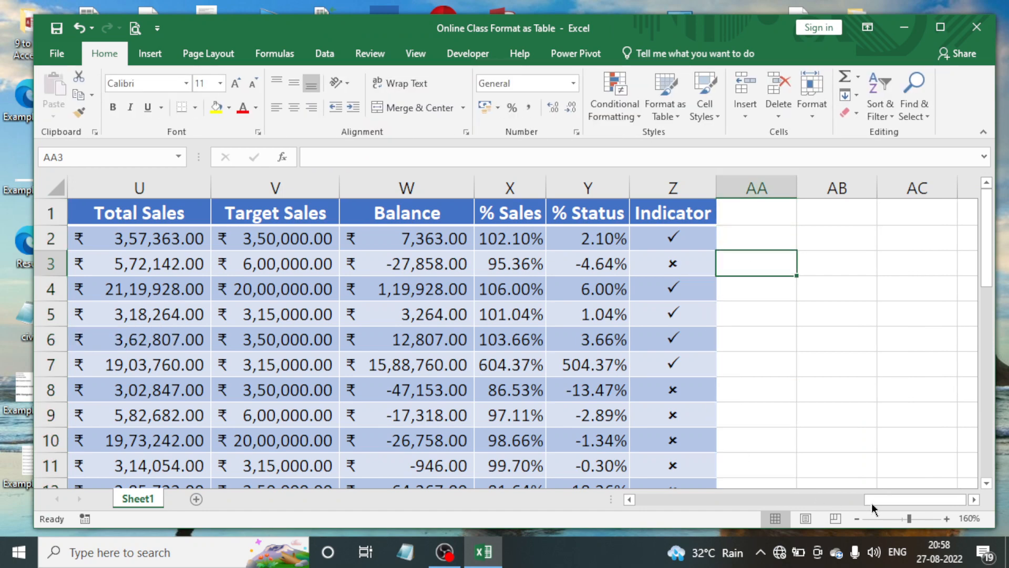
Delete the added employee record in row 30, just above the Total row
{"action": "left_click_drag", "start_coordinate": [874, 503], "coordinate": [644, 502]}
{"action": "scroll", "coordinate": [384, 360], "scroll_direction": "down", "scroll_amount": 8}
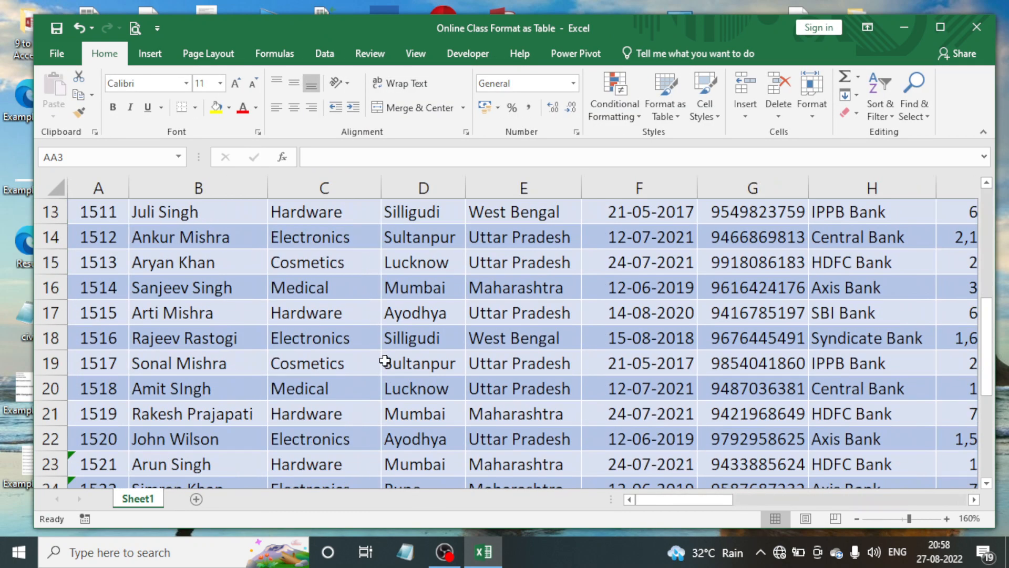
{"action": "left_click", "coordinate": [131, 332]}
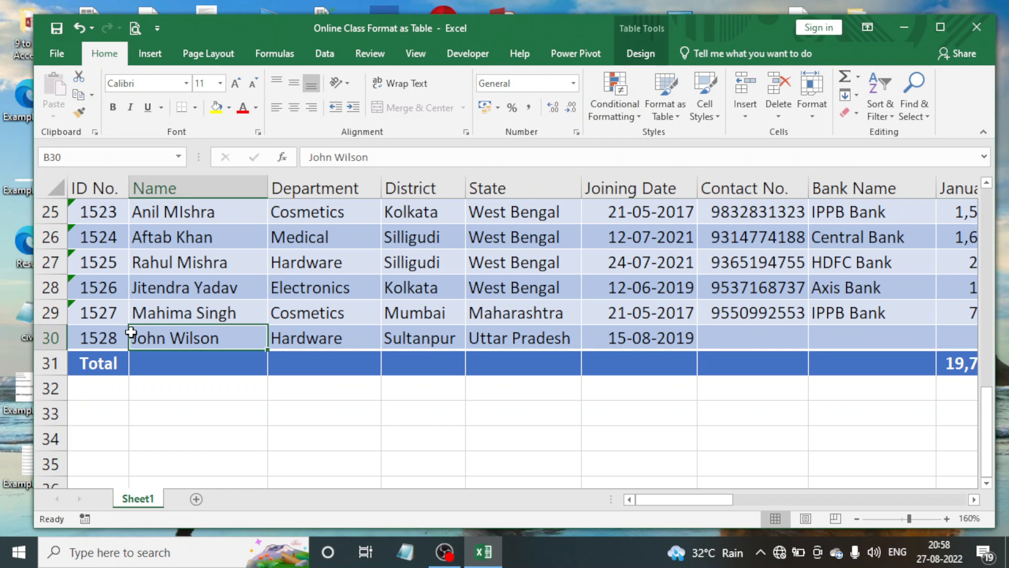
{"action": "left_click", "coordinate": [104, 332]}
{"action": "left_click", "coordinate": [45, 337]}
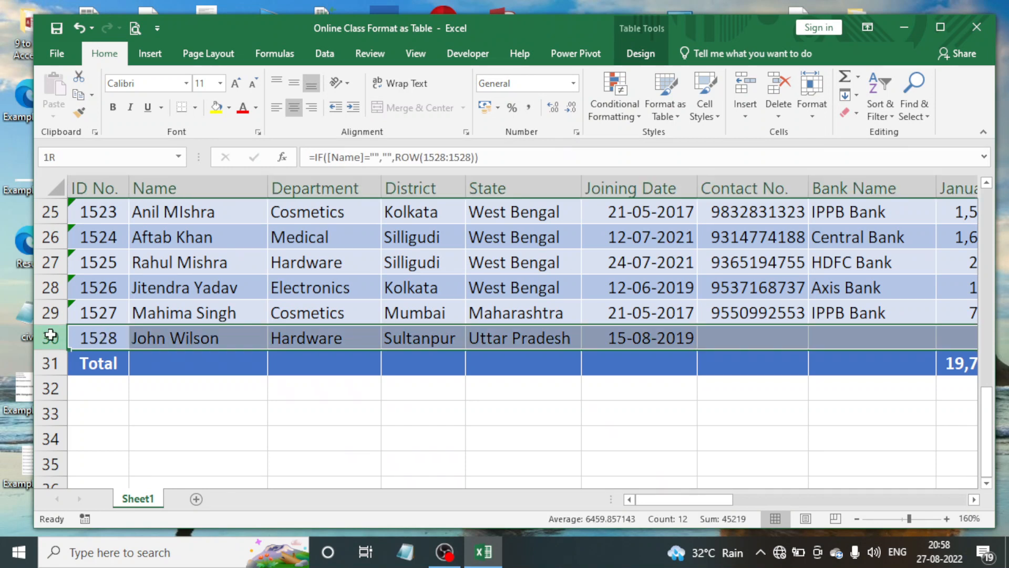
{"action": "right_click", "coordinate": [47, 338]}
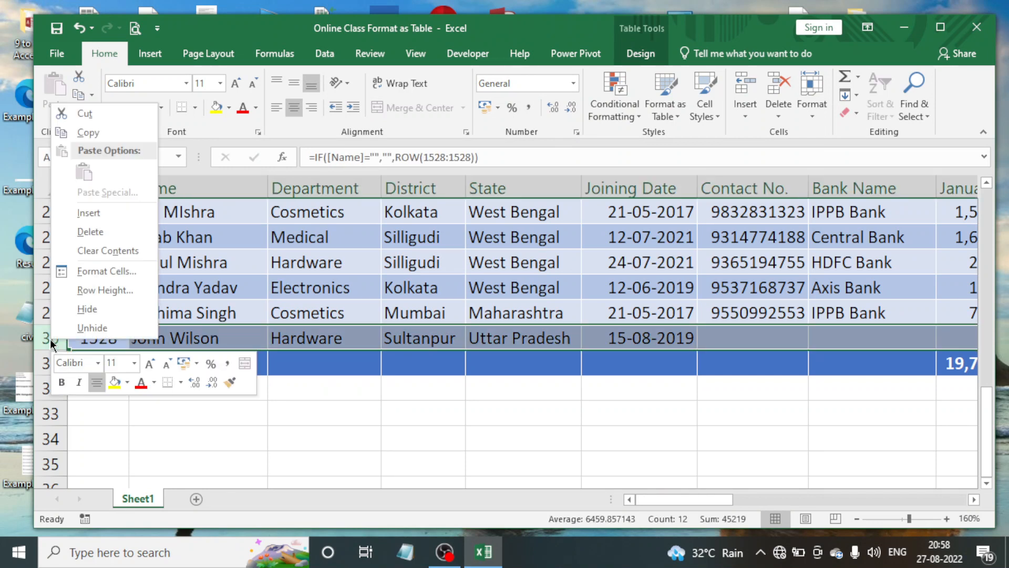
{"action": "left_click", "coordinate": [102, 233]}
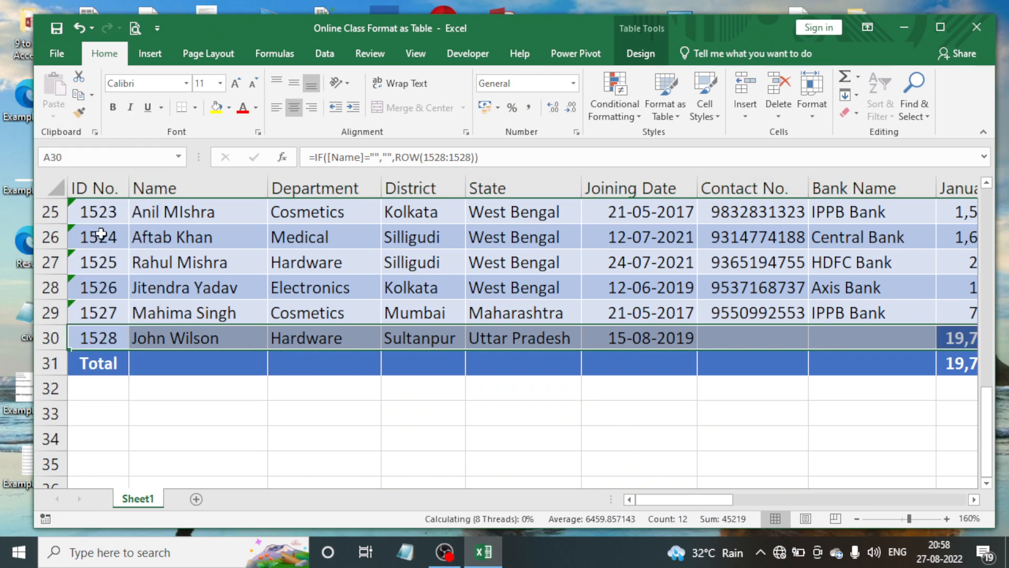
{"action": "left_click", "coordinate": [197, 386]}
{"action": "left_click", "coordinate": [185, 316]}
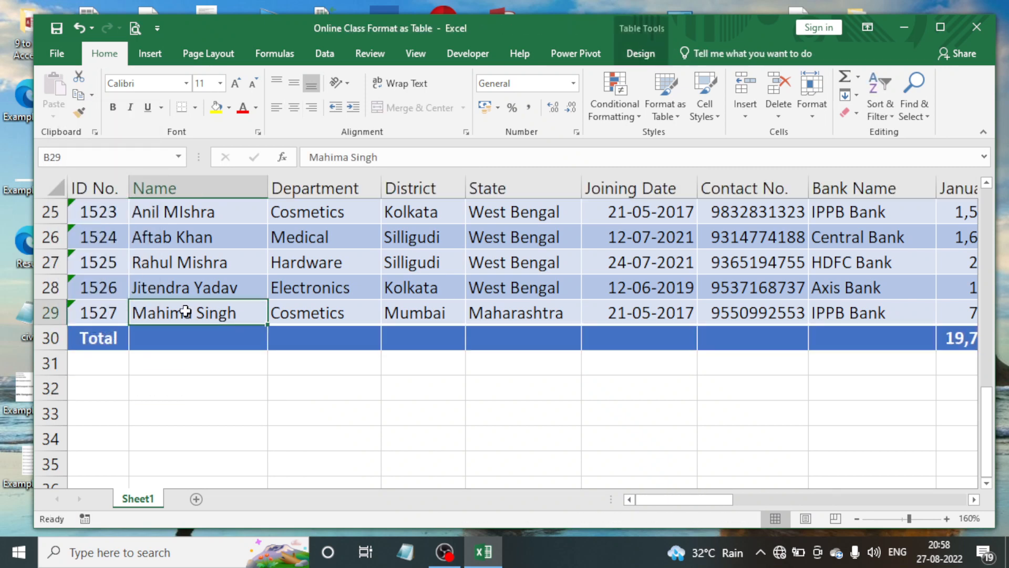
Insert a new worksheet column before the ID No. column at the start of the table
{"action": "scroll", "coordinate": [198, 308], "scroll_direction": "up", "scroll_amount": 8}
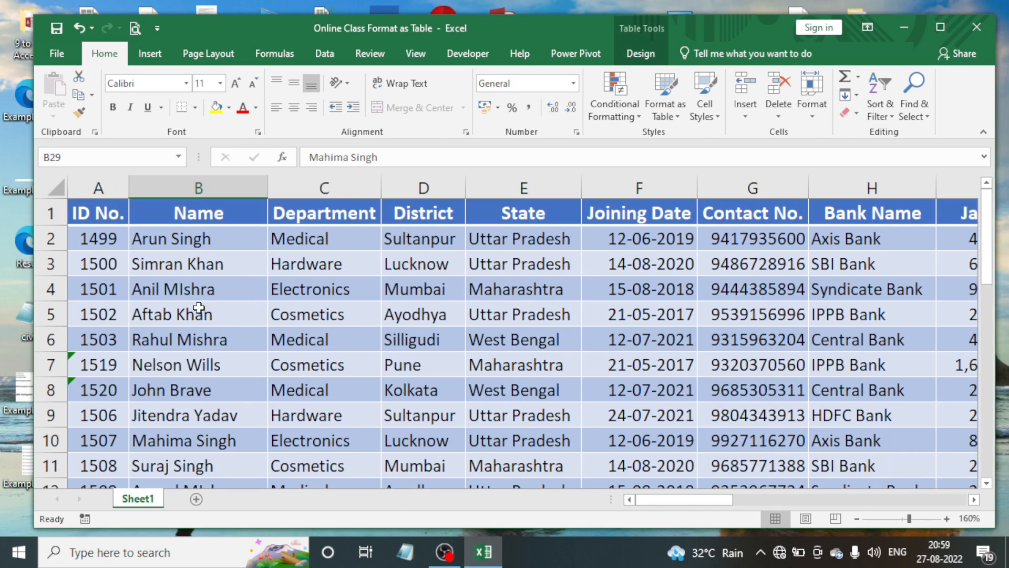
{"action": "left_click", "coordinate": [636, 53]}
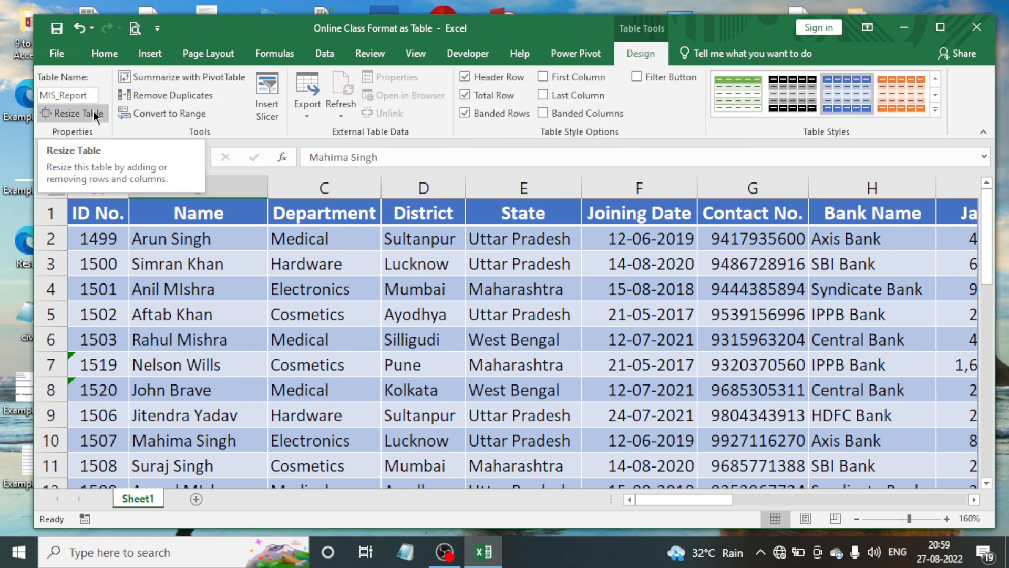
{"action": "left_click", "coordinate": [132, 334]}
{"action": "left_click", "coordinate": [103, 241]}
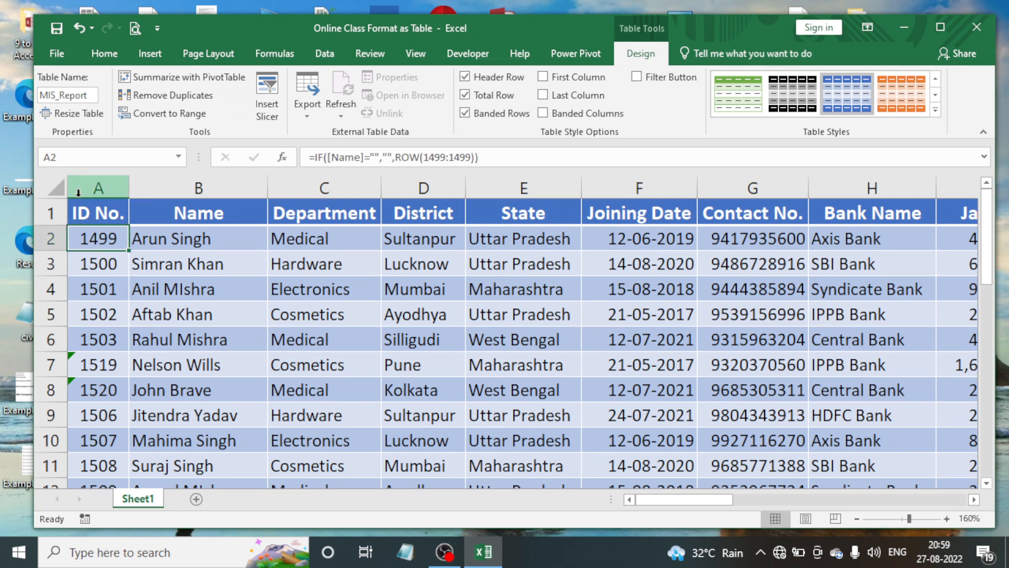
{"action": "right_click", "coordinate": [99, 188]}
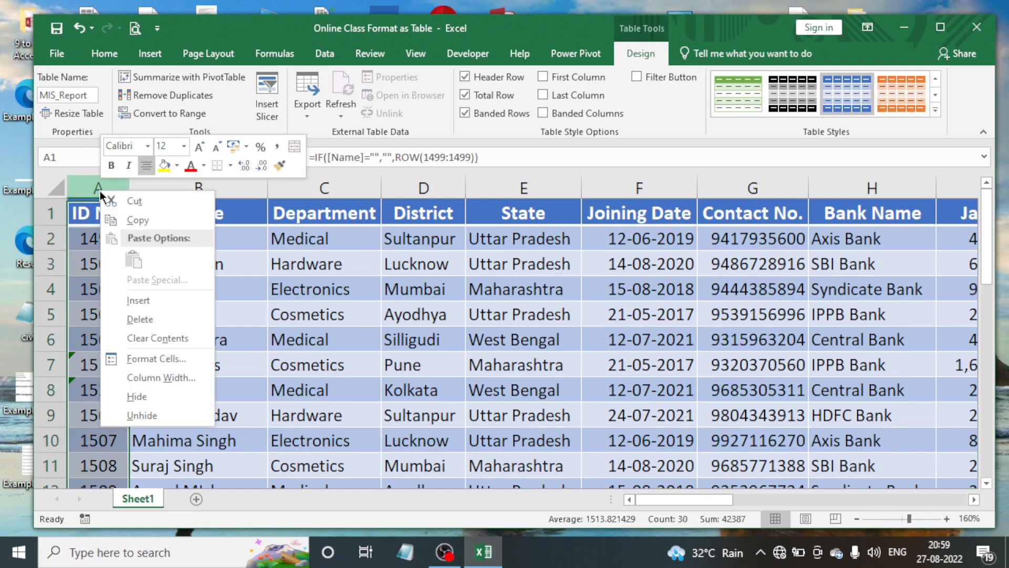
{"action": "left_click", "coordinate": [140, 300]}
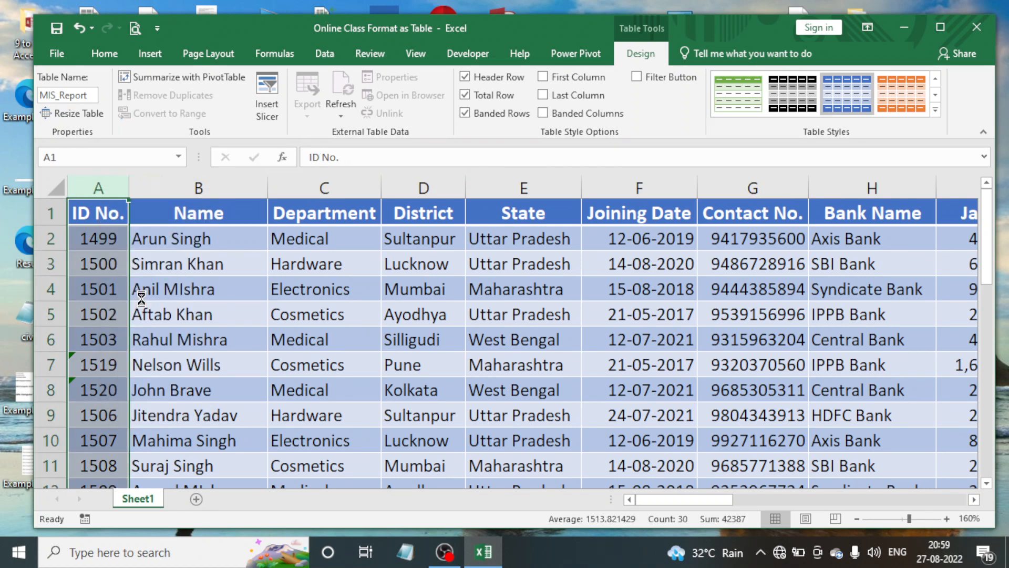
Insert a blank column before ID No. and enter the header "Reg No." in cell A1
{"action": "left_click", "coordinate": [187, 268]}
{"action": "left_click", "coordinate": [105, 215]}
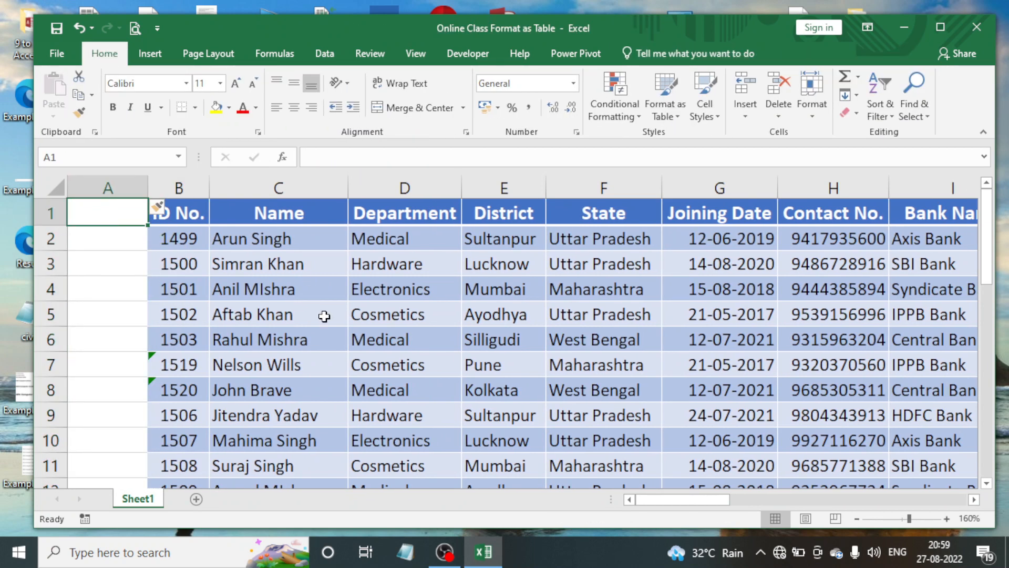
{"action": "type", "text": "Reg"}
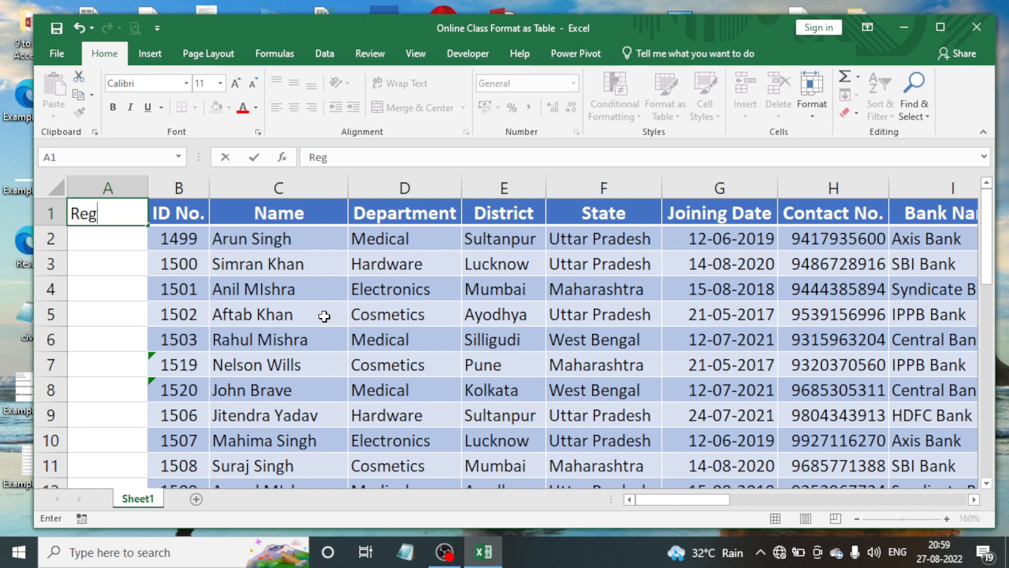
{"action": "type", "text": " No."}
{"action": "key", "text": "Return"}
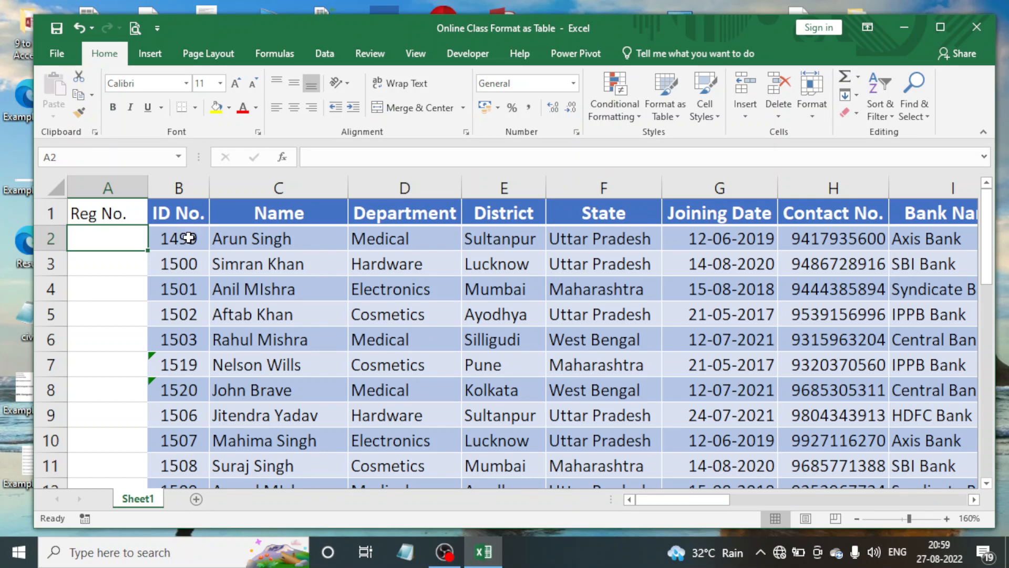
{"action": "left_click", "coordinate": [190, 215]}
{"action": "left_click", "coordinate": [137, 209]}
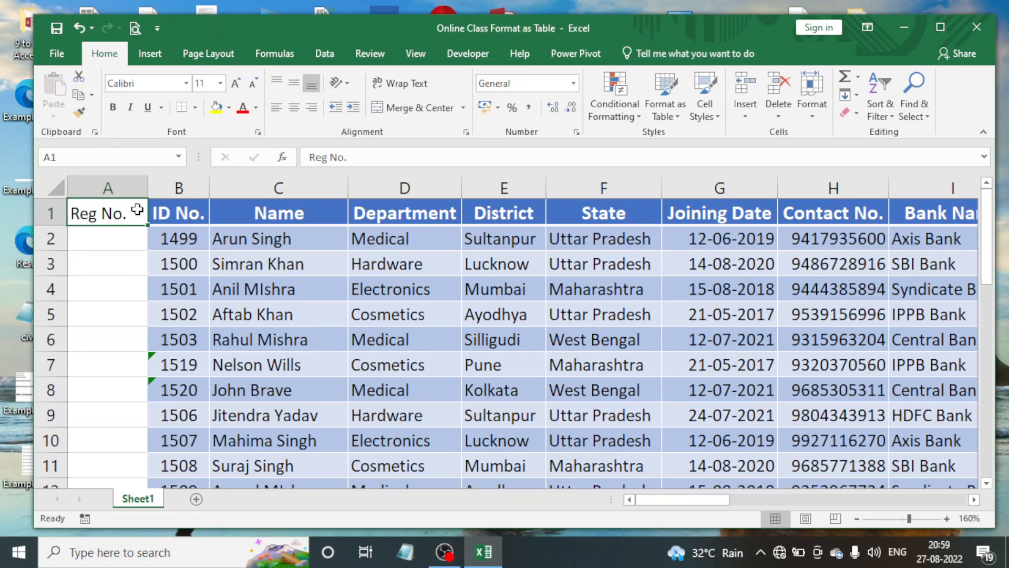
Enter a six-digit registration number in cell A2 under the Reg No. header
{"action": "left_click", "coordinate": [131, 238]}
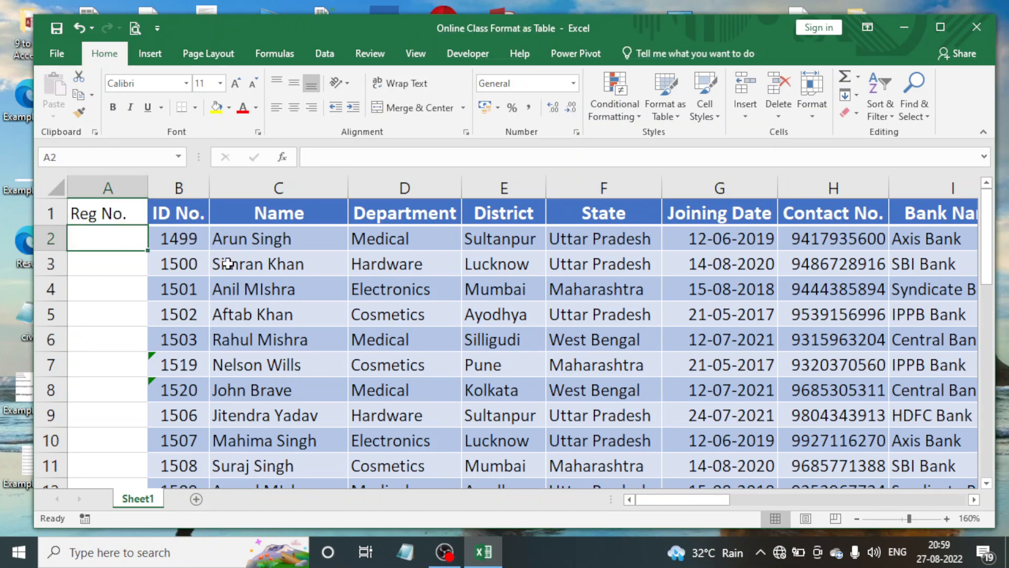
{"action": "type", "text": "1"}
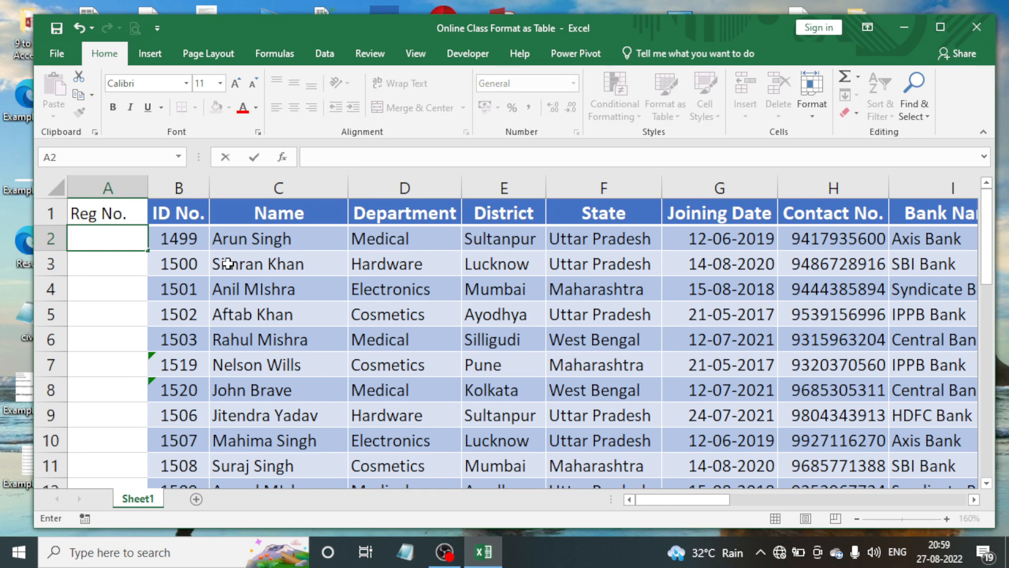
{"action": "type", "text": "26578"}
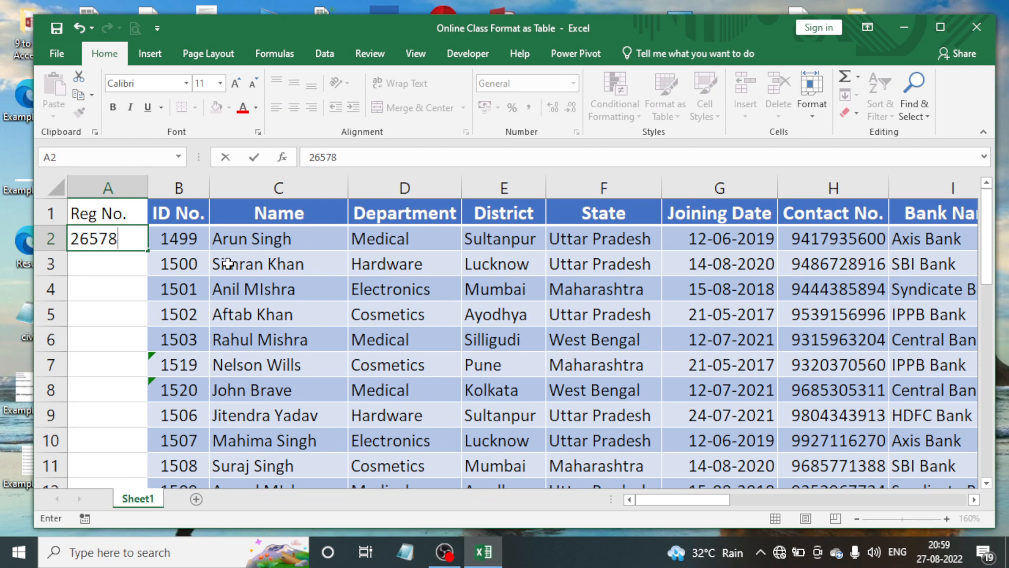
{"action": "type", "text": "9"}
{"action": "key", "text": "Return"}
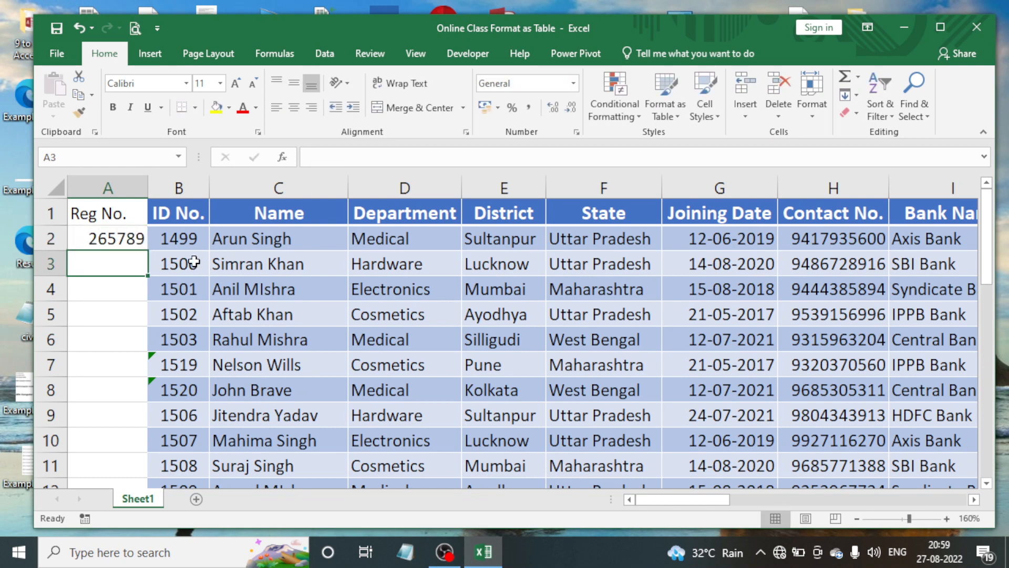
Fill the registration number from A2 down to A29 as a consecutive series
{"action": "left_click", "coordinate": [106, 242]}
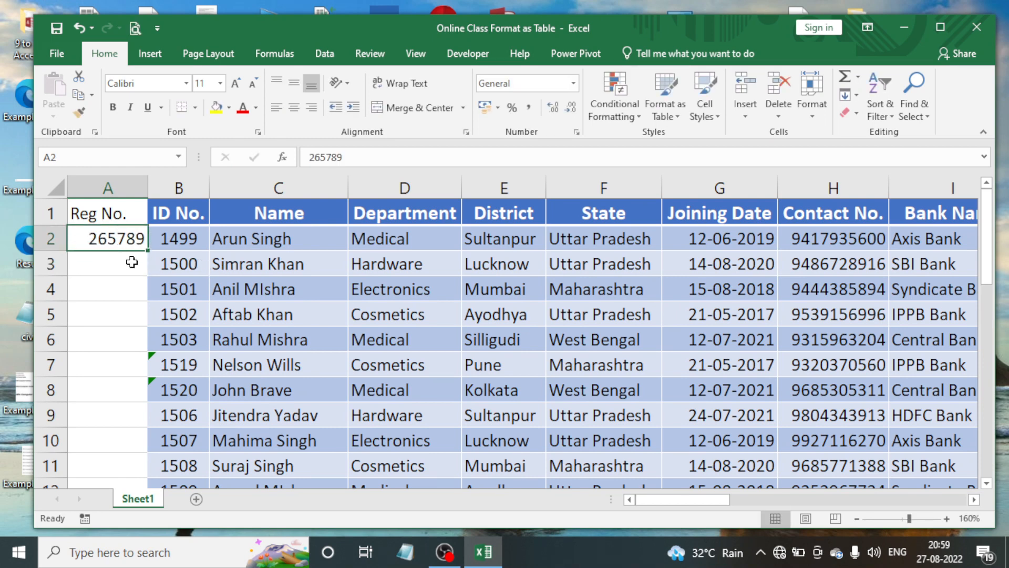
{"action": "left_click_drag", "start_coordinate": [148, 250], "coordinate": [113, 367]}
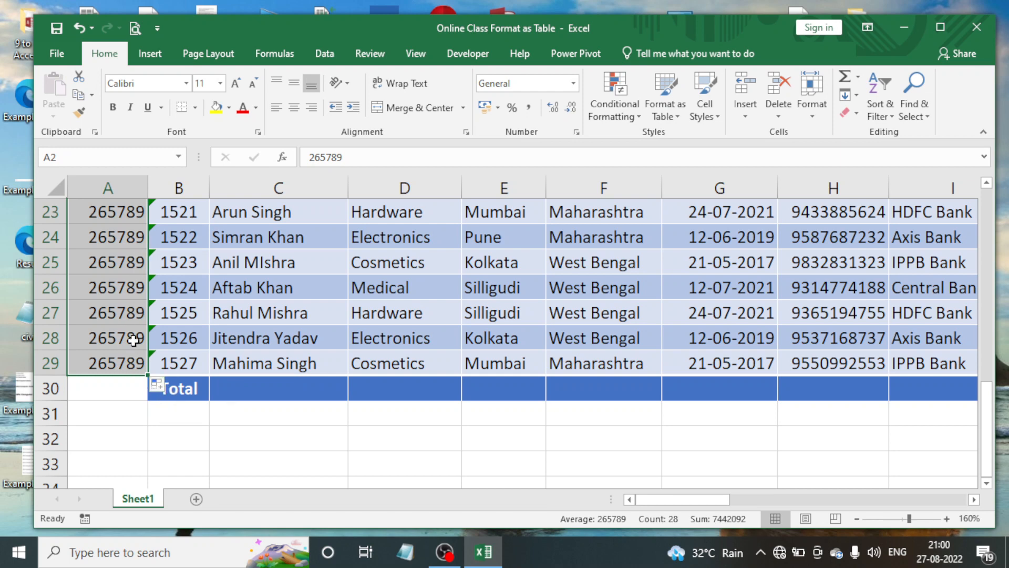
{"action": "left_click", "coordinate": [164, 384]}
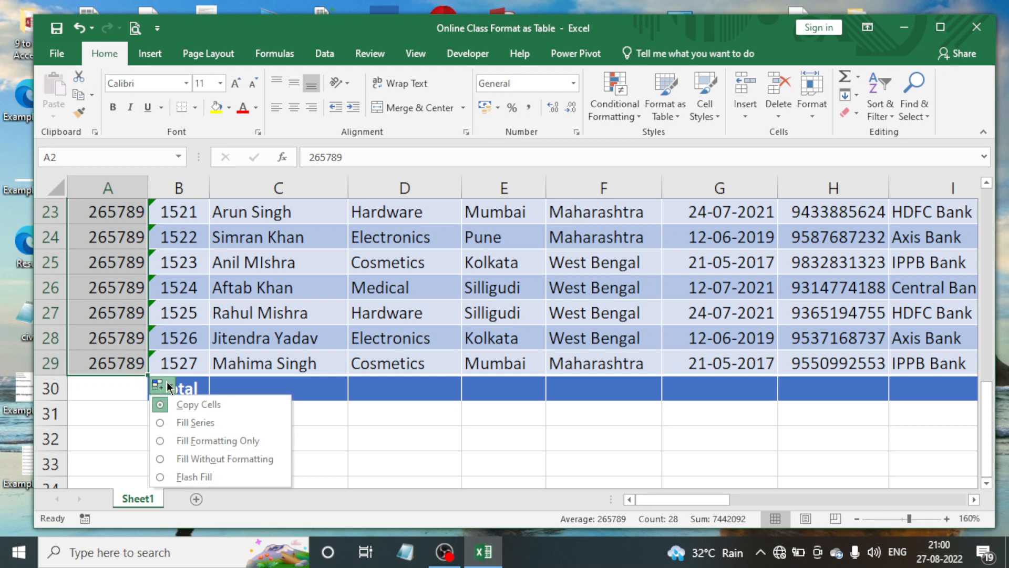
{"action": "left_click", "coordinate": [182, 418]}
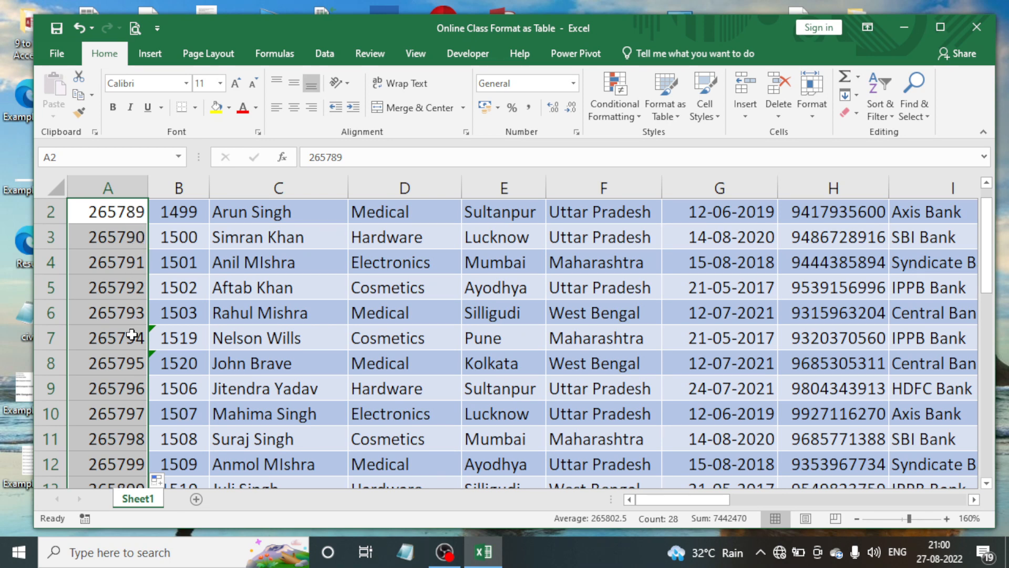
Compare the Reg No. cells with the neighbouring table cells to check whether the new column belongs to the MIS_Report table
{"action": "left_click", "coordinate": [119, 287]}
{"action": "scroll", "coordinate": [117, 287], "scroll_direction": "up", "scroll_amount": 1}
{"action": "left_click", "coordinate": [105, 273]}
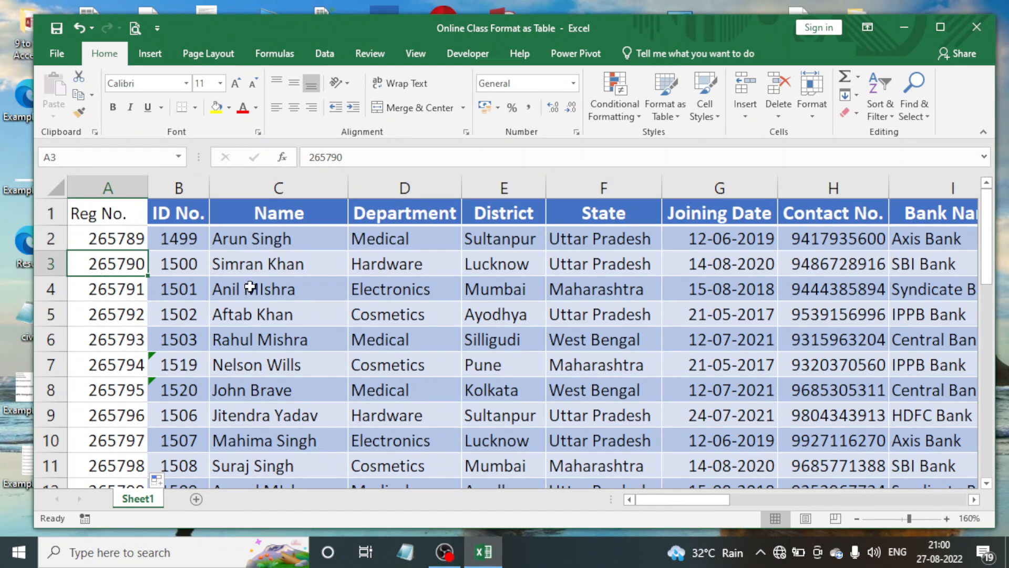
{"action": "left_click", "coordinate": [272, 260]}
{"action": "left_click", "coordinate": [120, 237]}
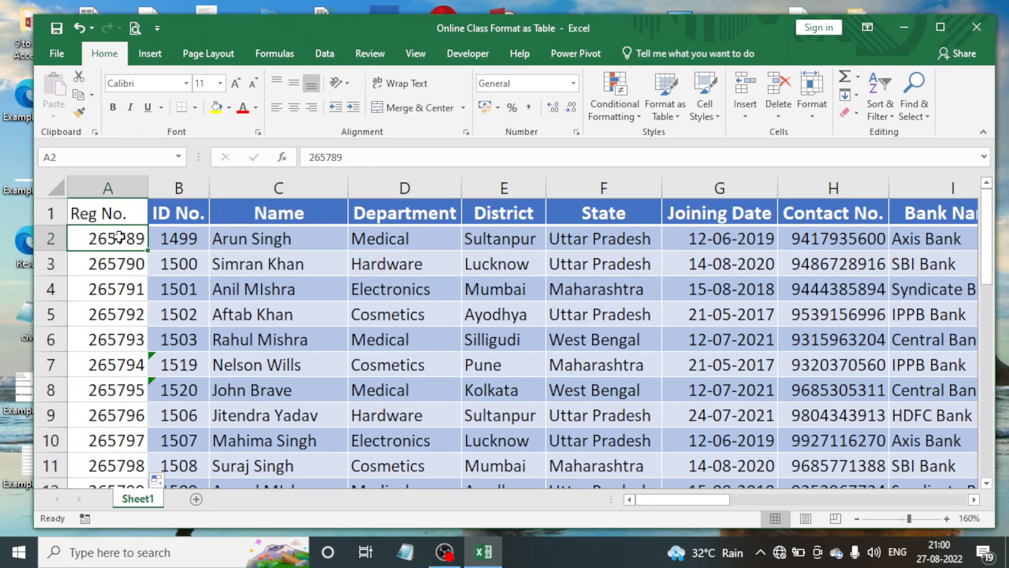
{"action": "left_click", "coordinate": [251, 265]}
{"action": "left_click", "coordinate": [641, 53]}
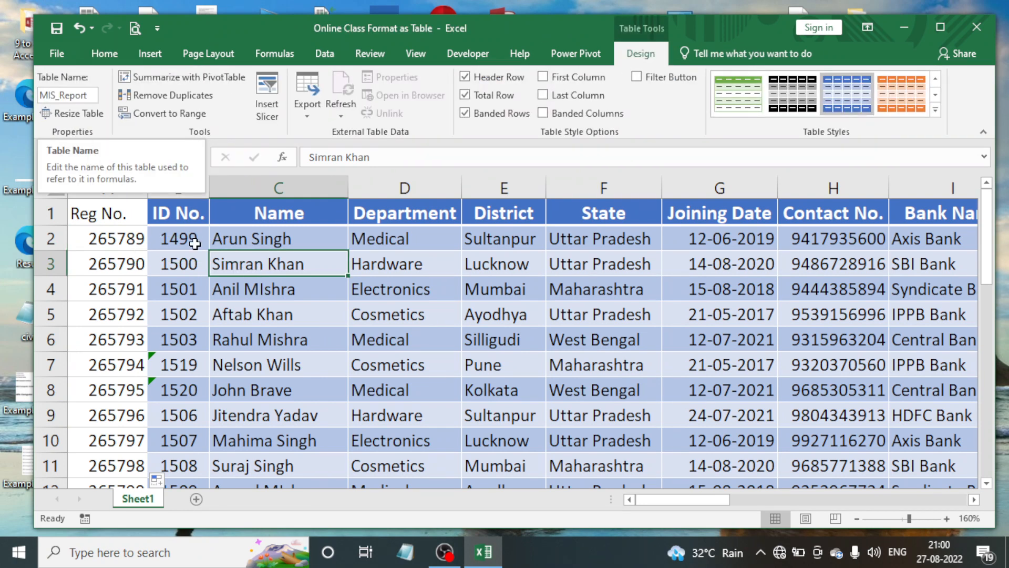
{"action": "left_click", "coordinate": [252, 291]}
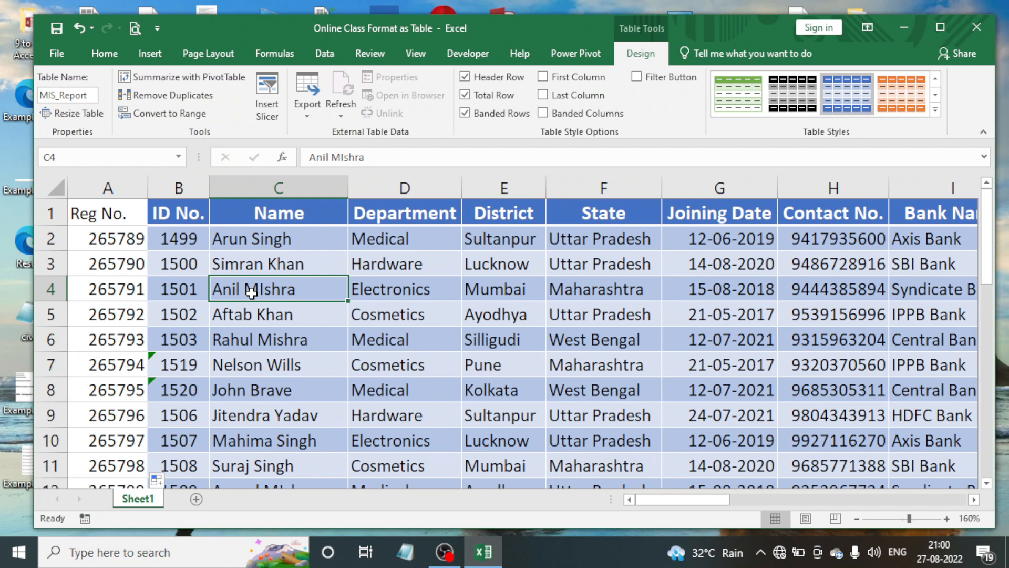
{"action": "left_click", "coordinate": [119, 264]}
{"action": "left_click_drag", "start_coordinate": [105, 212], "coordinate": [107, 383]}
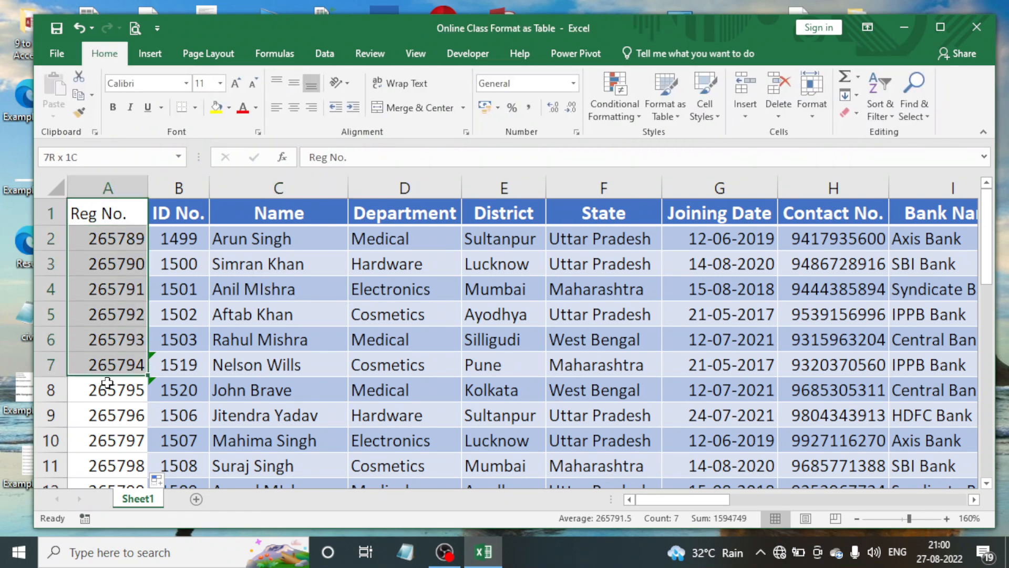
{"action": "left_click", "coordinate": [114, 319]}
{"action": "left_click", "coordinate": [234, 292]}
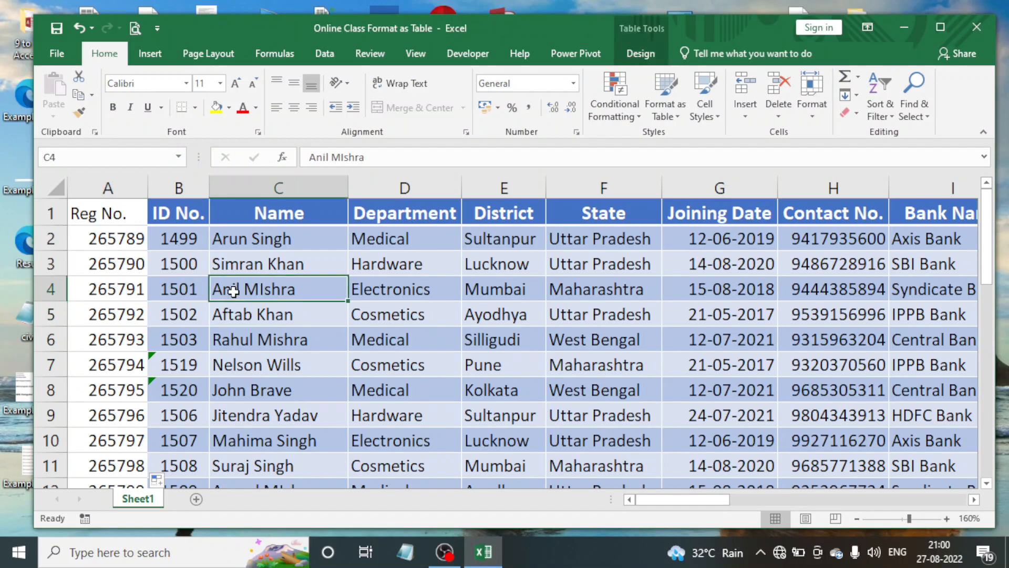
{"action": "left_click_drag", "start_coordinate": [108, 214], "coordinate": [116, 432]}
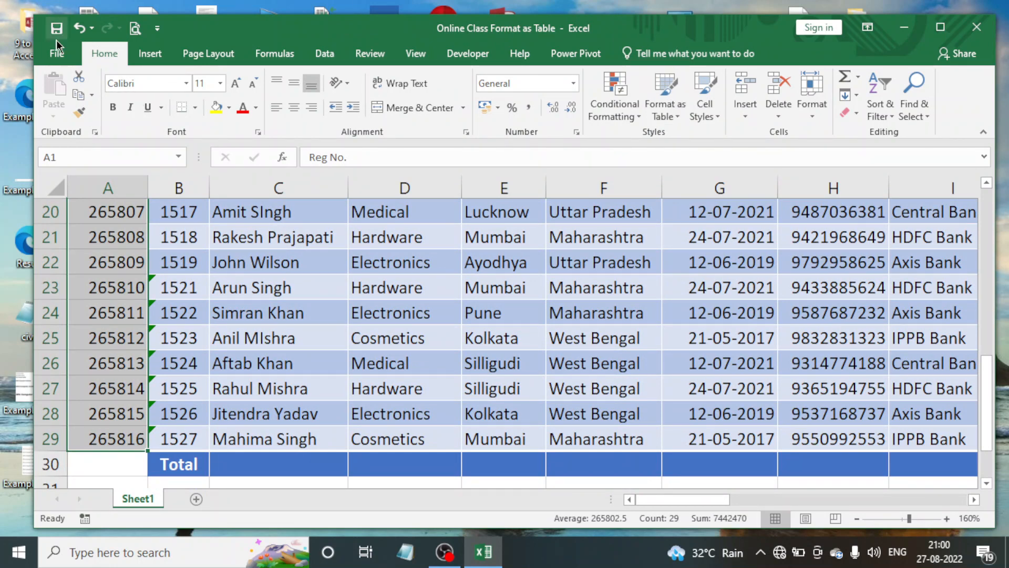
{"action": "left_click", "coordinate": [662, 98]}
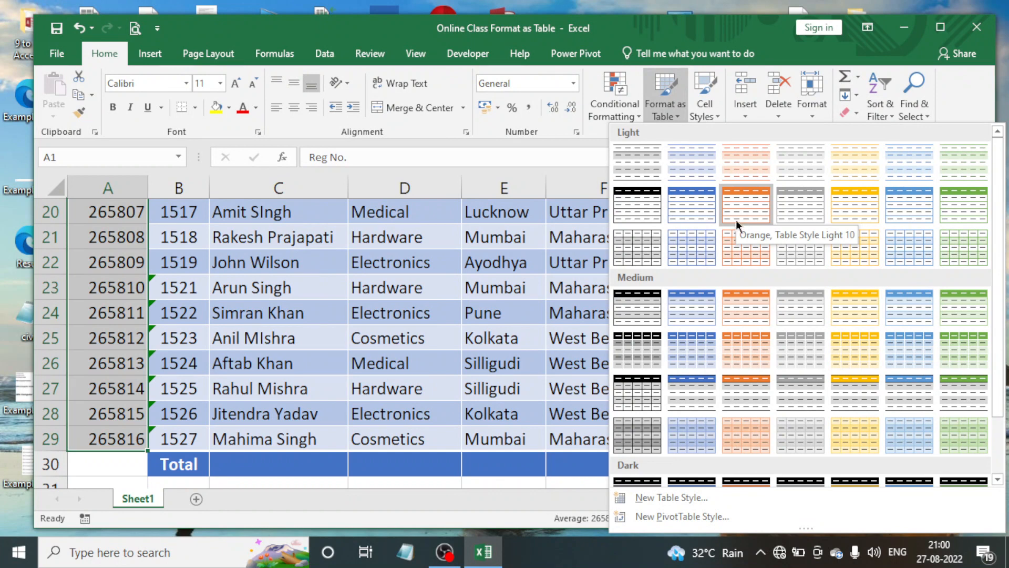
{"action": "left_click", "coordinate": [418, 280]}
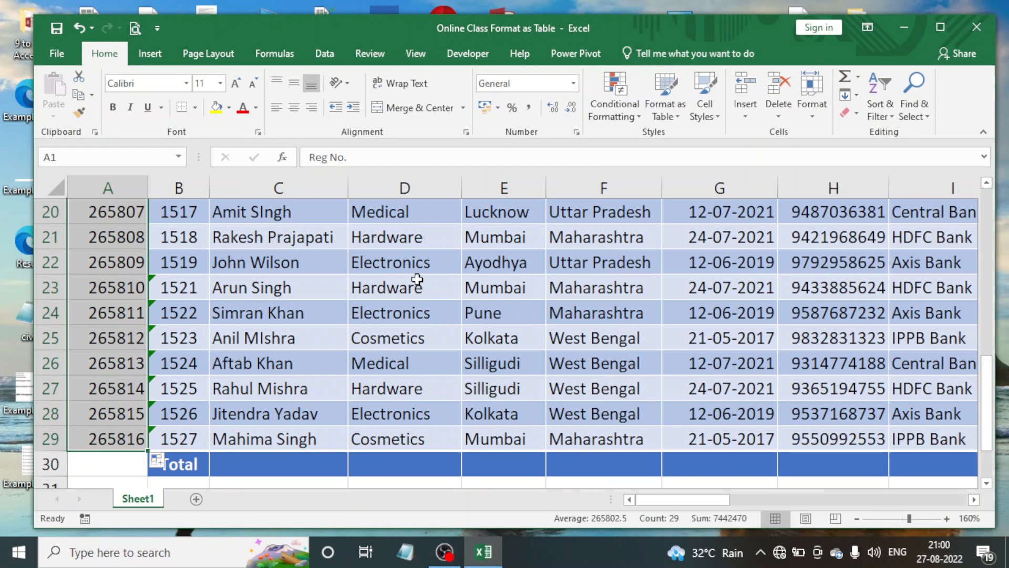
{"action": "left_click", "coordinate": [667, 113]}
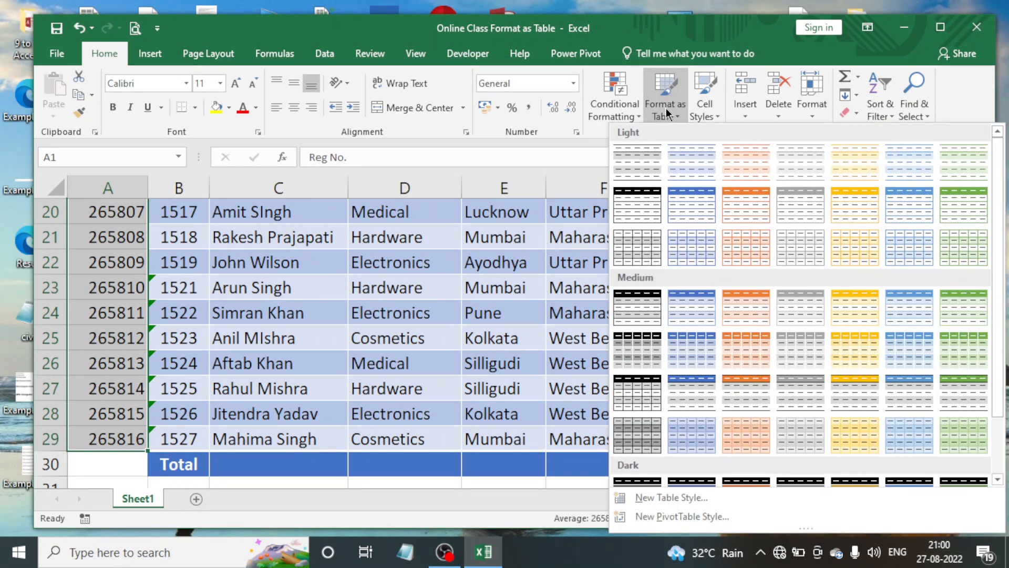
{"action": "left_click", "coordinate": [419, 313]}
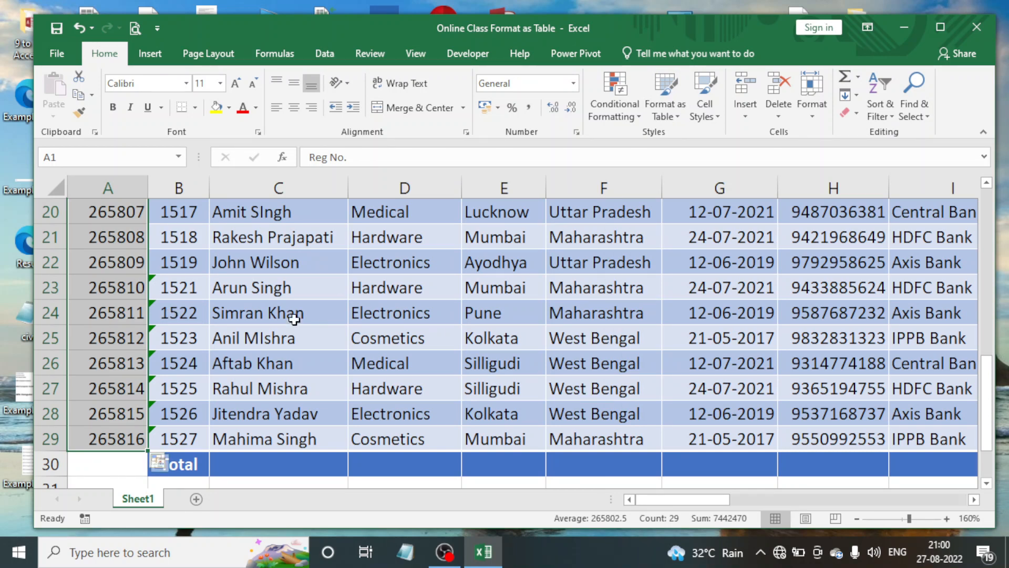
{"action": "left_click", "coordinate": [105, 302]}
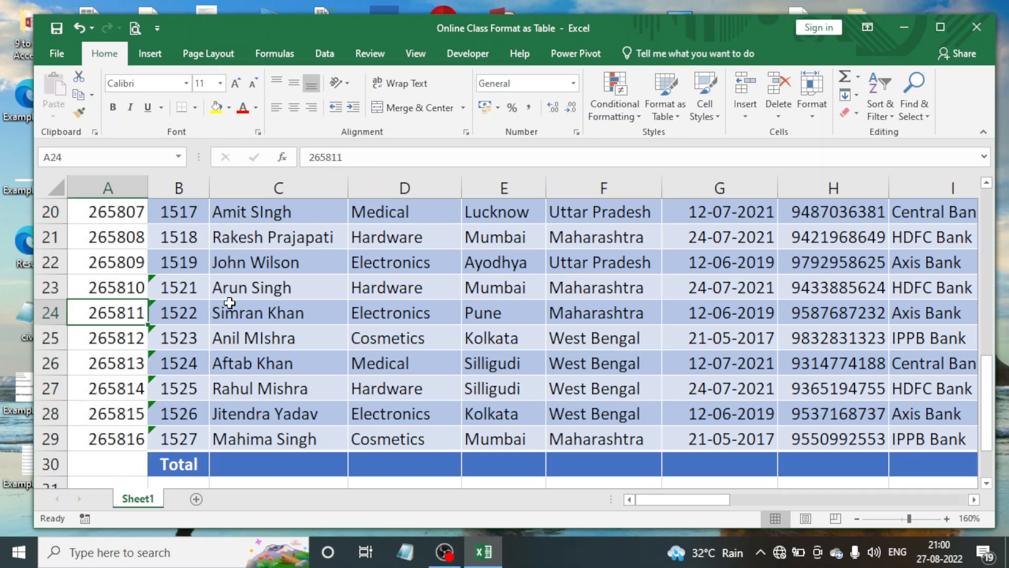
Resize the MIS_Report table to the range $A$1:$AA$30 so it includes the Reg No. column
{"action": "scroll", "coordinate": [228, 303], "scroll_direction": "up", "scroll_amount": 7}
{"action": "left_click", "coordinate": [397, 258]}
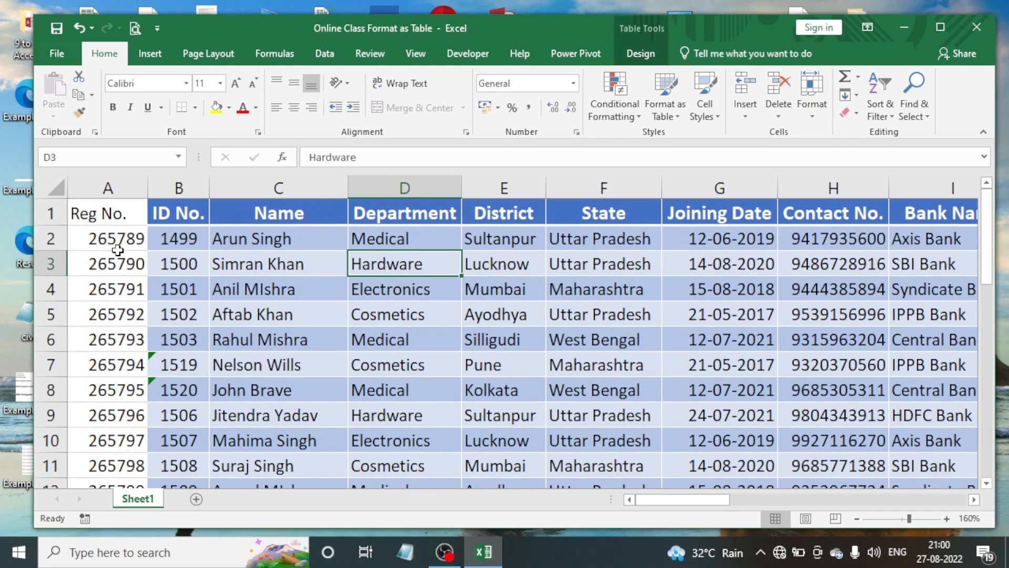
{"action": "left_click", "coordinate": [292, 265]}
{"action": "left_click", "coordinate": [641, 53]}
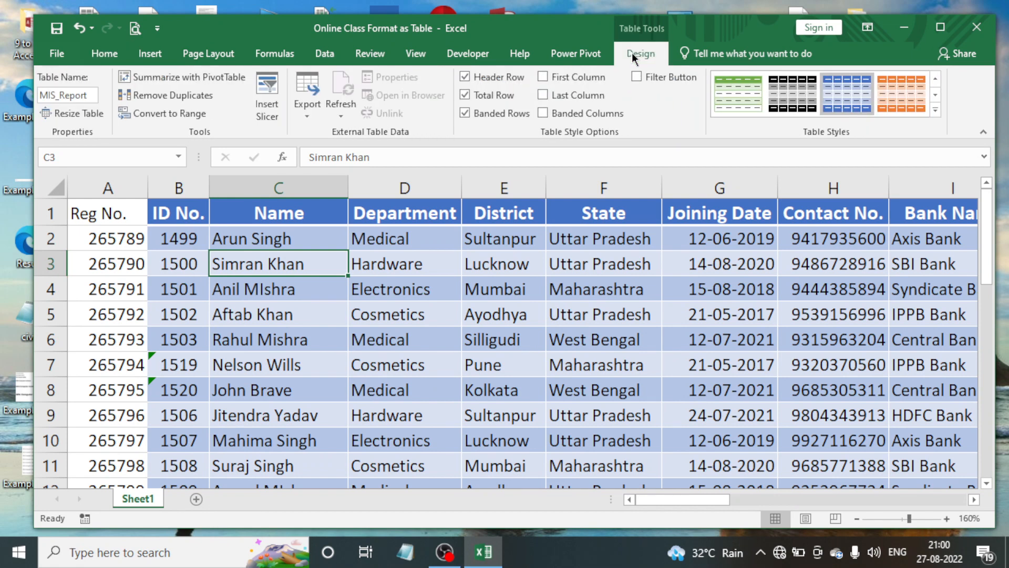
{"action": "left_click", "coordinate": [96, 115]}
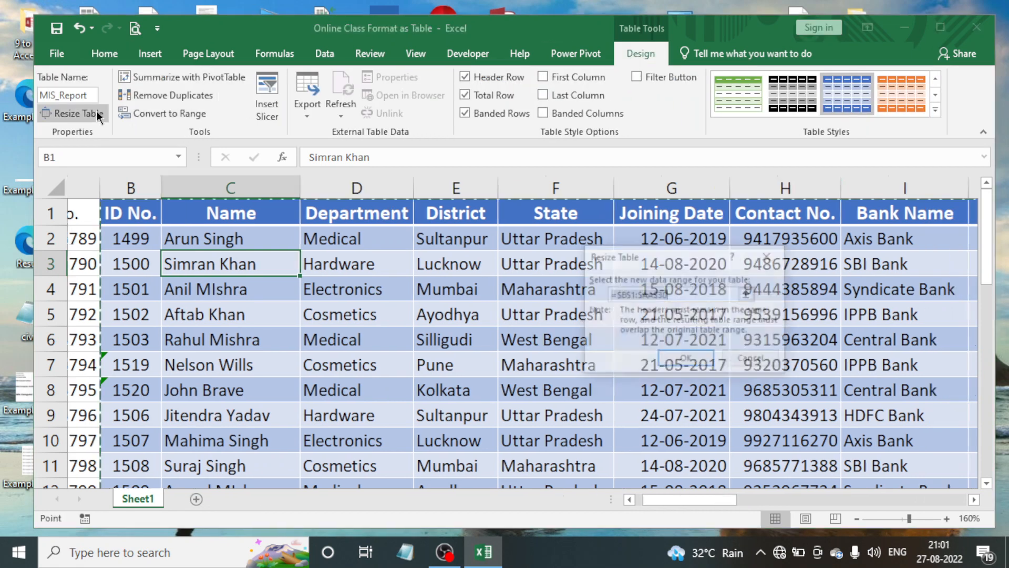
{"action": "left_click_drag", "start_coordinate": [706, 499], "coordinate": [693, 500]}
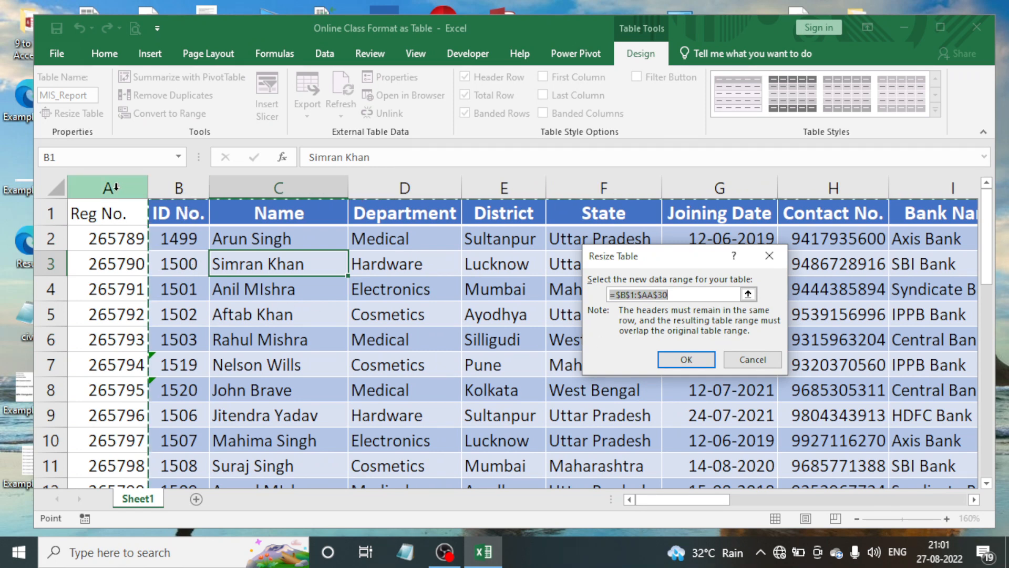
{"action": "left_click", "coordinate": [626, 294]}
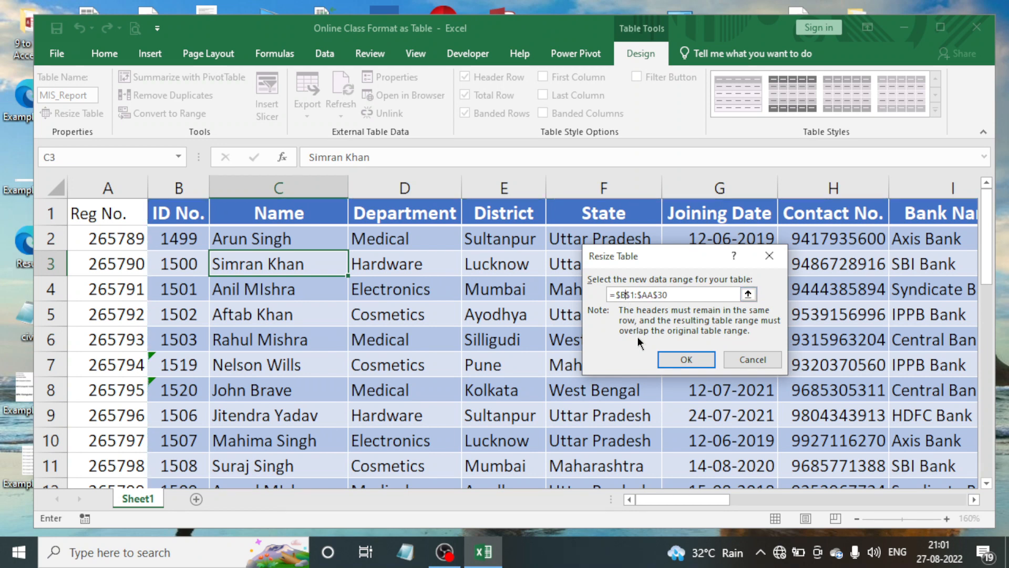
{"action": "key", "text": "BackSpace"}
{"action": "type", "text": "A"}
{"action": "left_click", "coordinate": [682, 360]}
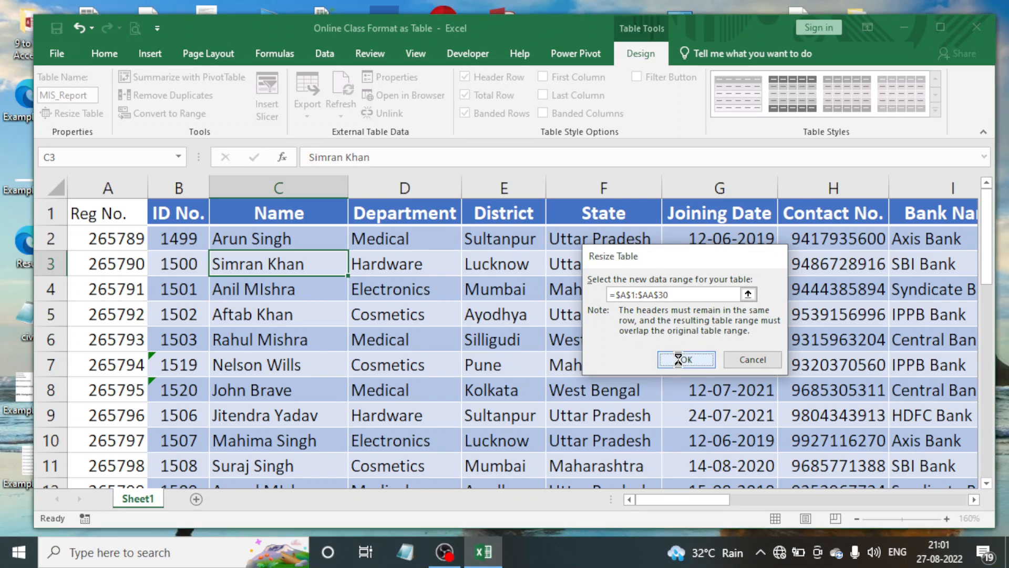
{"action": "left_click", "coordinate": [309, 311]}
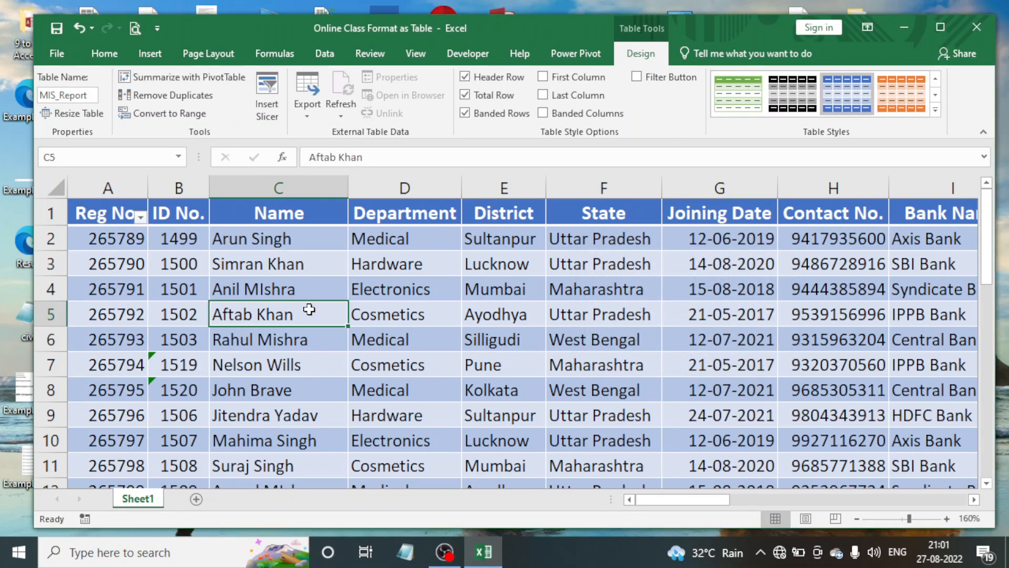
{"action": "left_click", "coordinate": [386, 289]}
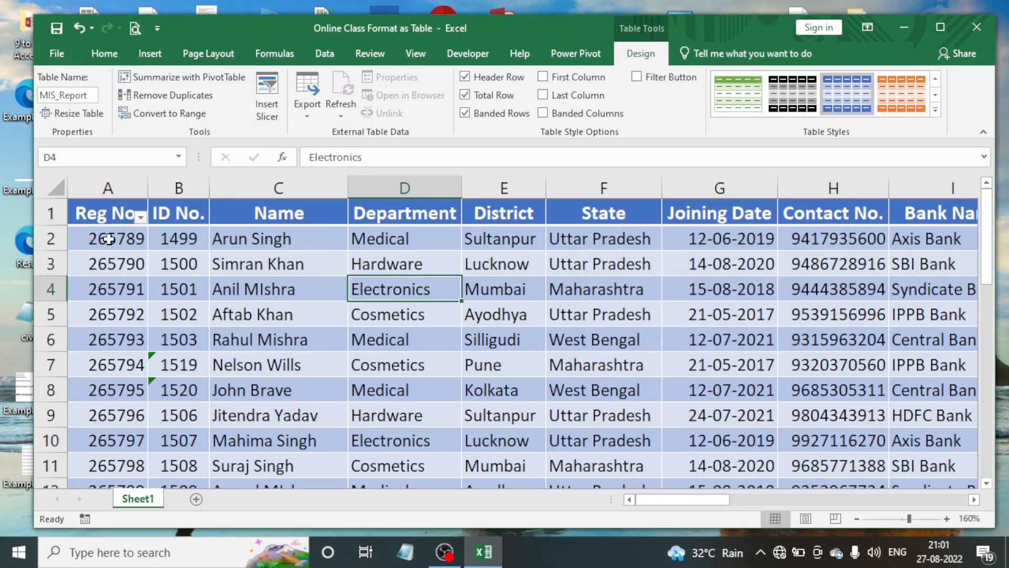
{"action": "left_click_drag", "start_coordinate": [107, 237], "coordinate": [95, 441]}
{"action": "left_click", "coordinate": [232, 288]}
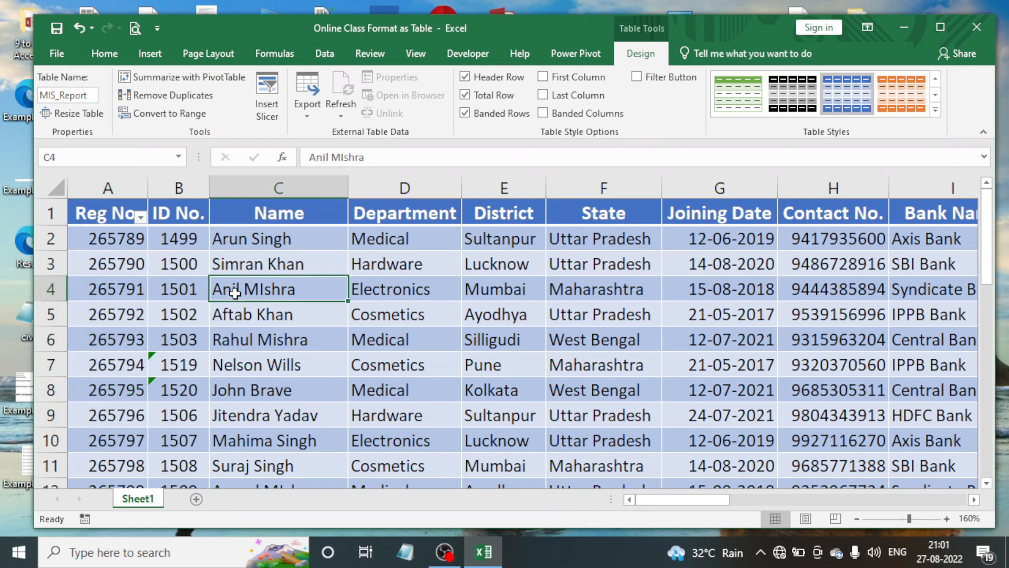
{"action": "left_click", "coordinate": [267, 255]}
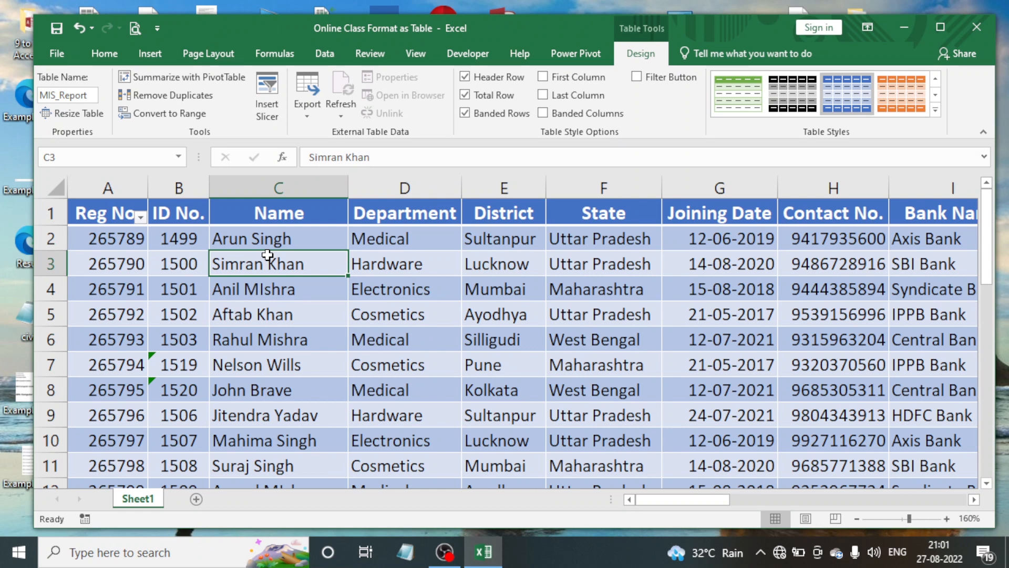
{"action": "left_click", "coordinate": [380, 262]}
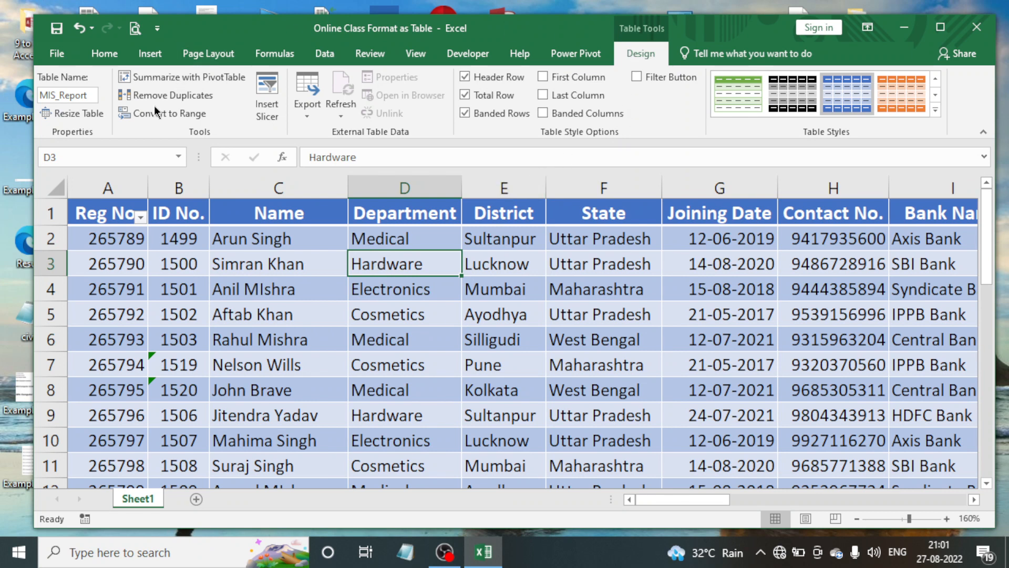
Insert a slicer for the District field of the MIS_Report table
{"action": "left_click", "coordinate": [316, 262]}
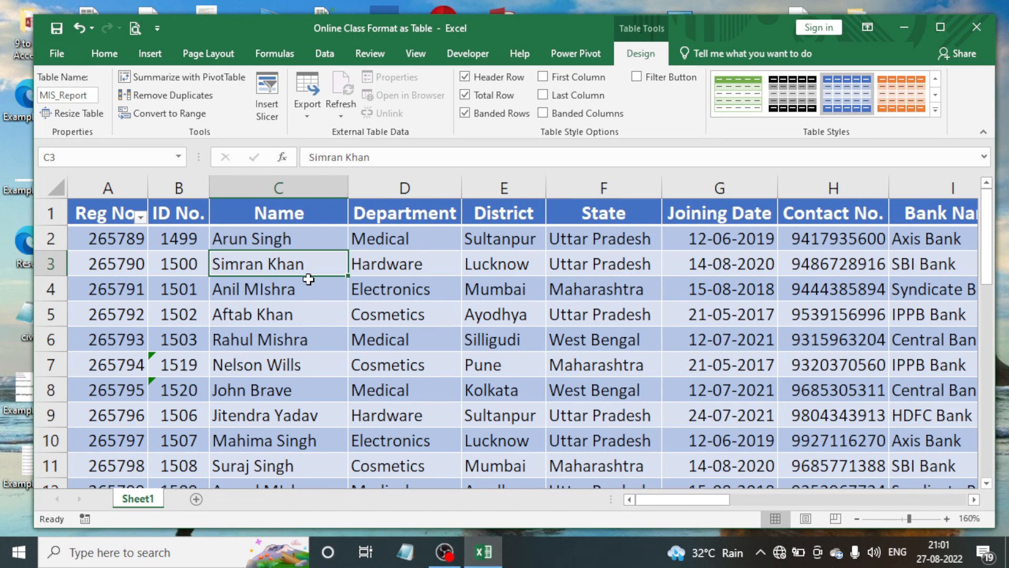
{"action": "scroll", "coordinate": [308, 280], "scroll_direction": "down", "scroll_amount": 6}
{"action": "scroll", "coordinate": [308, 284], "scroll_direction": "up", "scroll_amount": 6}
{"action": "left_click", "coordinate": [267, 100]}
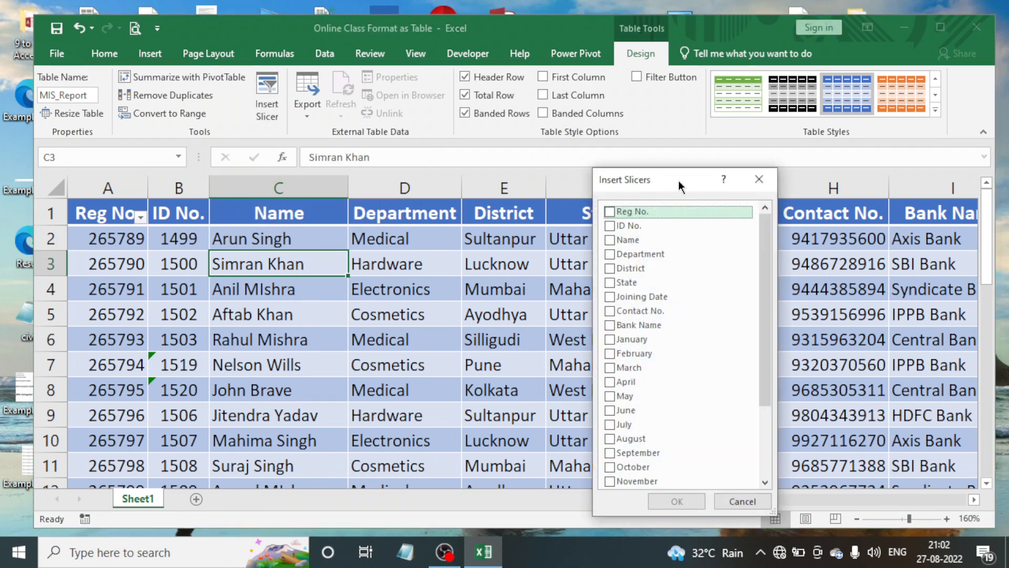
{"action": "mouse_move", "coordinate": [679, 180]}
{"action": "left_mouse_down"}
{"action": "mouse_move", "coordinate": [685, 212]}
{"action": "mouse_move", "coordinate": [683, 176]}
{"action": "left_mouse_up"}
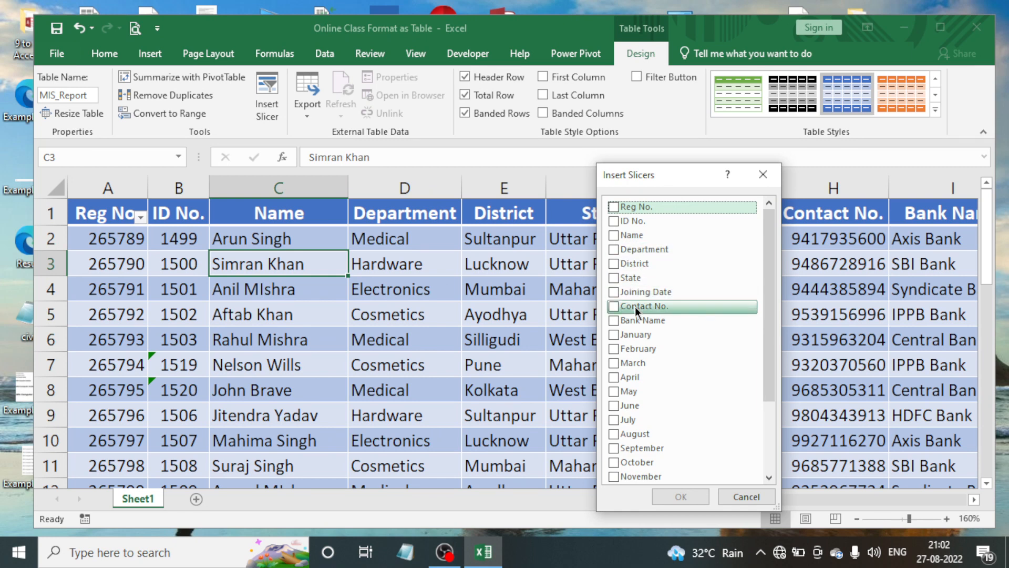
{"action": "left_click", "coordinate": [614, 263]}
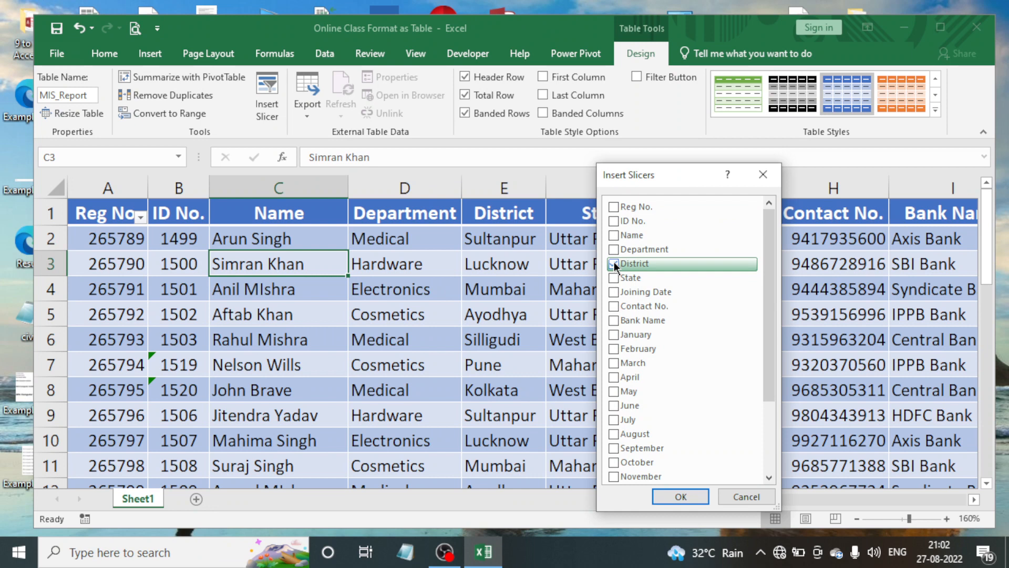
{"action": "left_click", "coordinate": [681, 496]}
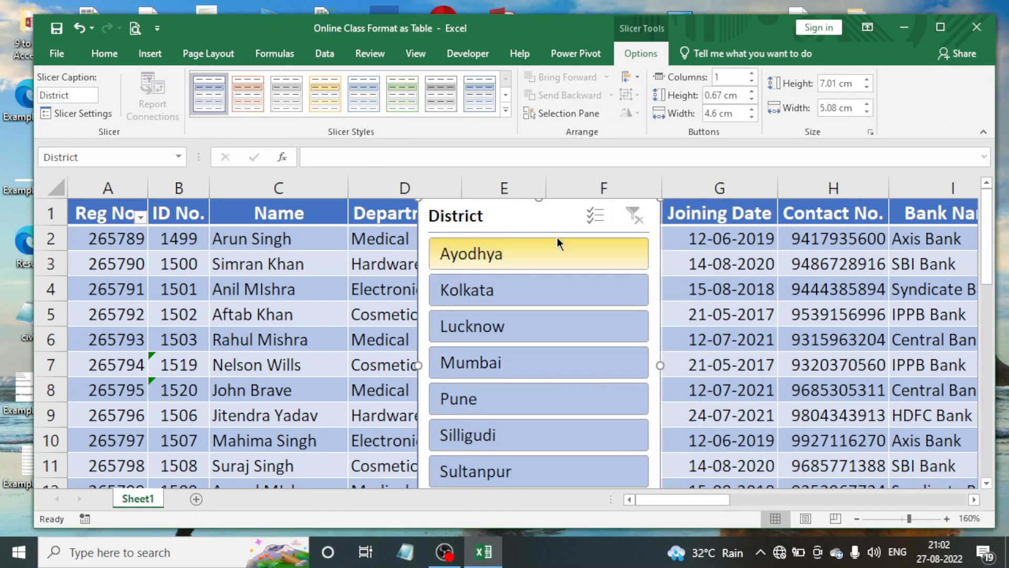
Reposition the District slicer over the Department to State columns and move the workbook window lower on the desktop
{"action": "left_click_drag", "start_coordinate": [550, 216], "coordinate": [613, 215]}
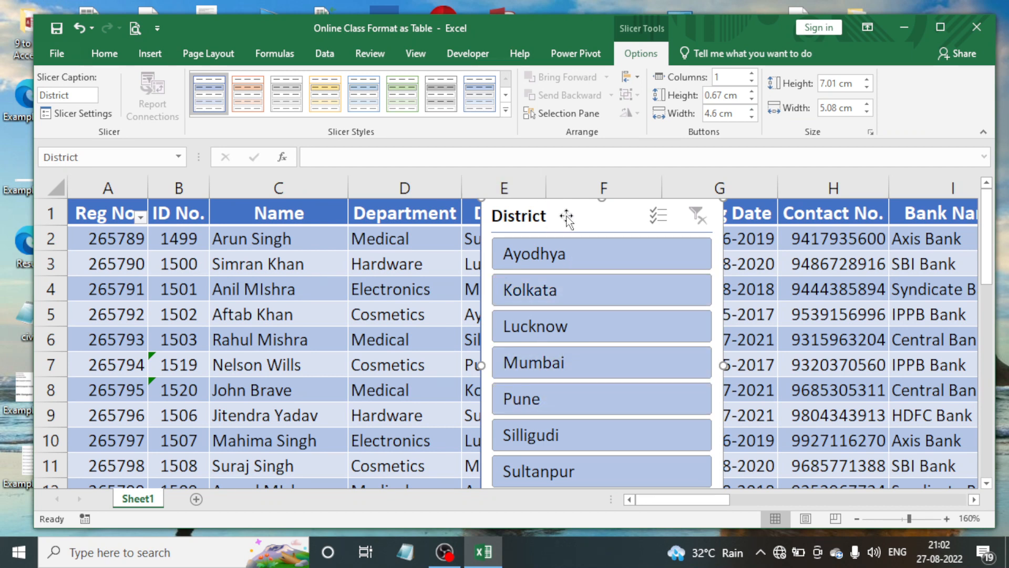
{"action": "left_click_drag", "start_coordinate": [567, 217], "coordinate": [487, 225]}
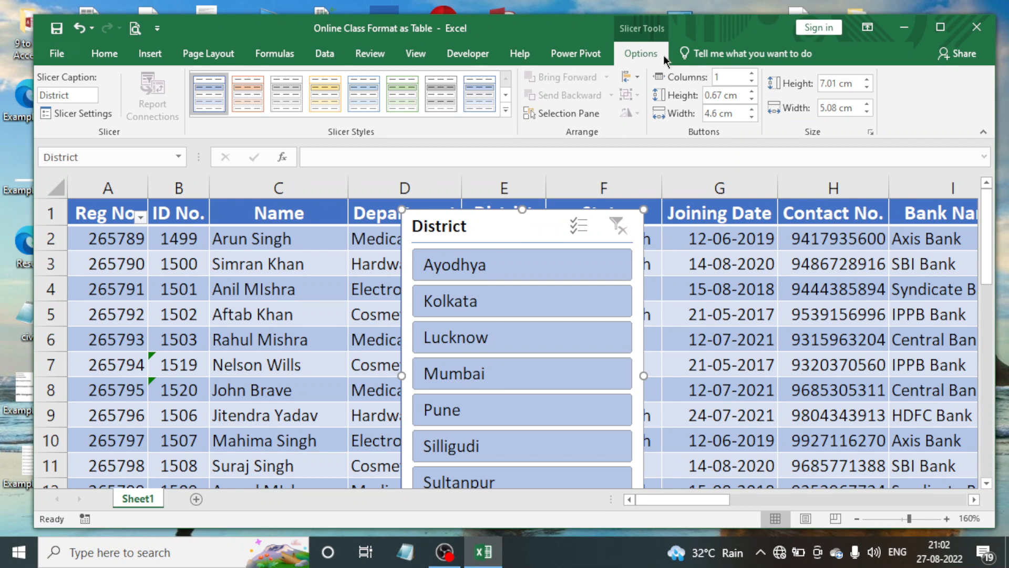
{"action": "left_click_drag", "start_coordinate": [688, 14], "coordinate": [694, 51]}
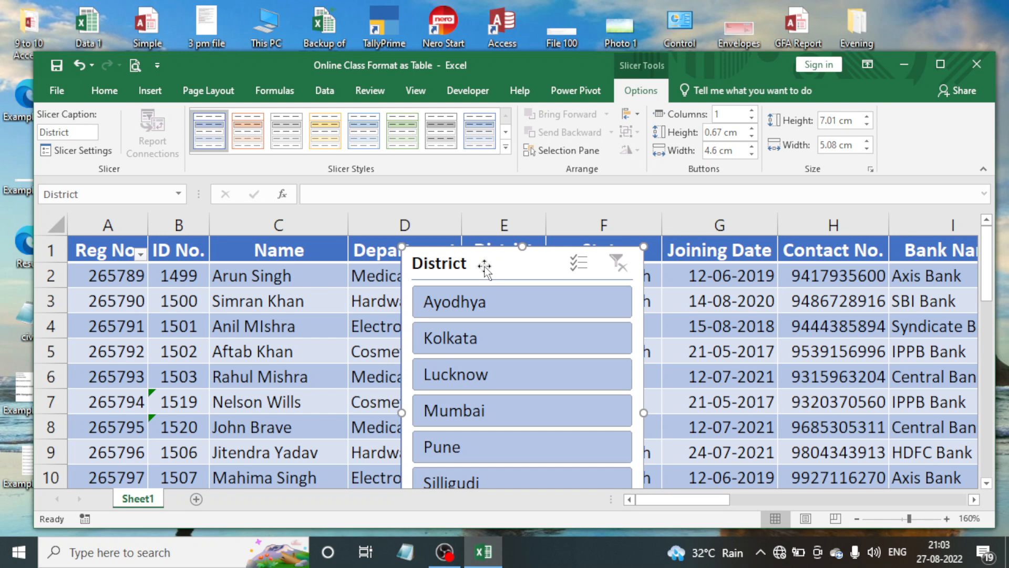
Compare the design tools offered for a selected table cell with the options offered for the selected District slicer
{"action": "left_click", "coordinate": [704, 298]}
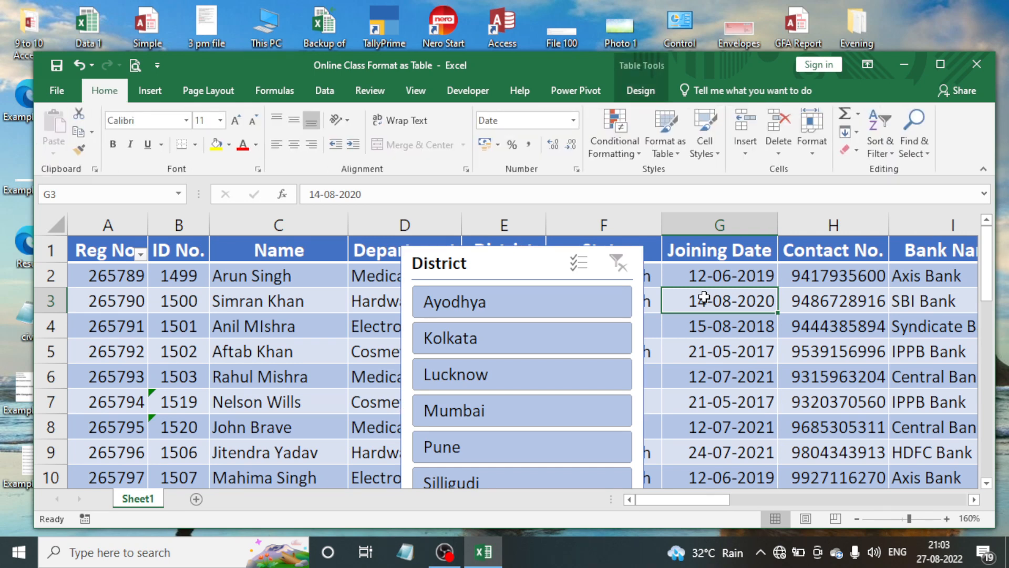
{"action": "left_click", "coordinate": [638, 92]}
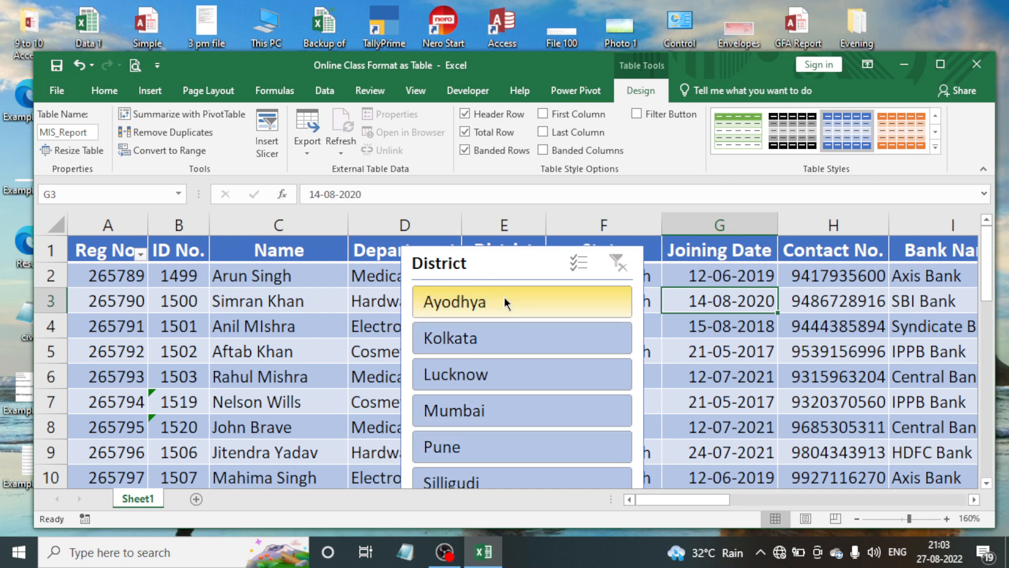
{"action": "left_click", "coordinate": [510, 259]}
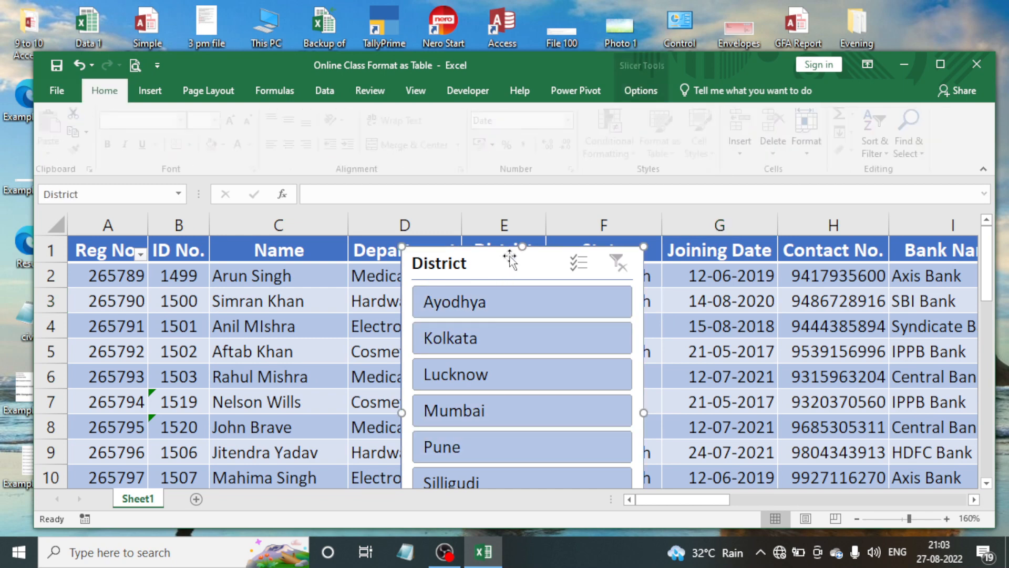
{"action": "left_click", "coordinate": [642, 90]}
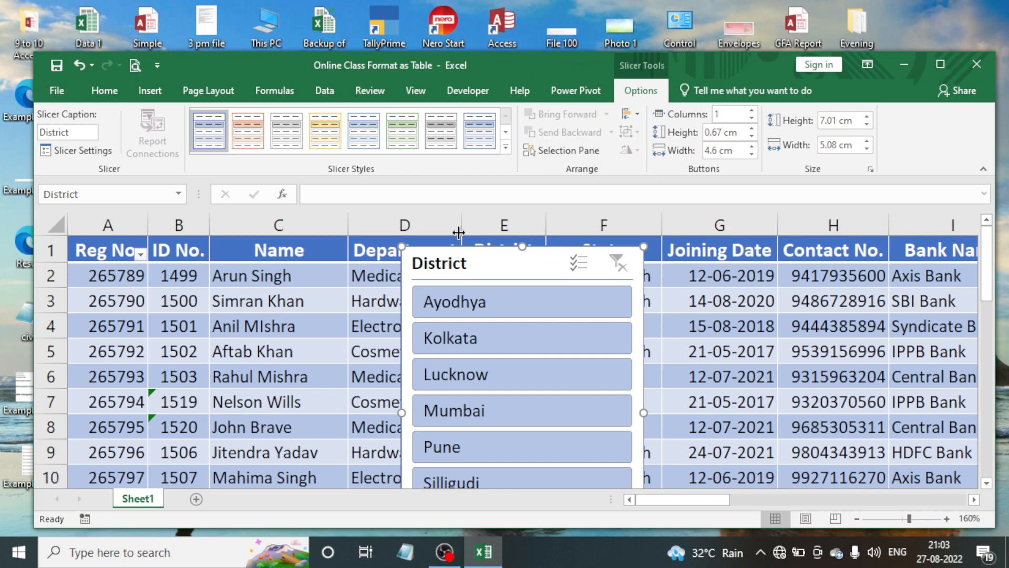
Try the dark orange, blue, grey and green styles on the District slicer, returning to dark orange
{"action": "left_click", "coordinate": [506, 147]}
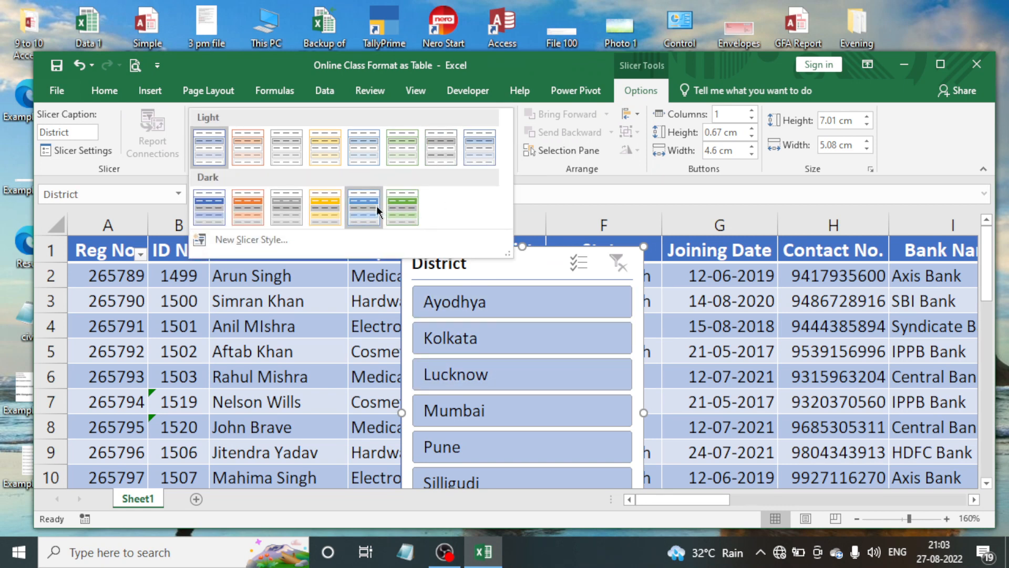
{"action": "left_click", "coordinate": [239, 211]}
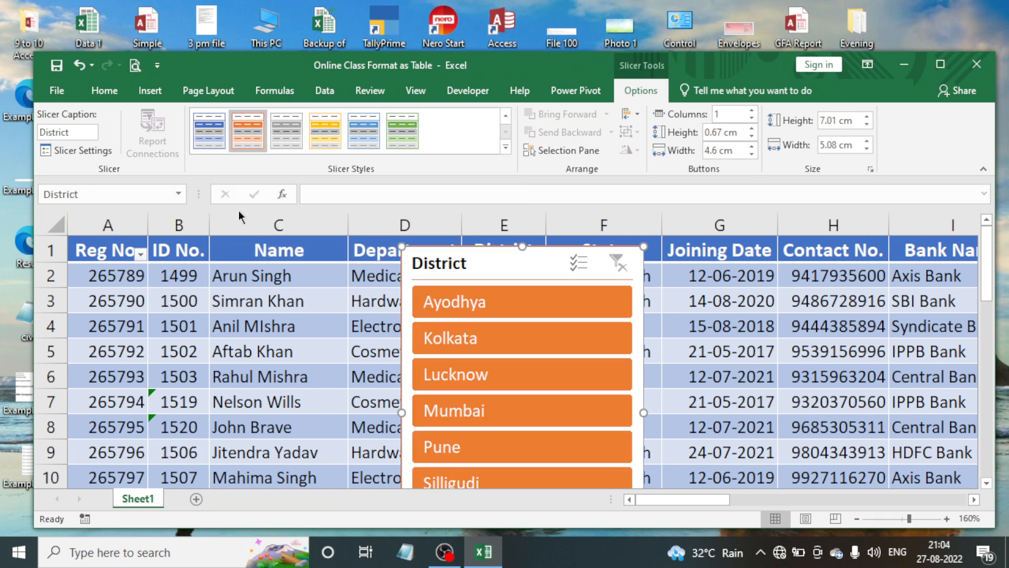
{"action": "left_click", "coordinate": [213, 143]}
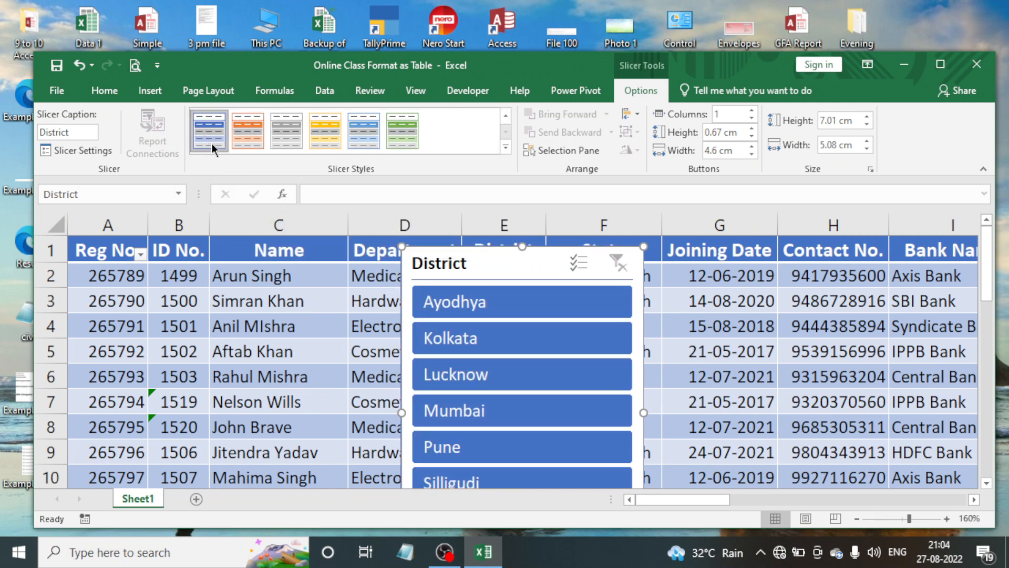
{"action": "left_click", "coordinate": [285, 134]}
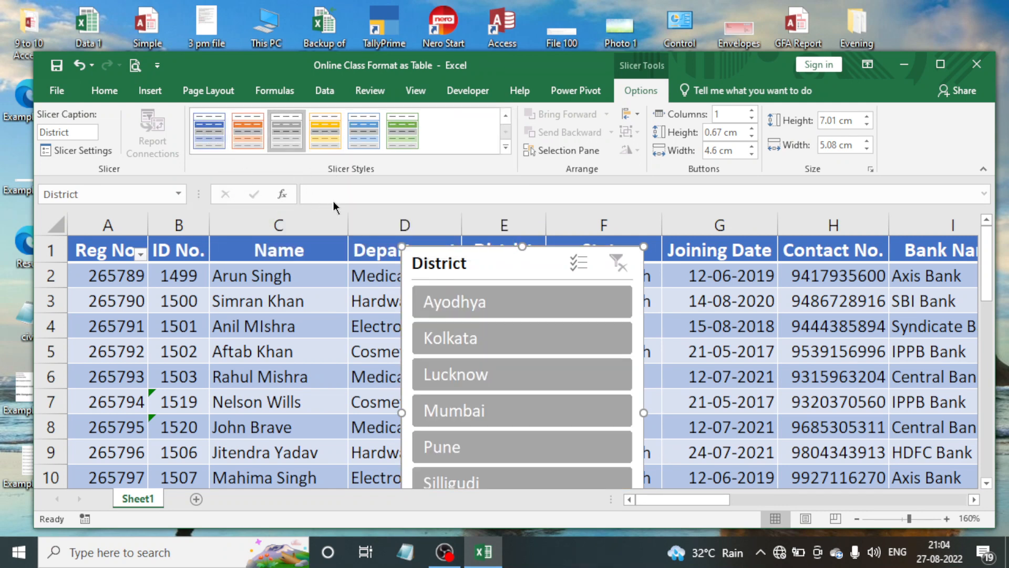
{"action": "left_click", "coordinate": [404, 135]}
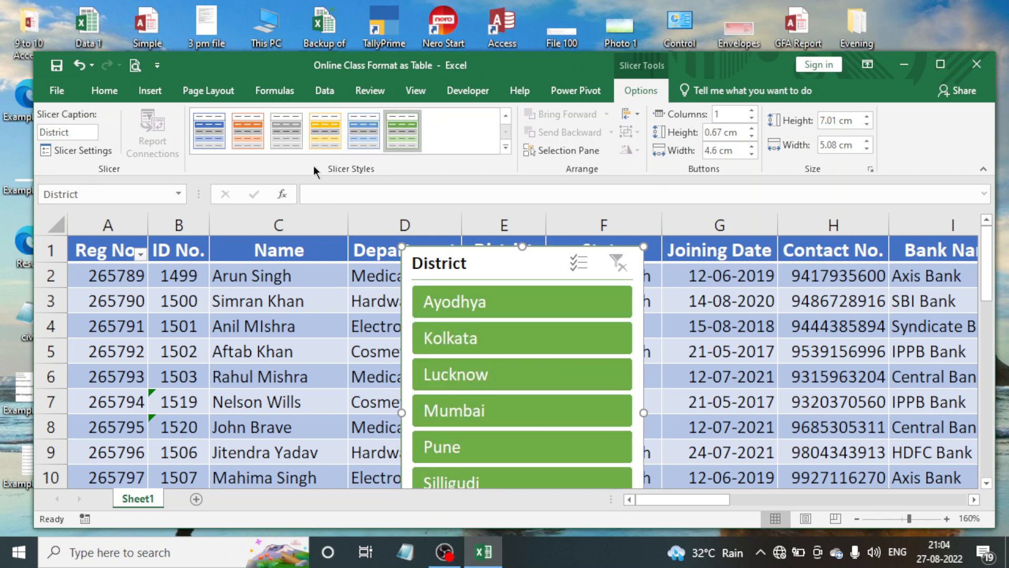
{"action": "left_click", "coordinate": [248, 143]}
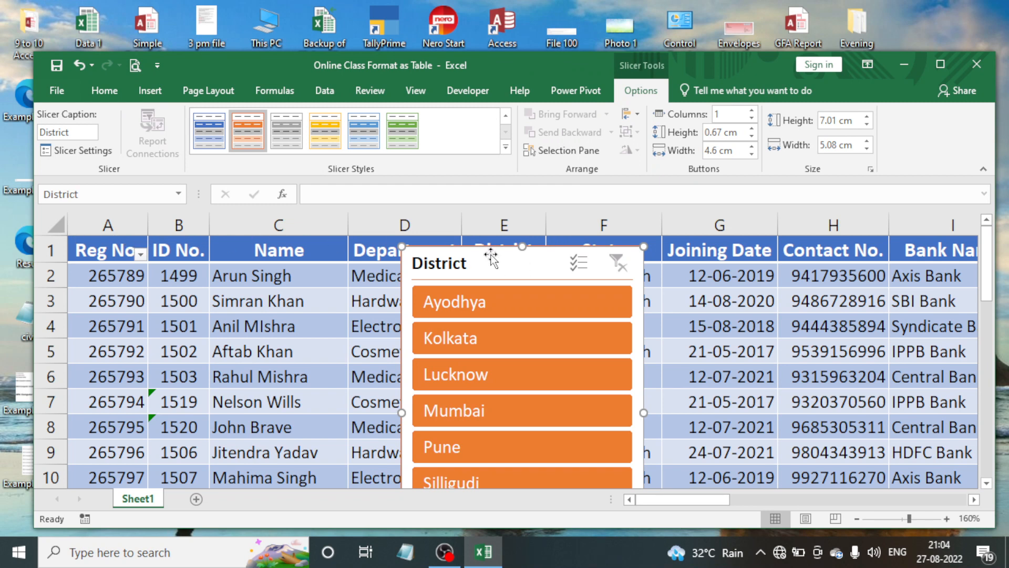
Move the District slicer over the State and Joining Date columns and insert five blank rows above the table header
{"action": "left_click_drag", "start_coordinate": [490, 254], "coordinate": [634, 309]}
{"action": "left_click", "coordinate": [129, 307]}
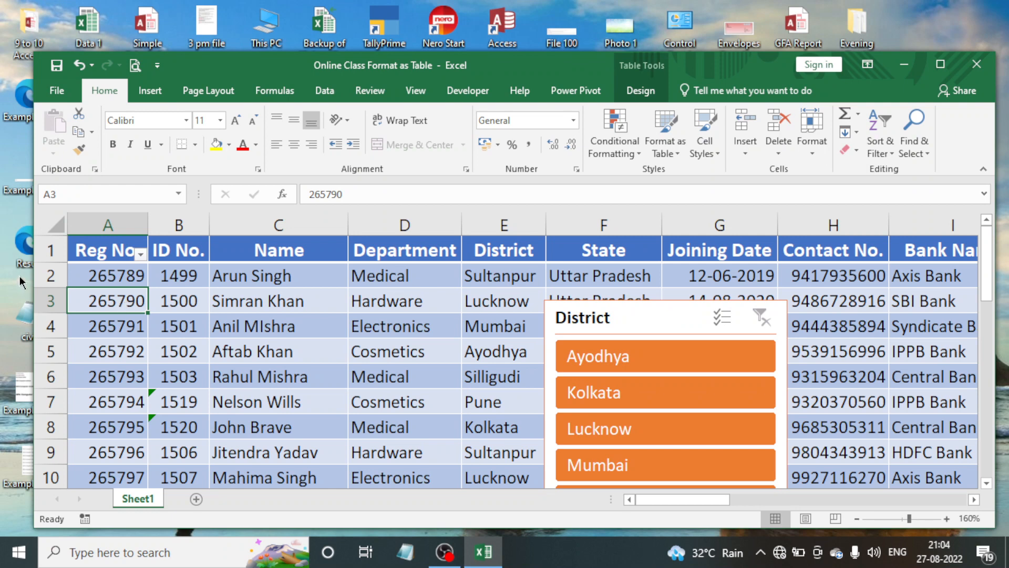
{"action": "left_click", "coordinate": [44, 246]}
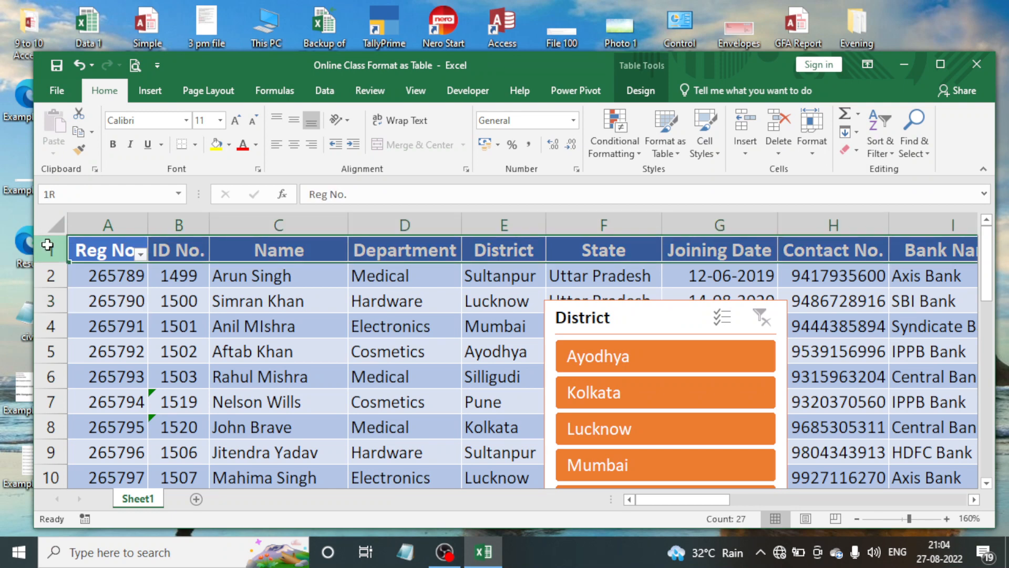
{"action": "left_click", "coordinate": [52, 267]}
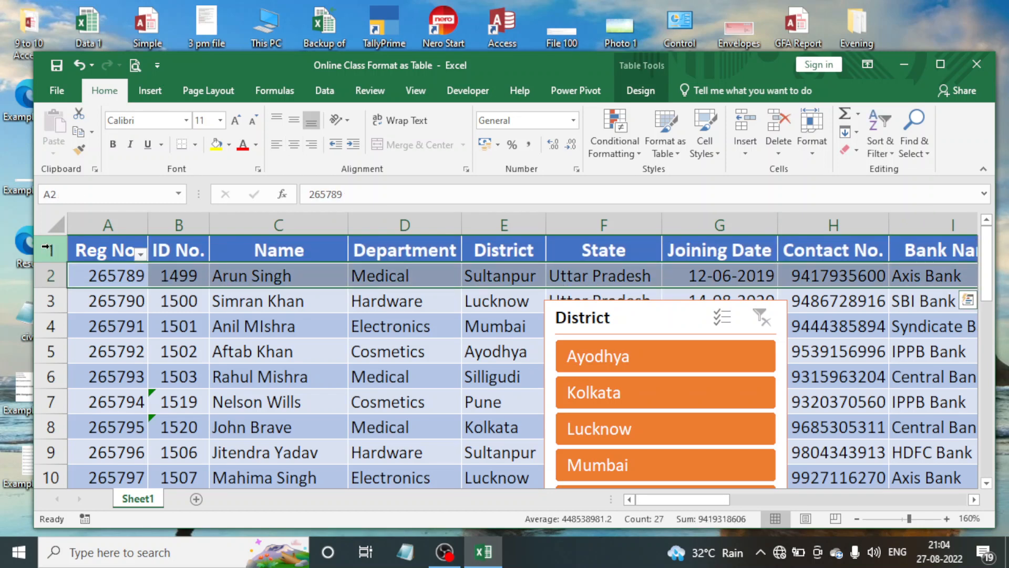
{"action": "left_click_drag", "start_coordinate": [46, 247], "coordinate": [48, 354]}
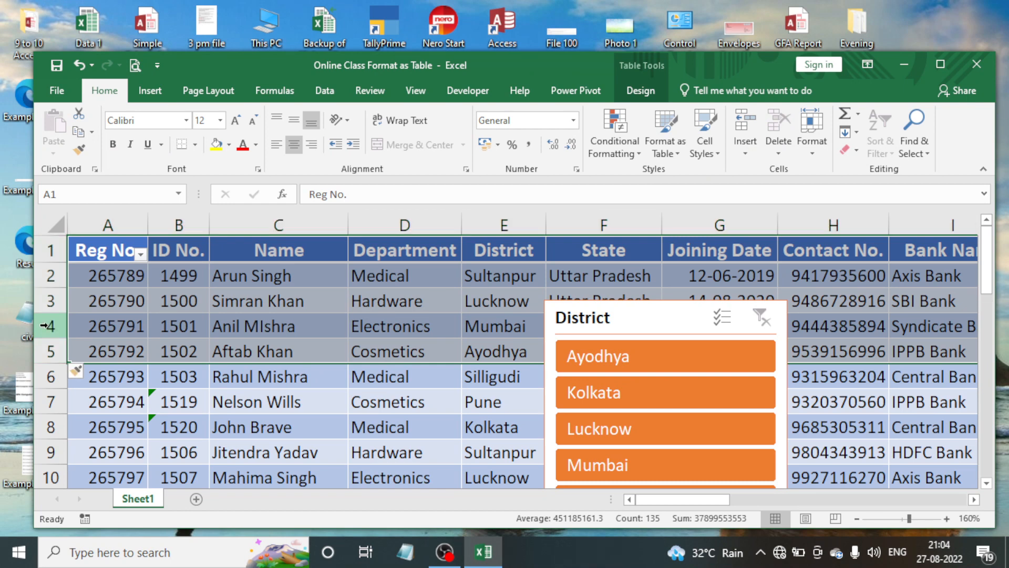
{"action": "key", "text": "ctrl+shift+plus"}
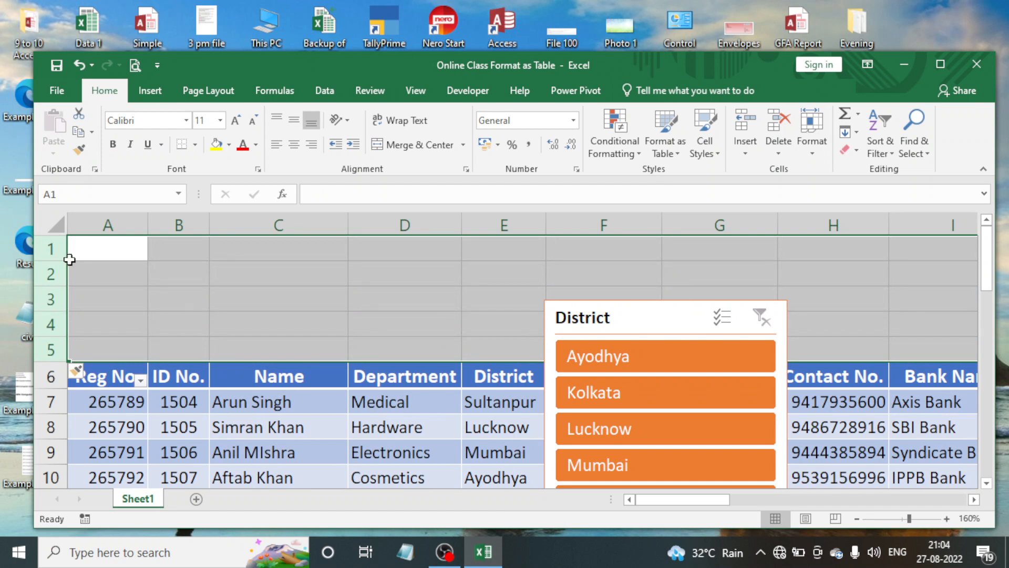
{"action": "left_click", "coordinate": [122, 245]}
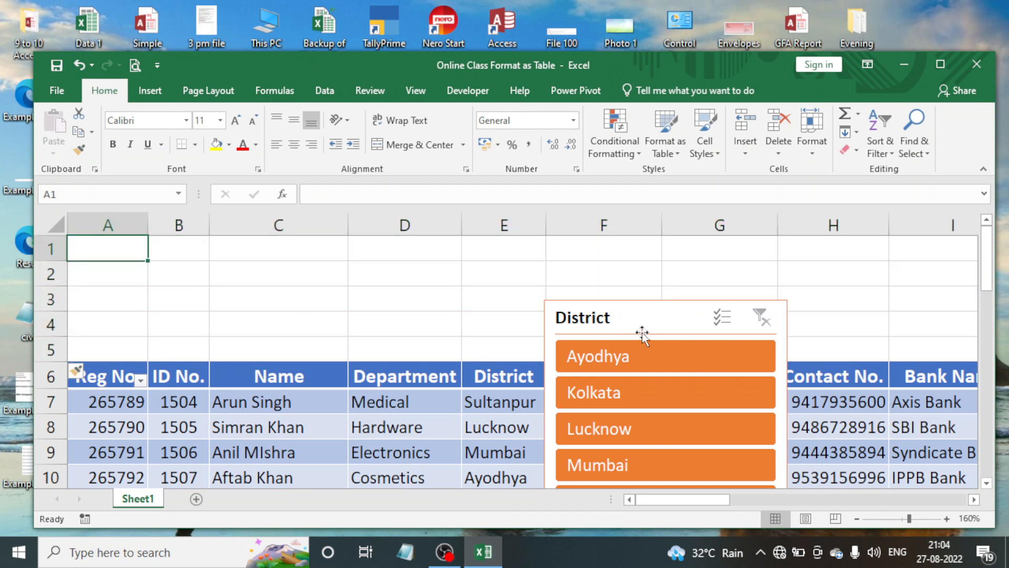
Move the District slicer up into the blank rows and arrange its buttons in 7 columns
{"action": "left_click_drag", "start_coordinate": [661, 321], "coordinate": [329, 255]}
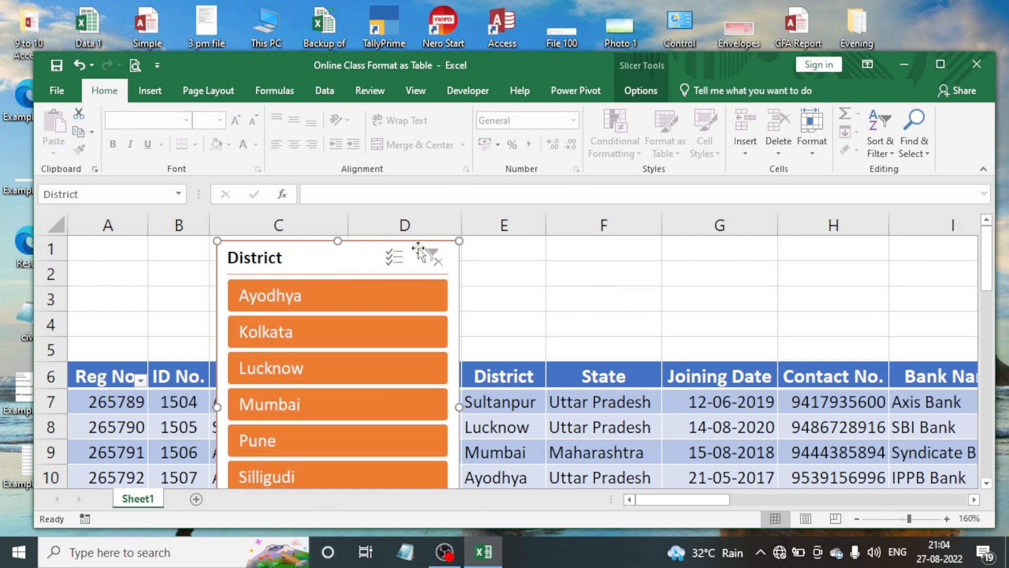
{"action": "left_click", "coordinate": [641, 90]}
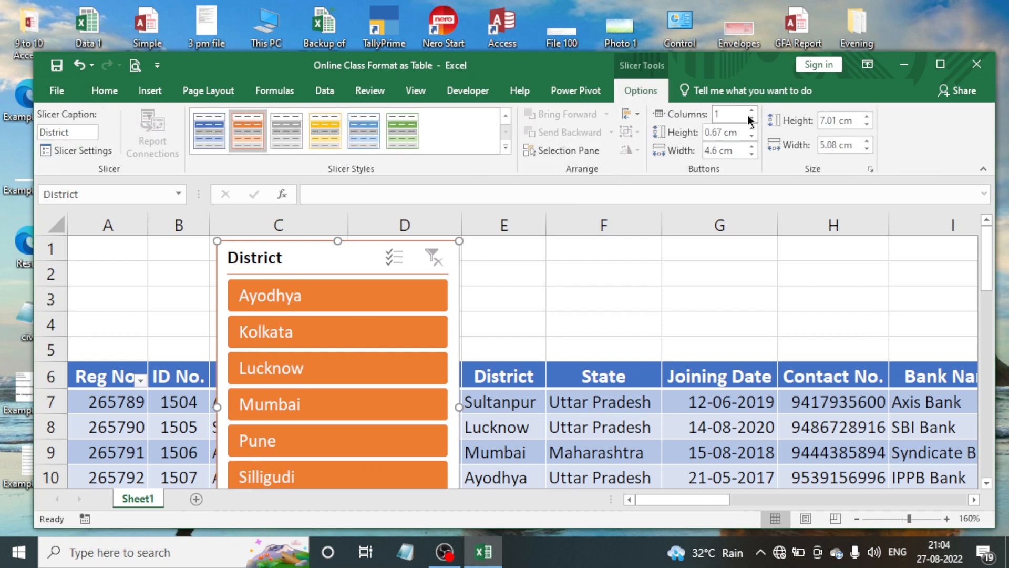
{"action": "left_click", "coordinate": [723, 113]}
{"action": "type", "text": "6"}
{"action": "key", "text": "Return"}
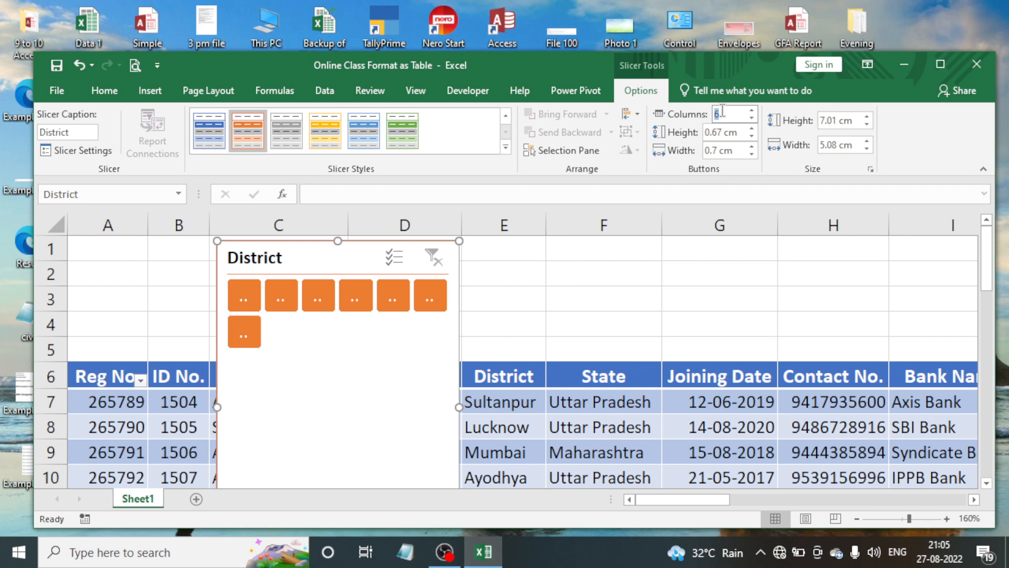
{"action": "key", "text": "Return"}
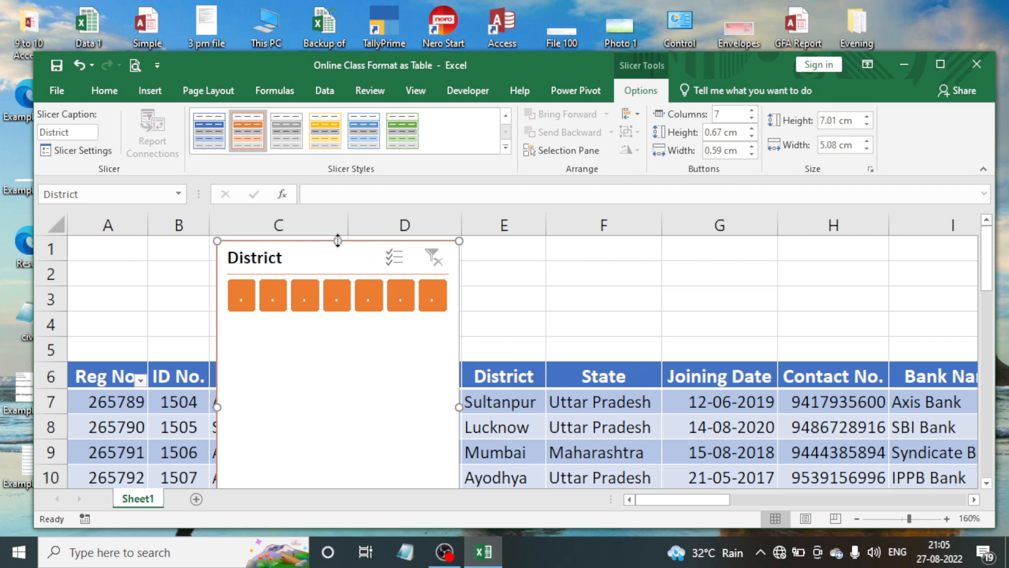
Resize the District slicer to about 2.05 cm high and 16.13 cm wide and align it with column A above the table
{"action": "left_click_drag", "start_coordinate": [336, 254], "coordinate": [203, 248]}
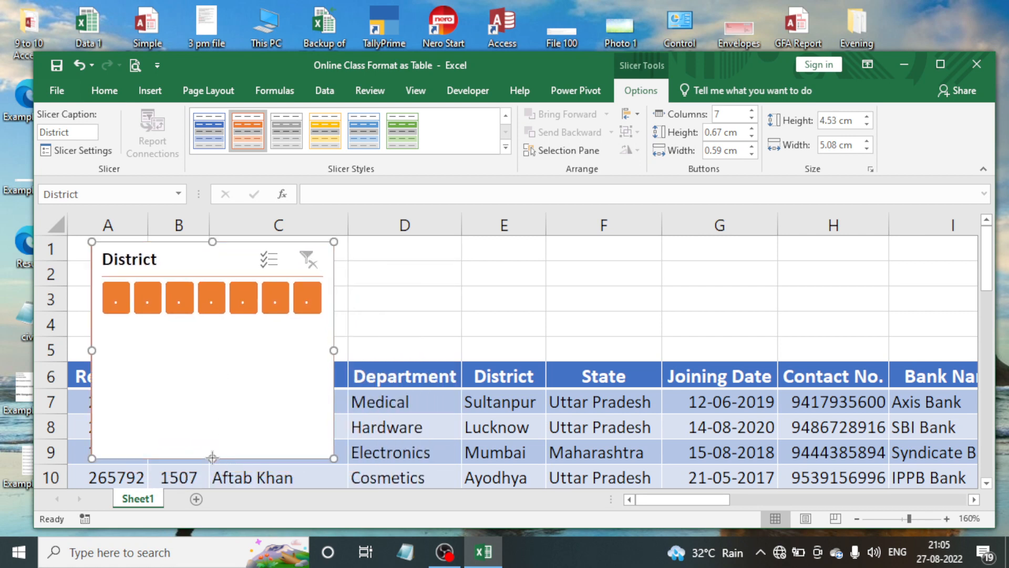
{"action": "left_click_drag", "start_coordinate": [213, 459], "coordinate": [228, 340]}
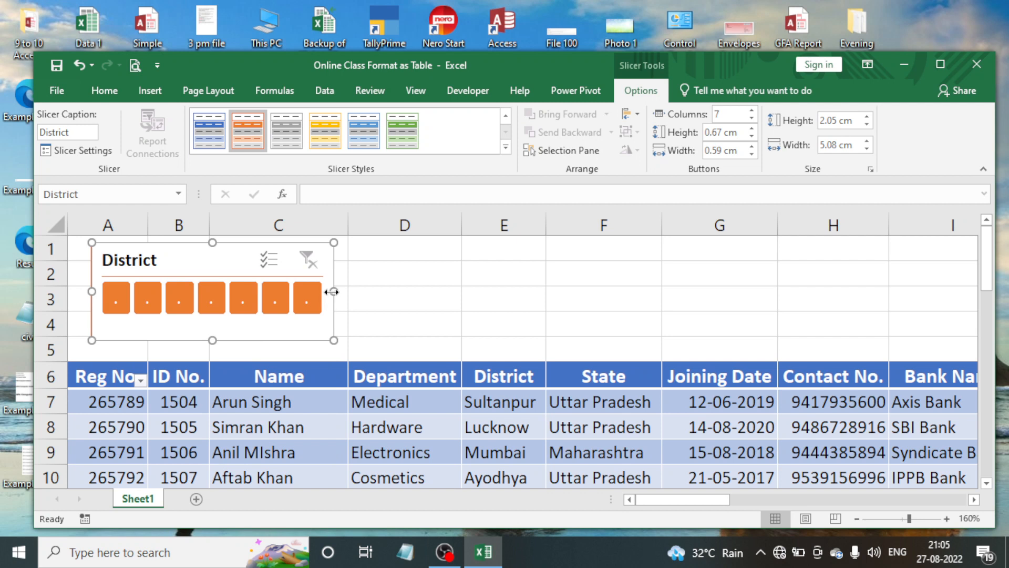
{"action": "left_click_drag", "start_coordinate": [333, 292], "coordinate": [922, 293]}
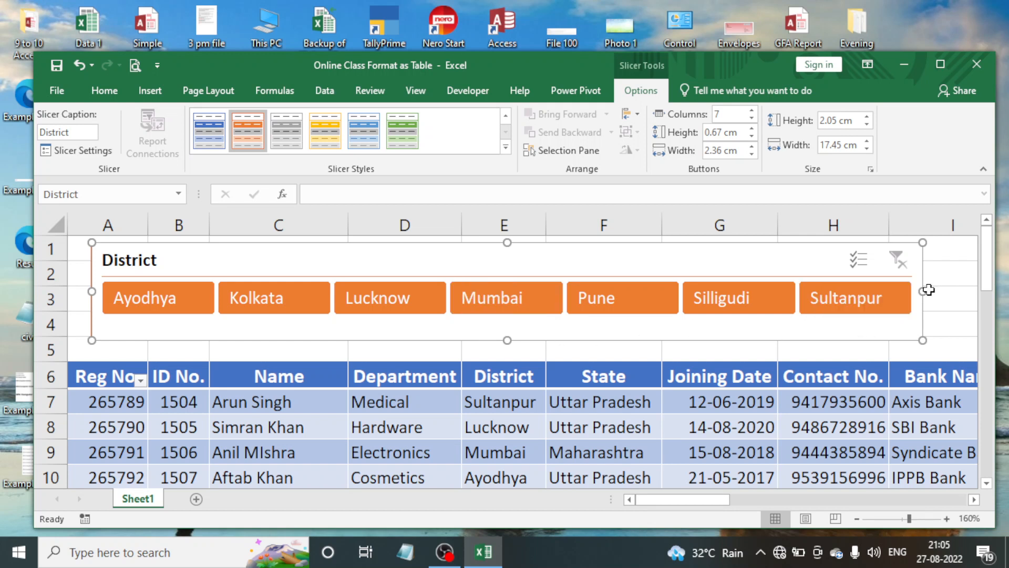
{"action": "left_click_drag", "start_coordinate": [926, 292], "coordinate": [860, 292]}
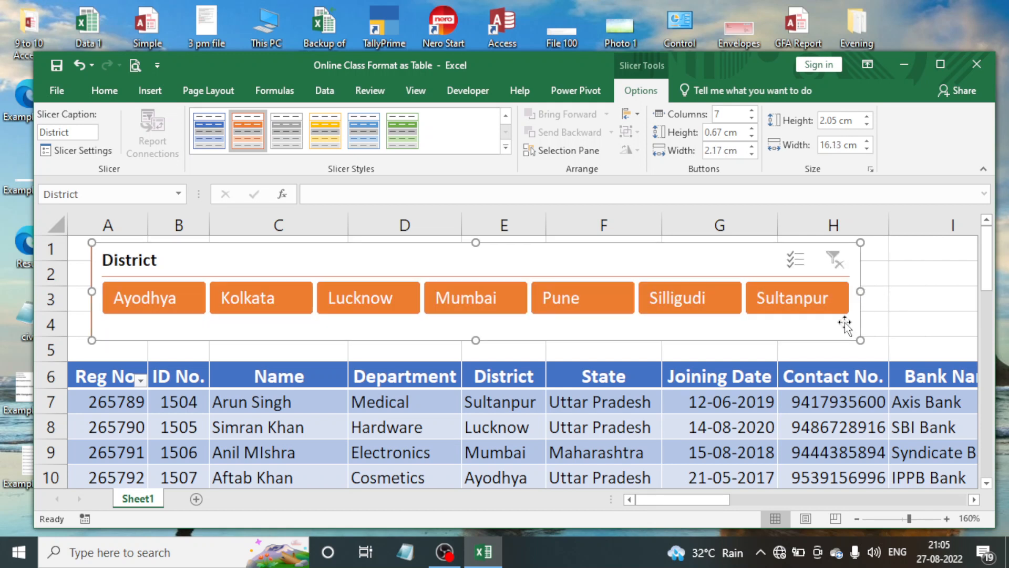
{"action": "left_click_drag", "start_coordinate": [573, 253], "coordinate": [554, 253]}
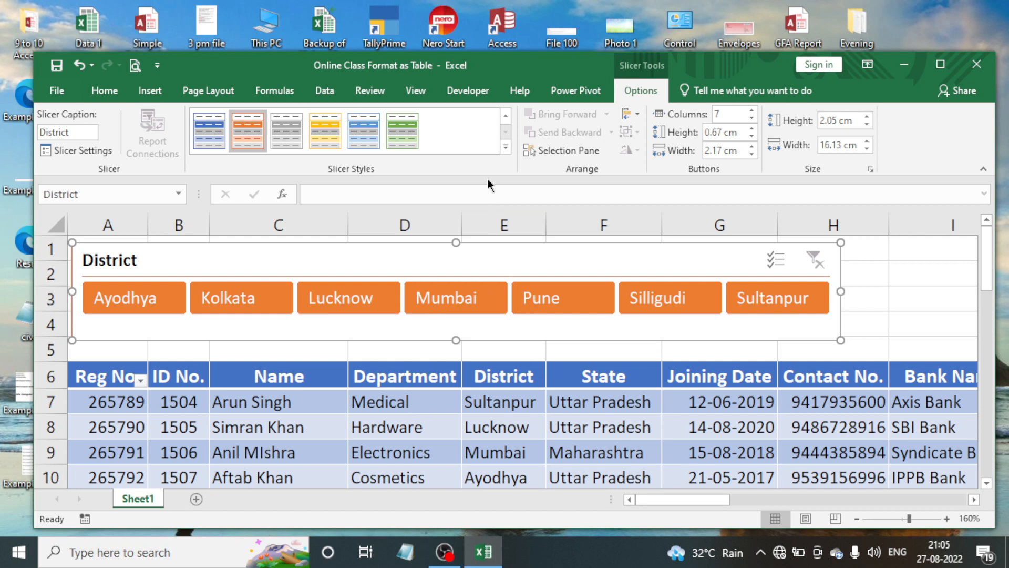
Apply the light grey slicer style to the District slicer
{"action": "left_click", "coordinate": [504, 149]}
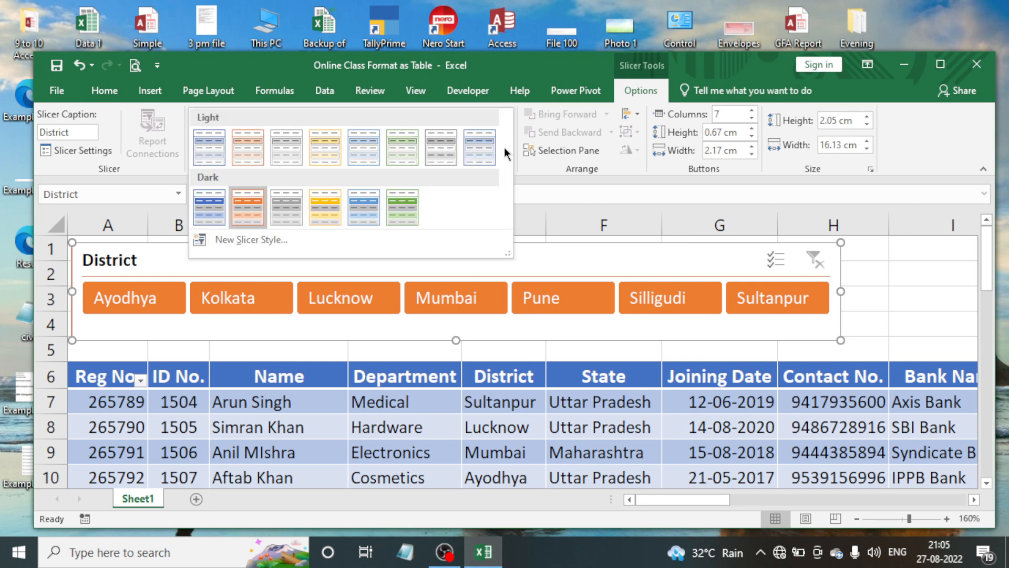
{"action": "left_click", "coordinate": [284, 153]}
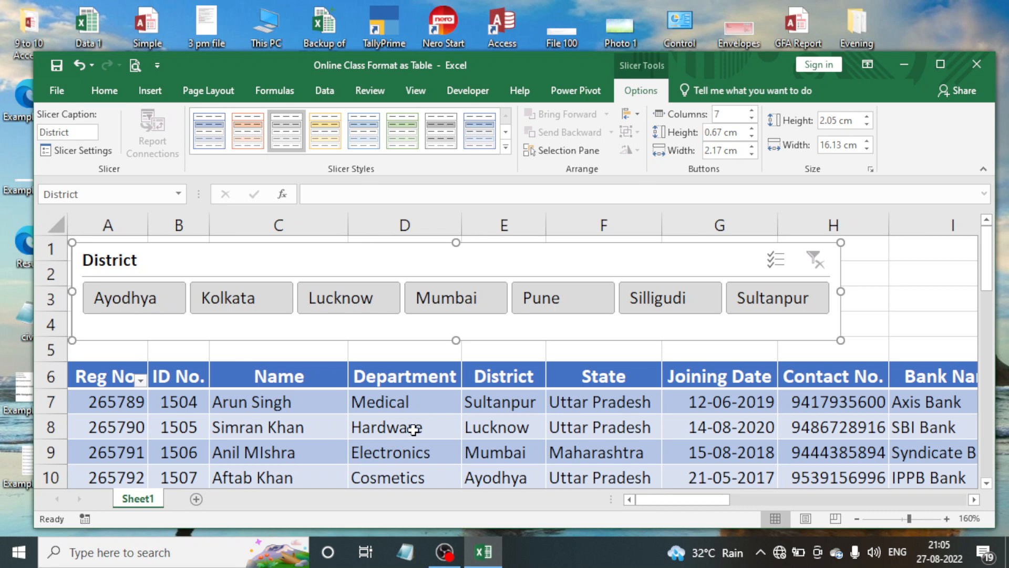
Examine the unfiltered table below the District slicer, including the Total row and its monthly totals
{"action": "left_click", "coordinate": [502, 427]}
{"action": "left_click", "coordinate": [454, 267]}
{"action": "left_click", "coordinate": [499, 426]}
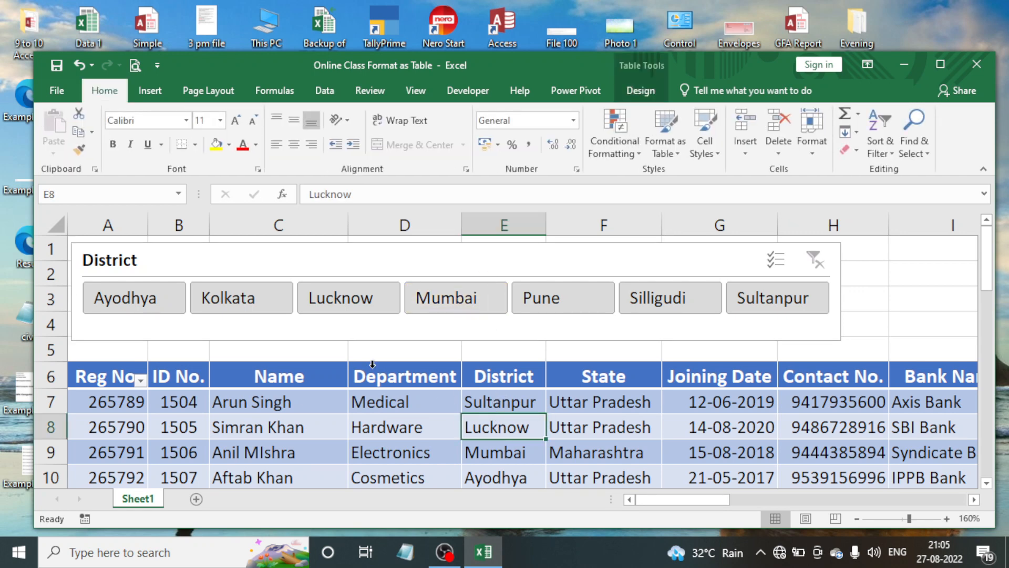
{"action": "scroll", "coordinate": [244, 305], "scroll_direction": "down", "scroll_amount": 1}
{"action": "scroll", "coordinate": [240, 307], "scroll_direction": "up", "scroll_amount": 1}
{"action": "scroll", "coordinate": [273, 431], "scroll_direction": "down", "scroll_amount": 1}
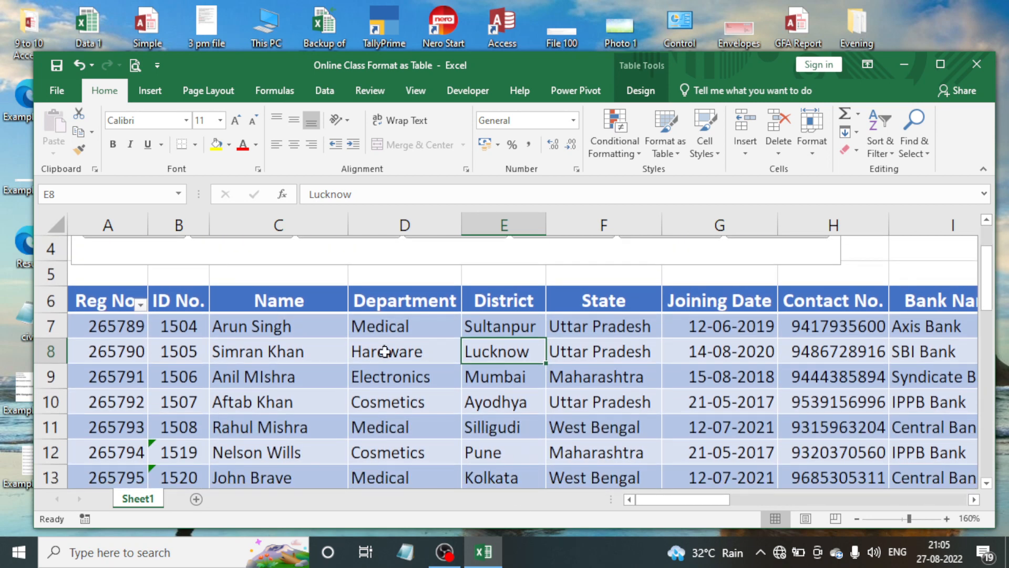
{"action": "scroll", "coordinate": [385, 351], "scroll_direction": "up", "scroll_amount": 1}
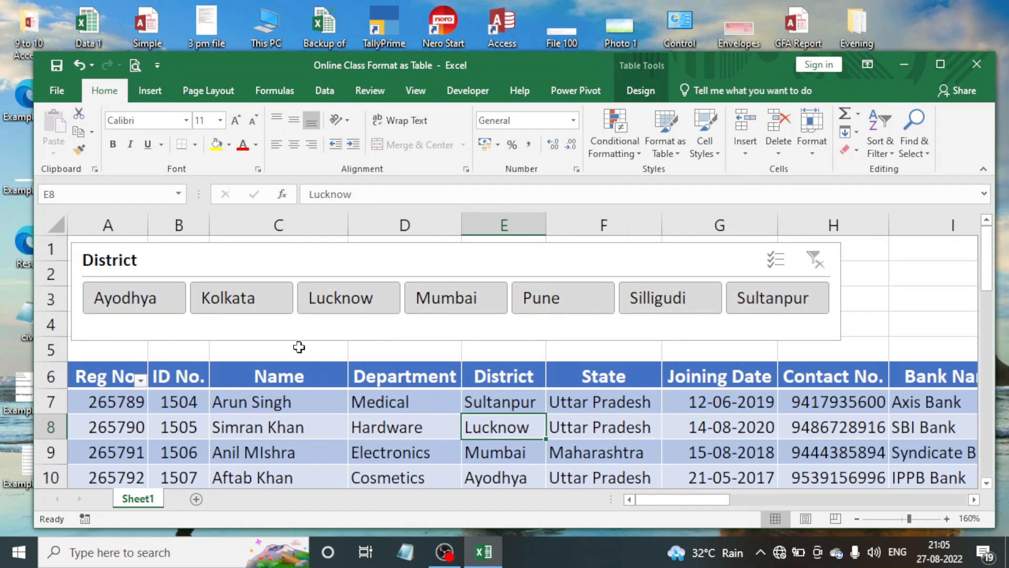
{"action": "scroll", "coordinate": [298, 347], "scroll_direction": "down", "scroll_amount": 10}
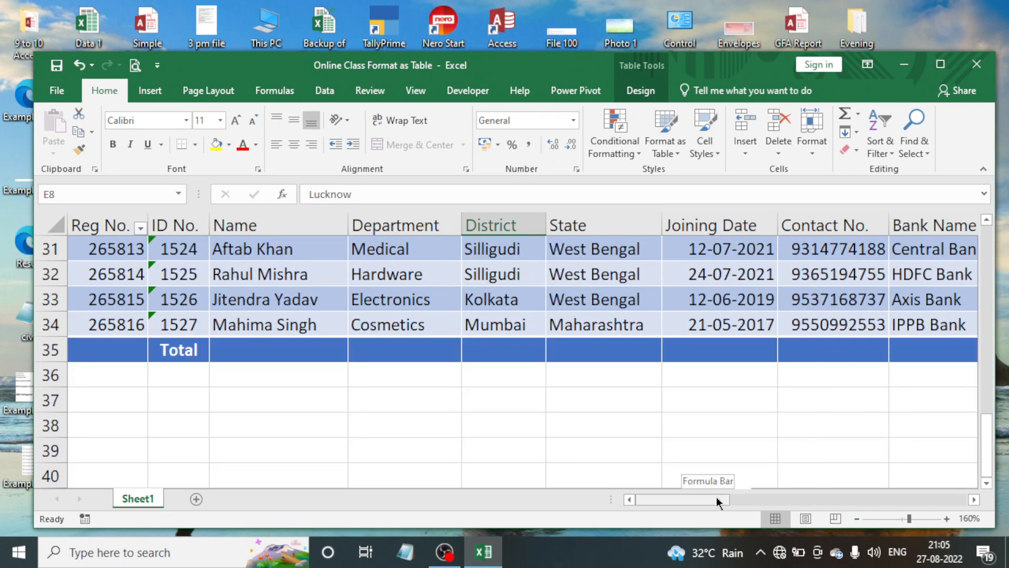
{"action": "left_click_drag", "start_coordinate": [717, 497], "coordinate": [781, 503]}
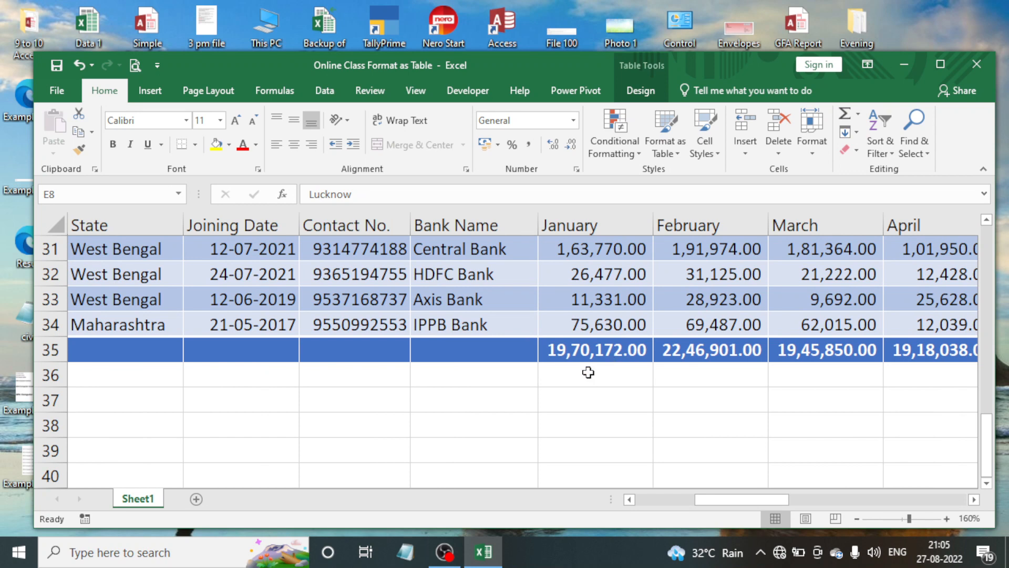
Filter the table to the Sultanpur district with the slicer and review the filtered rows and their monthly totals
{"action": "scroll", "coordinate": [506, 350], "scroll_direction": "up", "scroll_amount": 10}
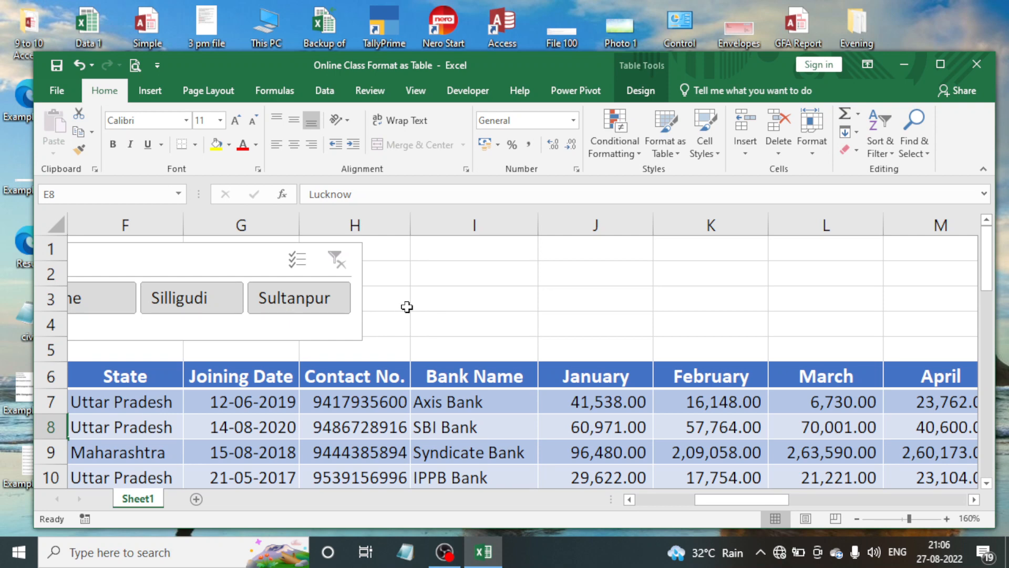
{"action": "left_click", "coordinate": [295, 300]}
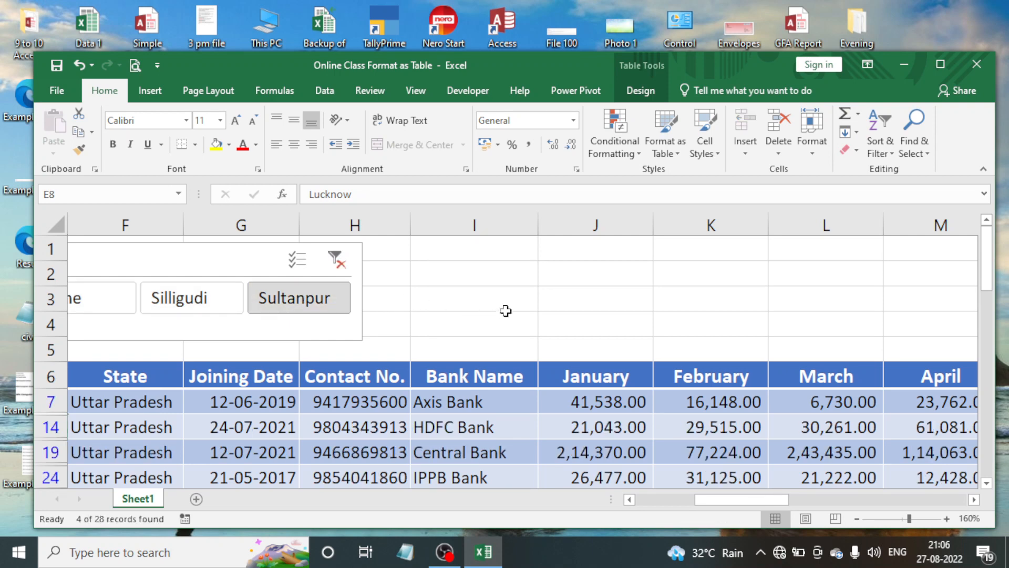
{"action": "scroll", "coordinate": [528, 321], "scroll_direction": "down", "scroll_amount": 2}
{"action": "scroll", "coordinate": [514, 321], "scroll_direction": "up", "scroll_amount": 1}
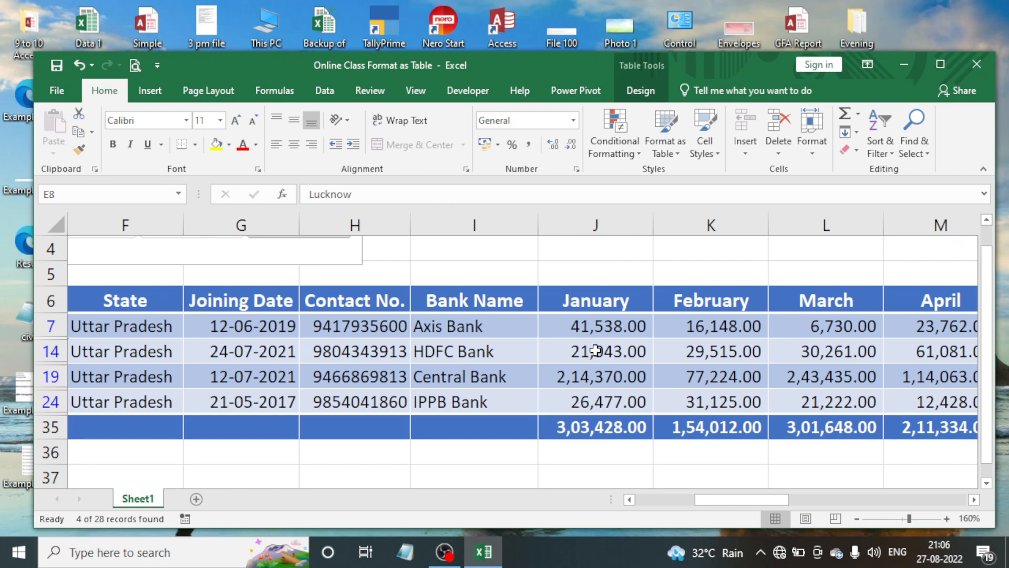
{"action": "left_click", "coordinate": [502, 332]}
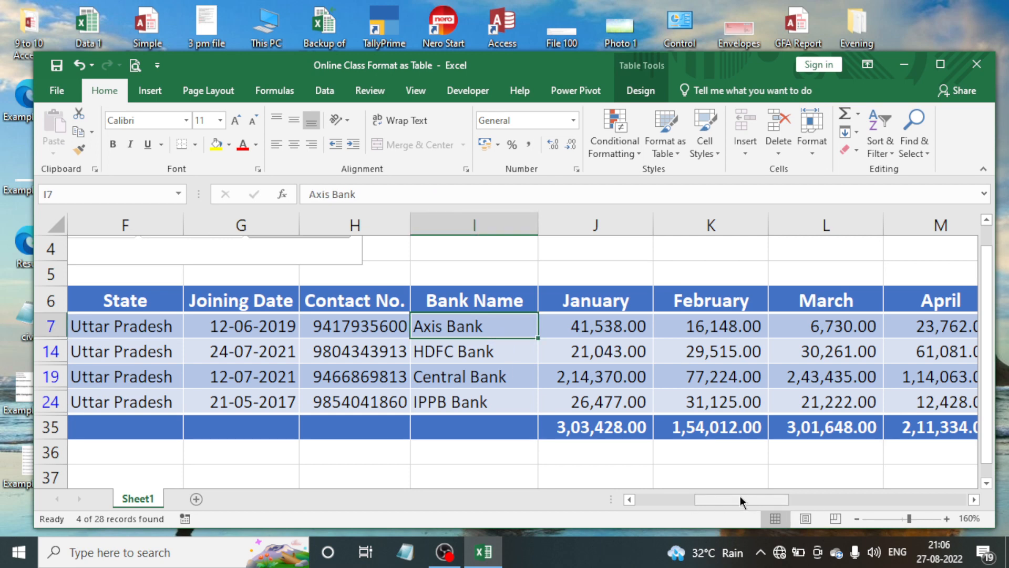
{"action": "left_click_drag", "start_coordinate": [741, 499], "coordinate": [633, 506]}
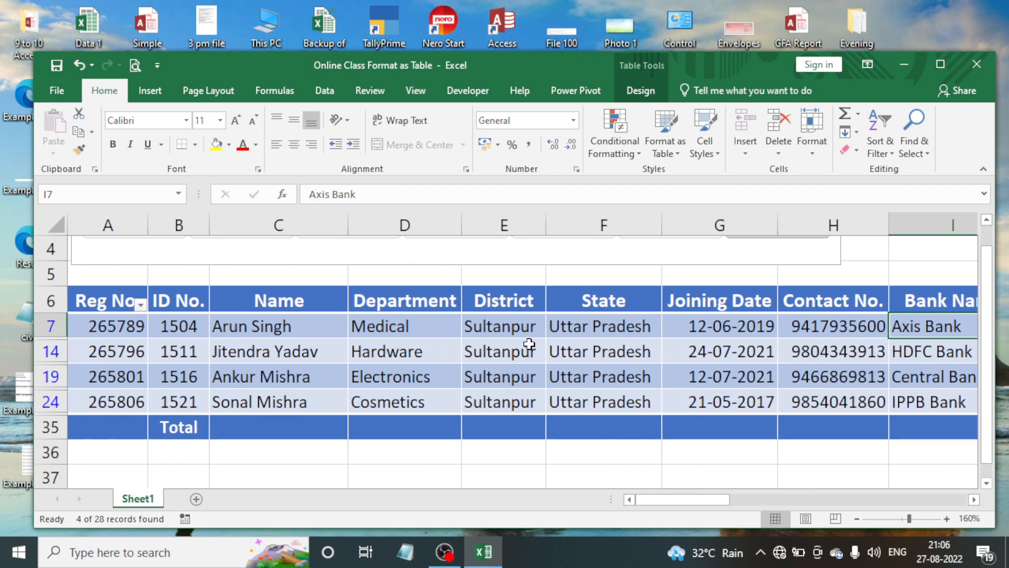
Switch the District slicer filter to Silligudi, review the filtered rows, and switch it to Pune
{"action": "scroll", "coordinate": [500, 331], "scroll_direction": "up", "scroll_amount": 1}
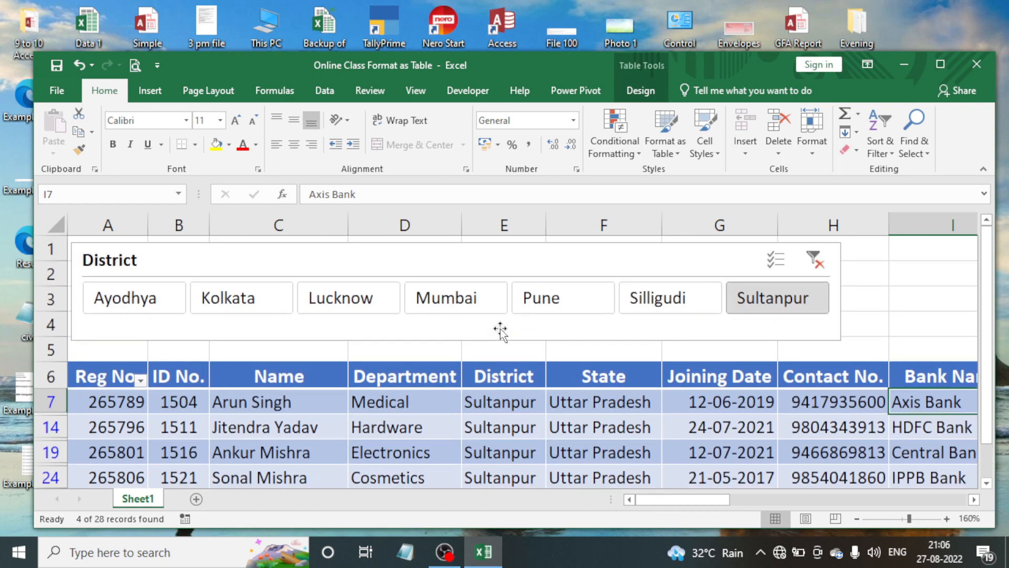
{"action": "left_click", "coordinate": [655, 301]}
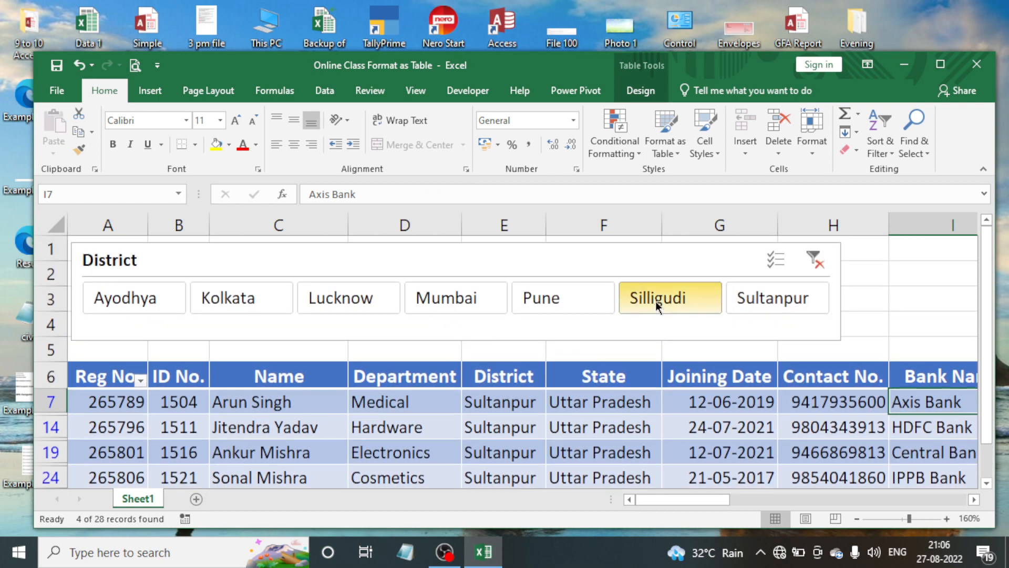
{"action": "scroll", "coordinate": [587, 349], "scroll_direction": "down", "scroll_amount": 2}
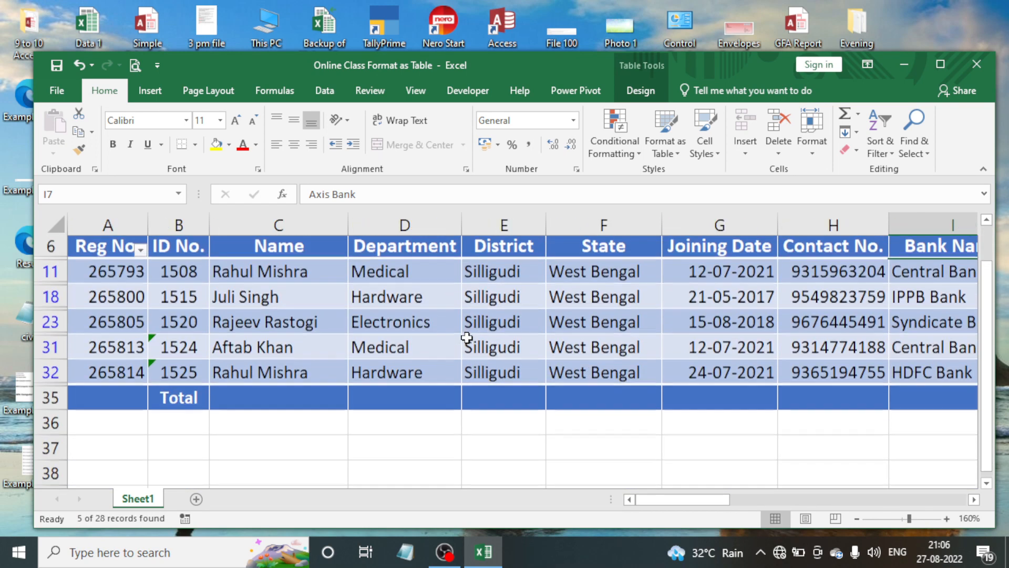
{"action": "scroll", "coordinate": [467, 338], "scroll_direction": "up", "scroll_amount": 2}
{"action": "left_click", "coordinate": [537, 310]}
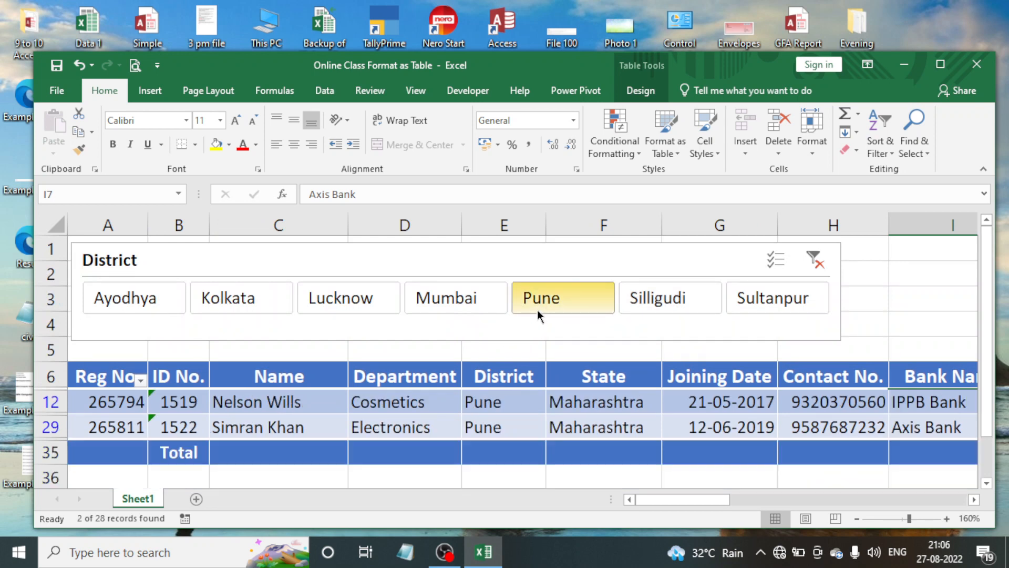
Filter the table to the Mumbai district and check the January to April subtotals in the Total row
{"action": "left_click", "coordinate": [466, 301]}
{"action": "scroll", "coordinate": [473, 326], "scroll_direction": "down", "scroll_amount": 2}
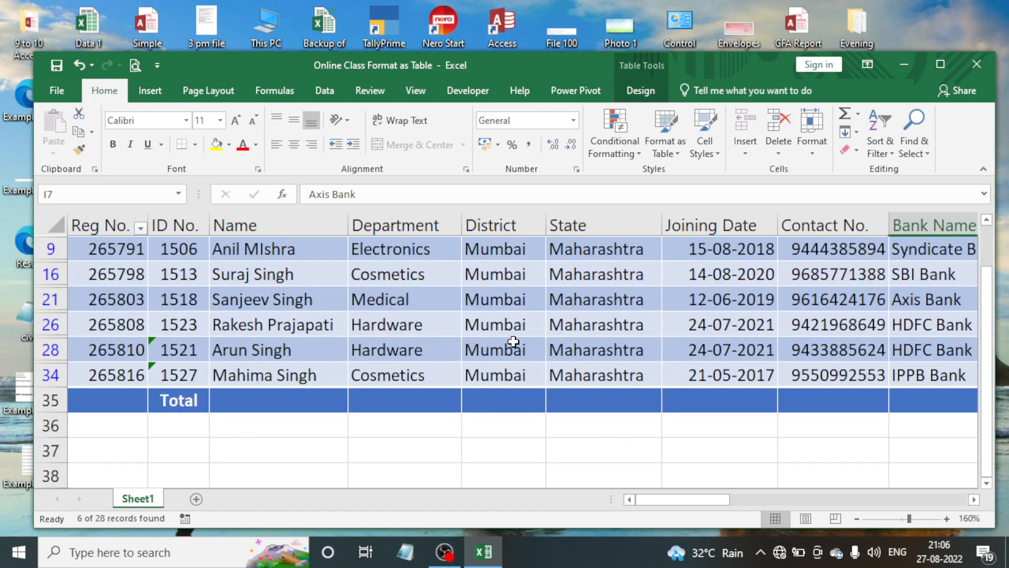
{"action": "left_click_drag", "start_coordinate": [687, 502], "coordinate": [758, 510]}
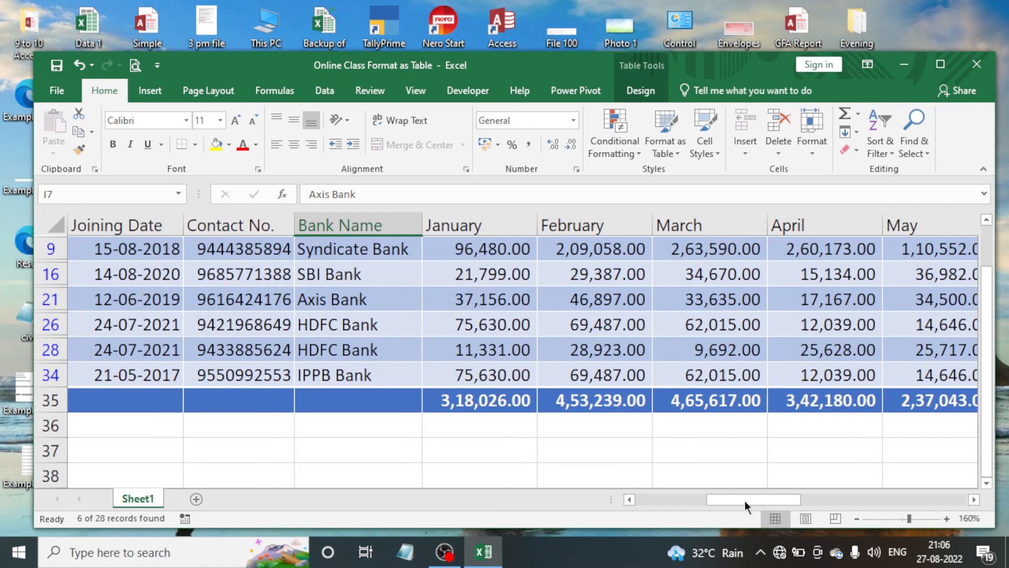
{"action": "left_click", "coordinate": [480, 401]}
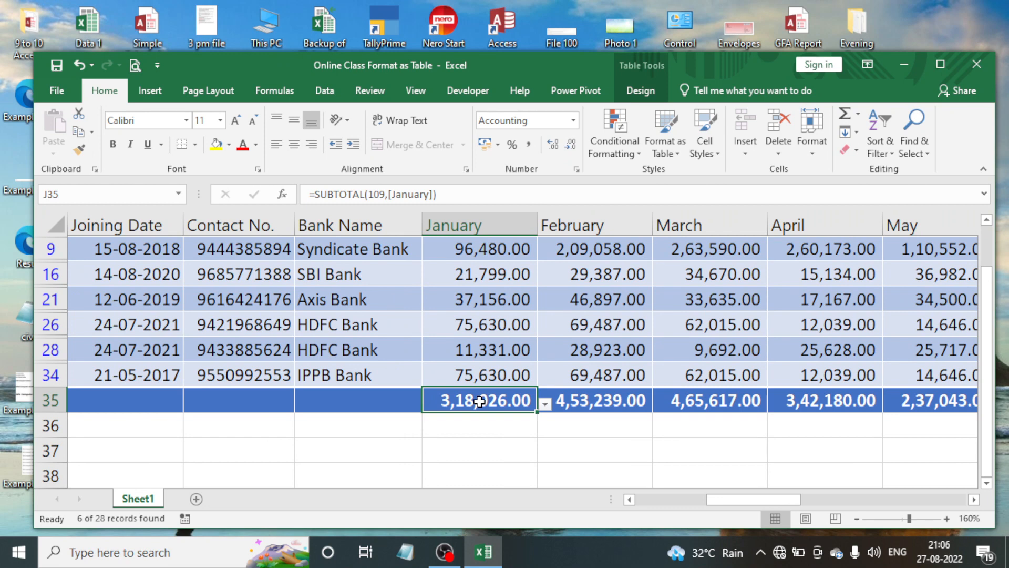
{"action": "left_click", "coordinate": [626, 406]}
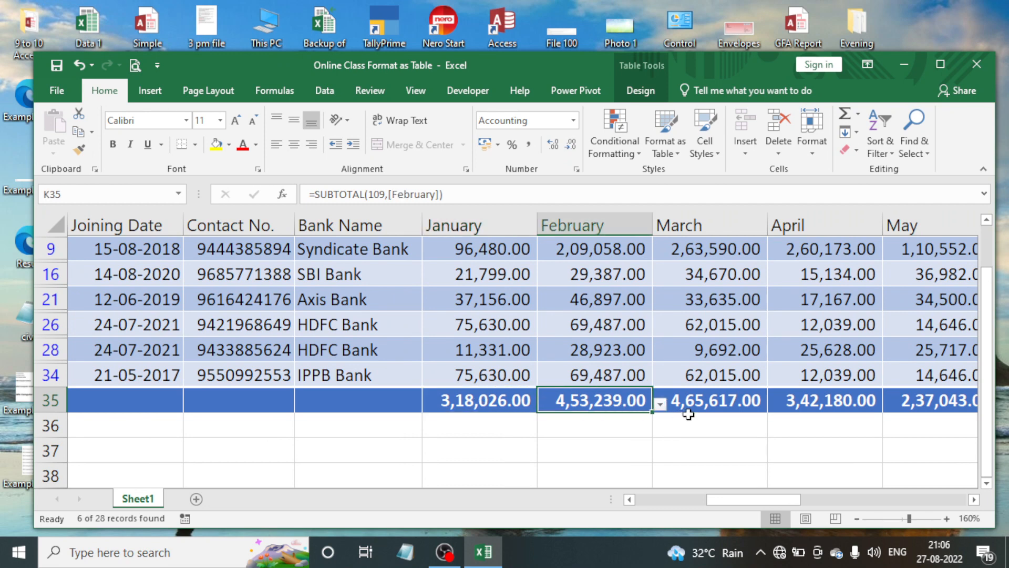
{"action": "left_click", "coordinate": [689, 410]}
{"action": "left_click", "coordinate": [823, 401]}
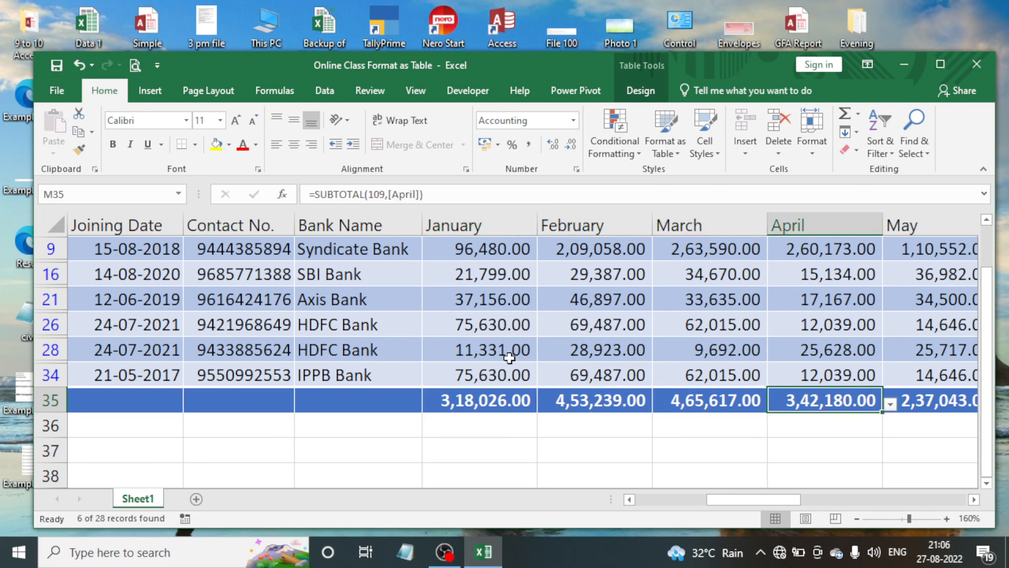
Switch the District slicer filter to Lucknow and then try Kolkata and Ayodhya, returning to Kolkata
{"action": "scroll", "coordinate": [506, 357], "scroll_direction": "up", "scroll_amount": 3}
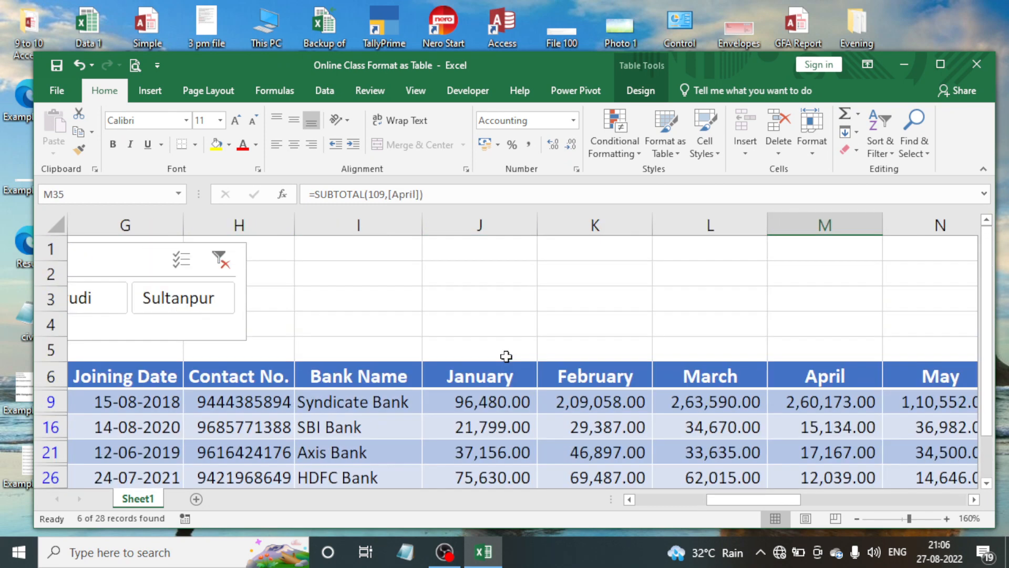
{"action": "left_click", "coordinate": [629, 500]}
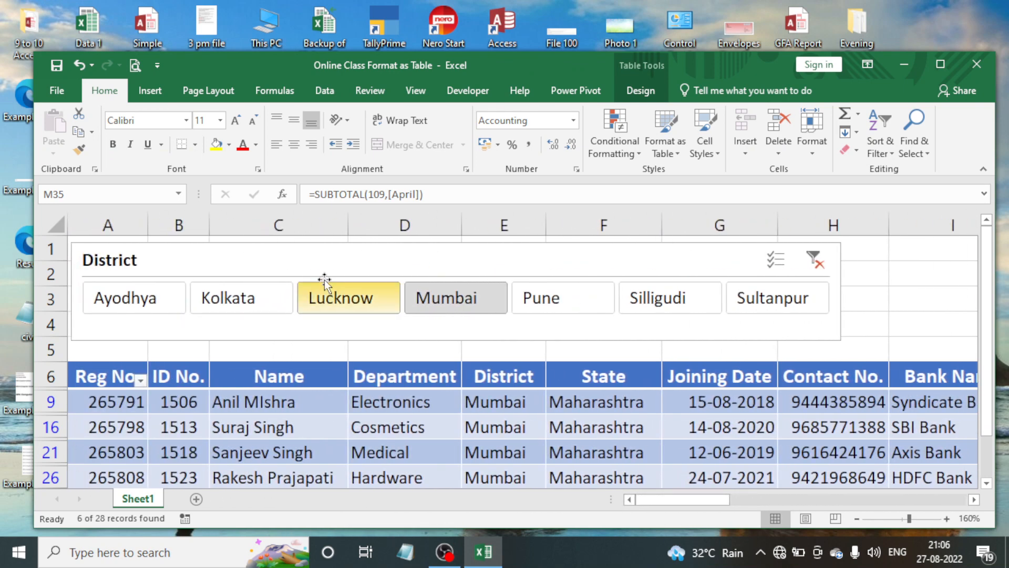
{"action": "left_click", "coordinate": [340, 298]}
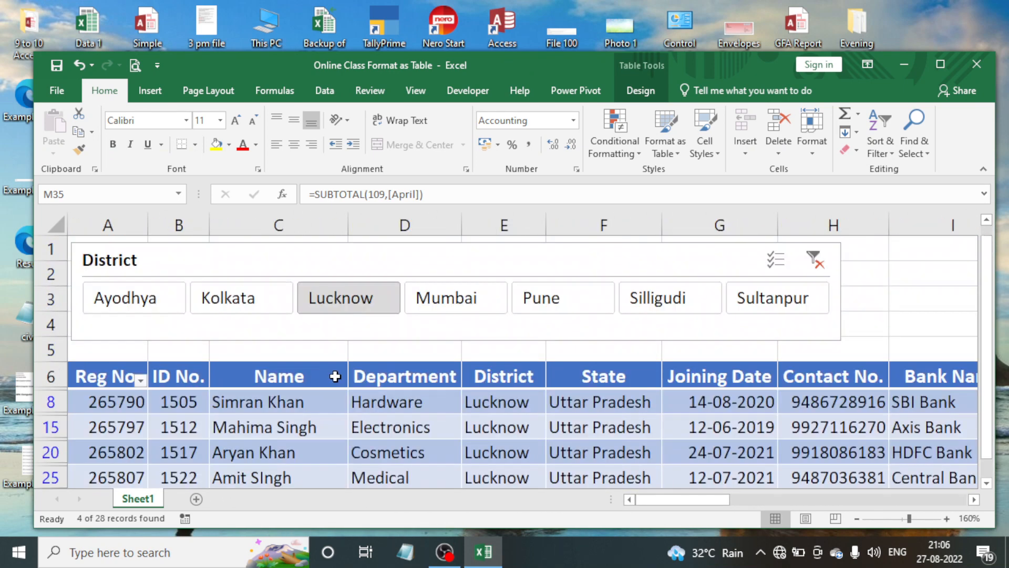
{"action": "left_click", "coordinate": [242, 294]}
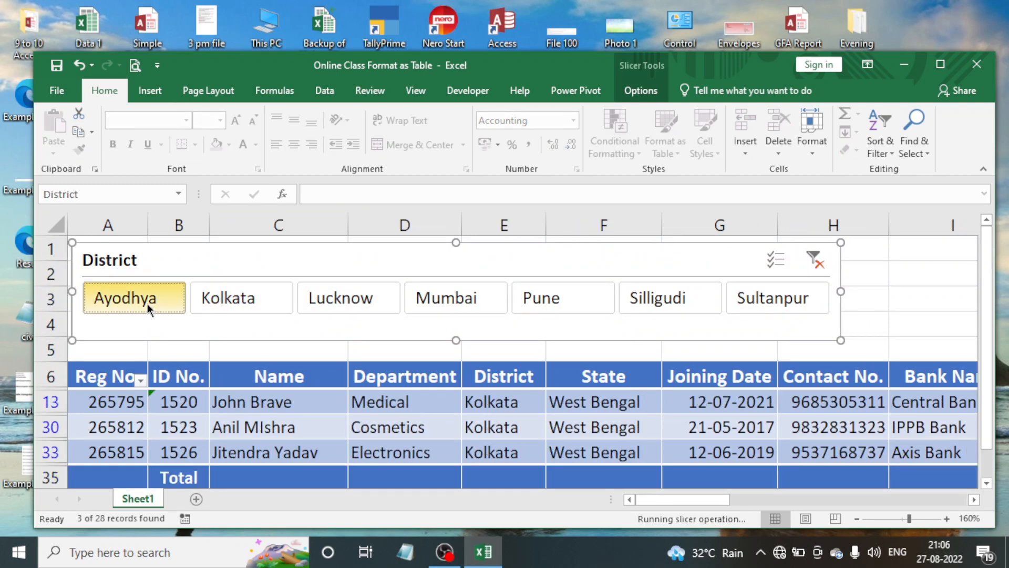
{"action": "left_click", "coordinate": [147, 304]}
{"action": "left_click", "coordinate": [250, 305]}
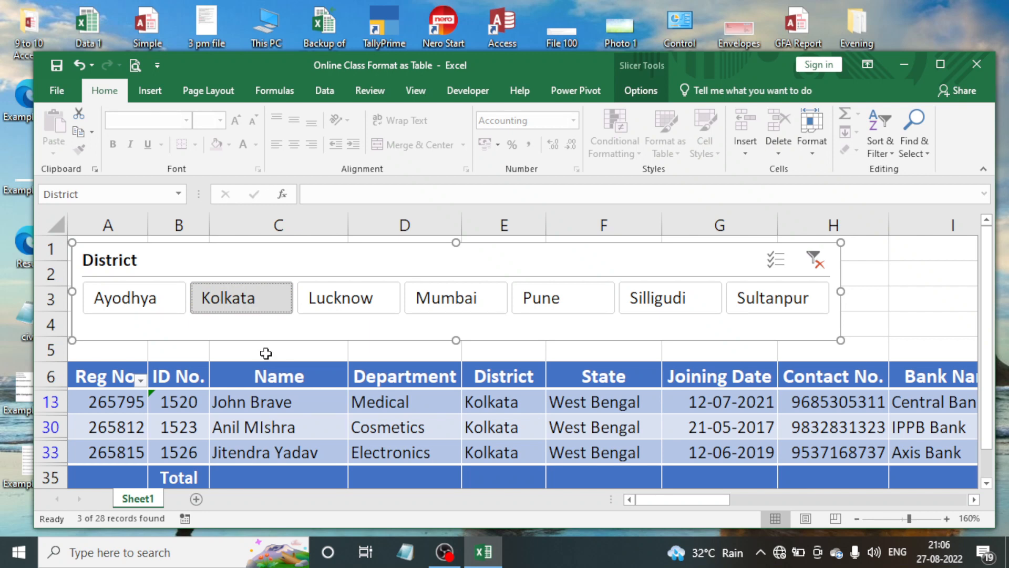
Filter the table to the Ayodhya district with the slicer and review the filtered rows
{"action": "left_click", "coordinate": [155, 308]}
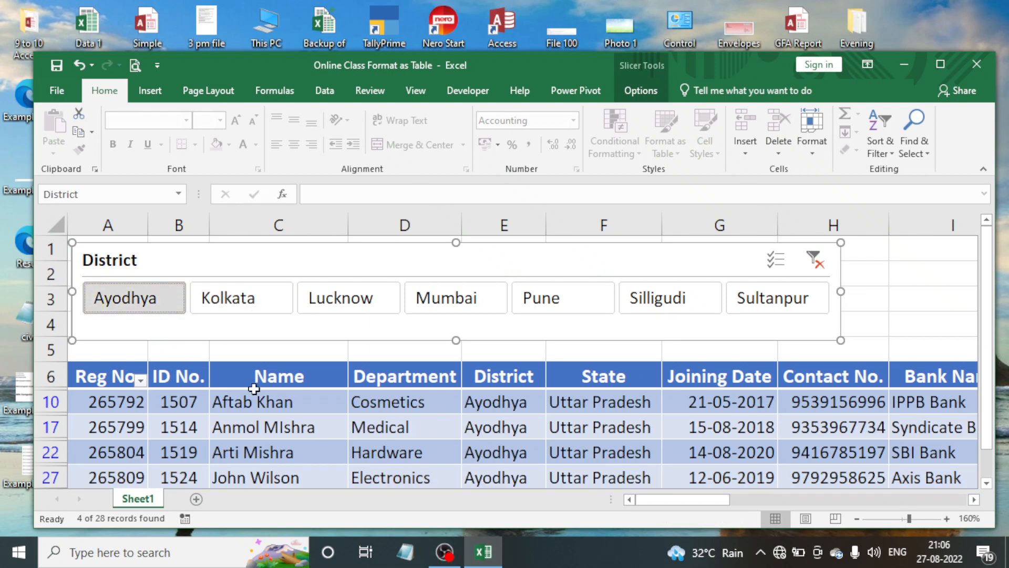
{"action": "left_click", "coordinate": [360, 409]}
{"action": "scroll", "coordinate": [361, 412], "scroll_direction": "down", "scroll_amount": 2}
{"action": "scroll", "coordinate": [362, 411], "scroll_direction": "up", "scroll_amount": 1}
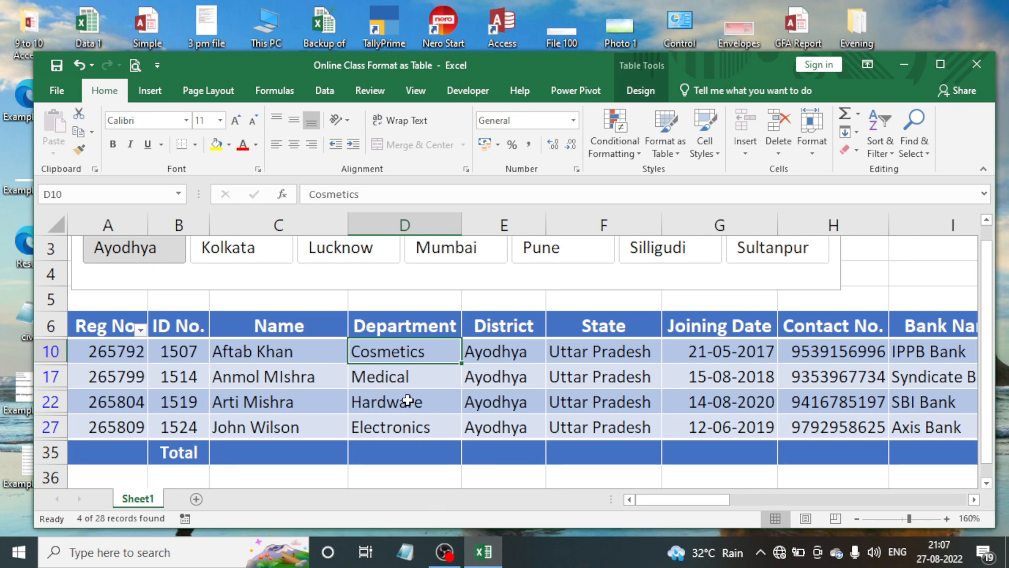
Add Mumbai to the Ayodhya selection in the District slicer and review the combined rows down to the Total row
{"action": "scroll", "coordinate": [400, 386], "scroll_direction": "up", "scroll_amount": 1}
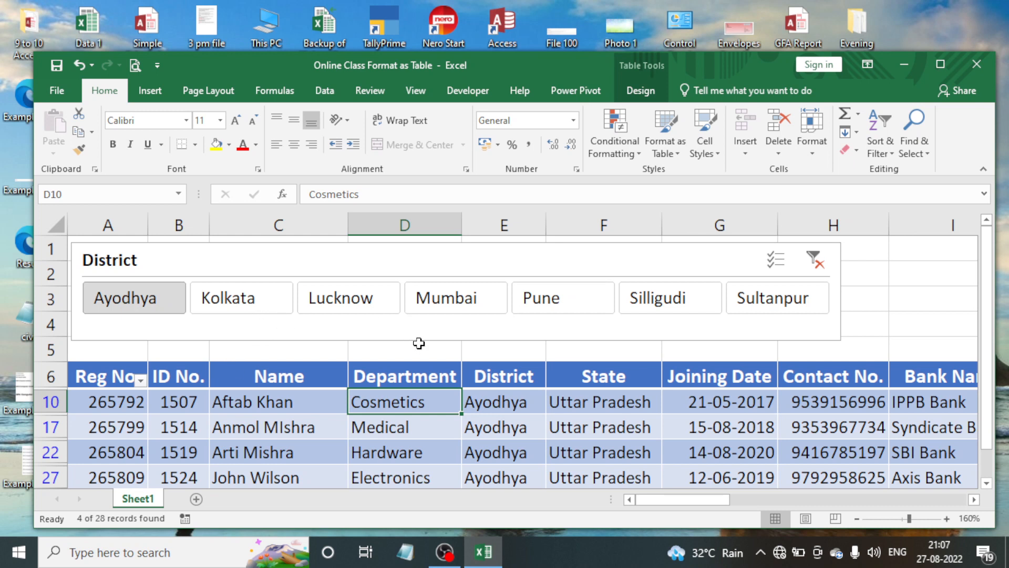
{"action": "left_click", "coordinate": [462, 301], "text": "ctrl"}
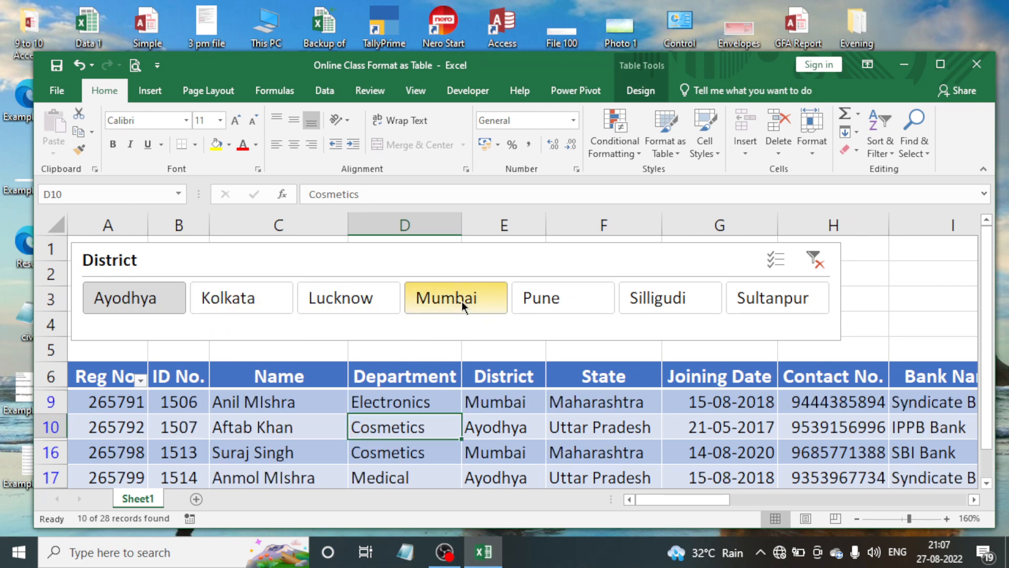
{"action": "scroll", "coordinate": [503, 389], "scroll_direction": "down", "scroll_amount": 1}
{"action": "scroll", "coordinate": [504, 389], "scroll_direction": "down", "scroll_amount": 2}
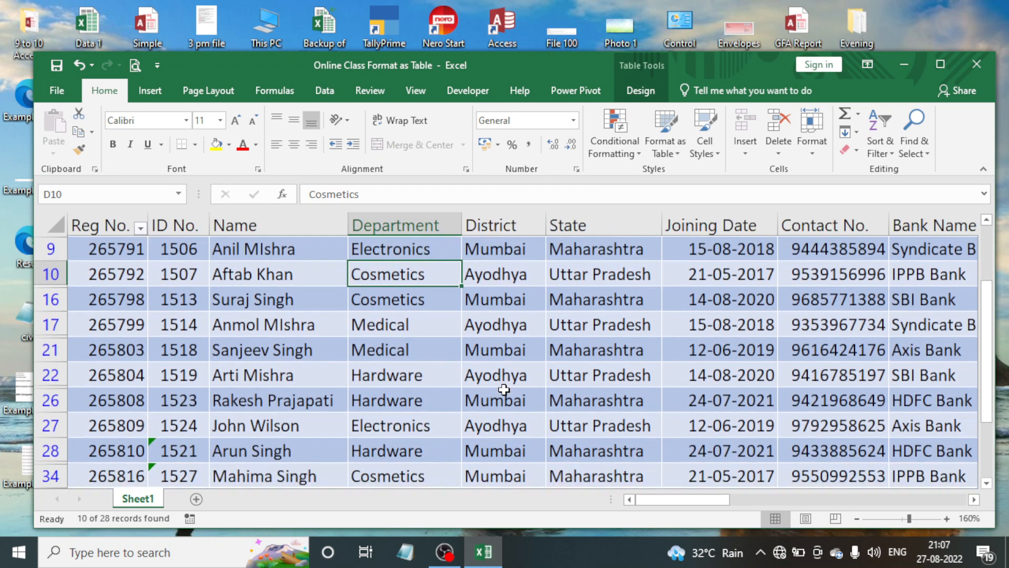
{"action": "scroll", "coordinate": [482, 342], "scroll_direction": "down", "scroll_amount": 2}
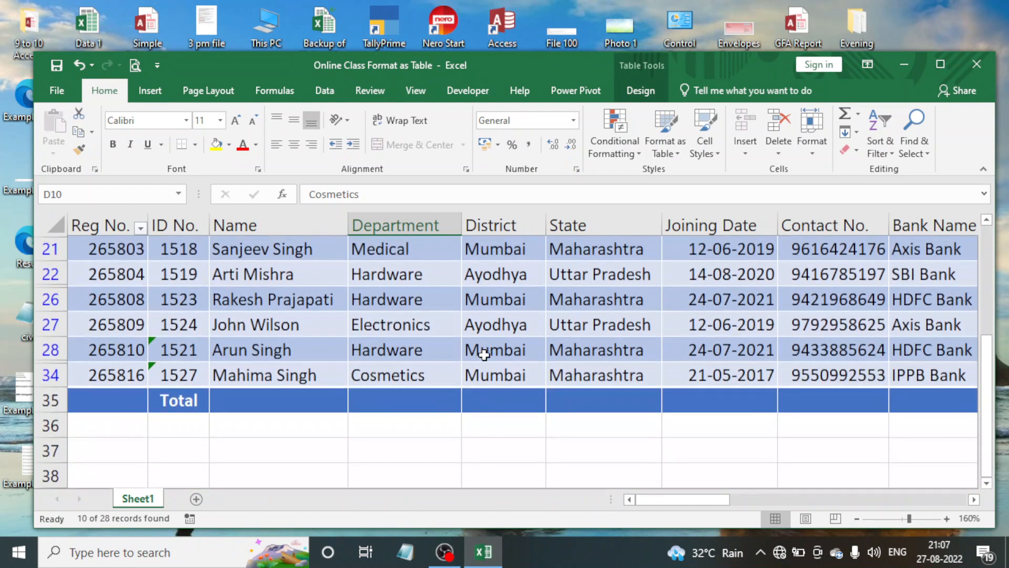
{"action": "scroll", "coordinate": [484, 355], "scroll_direction": "up", "scroll_amount": 4}
{"action": "scroll", "coordinate": [478, 352], "scroll_direction": "down", "scroll_amount": 4}
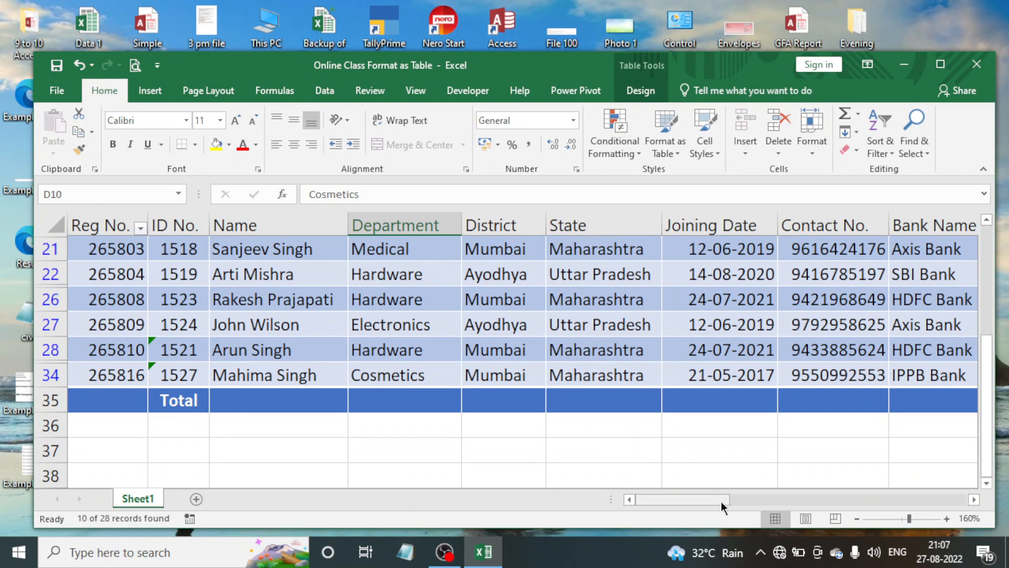
Check the January, February and March subtotals in the Total row for the combined Ayodhya and Mumbai filter
{"action": "left_click_drag", "start_coordinate": [721, 502], "coordinate": [482, 408]}
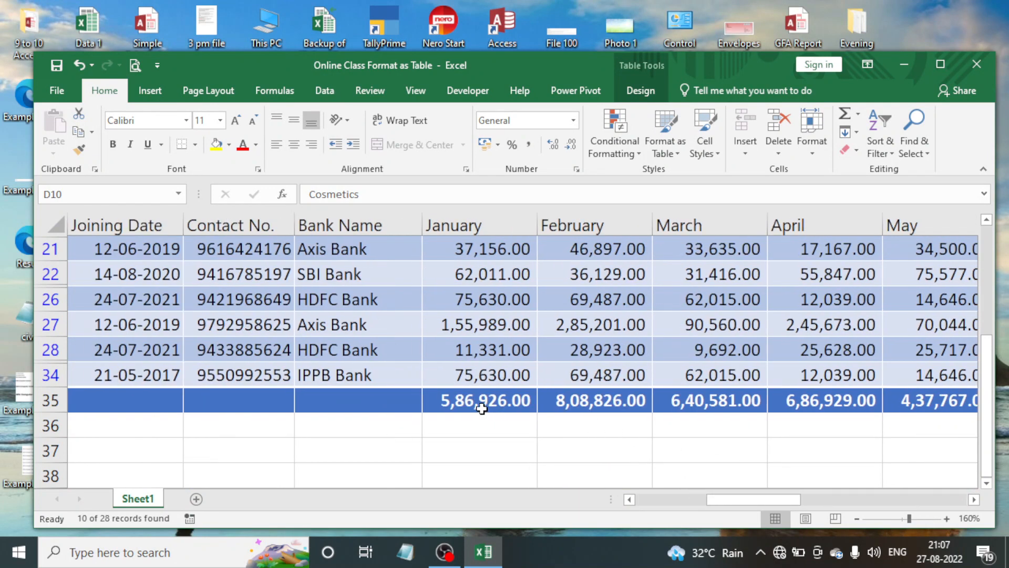
{"action": "left_click", "coordinate": [481, 409]}
{"action": "left_click", "coordinate": [578, 402]}
{"action": "left_click", "coordinate": [686, 402]}
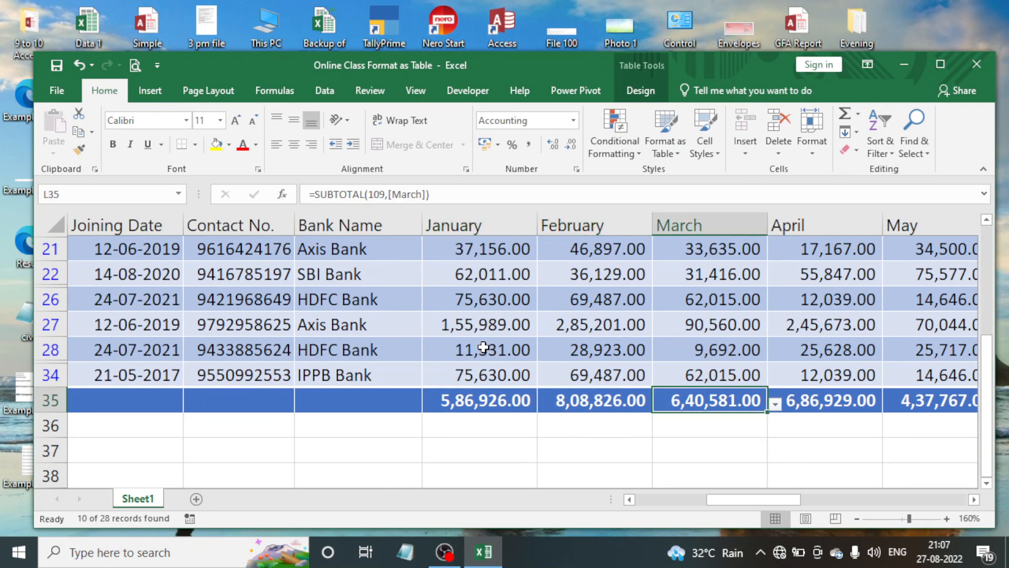
Add Silligudi to the Ayodhya and Mumbai selection in the District slicer
{"action": "scroll", "coordinate": [483, 347], "scroll_direction": "up", "scroll_amount": 5}
{"action": "left_click_drag", "start_coordinate": [733, 504], "coordinate": [644, 502]}
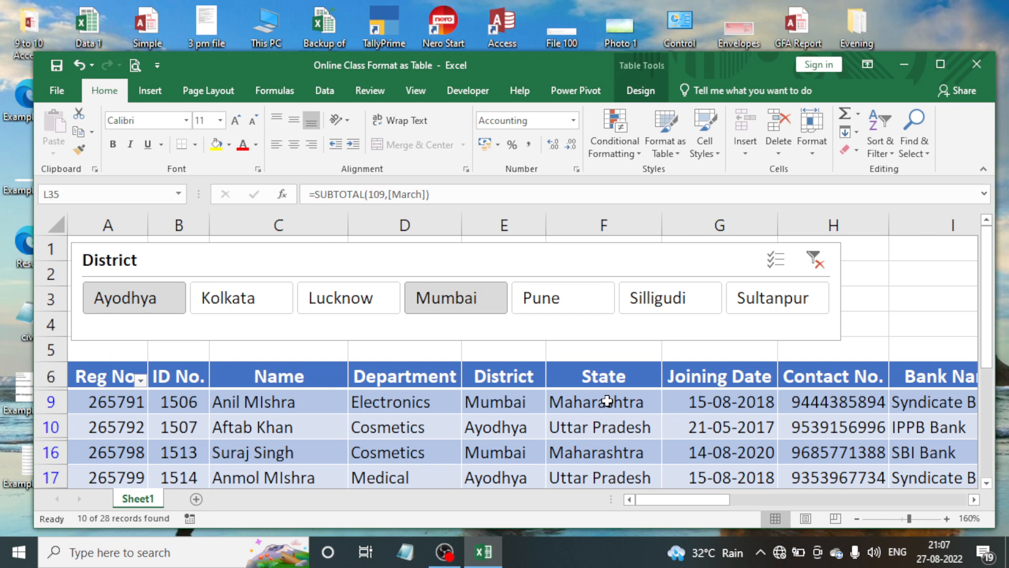
{"action": "left_click", "coordinate": [652, 299], "text": "ctrl"}
{"action": "scroll", "coordinate": [603, 387], "scroll_direction": "down", "scroll_amount": 2}
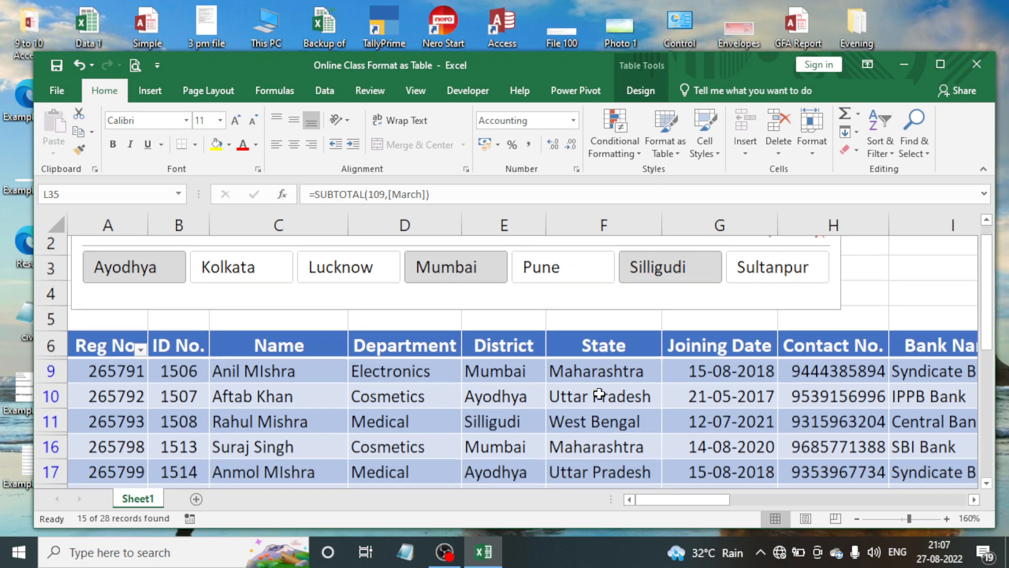
Review the rows filtered to Ayodhya, Mumbai and Silligudi down to the Total row
{"action": "scroll", "coordinate": [523, 383], "scroll_direction": "down", "scroll_amount": 2}
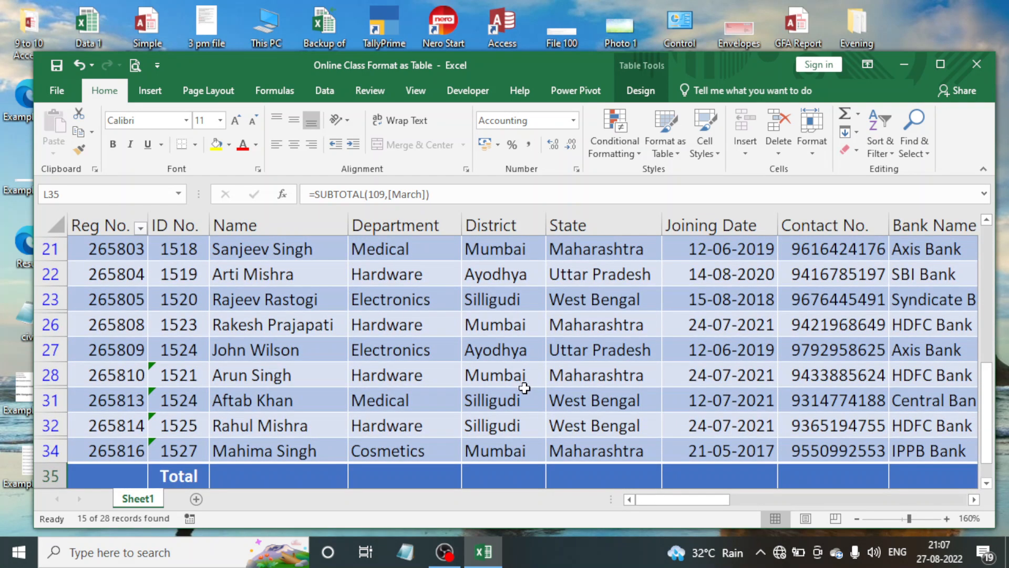
{"action": "scroll", "coordinate": [526, 388], "scroll_direction": "up", "scroll_amount": 4}
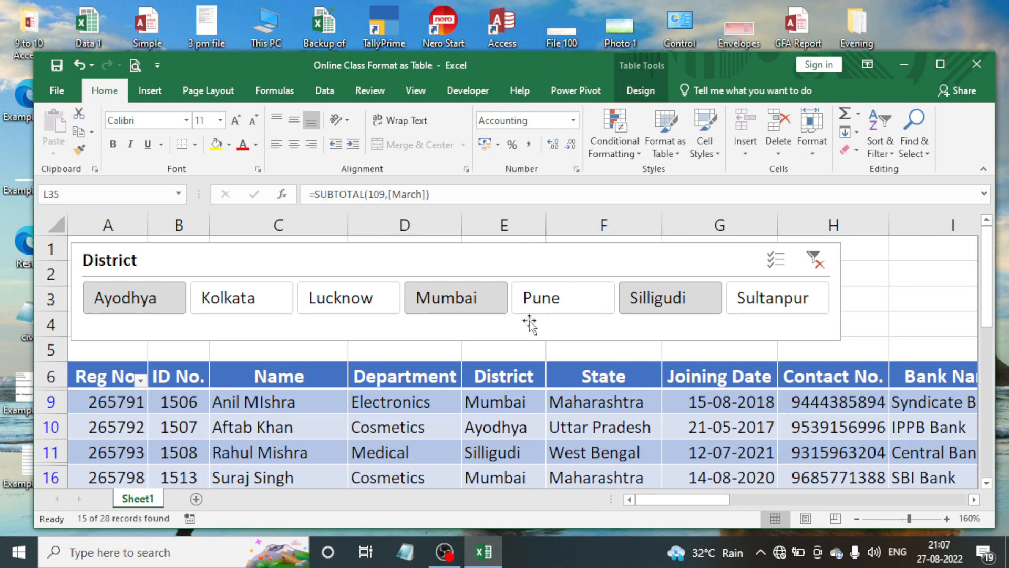
{"action": "scroll", "coordinate": [553, 401], "scroll_direction": "down", "scroll_amount": 1}
{"action": "scroll", "coordinate": [557, 384], "scroll_direction": "up", "scroll_amount": 1}
Clear the District slicer's filter and review the unfiltered table rows
{"action": "left_click", "coordinate": [813, 260]}
{"action": "scroll", "coordinate": [541, 355], "scroll_direction": "down", "scroll_amount": 12}
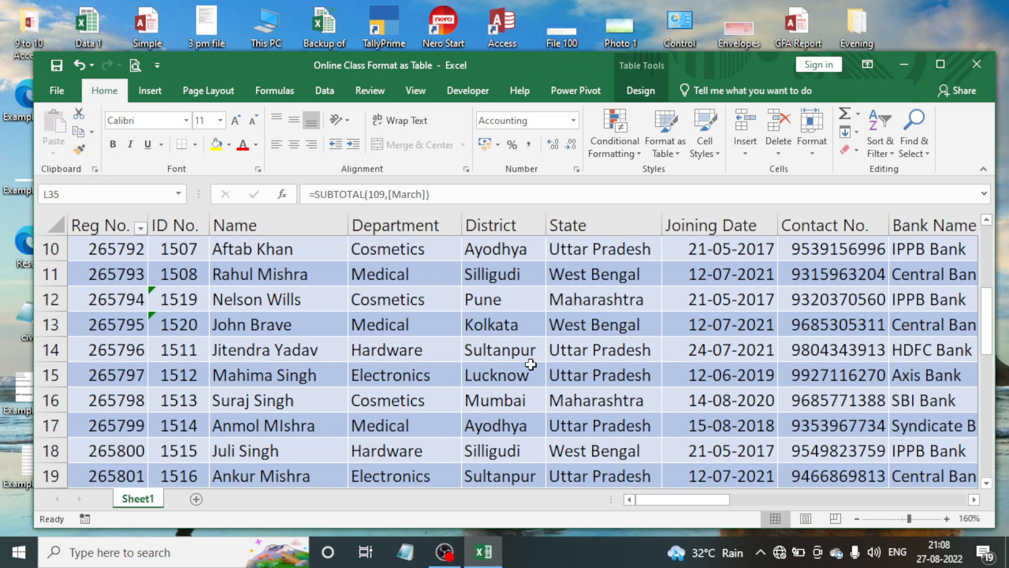
{"action": "scroll", "coordinate": [530, 365], "scroll_direction": "up", "scroll_amount": 12}
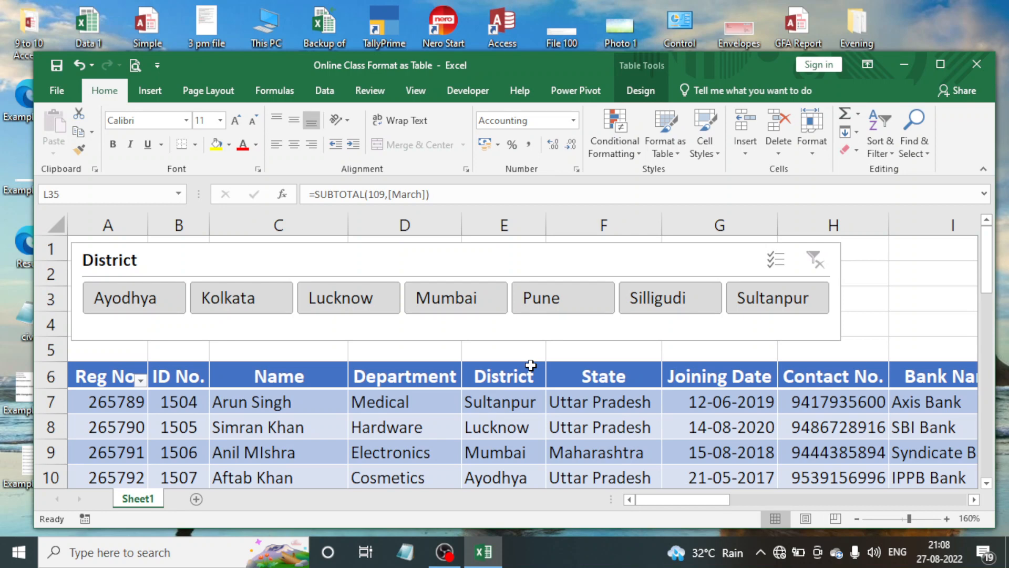
Narrow the District slicer so it spans columns A to F, and slightly reduce its height
{"action": "left_click", "coordinate": [699, 259]}
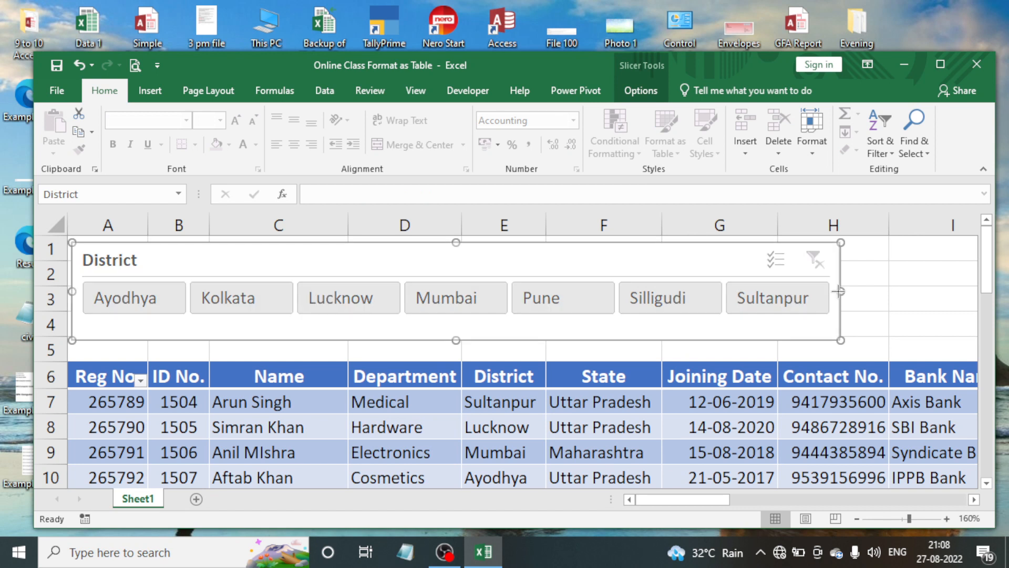
{"action": "left_click_drag", "start_coordinate": [844, 293], "coordinate": [650, 292]}
{"action": "left_click", "coordinate": [716, 316]}
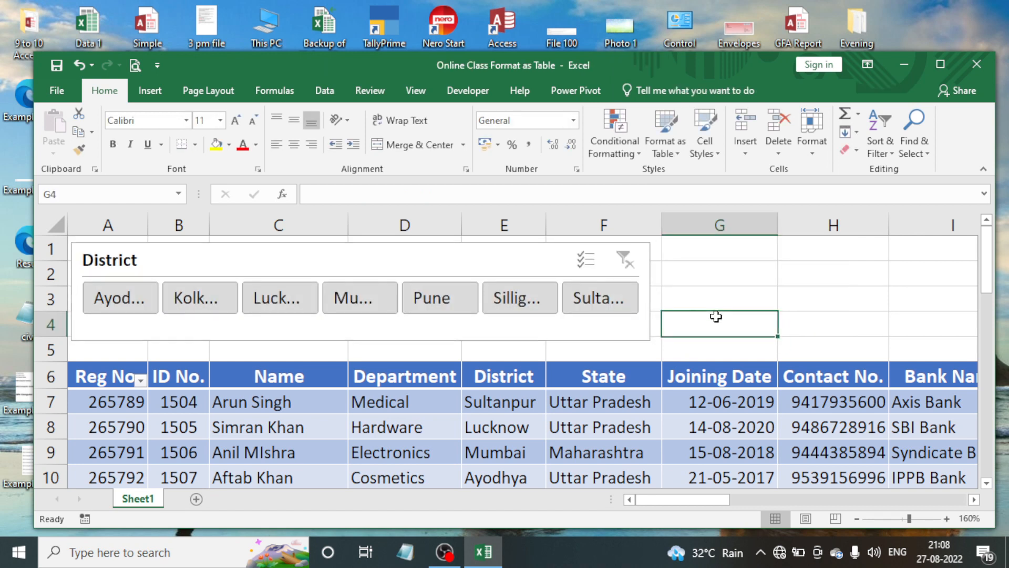
{"action": "left_click", "coordinate": [455, 264]}
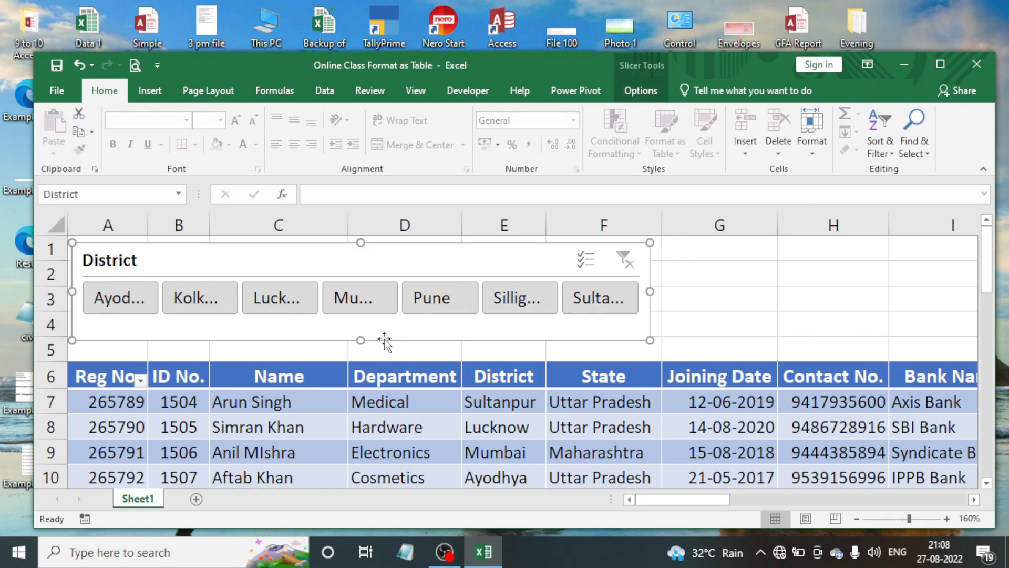
{"action": "mouse_move", "coordinate": [361, 340]}
{"action": "left_mouse_down"}
{"action": "mouse_move", "coordinate": [365, 324]}
{"action": "mouse_move", "coordinate": [361, 335]}
{"action": "left_mouse_up"}
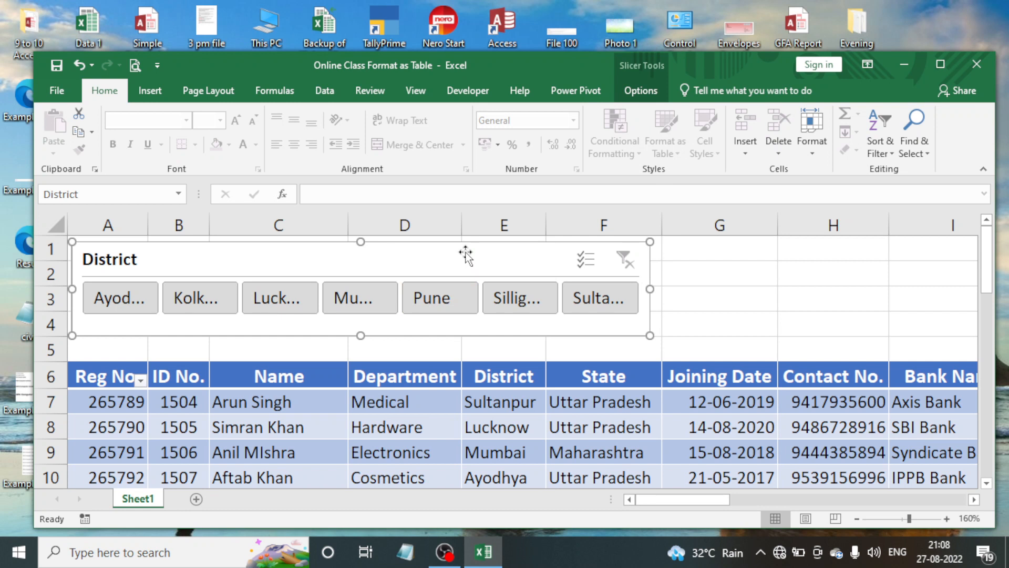
Delete the District slicer from above the table
{"action": "key", "text": "Delete"}
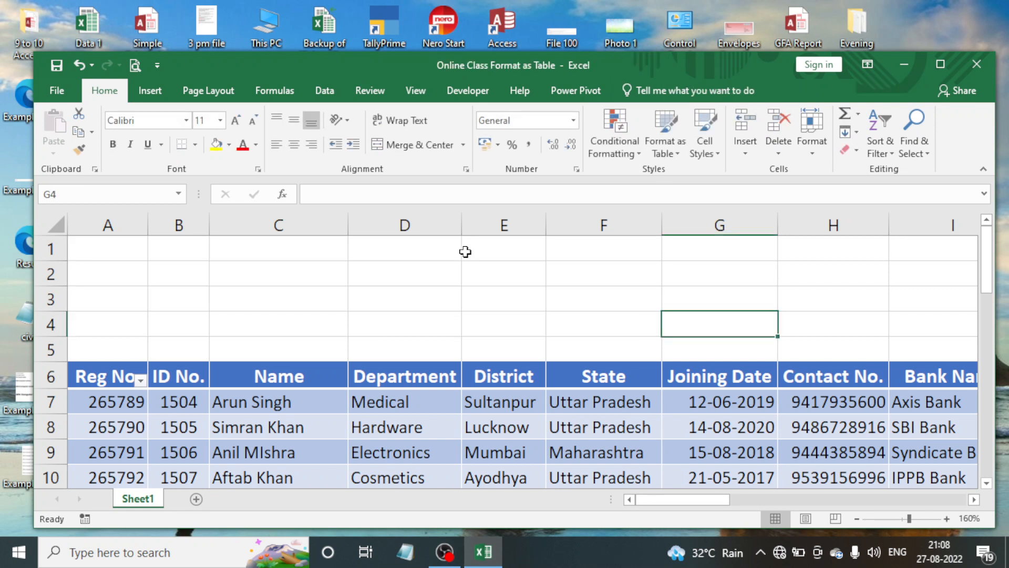
{"action": "left_click", "coordinate": [315, 284]}
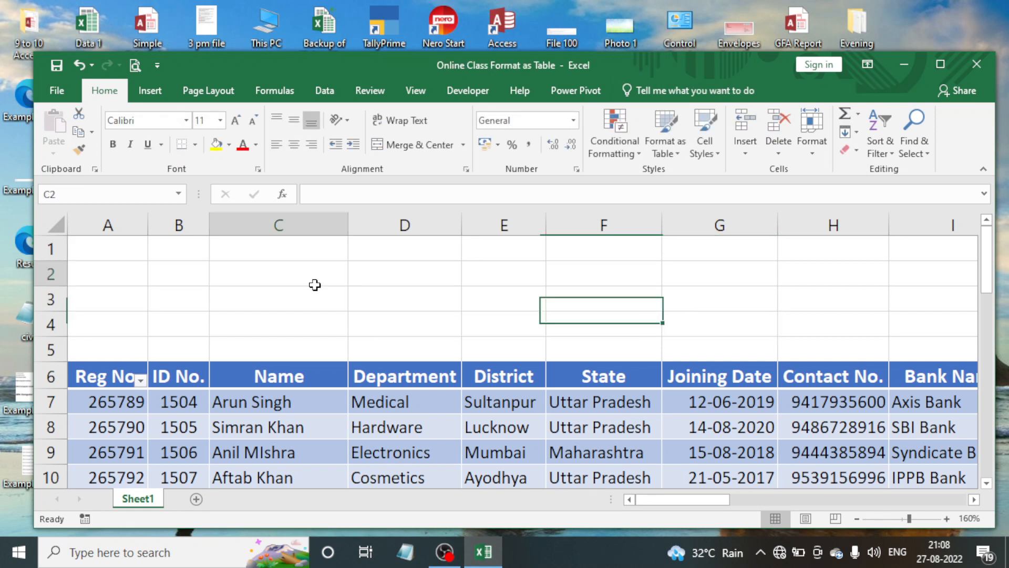
Insert Department and State slicers for the MIS_Report table
{"action": "left_click", "coordinate": [593, 407]}
{"action": "left_click", "coordinate": [386, 408]}
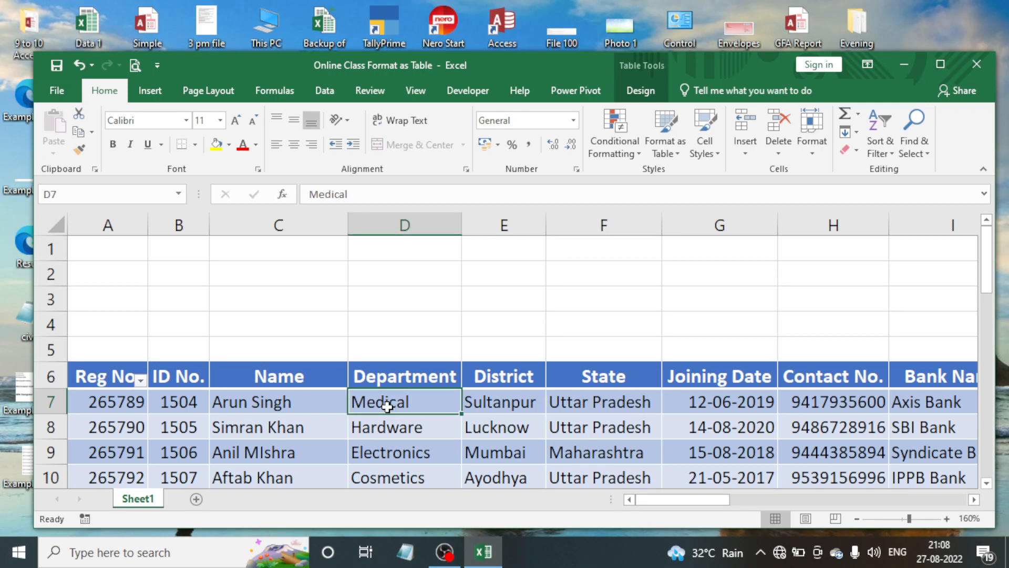
{"action": "left_click", "coordinate": [656, 92]}
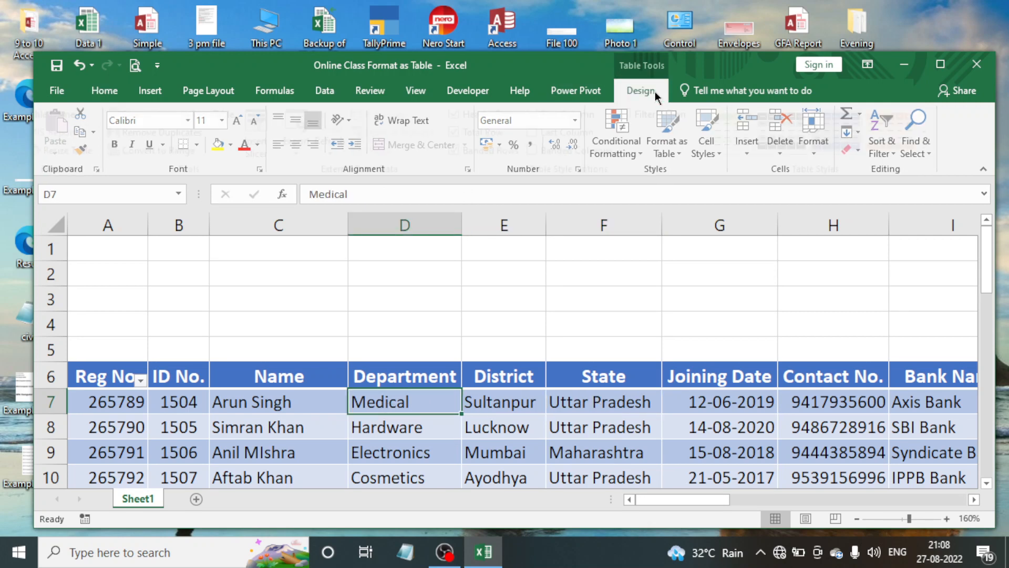
{"action": "left_click", "coordinate": [267, 143]}
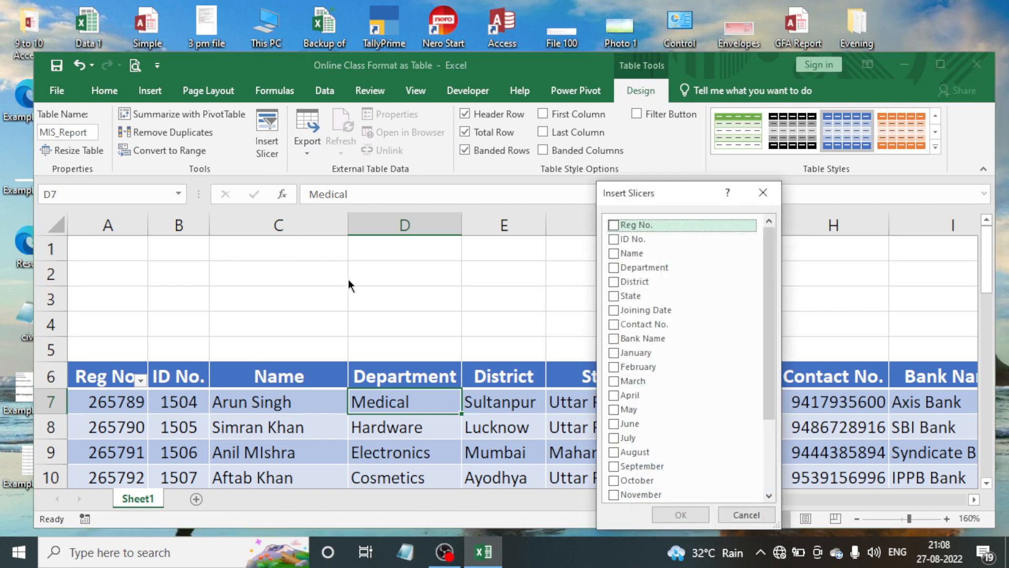
{"action": "left_click", "coordinate": [611, 298]}
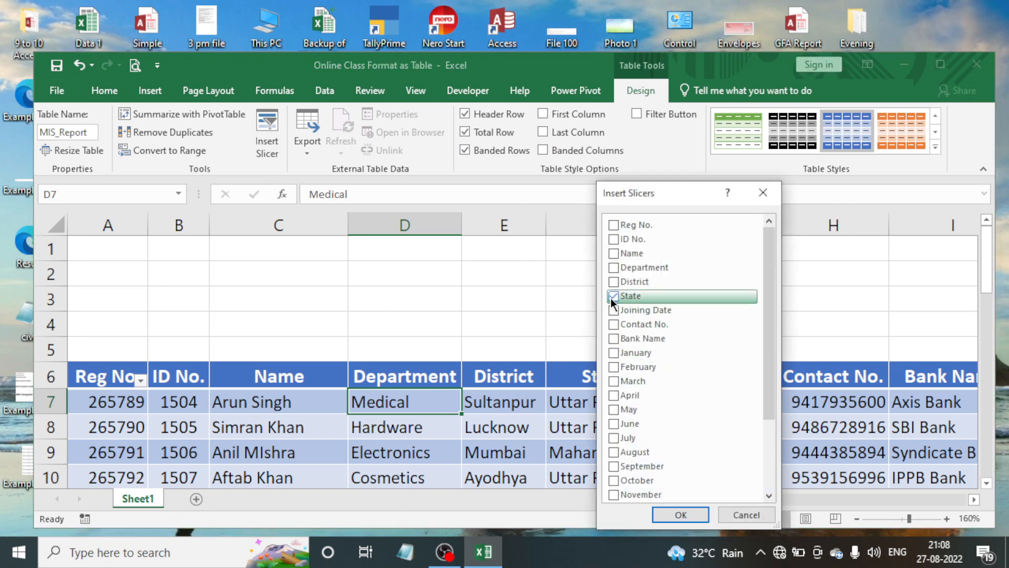
{"action": "left_click", "coordinate": [614, 269]}
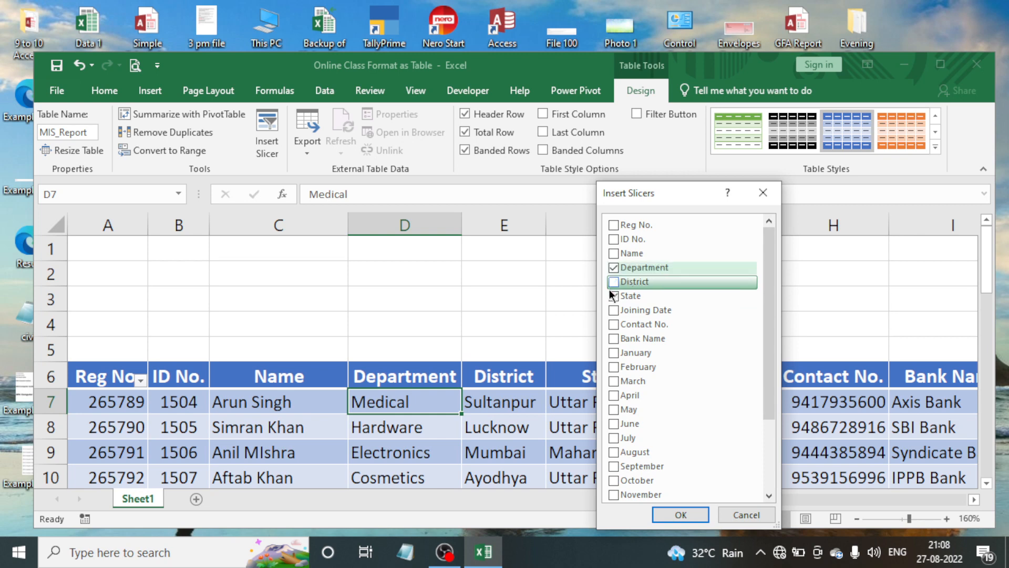
{"action": "left_click", "coordinate": [698, 515]}
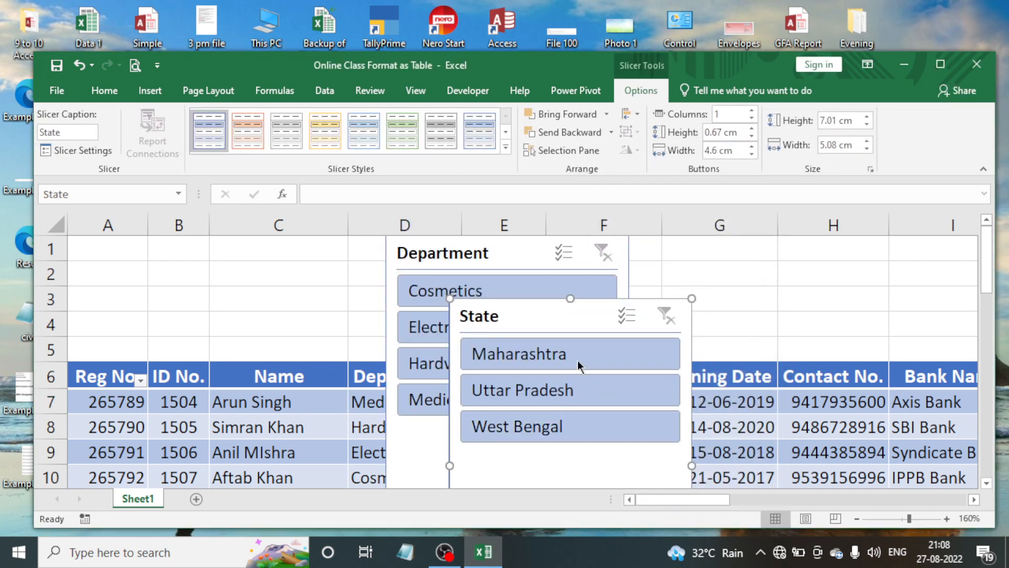
Separate the overlapping slicers, placing State over columns G and H and Department over columns A to C
{"action": "left_click_drag", "start_coordinate": [534, 320], "coordinate": [751, 281]}
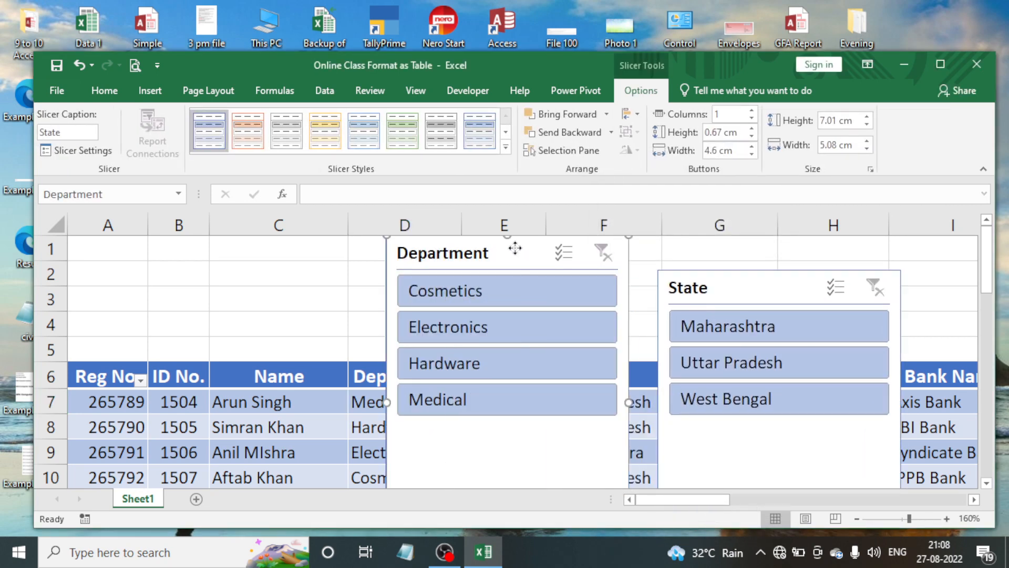
{"action": "left_click_drag", "start_coordinate": [511, 250], "coordinate": [202, 257]}
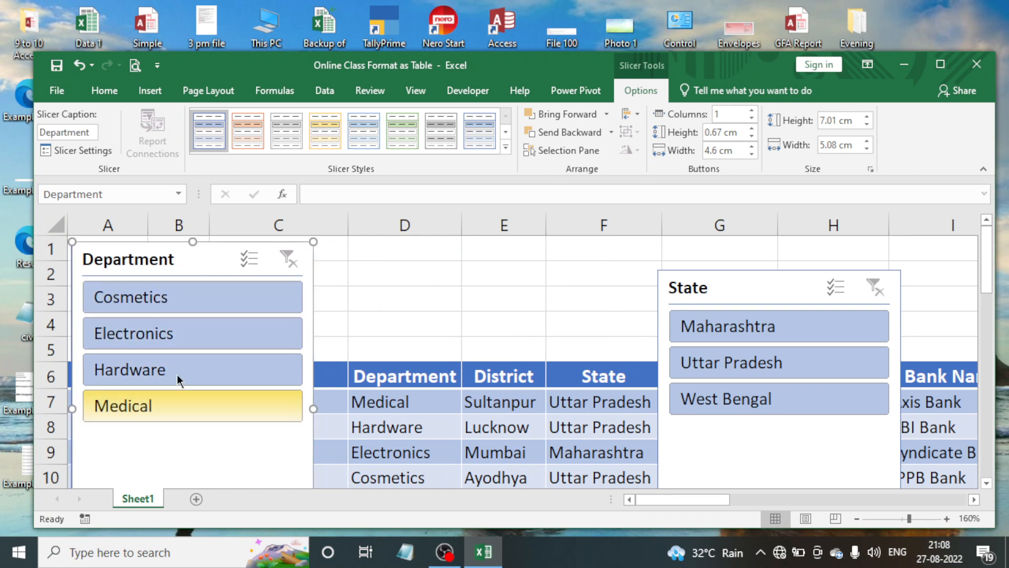
Arrange the Department slicer's buttons in 4 columns and the State slicer's buttons in 3 columns
{"action": "left_click", "coordinate": [726, 115]}
{"action": "key", "text": "Return"}
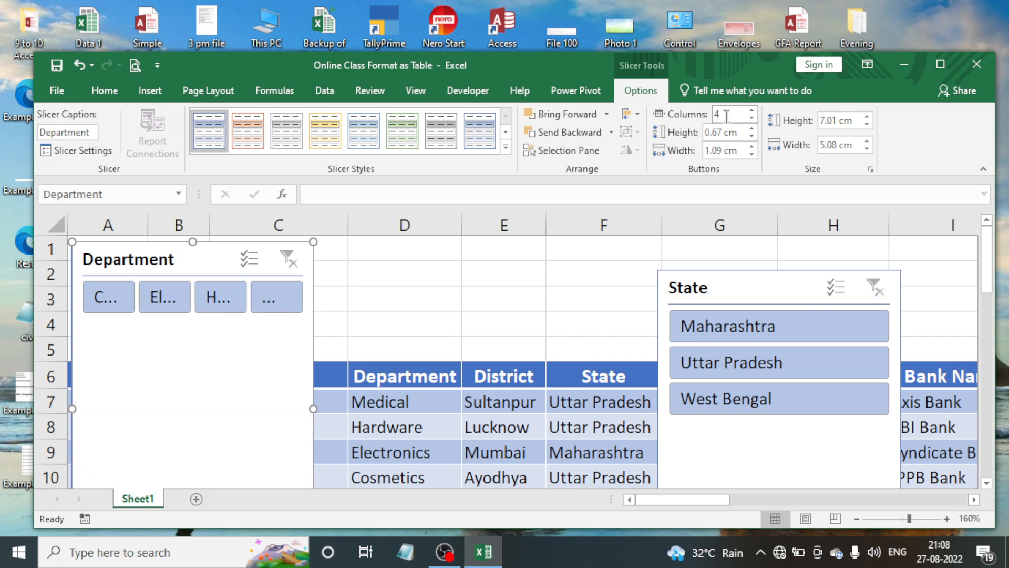
{"action": "left_click", "coordinate": [746, 288]}
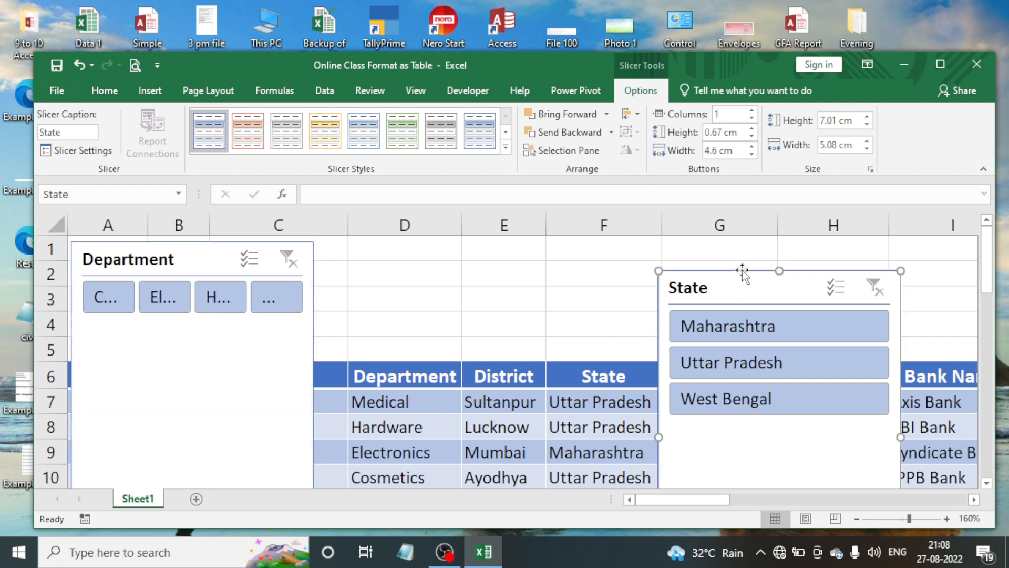
{"action": "left_click", "coordinate": [719, 115]}
{"action": "key", "text": "Return"}
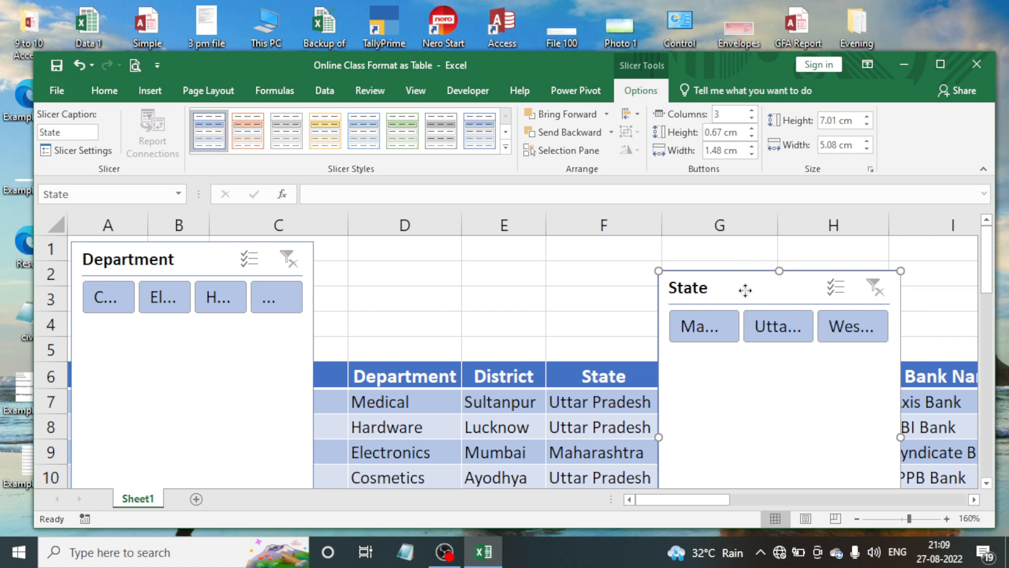
Fit the State slicer above the table from column F, about 2.18 cm high and 7.91 cm wide
{"action": "left_click_drag", "start_coordinate": [746, 288], "coordinate": [714, 235]}
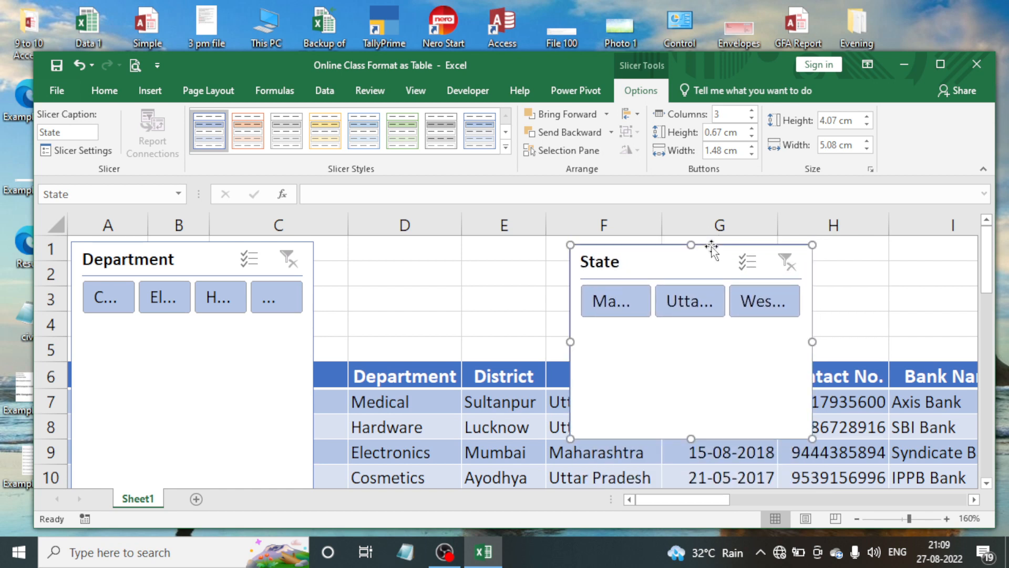
{"action": "left_click_drag", "start_coordinate": [690, 438], "coordinate": [688, 349]}
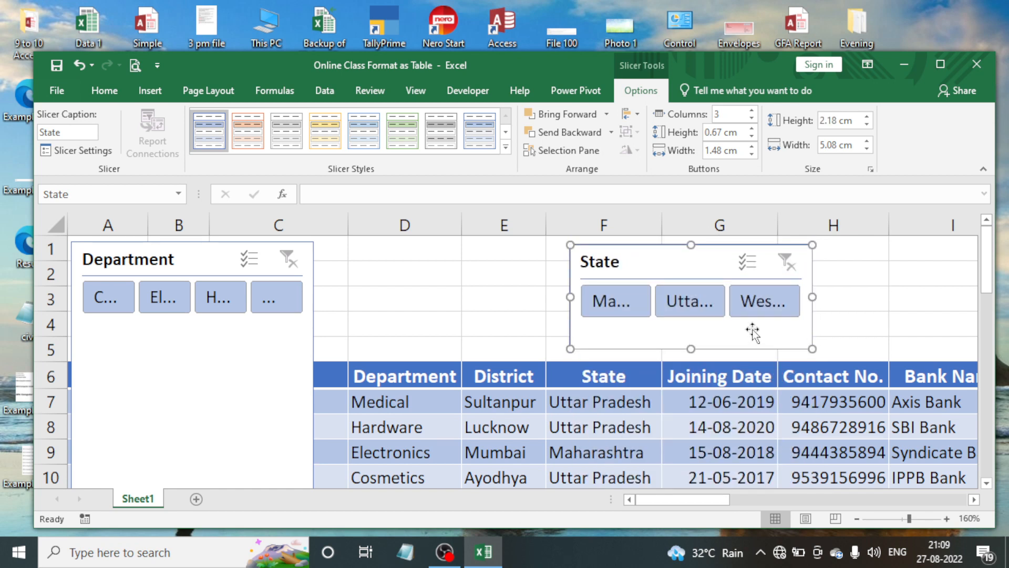
{"action": "left_click_drag", "start_coordinate": [812, 296], "coordinate": [947, 297]}
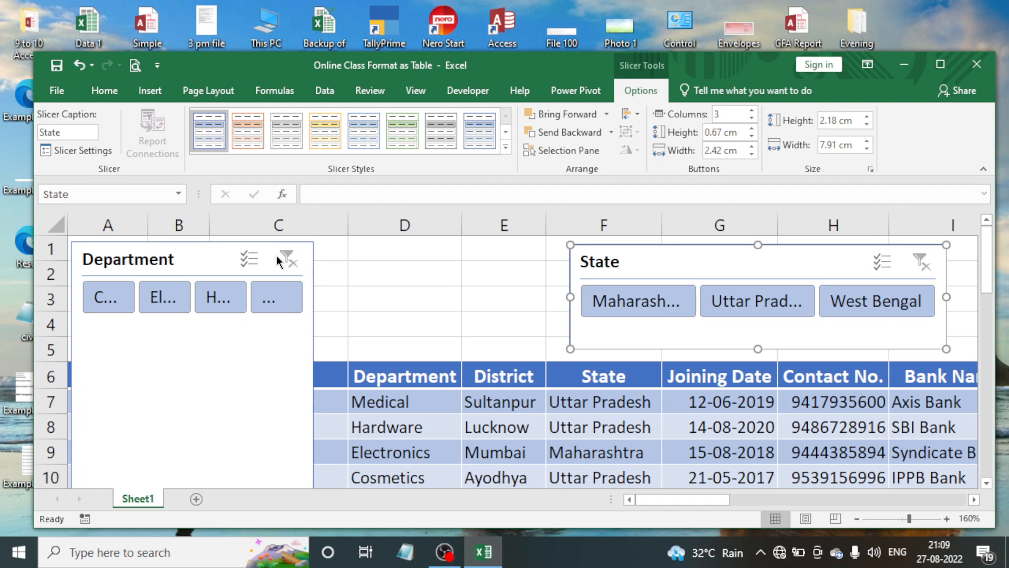
Fit the Department slicer above the table beside the State slicer, about 2.12 cm high and 10.17 cm wide
{"action": "left_click", "coordinate": [203, 254]}
{"action": "mouse_move", "coordinate": [191, 250]}
{"action": "left_mouse_down"}
{"action": "mouse_move", "coordinate": [289, 254]}
{"action": "mouse_move", "coordinate": [204, 251]}
{"action": "left_mouse_up"}
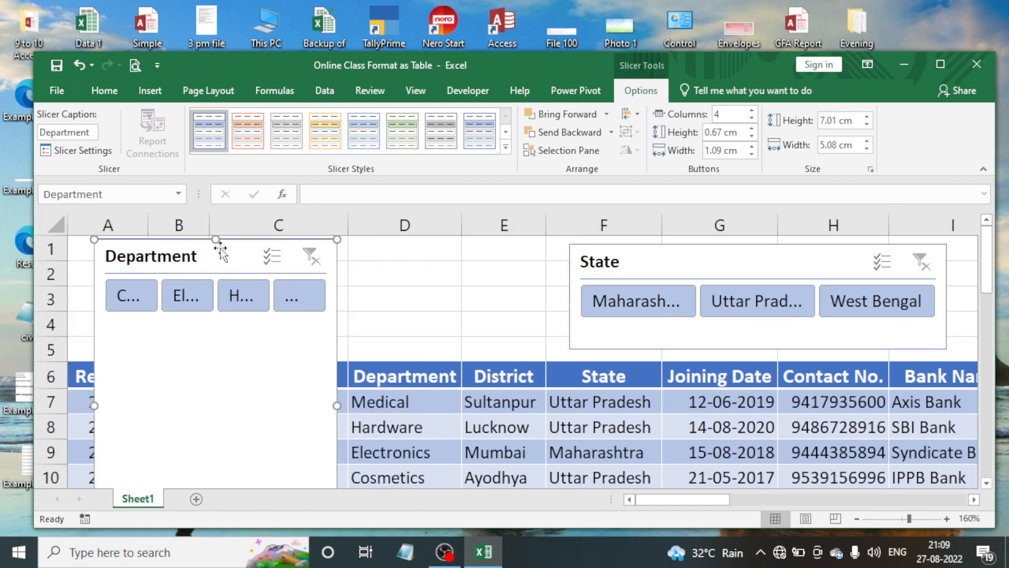
{"action": "left_click", "coordinate": [215, 233]}
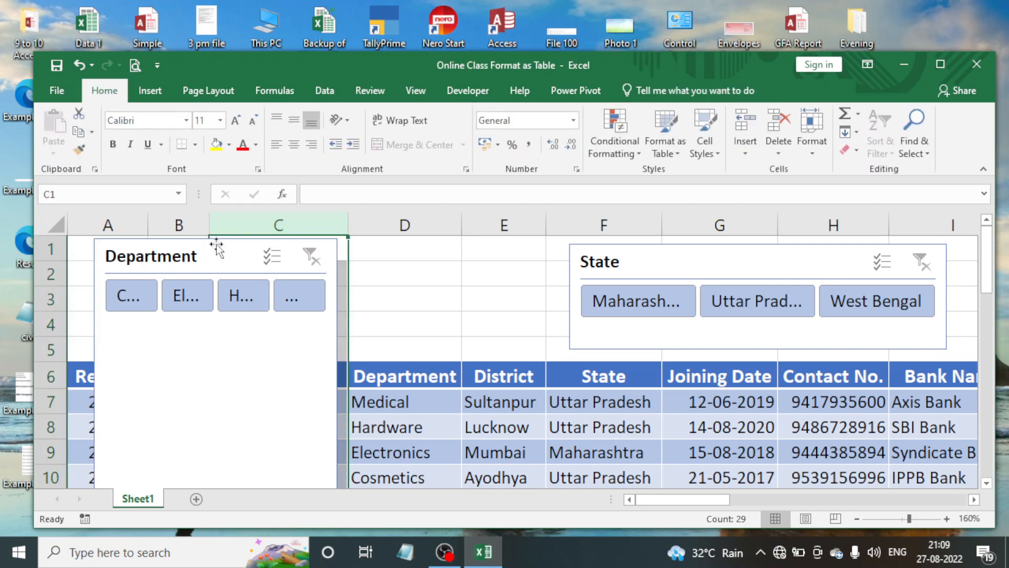
{"action": "left_click", "coordinate": [216, 242]}
{"action": "mouse_move", "coordinate": [216, 242]}
{"action": "left_mouse_down"}
{"action": "mouse_move", "coordinate": [217, 414]}
{"action": "mouse_move", "coordinate": [209, 249]}
{"action": "left_mouse_up"}
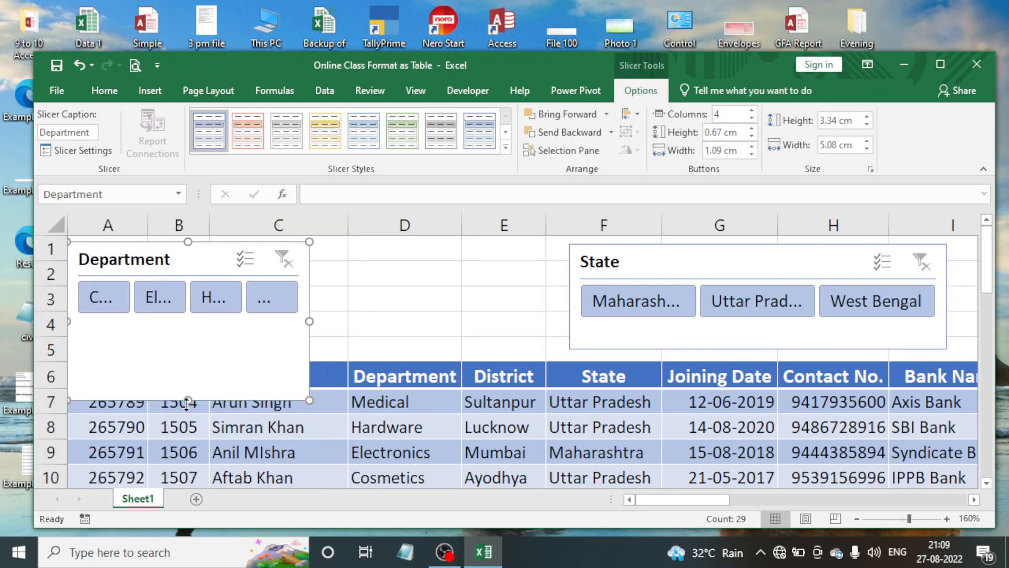
{"action": "left_click_drag", "start_coordinate": [188, 401], "coordinate": [188, 342]}
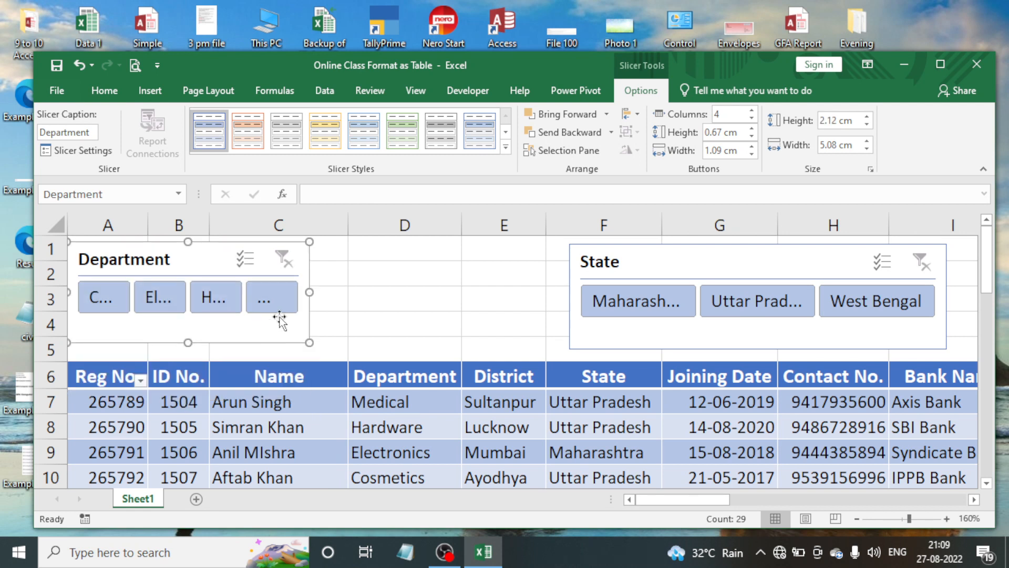
{"action": "left_click_drag", "start_coordinate": [308, 292], "coordinate": [552, 318]}
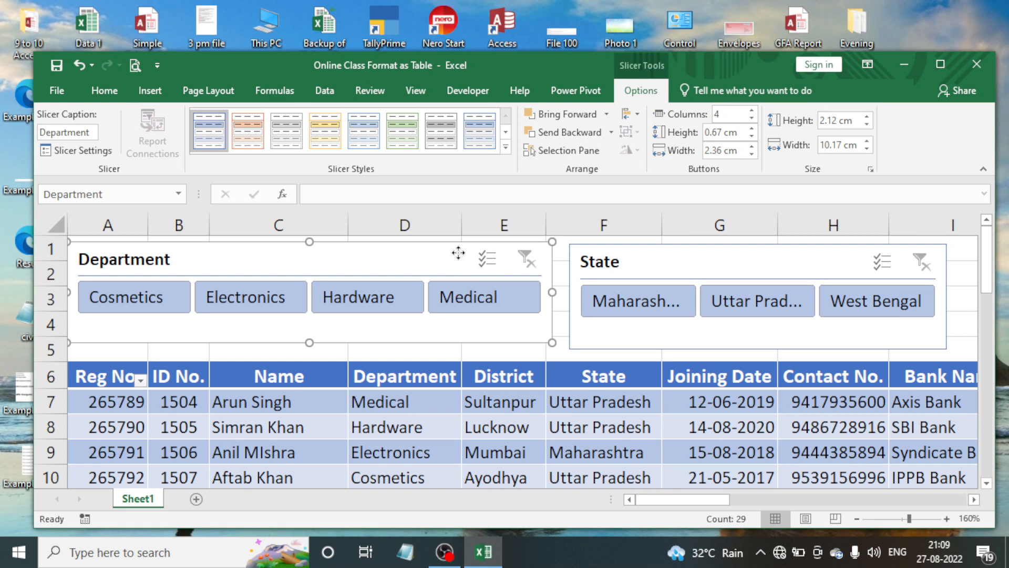
{"action": "left_click_drag", "start_coordinate": [458, 252], "coordinate": [464, 259]}
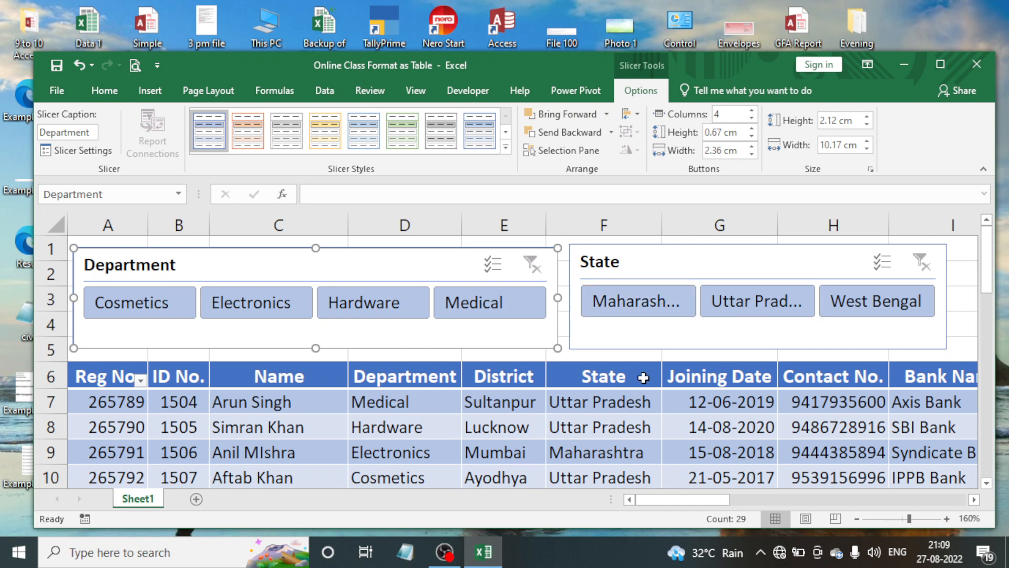
Filter the table to West Bengal with the State slicer and review the rows down to the Total row
{"action": "left_click", "coordinate": [870, 305]}
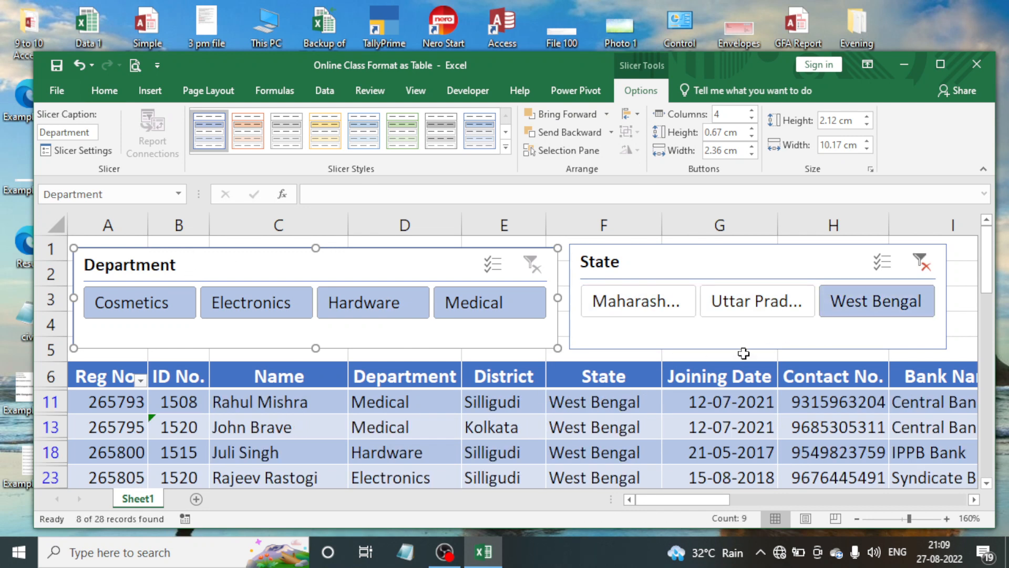
{"action": "left_click", "coordinate": [605, 420]}
{"action": "scroll", "coordinate": [604, 418], "scroll_direction": "down", "scroll_amount": 2}
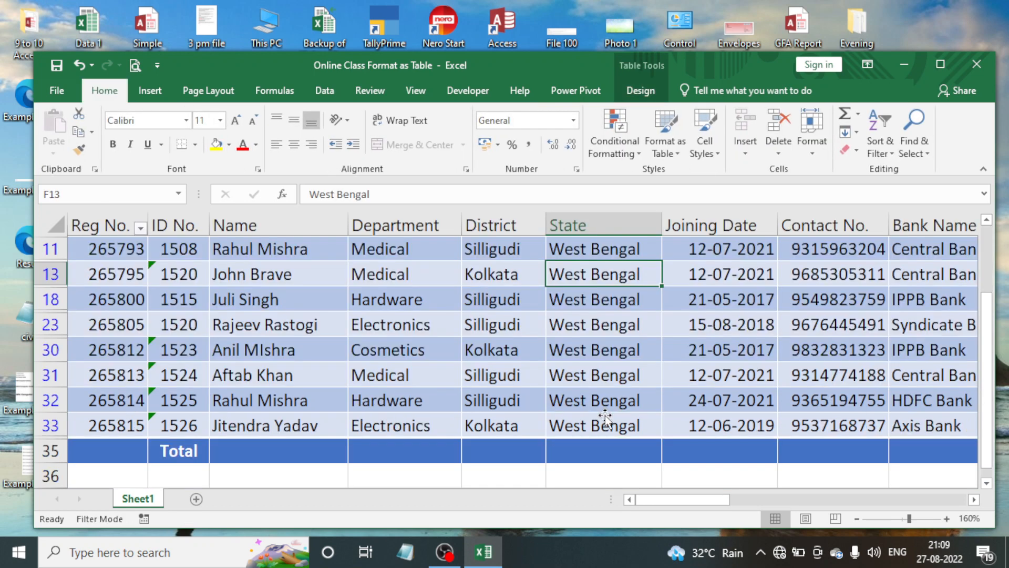
Narrow the West Bengal rows to the Medical department with the Department slicer
{"action": "scroll", "coordinate": [594, 415], "scroll_direction": "up", "scroll_amount": 2}
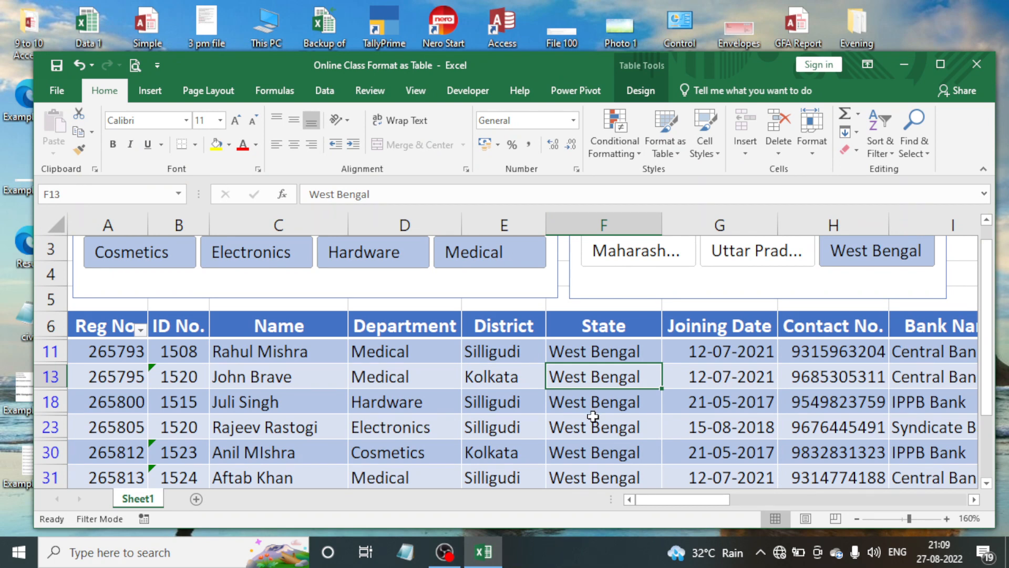
{"action": "scroll", "coordinate": [593, 417], "scroll_direction": "up", "scroll_amount": 1}
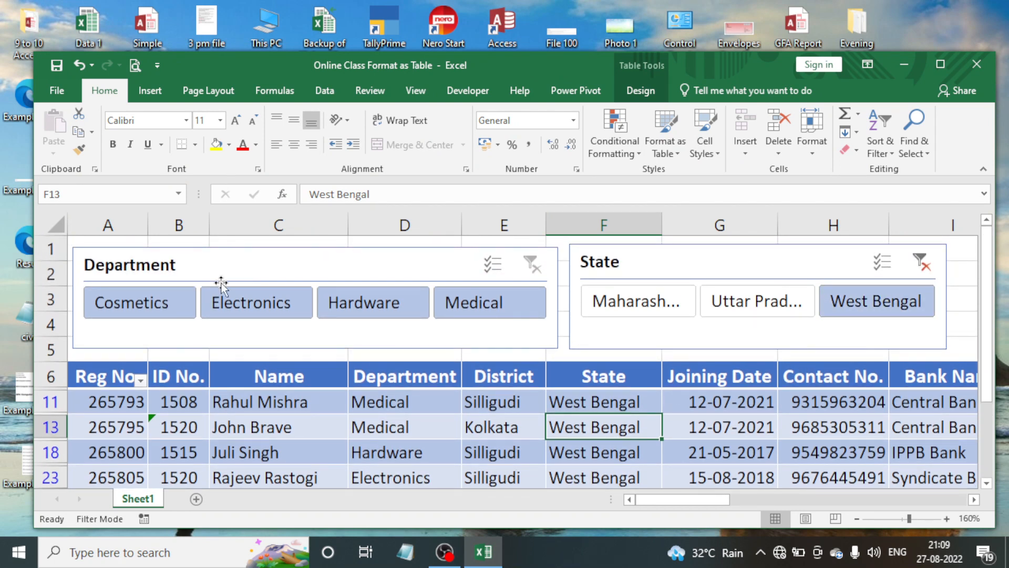
{"action": "left_click", "coordinate": [490, 302]}
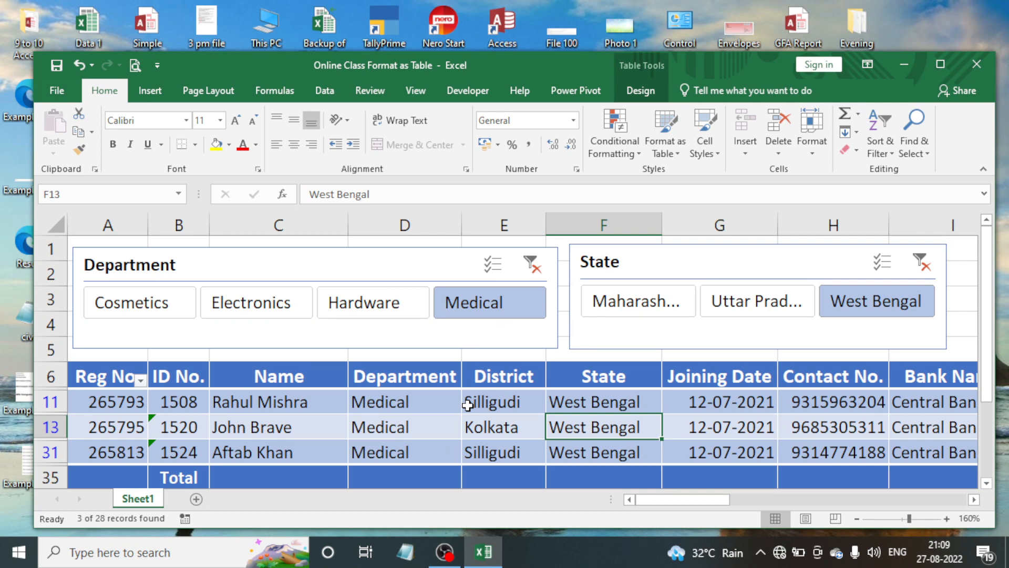
Review the filtered West Bengal Medical rows and clear the filters of both the Department and State slicers
{"action": "scroll", "coordinate": [484, 415], "scroll_direction": "down", "scroll_amount": 1}
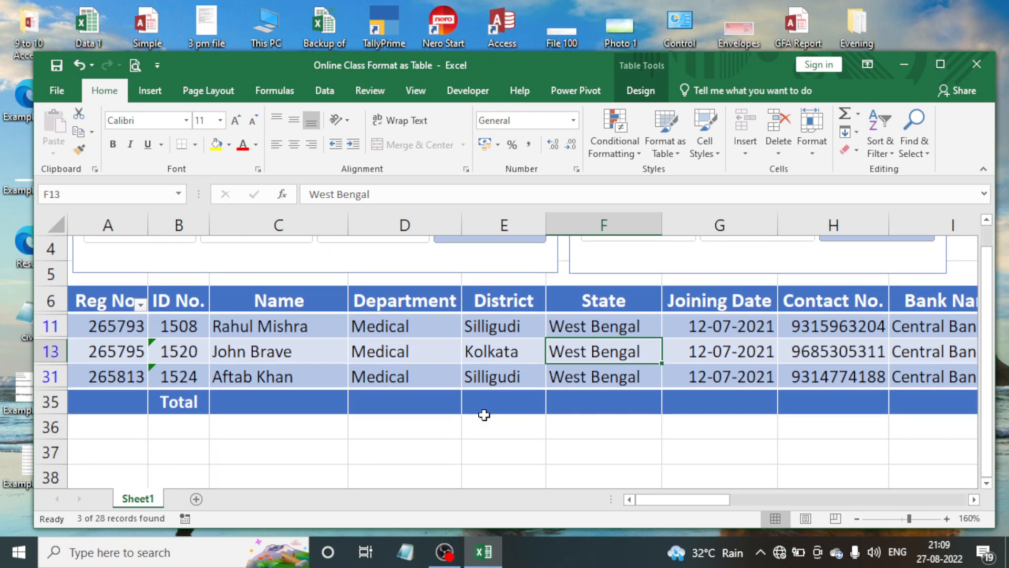
{"action": "left_click_drag", "start_coordinate": [699, 500], "coordinate": [638, 506]}
{"action": "scroll", "coordinate": [594, 269], "scroll_direction": "up", "scroll_amount": 1}
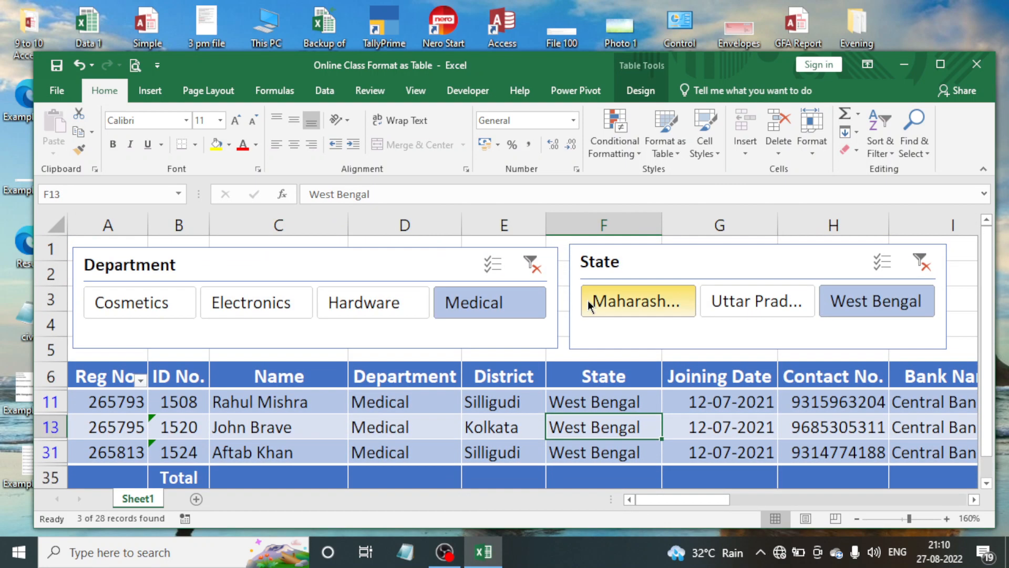
{"action": "left_click", "coordinate": [531, 267]}
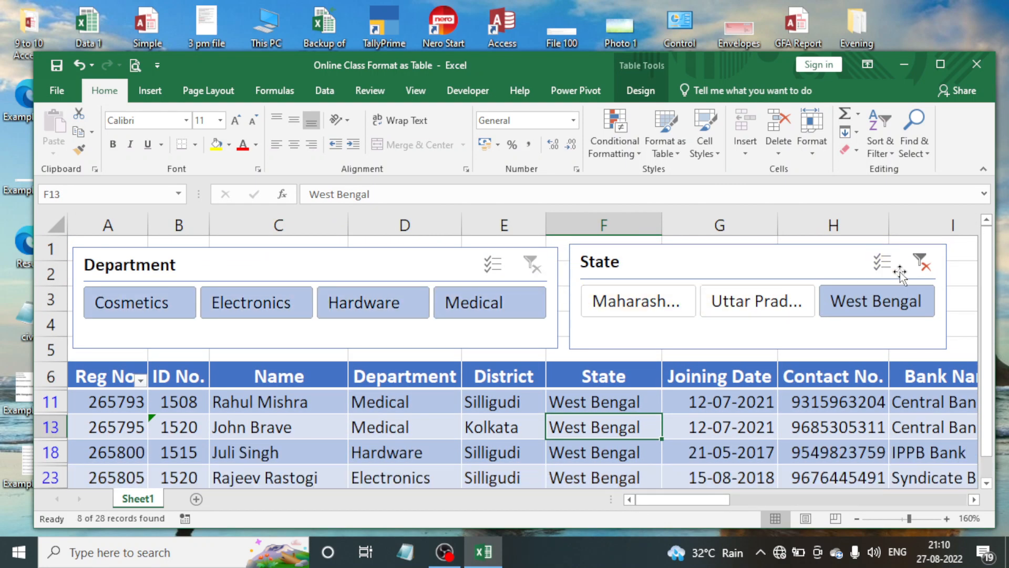
{"action": "left_click", "coordinate": [921, 261]}
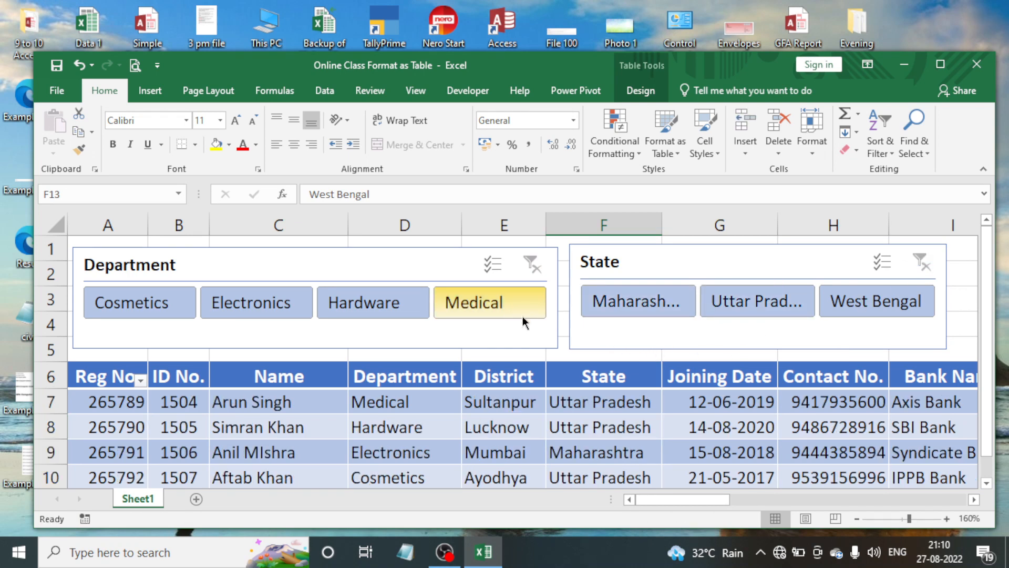
Filter the table to Maharashtra with the State slicer, review the rows down to the Total row, and clear the filter
{"action": "left_click", "coordinate": [648, 309]}
{"action": "scroll", "coordinate": [604, 376], "scroll_direction": "down", "scroll_amount": 3}
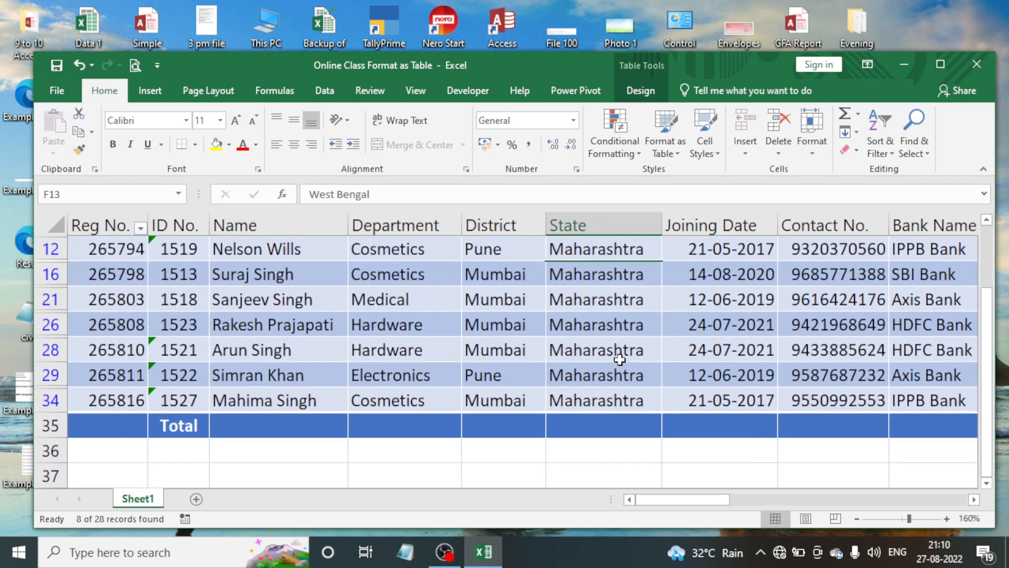
{"action": "scroll", "coordinate": [531, 387], "scroll_direction": "up", "scroll_amount": 3}
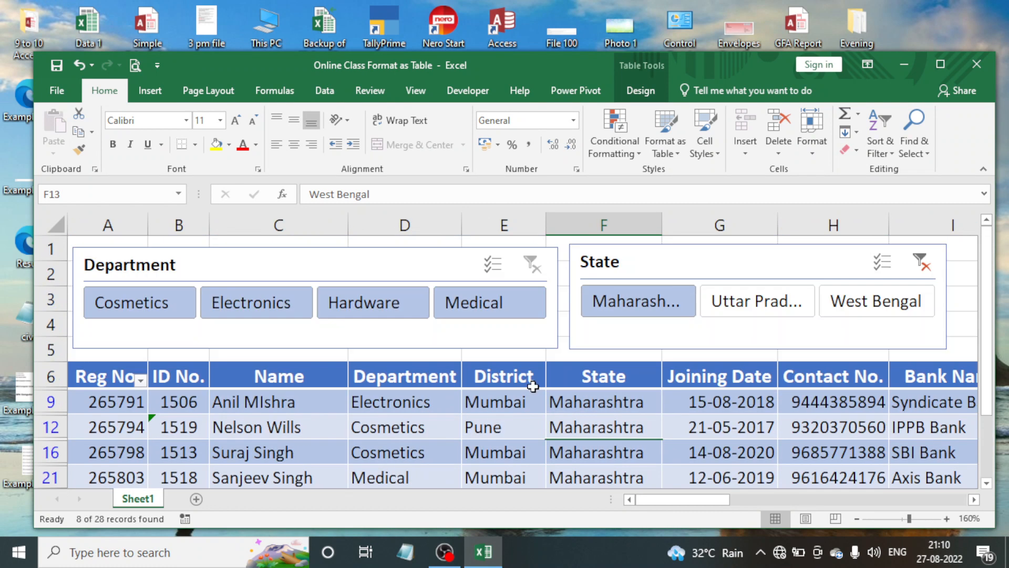
{"action": "left_click", "coordinate": [921, 263]}
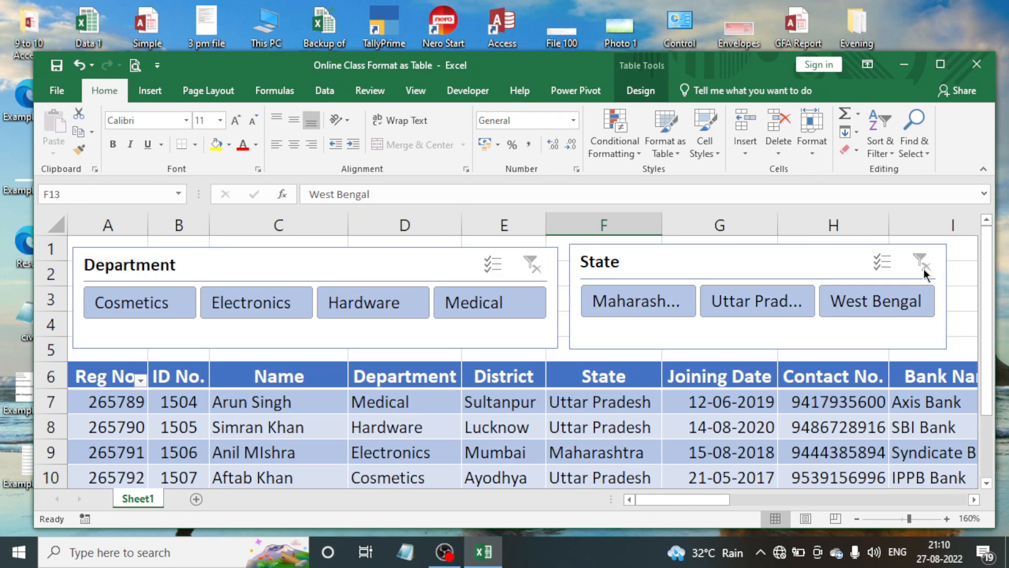
Delete the Department slicer from above the table
{"action": "left_click", "coordinate": [784, 269]}
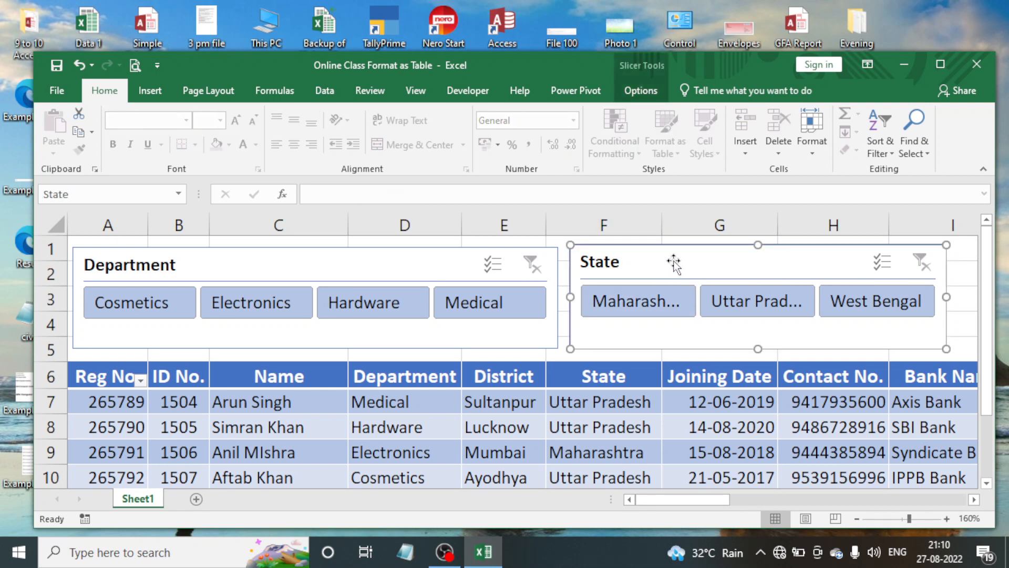
{"action": "key", "text": "Escape"}
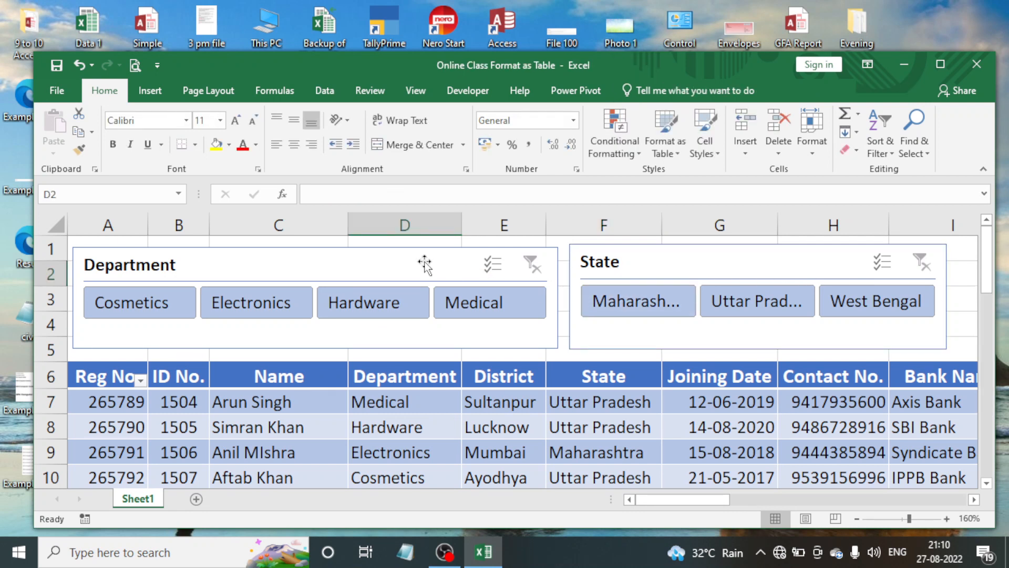
{"action": "left_click", "coordinate": [382, 265]}
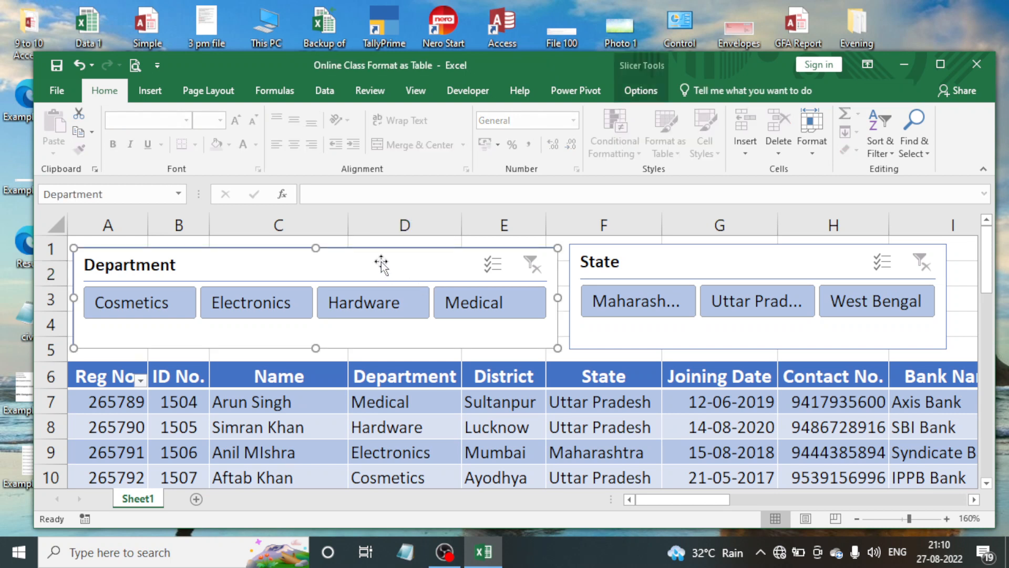
{"action": "key", "text": "Delete"}
Move the State slicer above the table's first columns and widen it to about 11.94 cm so full state names fit
{"action": "left_click_drag", "start_coordinate": [670, 264], "coordinate": [179, 266]}
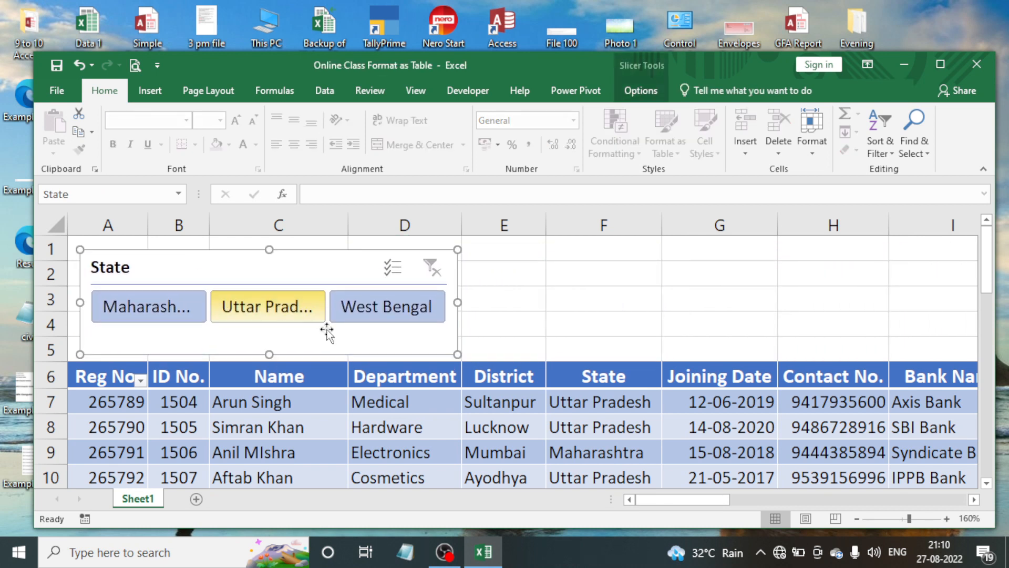
{"action": "left_click_drag", "start_coordinate": [458, 302], "coordinate": [650, 307]}
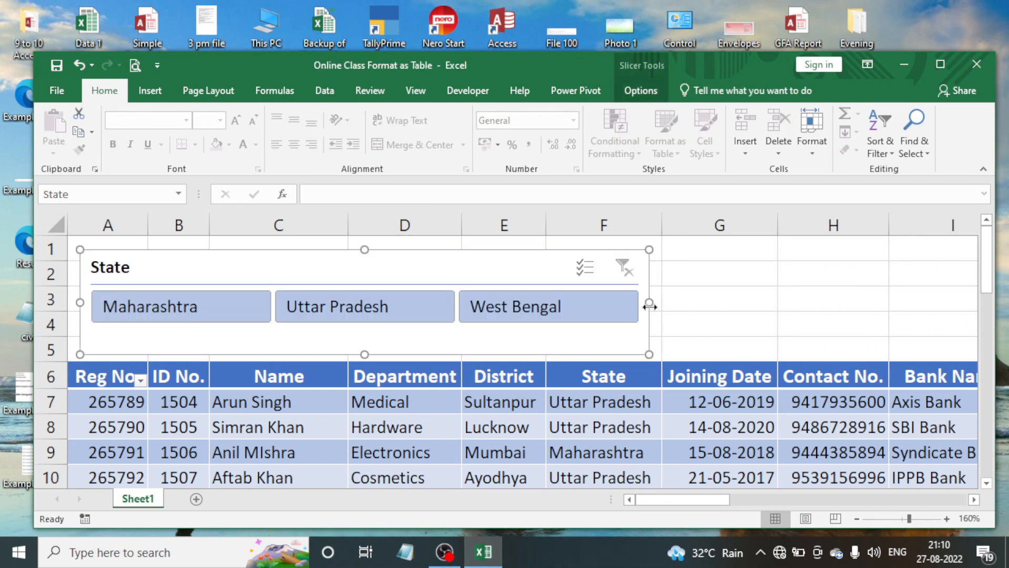
Set the State slicer's button height to 0.9 cm
{"action": "left_click", "coordinate": [630, 90]}
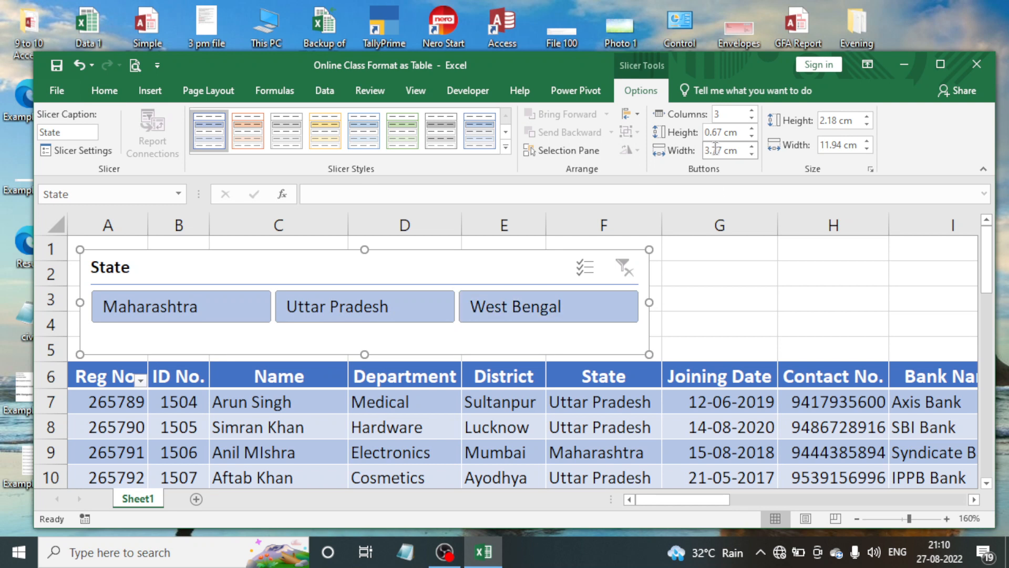
{"action": "left_click", "coordinate": [752, 129]}
{"action": "left_click", "coordinate": [752, 129]}
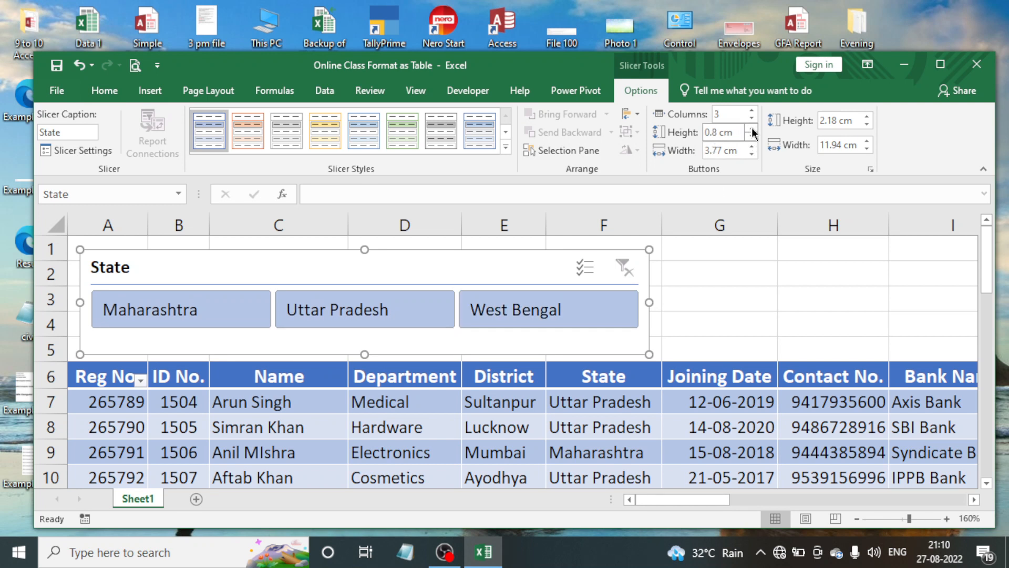
{"action": "left_click", "coordinate": [753, 129]}
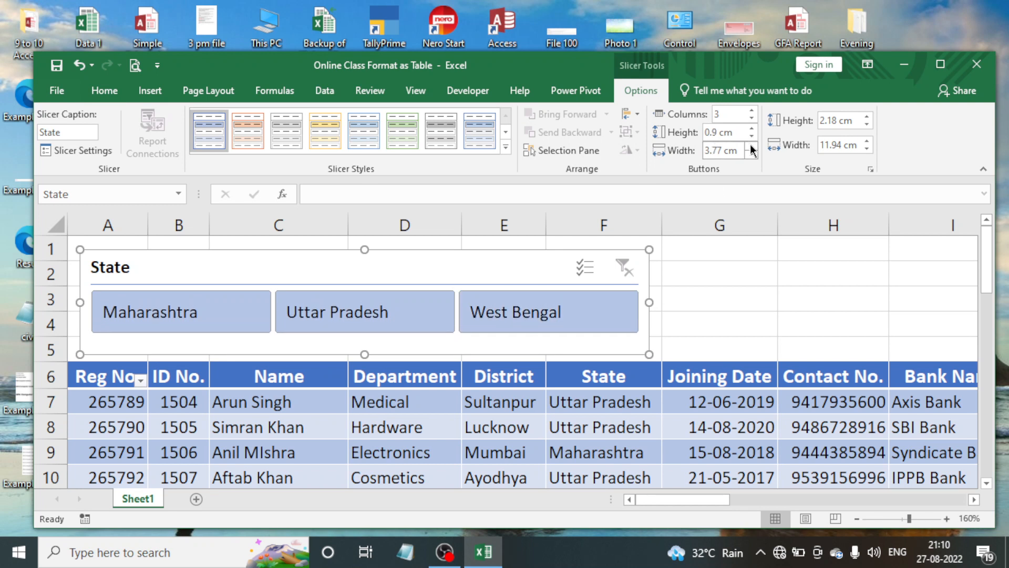
Try a 4.1 cm button width on the State slicer, and reduce it to 3.4 cm
{"action": "left_click", "coordinate": [752, 147]}
{"action": "left_click", "coordinate": [752, 147]}
{"action": "left_click", "coordinate": [752, 147]}
{"action": "left_click", "coordinate": [752, 147]}
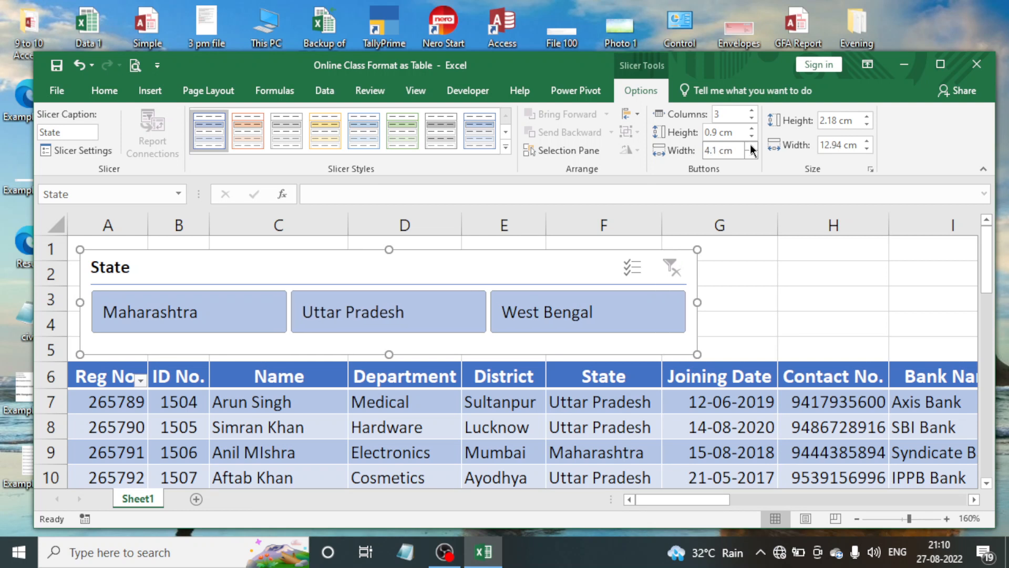
{"action": "left_click", "coordinate": [753, 154]}
{"action": "left_click", "coordinate": [753, 154]}
{"action": "left_click", "coordinate": [753, 154]}
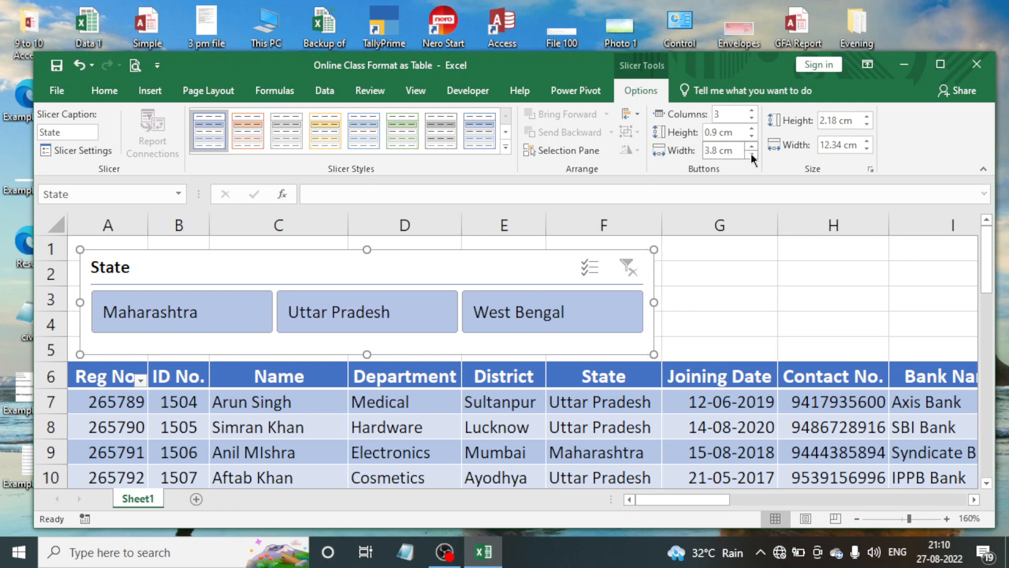
{"action": "left_click", "coordinate": [753, 154]}
{"action": "left_click", "coordinate": [753, 154]}
{"action": "left_click", "coordinate": [752, 154]}
{"action": "left_click", "coordinate": [753, 154]}
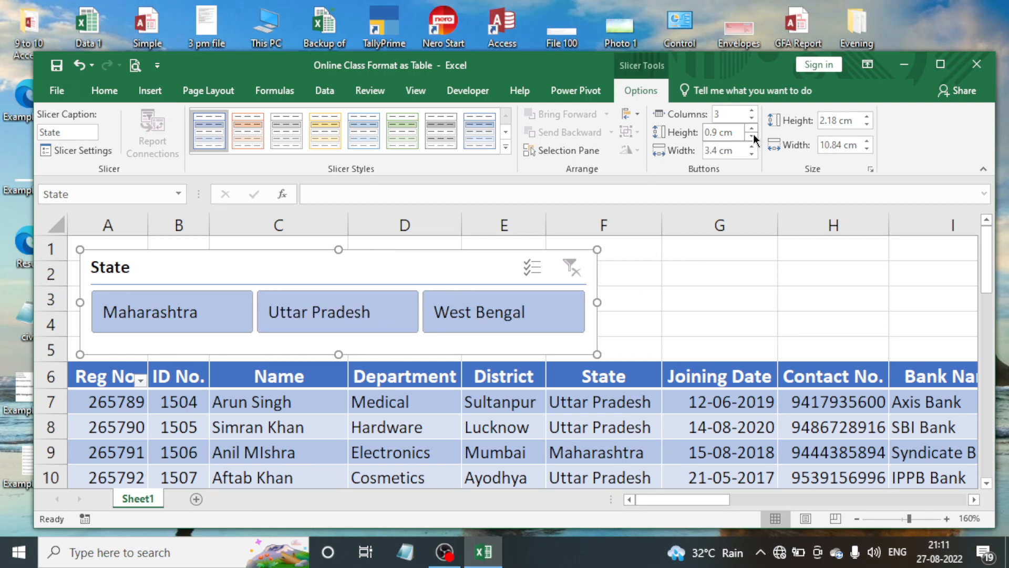
Set the State slicer's button height to 0.5 cm
{"action": "left_click", "coordinate": [753, 137]}
{"action": "left_click", "coordinate": [753, 137]}
{"action": "left_click", "coordinate": [753, 136]}
{"action": "left_click", "coordinate": [753, 136]}
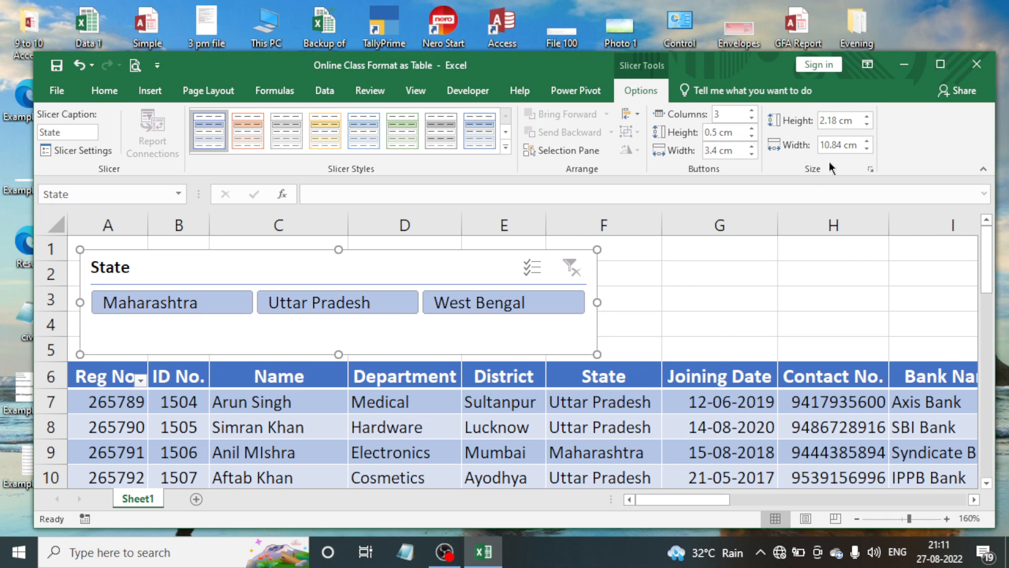
Try an overall height of 2.7 cm for the State slicer, and reduce it to 1.8 cm
{"action": "left_click", "coordinate": [867, 116]}
{"action": "left_click", "coordinate": [867, 116]}
{"action": "left_click", "coordinate": [867, 116]}
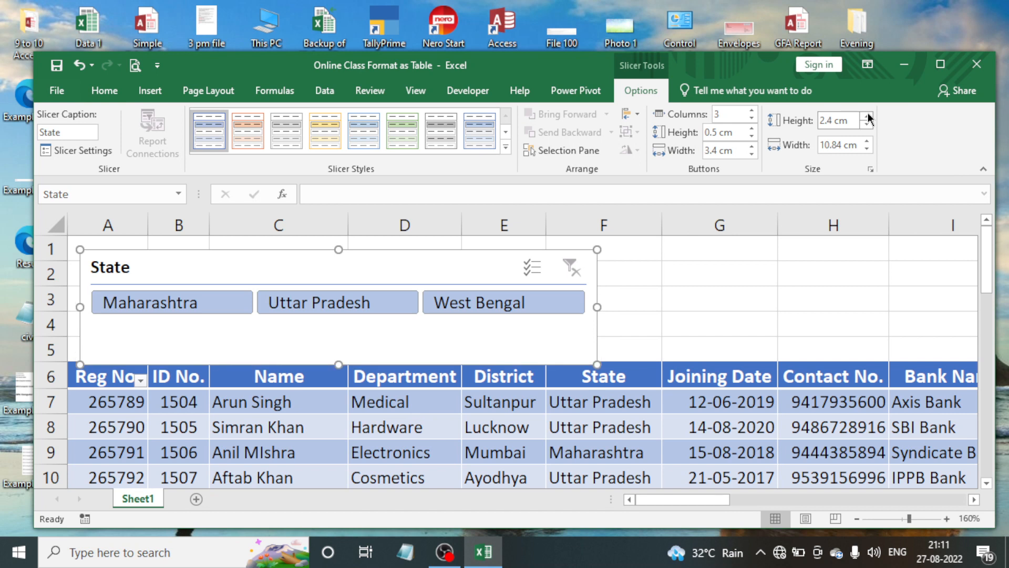
{"action": "left_click", "coordinate": [867, 116]}
{"action": "left_click", "coordinate": [867, 116]}
{"action": "left_click", "coordinate": [867, 116]}
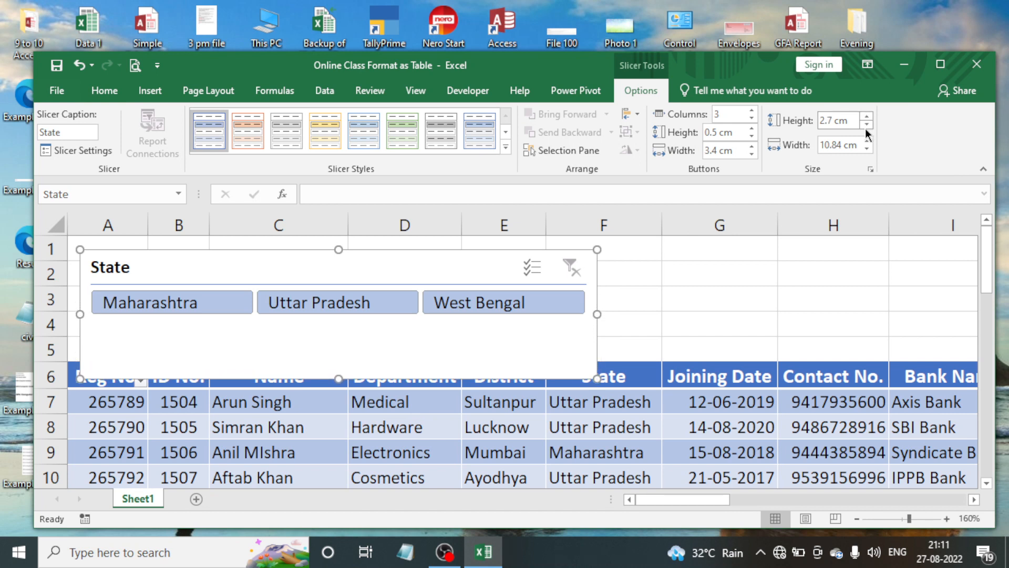
{"action": "left_click", "coordinate": [867, 125]}
{"action": "left_click", "coordinate": [867, 124]}
{"action": "left_click", "coordinate": [867, 124]}
{"action": "left_click", "coordinate": [867, 125]}
{"action": "left_click", "coordinate": [866, 125]}
{"action": "left_click", "coordinate": [866, 124]}
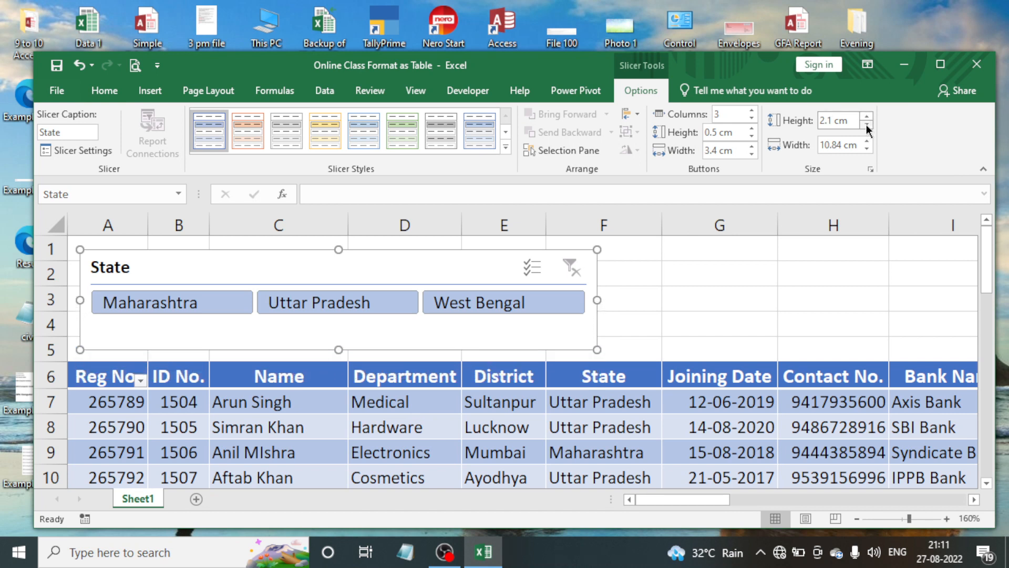
{"action": "left_click", "coordinate": [867, 124]}
{"action": "left_click", "coordinate": [866, 125]}
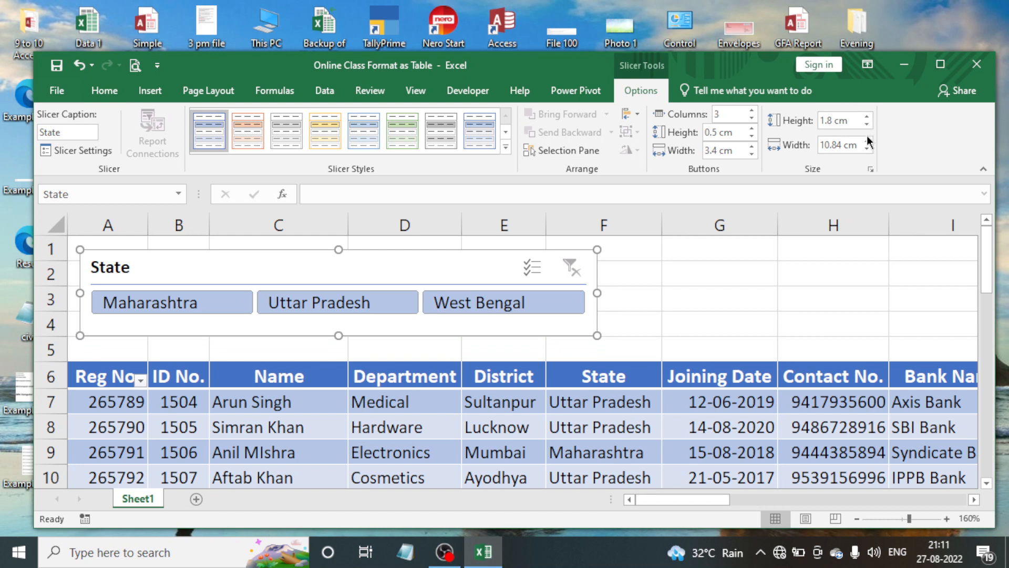
Adjust the State slicer's overall width to 10.3 cm, and resize it to end at column E, about 1.79 cm high and 9.76 cm wide
{"action": "left_click", "coordinate": [867, 140]}
{"action": "left_click", "coordinate": [867, 140]}
{"action": "left_click", "coordinate": [866, 140]}
{"action": "left_click", "coordinate": [867, 140]}
{"action": "left_click", "coordinate": [867, 140]}
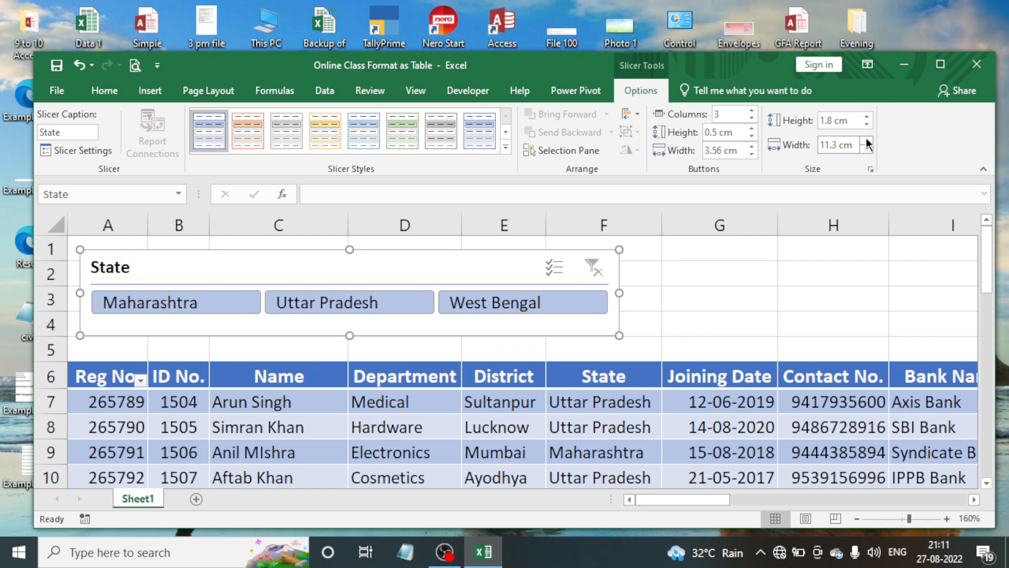
{"action": "left_click", "coordinate": [867, 140]}
{"action": "left_click", "coordinate": [867, 140]}
{"action": "left_click", "coordinate": [867, 140]}
{"action": "left_click", "coordinate": [866, 149]}
{"action": "left_click", "coordinate": [867, 149]}
{"action": "left_click", "coordinate": [867, 149]}
{"action": "left_click", "coordinate": [867, 150]}
{"action": "left_click", "coordinate": [866, 149]}
{"action": "left_click", "coordinate": [867, 150]}
{"action": "left_click", "coordinate": [867, 150]}
{"action": "left_click", "coordinate": [867, 149]}
{"action": "left_click", "coordinate": [867, 149]}
{"action": "left_click", "coordinate": [867, 150]}
{"action": "left_click", "coordinate": [866, 150]}
{"action": "left_click", "coordinate": [866, 149]}
{"action": "left_click", "coordinate": [867, 149]}
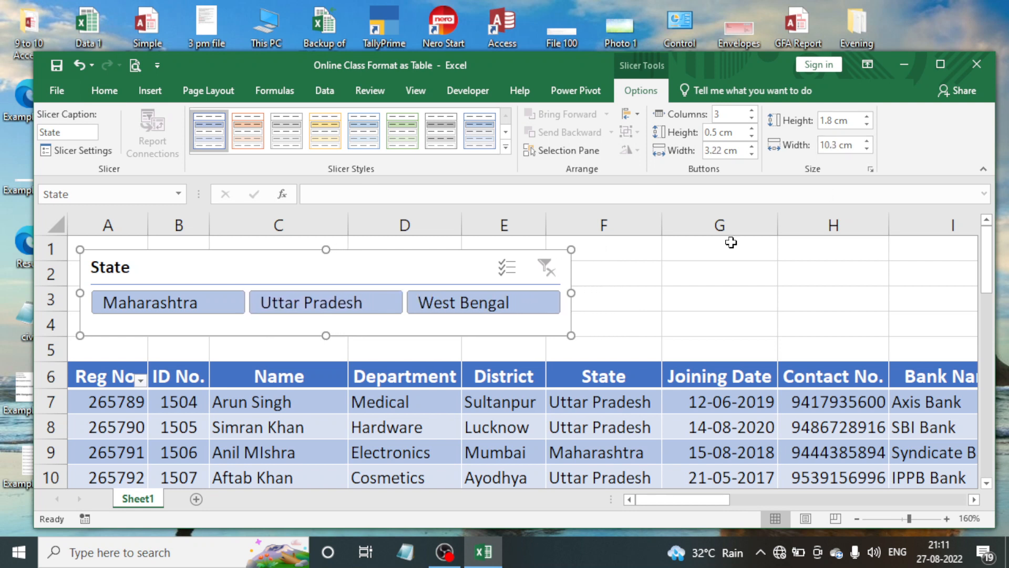
{"action": "left_click_drag", "start_coordinate": [572, 334], "coordinate": [546, 335]}
{"action": "left_click", "coordinate": [642, 289]}
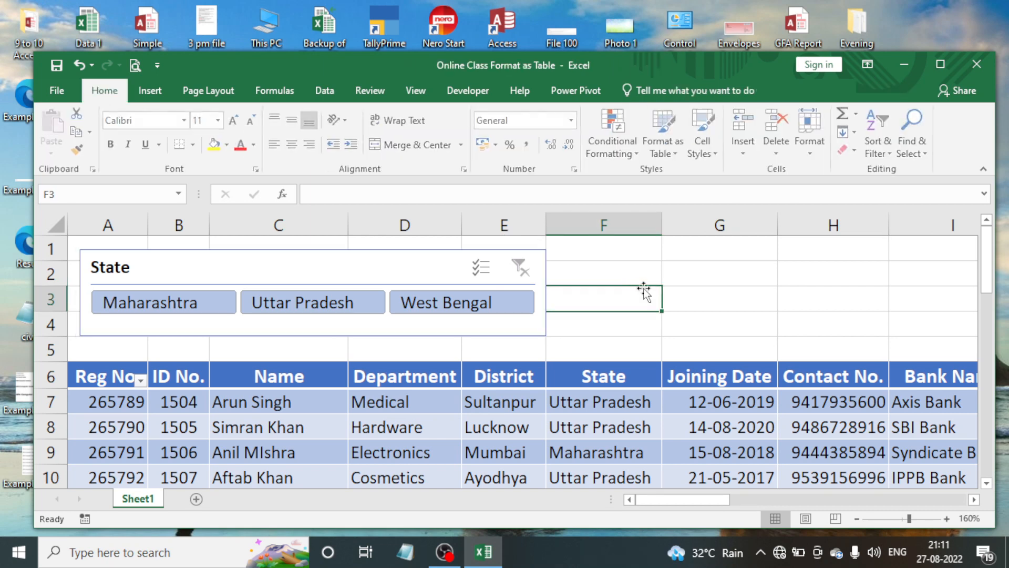
Test the resized State slicer by filtering the table to Maharashtra, and clear the filter
{"action": "left_click", "coordinate": [147, 303]}
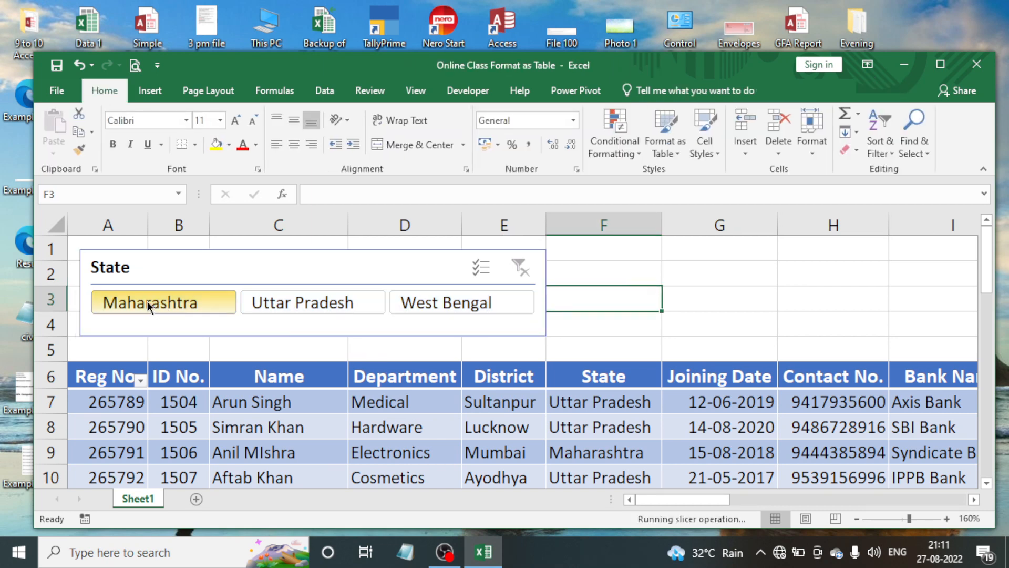
{"action": "scroll", "coordinate": [290, 392], "scroll_direction": "down", "scroll_amount": 3}
{"action": "scroll", "coordinate": [444, 405], "scroll_direction": "up", "scroll_amount": 3}
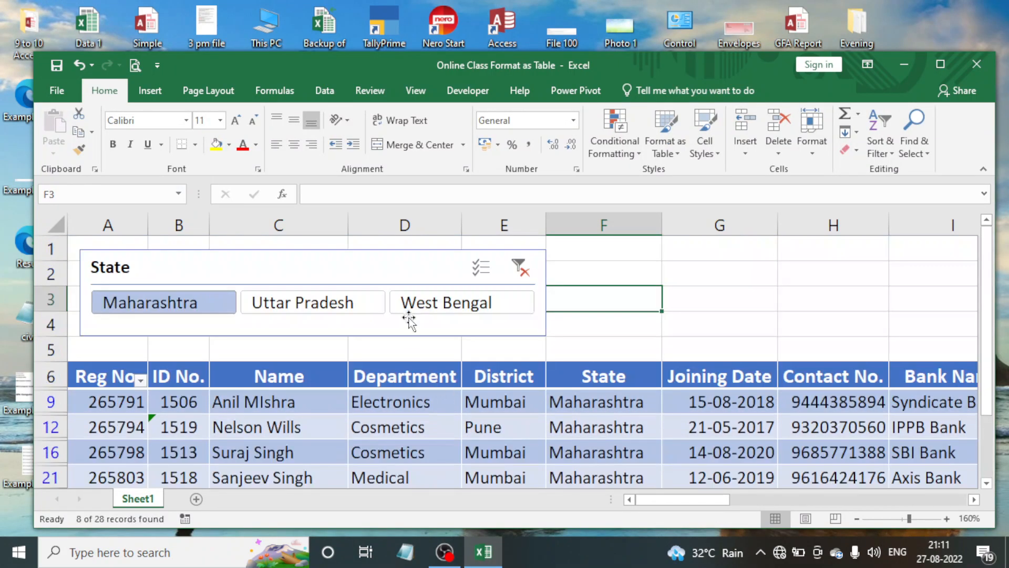
{"action": "left_click", "coordinate": [520, 272]}
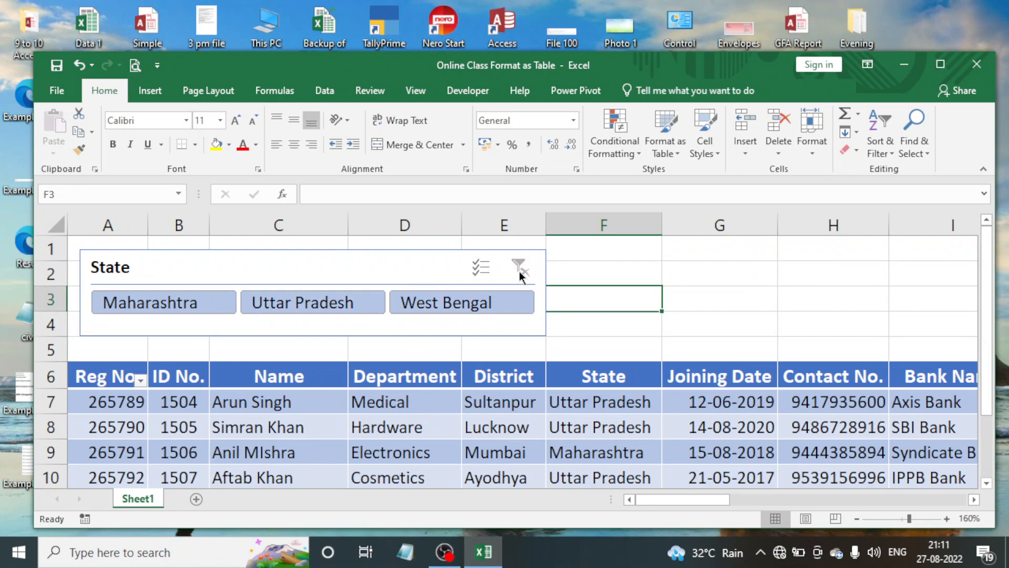
Examine the State slicer's button and size settings and the MIS_Report table's design options
{"action": "left_click", "coordinate": [453, 263]}
{"action": "left_click", "coordinate": [642, 94]}
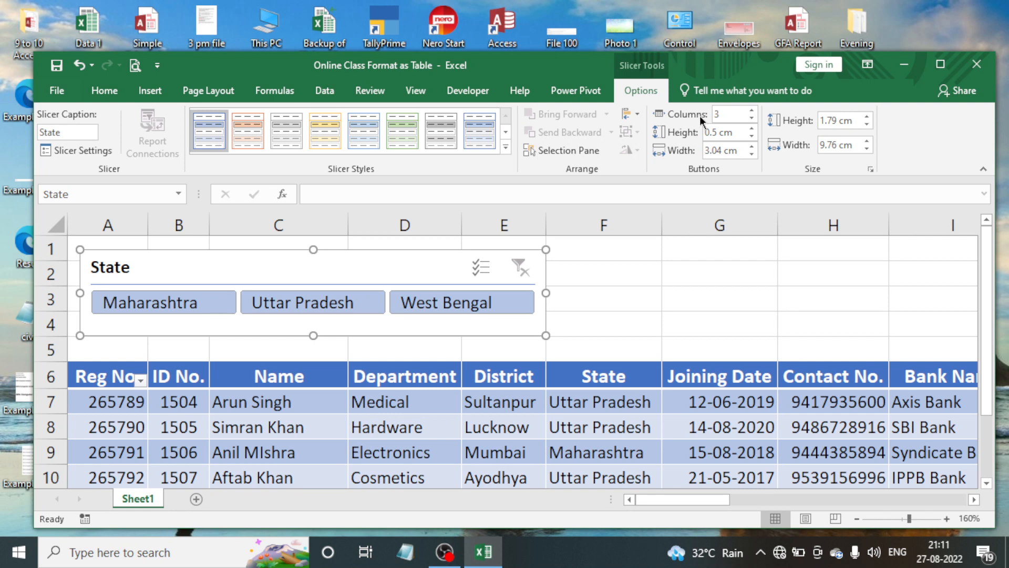
{"action": "left_click", "coordinate": [581, 427]}
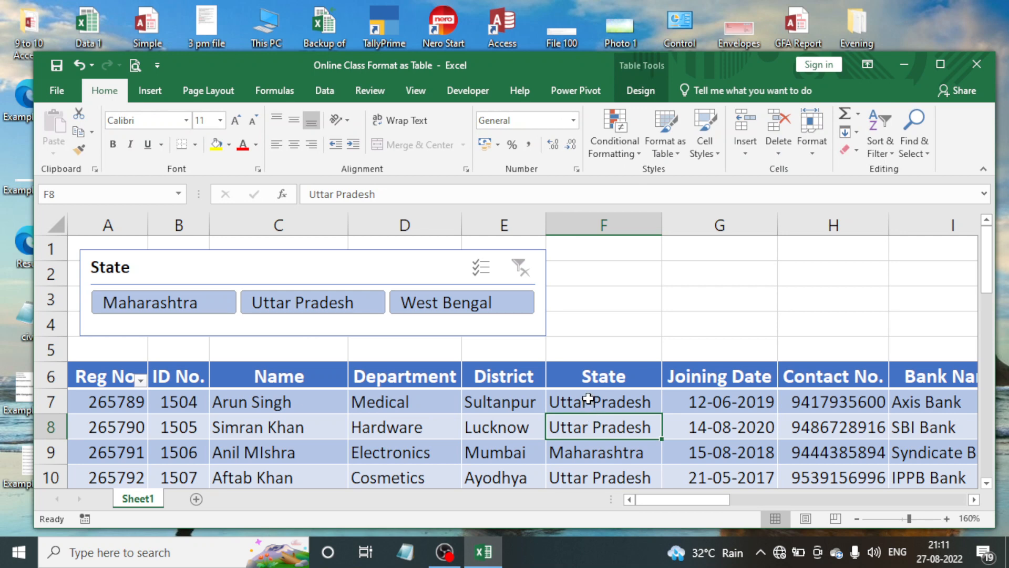
{"action": "scroll", "coordinate": [631, 394], "scroll_direction": "down", "scroll_amount": 2}
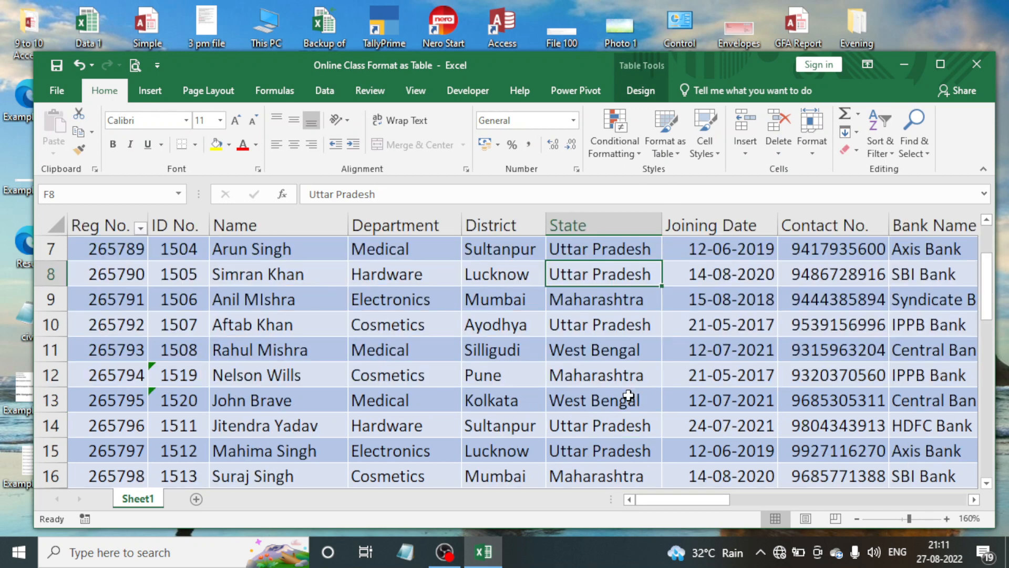
{"action": "left_click", "coordinate": [517, 327]}
{"action": "left_click", "coordinate": [633, 92]}
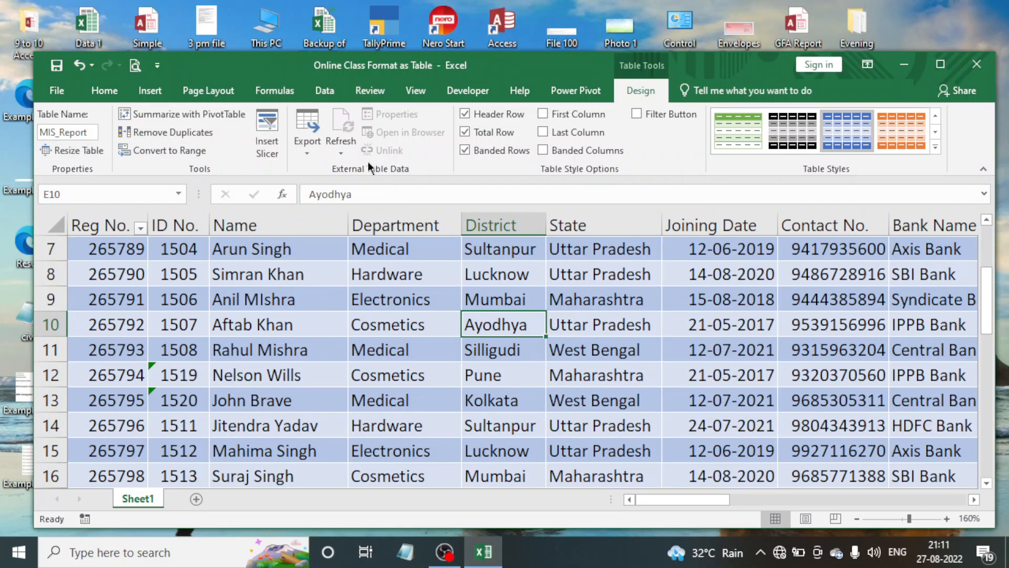
{"action": "left_click", "coordinate": [357, 305]}
{"action": "scroll", "coordinate": [358, 306], "scroll_direction": "up", "scroll_amount": 2}
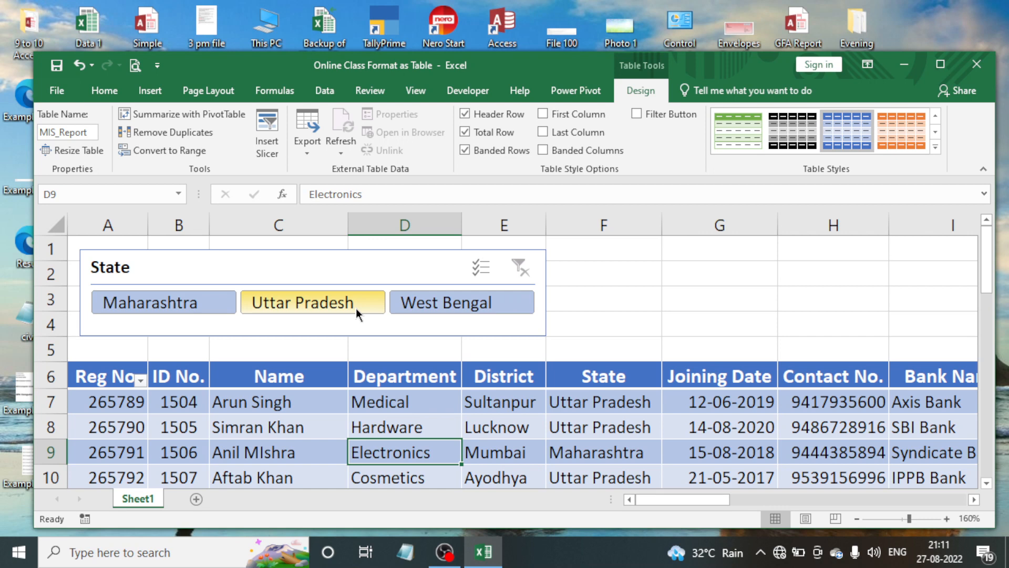
{"action": "scroll", "coordinate": [614, 316], "scroll_direction": "down", "scroll_amount": 1}
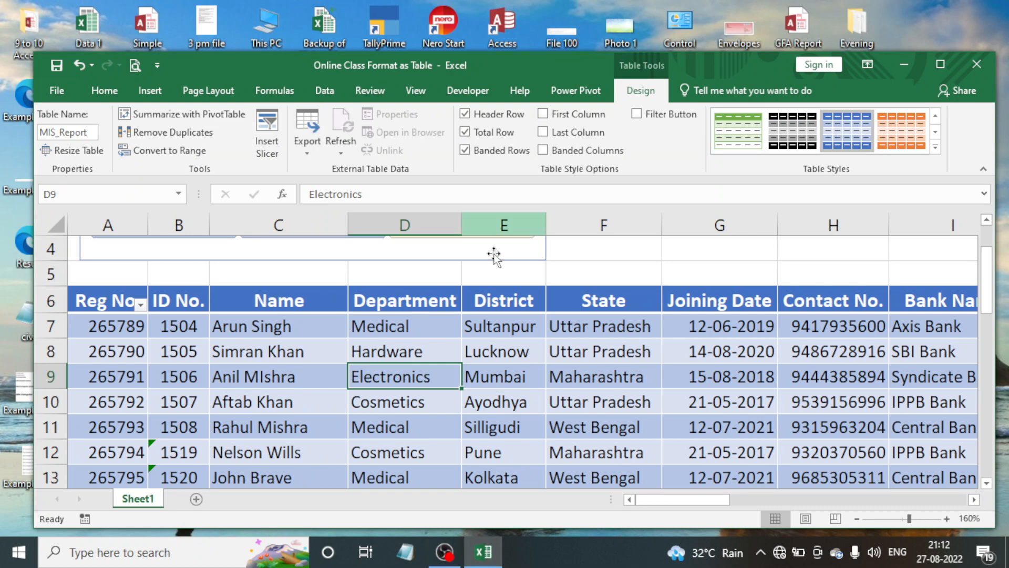
Delete the State slicer from above the table
{"action": "left_click", "coordinate": [434, 328]}
{"action": "scroll", "coordinate": [425, 334], "scroll_direction": "up", "scroll_amount": 1}
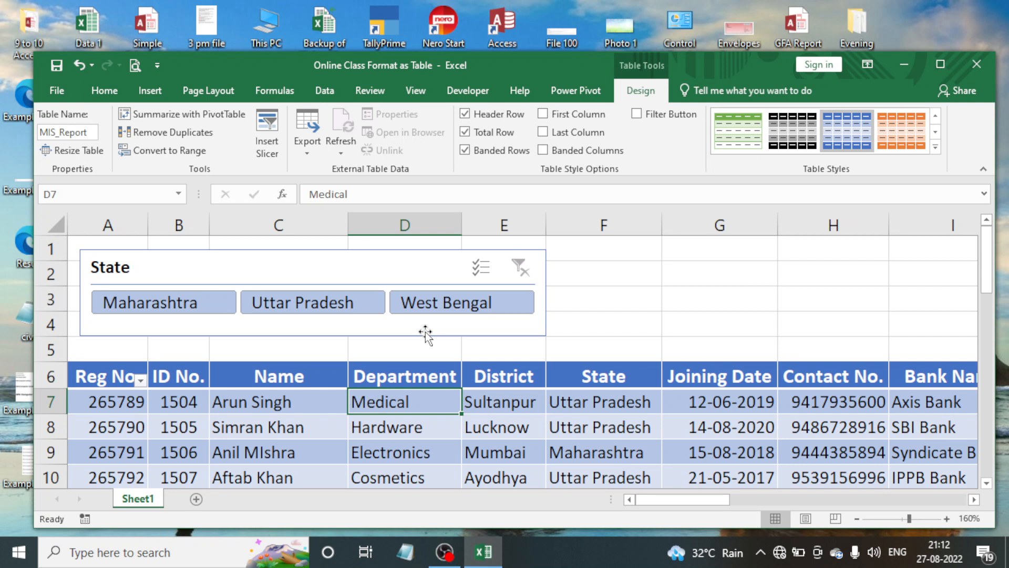
{"action": "left_click", "coordinate": [315, 267]}
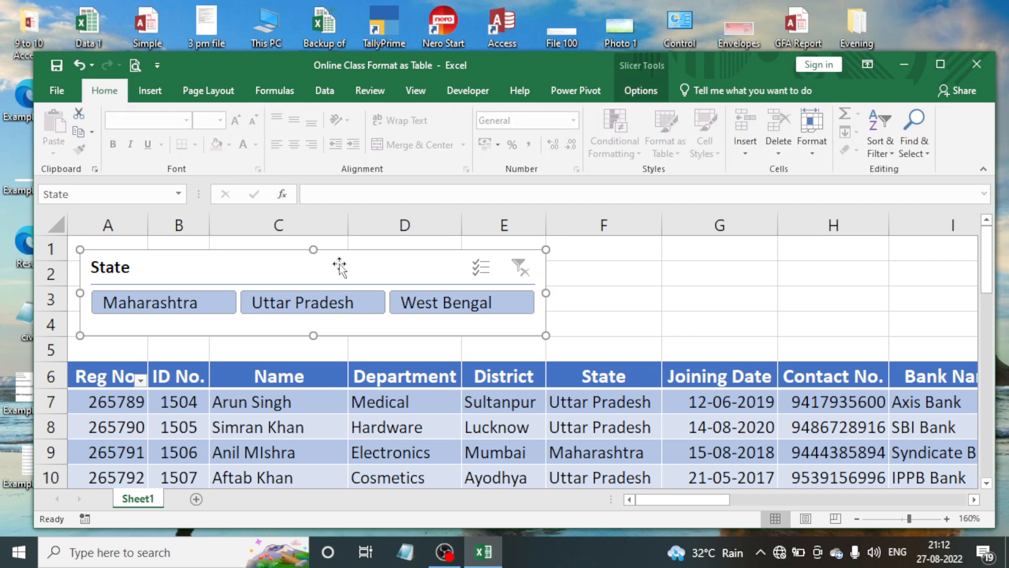
{"action": "key", "text": "Delete"}
{"action": "left_click", "coordinate": [227, 277]}
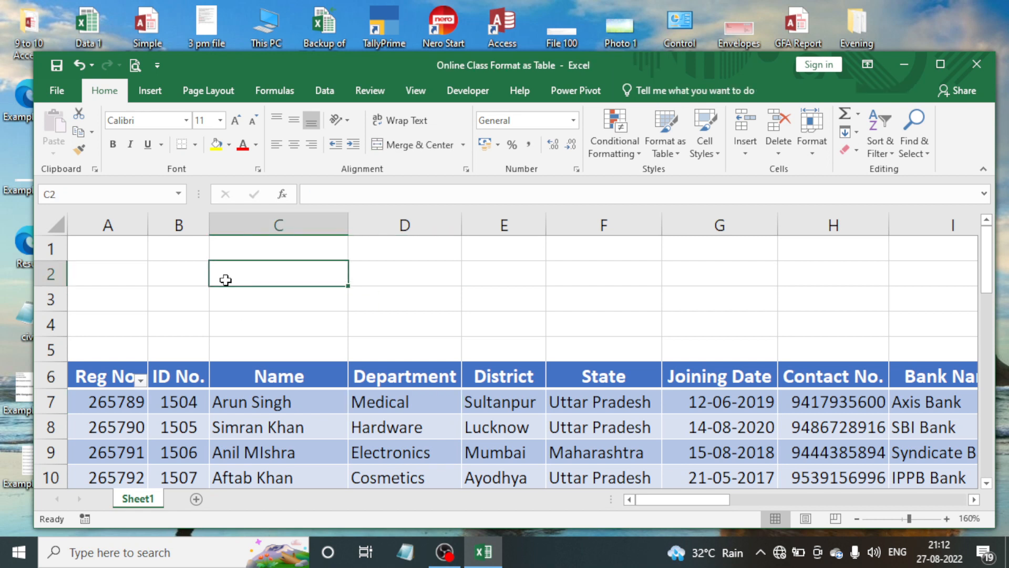
Delete rows 1 to 4 above the table and check the table's rows
{"action": "left_click_drag", "start_coordinate": [52, 249], "coordinate": [49, 322]}
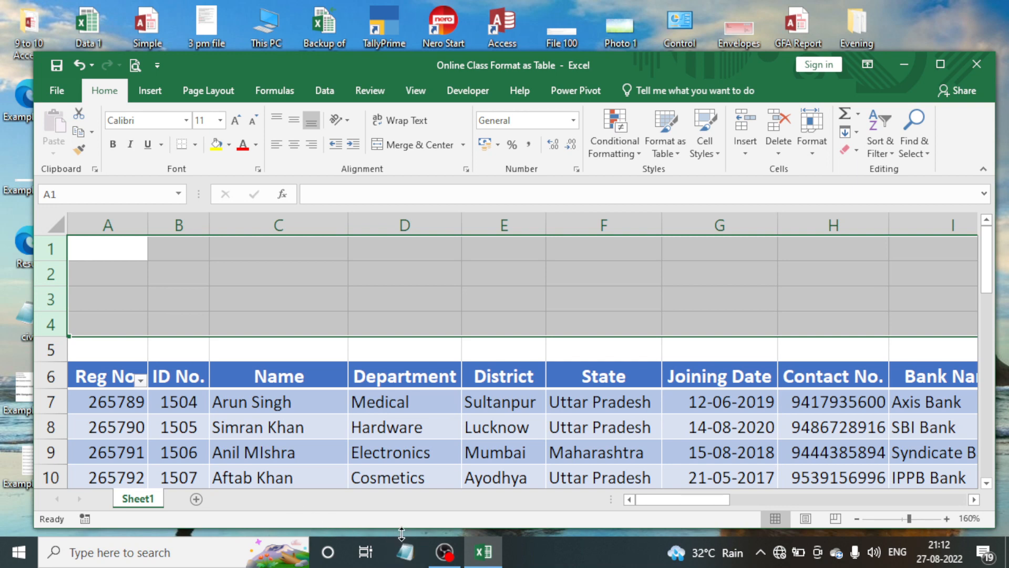
{"action": "key", "text": "ctrl+minus"}
{"action": "left_click", "coordinate": [332, 386]}
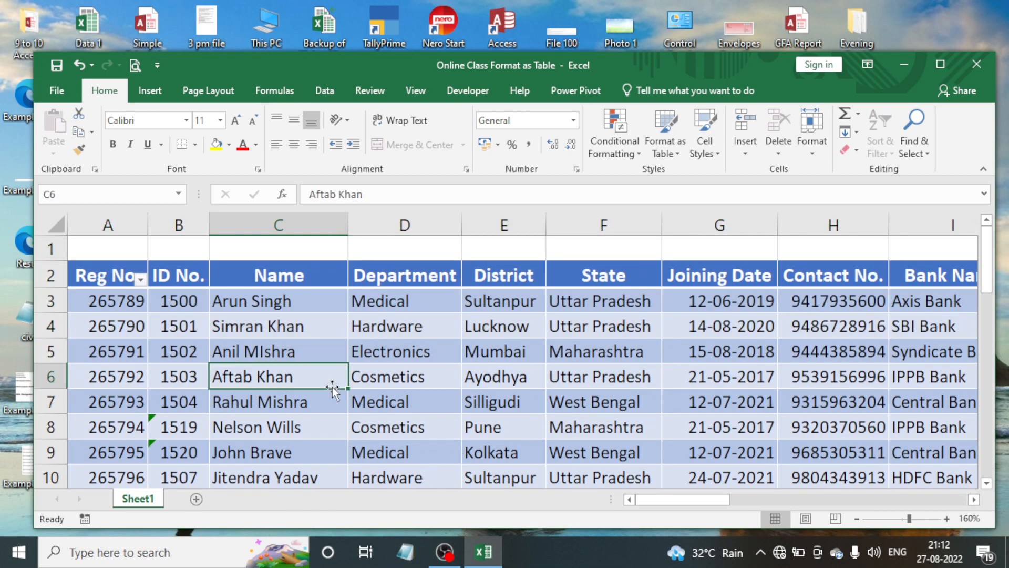
{"action": "scroll", "coordinate": [332, 387], "scroll_direction": "down", "scroll_amount": 2}
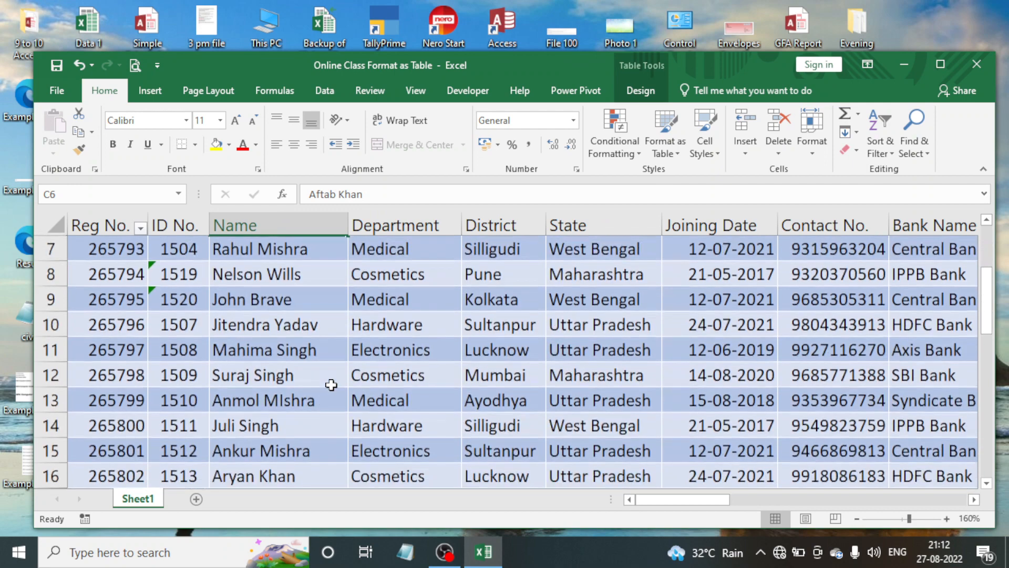
{"action": "scroll", "coordinate": [331, 385], "scroll_direction": "down", "scroll_amount": 6}
{"action": "scroll", "coordinate": [325, 384], "scroll_direction": "up", "scroll_amount": 5}
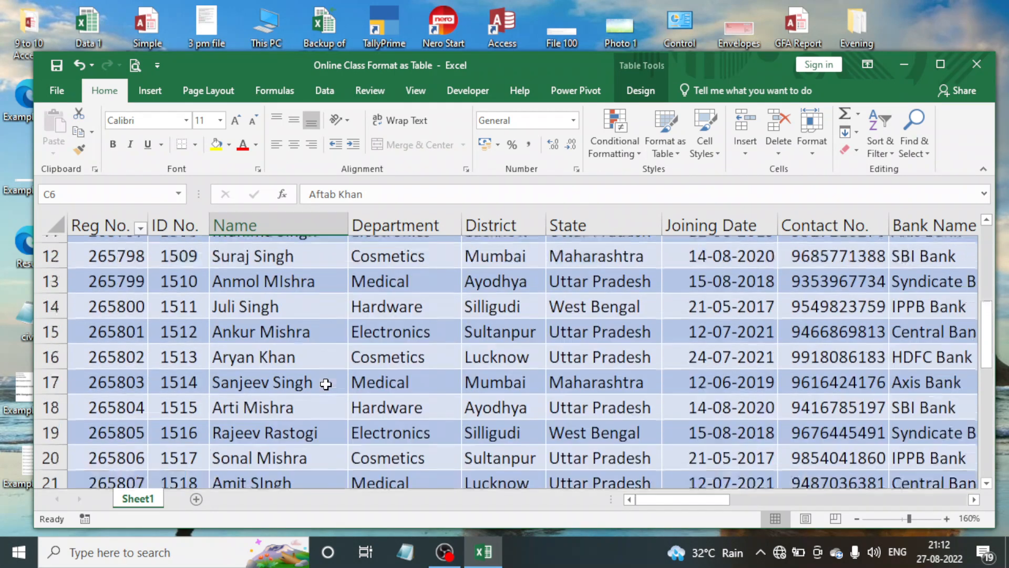
{"action": "scroll", "coordinate": [326, 385], "scroll_direction": "up", "scroll_amount": 4}
Turn on the filter buttons for all columns of the MIS_Report table
{"action": "left_click", "coordinate": [292, 327]}
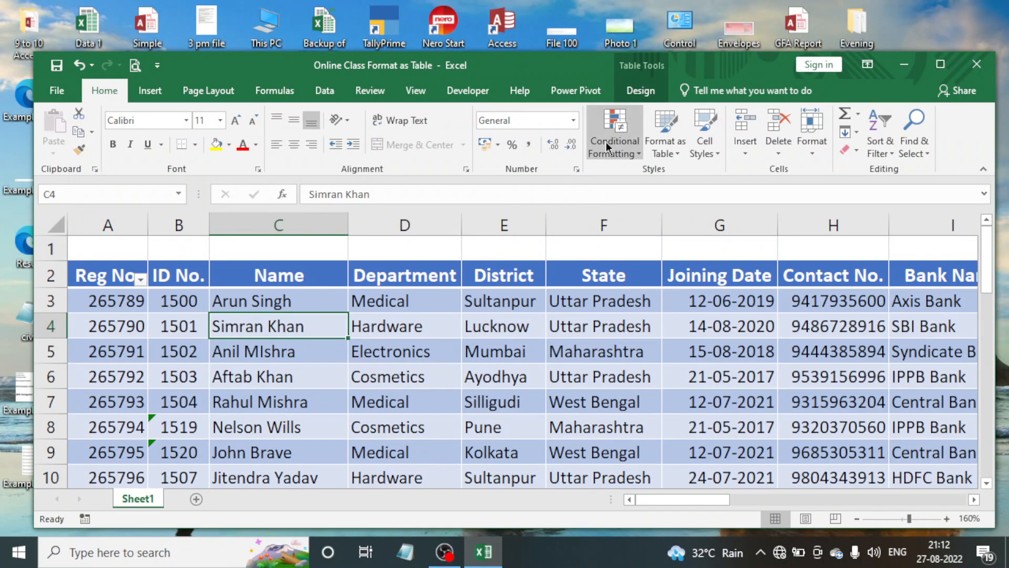
{"action": "left_click", "coordinate": [634, 89]}
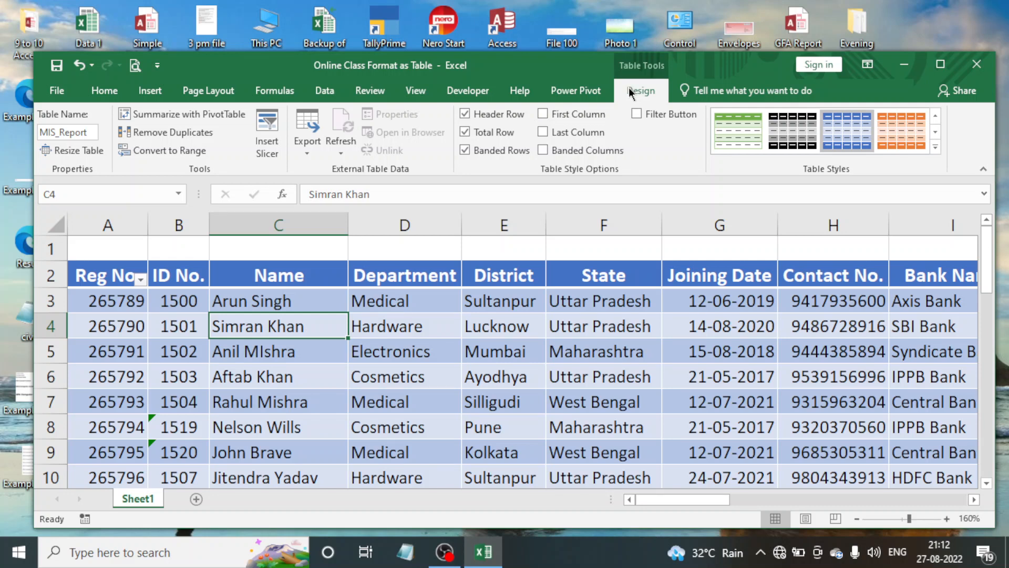
{"action": "left_click", "coordinate": [636, 116]}
{"action": "left_click", "coordinate": [548, 349]}
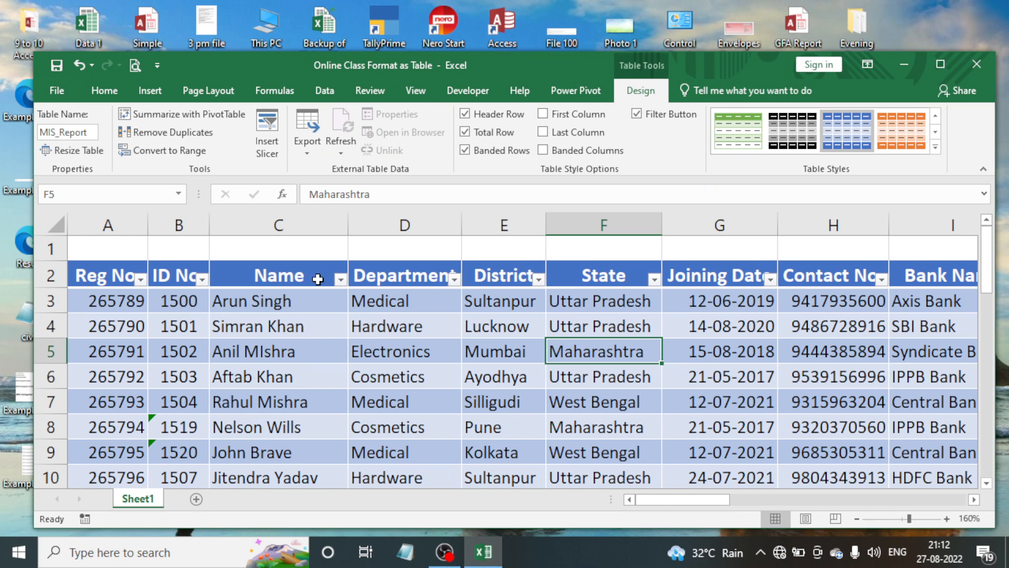
Examine the ID No. formula and the sort options offered for the ID No. and Name columns
{"action": "left_click", "coordinate": [286, 345]}
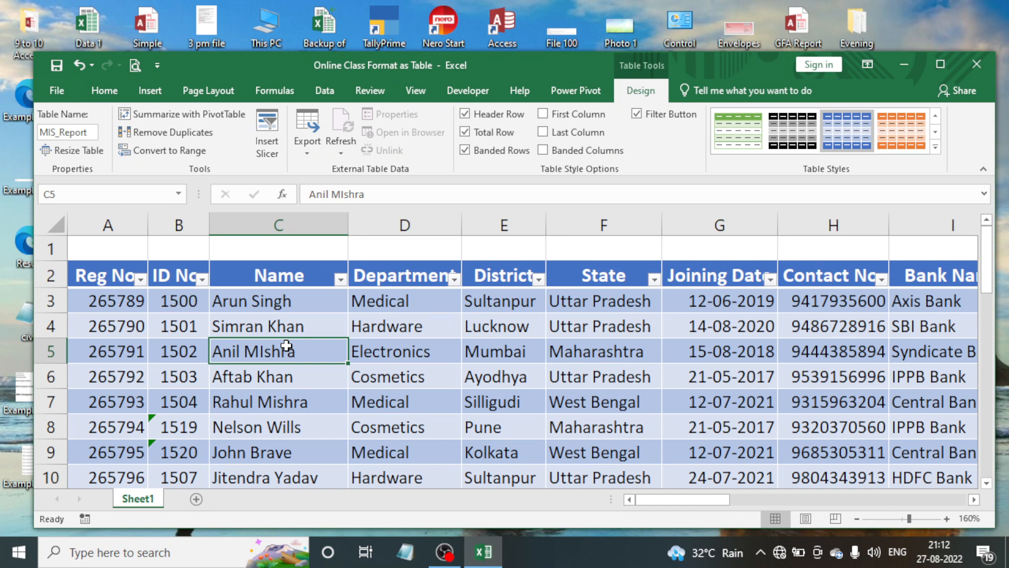
{"action": "left_click", "coordinate": [179, 308]}
{"action": "left_click", "coordinate": [182, 353]}
{"action": "left_click", "coordinate": [182, 302]}
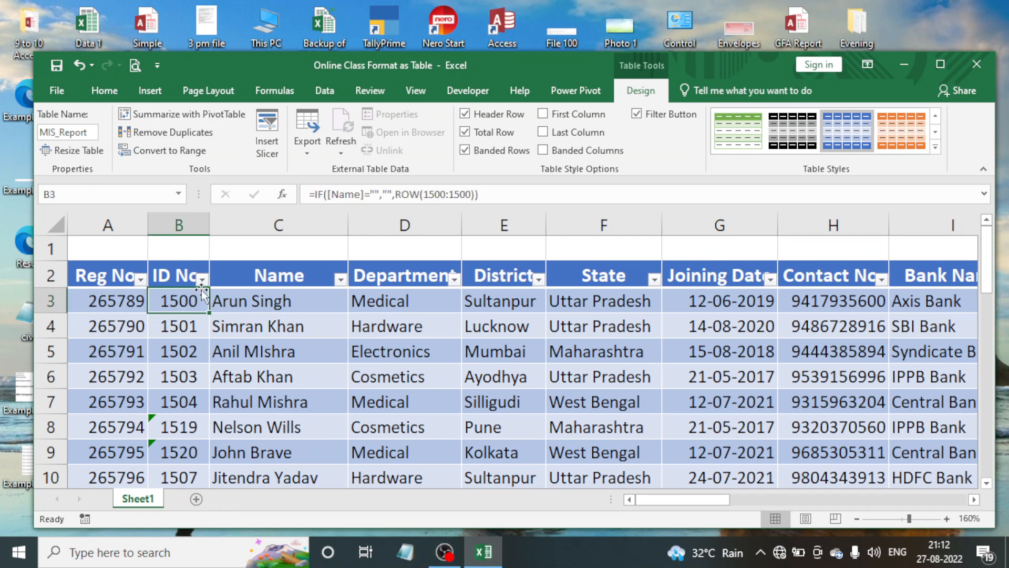
{"action": "left_click", "coordinate": [202, 280]}
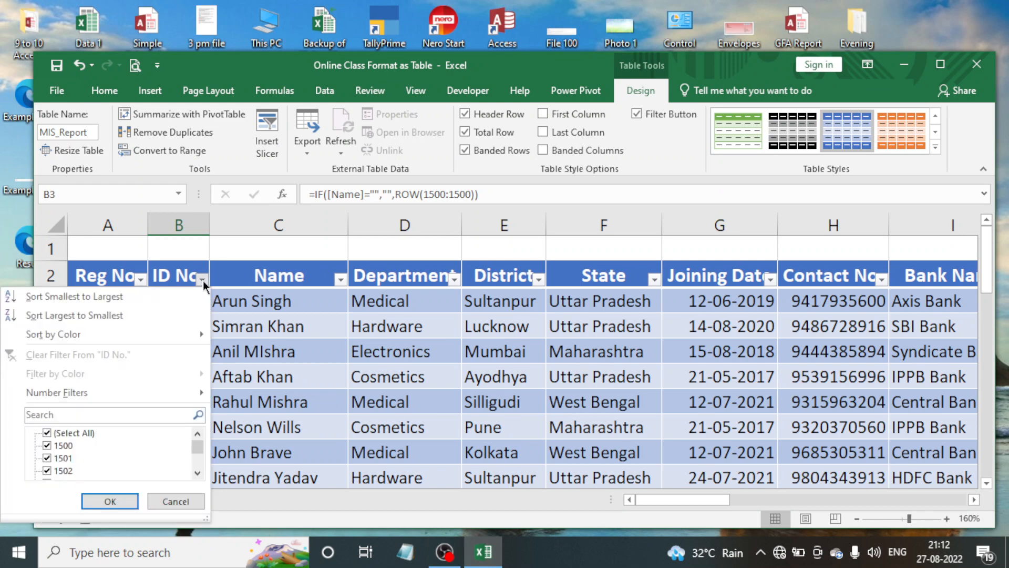
{"action": "left_click", "coordinate": [115, 297]}
{"action": "left_click", "coordinate": [301, 310]}
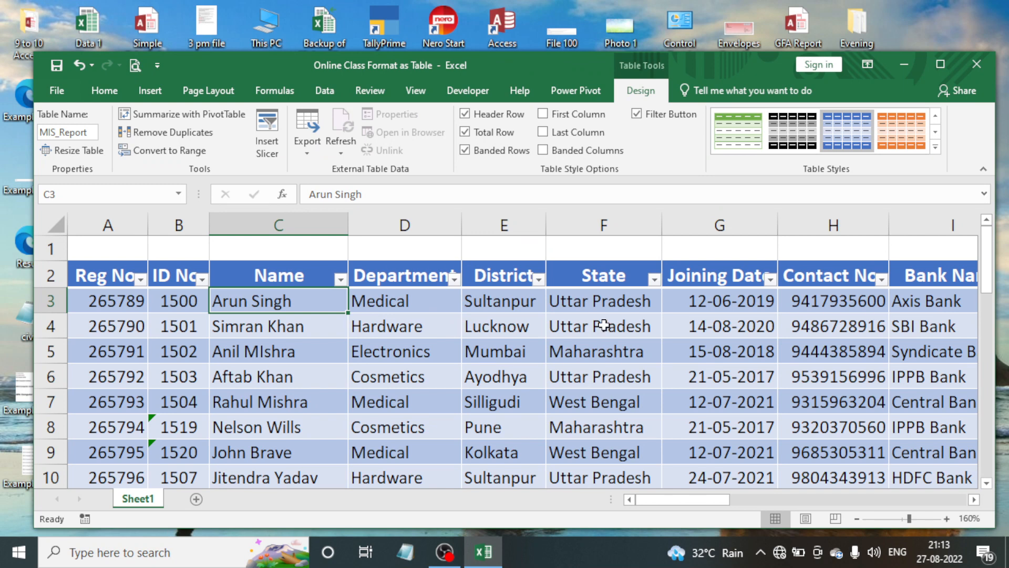
{"action": "left_click", "coordinate": [339, 280]}
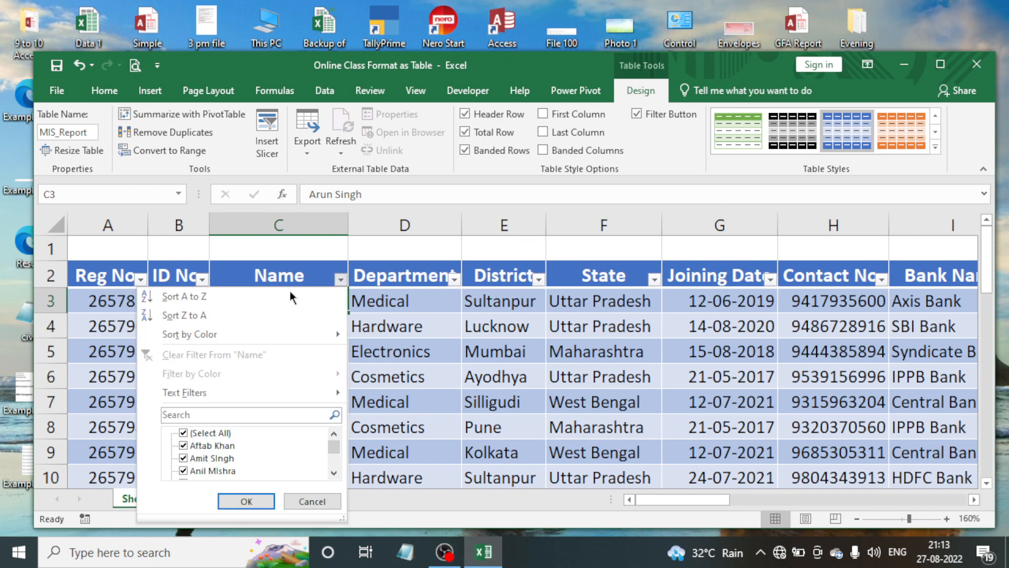
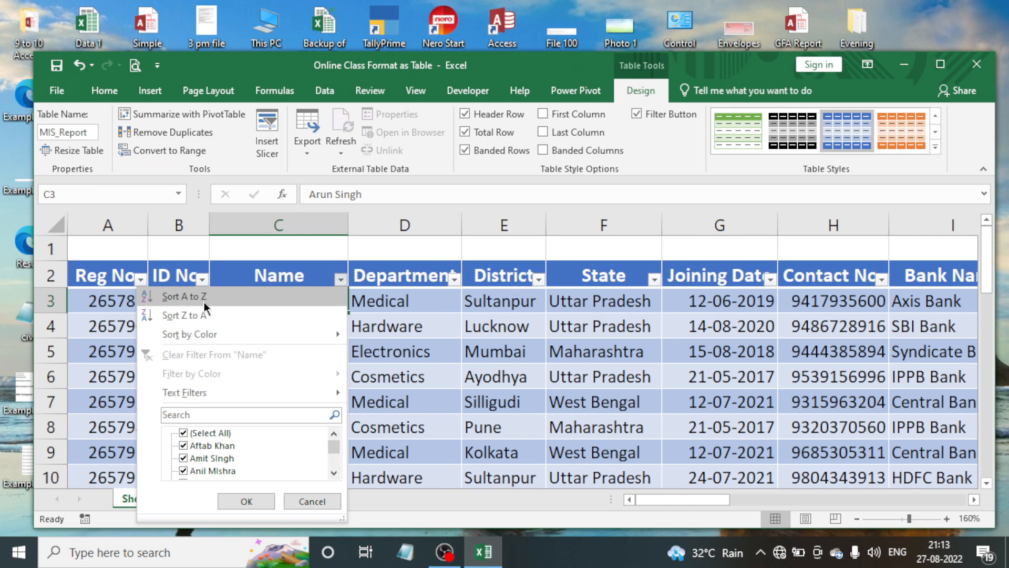
{"action": "left_click", "coordinate": [437, 339]}
Sort the MIS_Report table by Total Sales from largest to smallest
{"action": "left_click", "coordinate": [405, 302]}
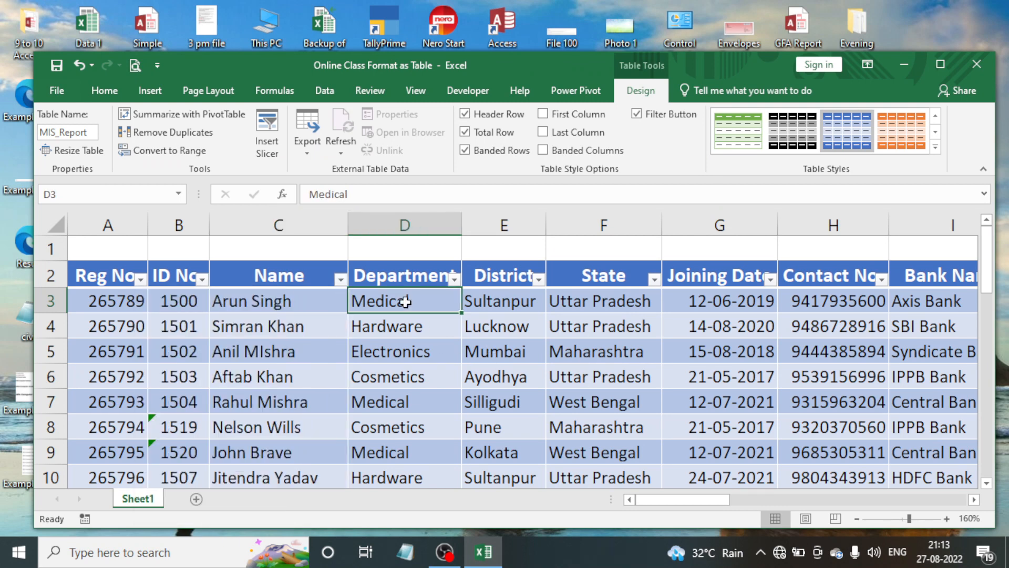
{"action": "key", "text": "Right"}
{"action": "key", "text": "Right"}
{"action": "key", "text": "Right"}
{"action": "key", "text": "Right"}
{"action": "key", "text": "Right"}
{"action": "key", "text": "Right"}
{"action": "key", "text": "Right"}
{"action": "key", "text": "Right"}
{"action": "key", "text": "Right"}
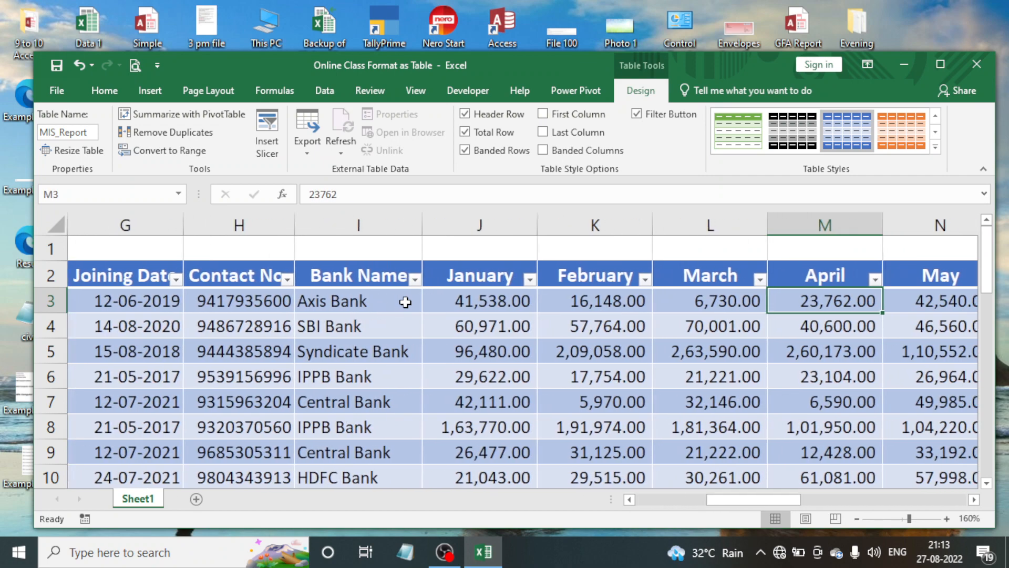
{"action": "key", "text": "Right"}
{"action": "key", "text": "Right"}
{"action": "key", "text": "Right"}
{"action": "key", "text": "Right"}
{"action": "key", "text": "Right"}
{"action": "key", "text": "Right"}
{"action": "key", "text": "Right"}
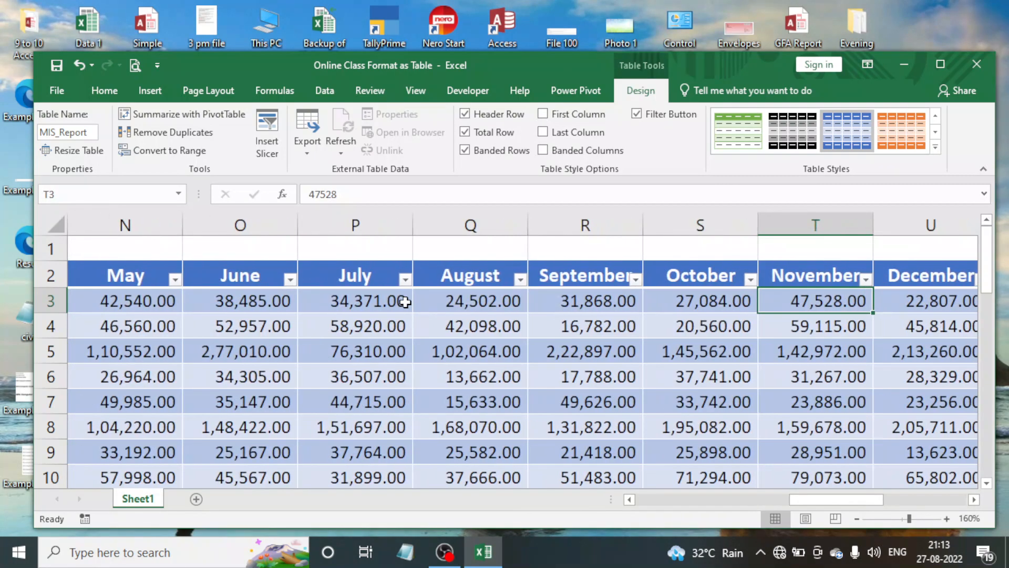
{"action": "scroll", "coordinate": [436, 380], "scroll_direction": "down", "scroll_amount": 1}
{"action": "scroll", "coordinate": [481, 388], "scroll_direction": "up", "scroll_amount": 1}
{"action": "key", "text": "Right"}
{"action": "key", "text": "Right"}
{"action": "key", "text": "Right"}
{"action": "key", "text": "Right"}
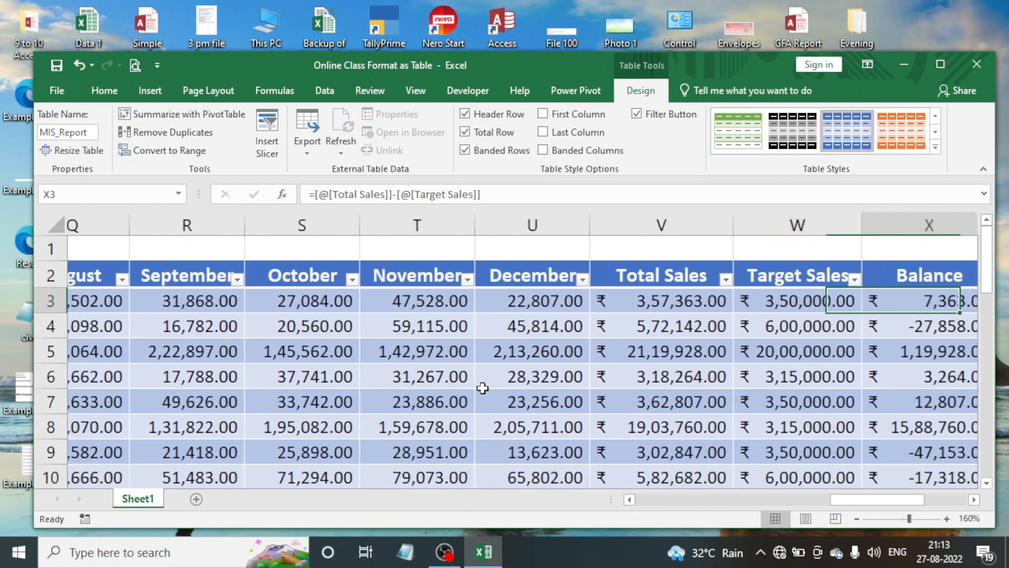
{"action": "key", "text": "Left"}
{"action": "key", "text": "Left"}
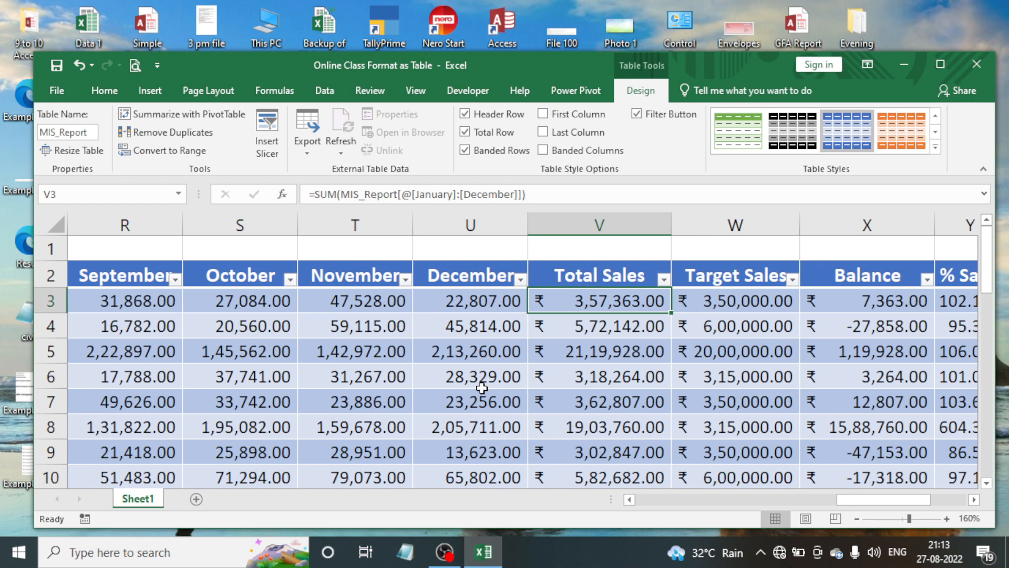
{"action": "left_click", "coordinate": [665, 279]}
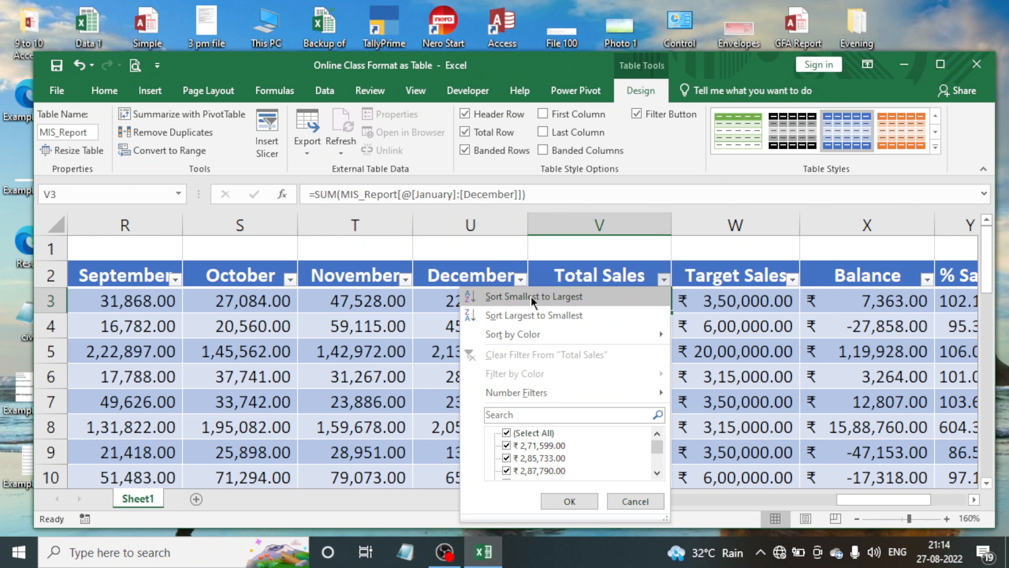
{"action": "left_click", "coordinate": [521, 315]}
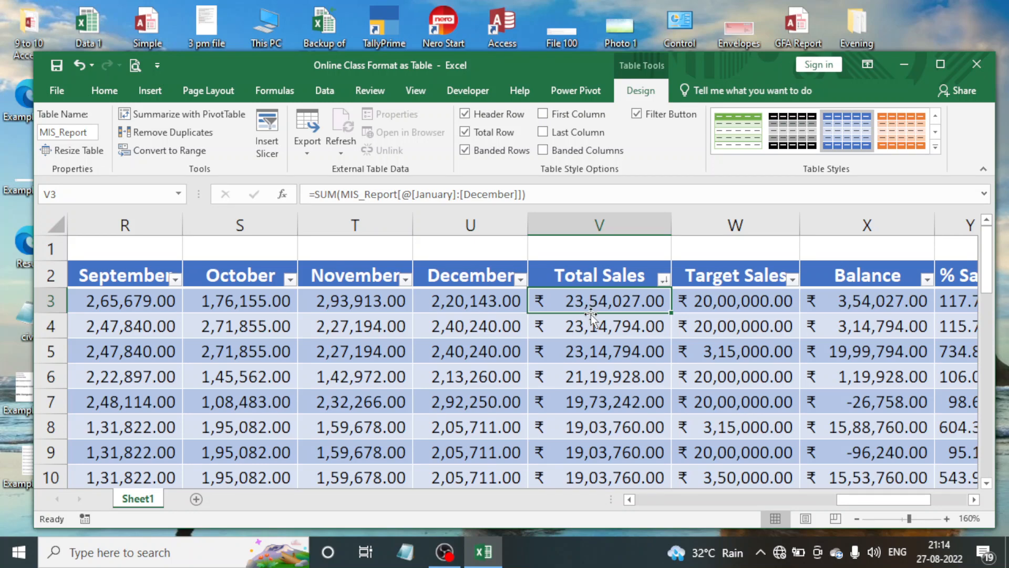
Review the sorted Total Sales values down to the total row, and check the matching employee records
{"action": "left_click", "coordinate": [586, 329]}
{"action": "left_click", "coordinate": [603, 354]}
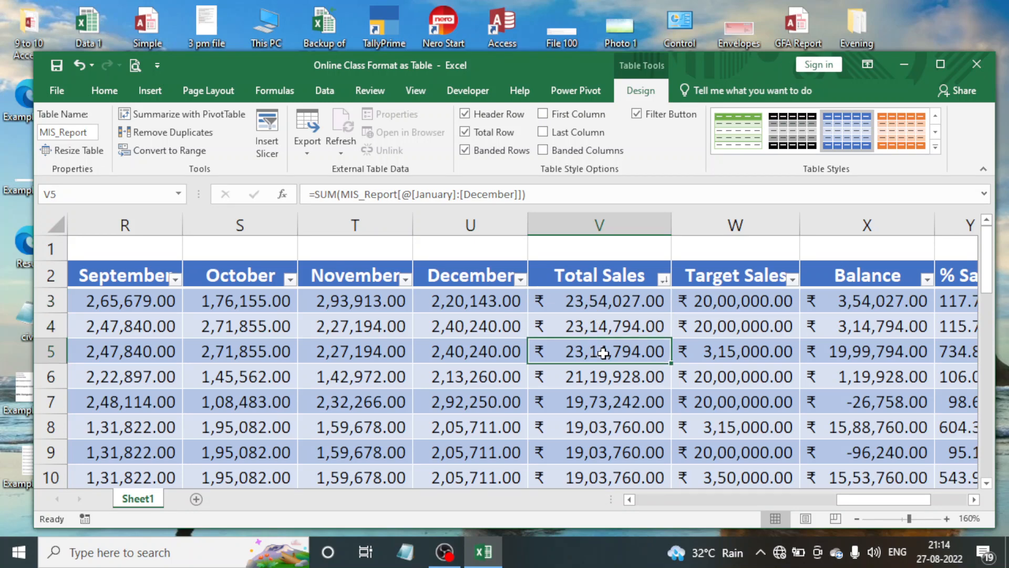
{"action": "scroll", "coordinate": [603, 353], "scroll_direction": "down", "scroll_amount": 5}
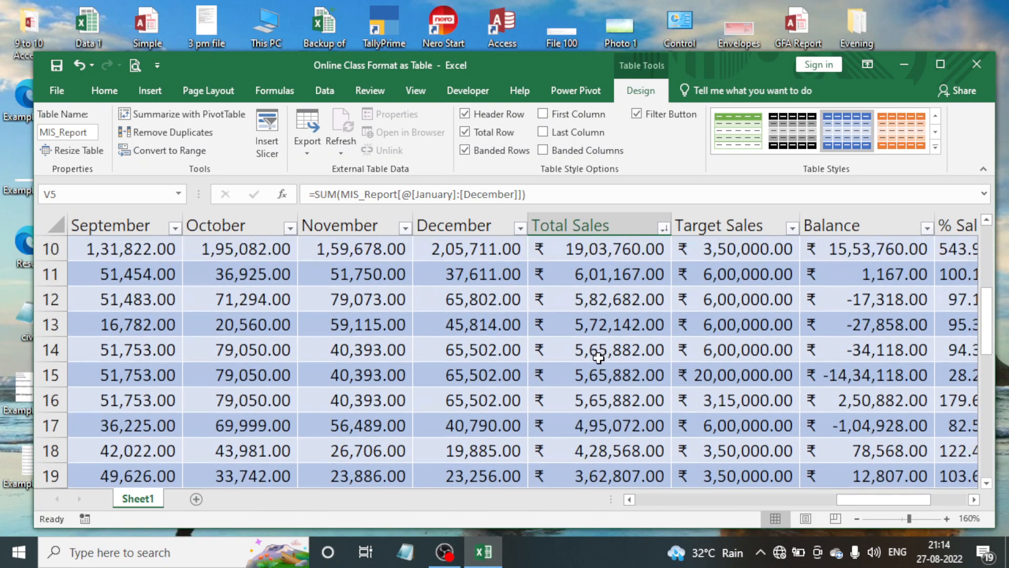
{"action": "scroll", "coordinate": [598, 358], "scroll_direction": "down", "scroll_amount": 2}
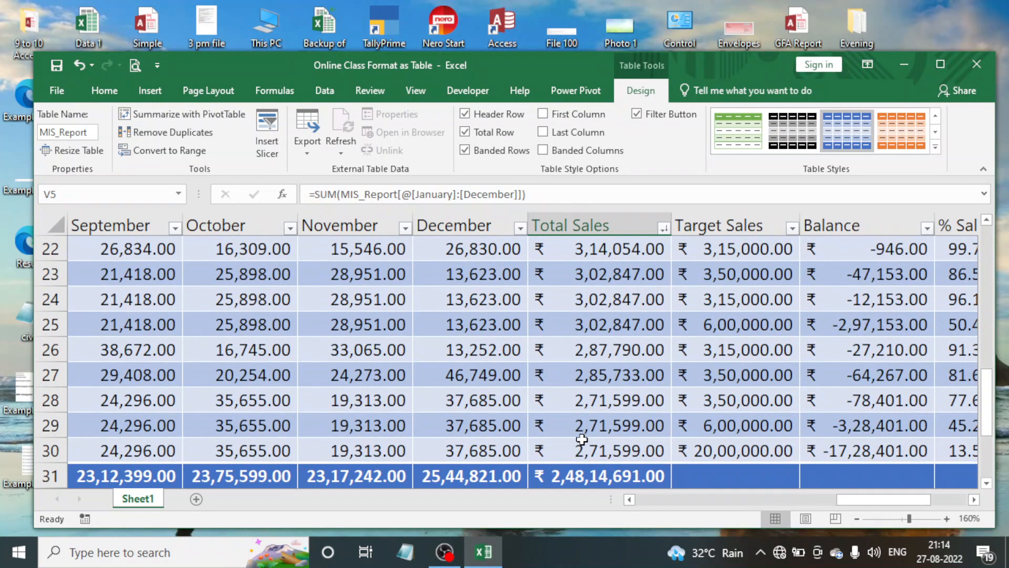
{"action": "scroll", "coordinate": [587, 379], "scroll_direction": "up", "scroll_amount": 7}
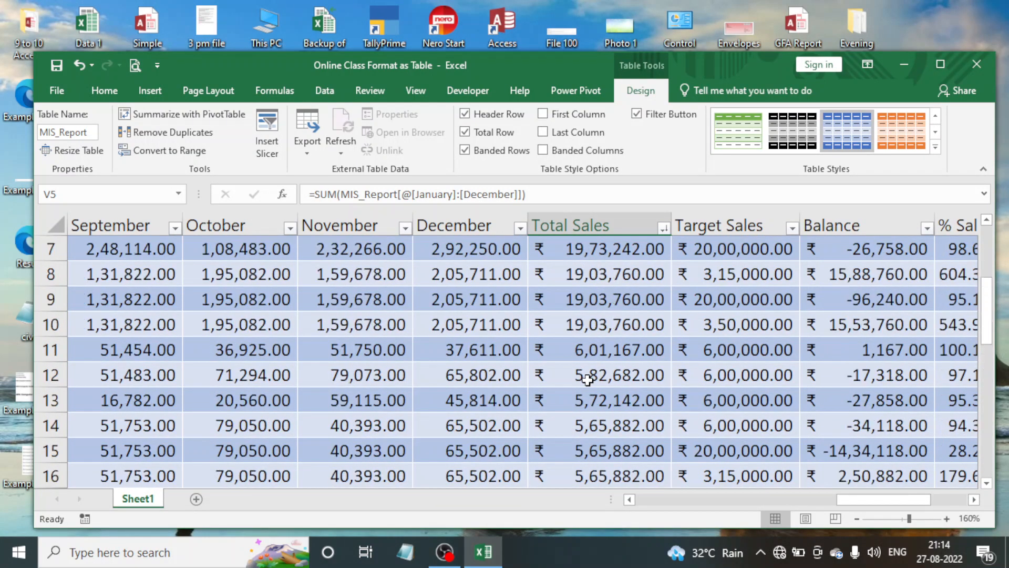
{"action": "left_click", "coordinate": [572, 305]}
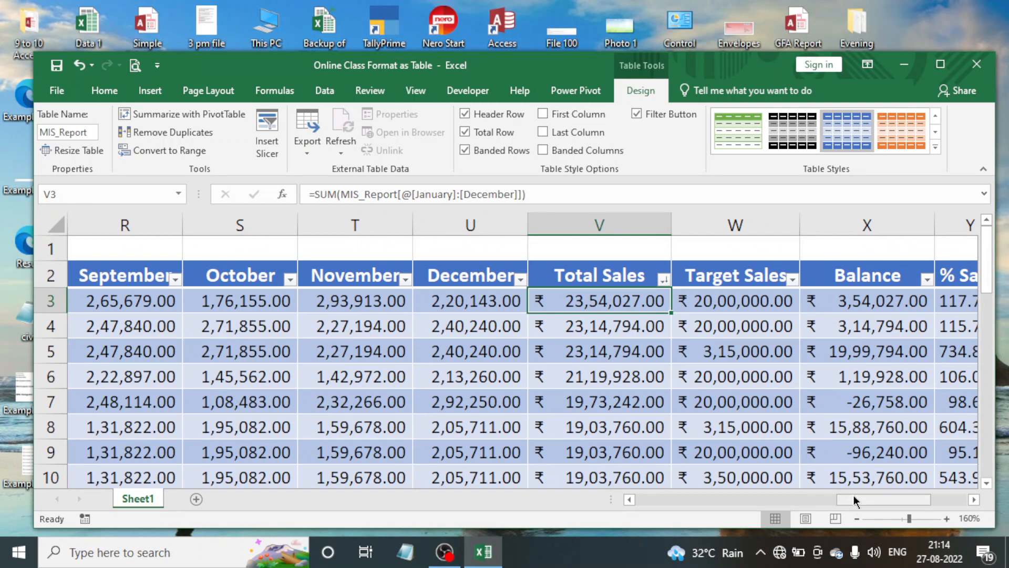
{"action": "left_click_drag", "start_coordinate": [853, 496], "coordinate": [634, 510]}
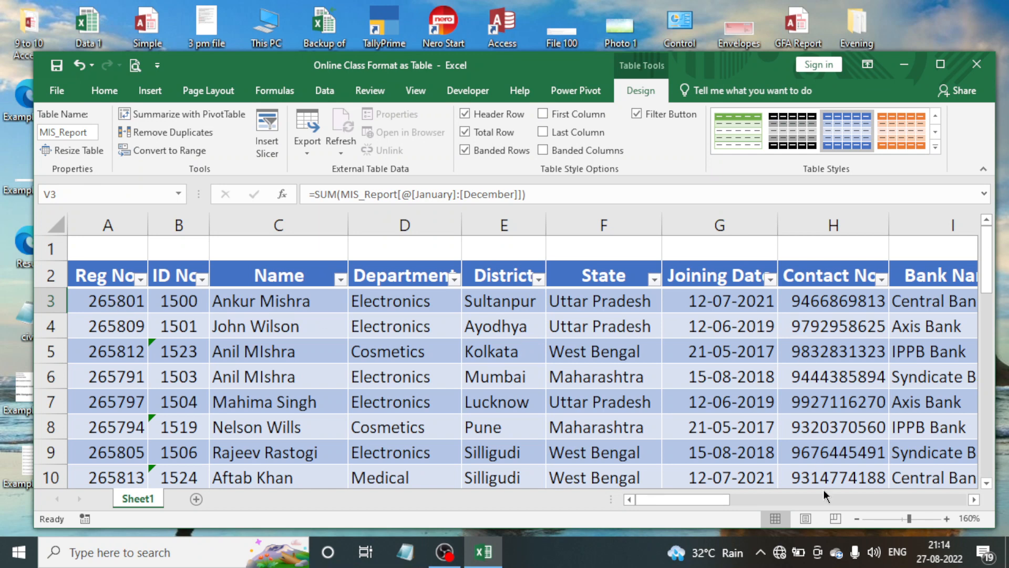
Sort the table by Reg No. from smallest to largest and check the order of the Name column
{"action": "left_click_drag", "start_coordinate": [679, 502], "coordinate": [627, 509]}
{"action": "left_click", "coordinate": [141, 279]}
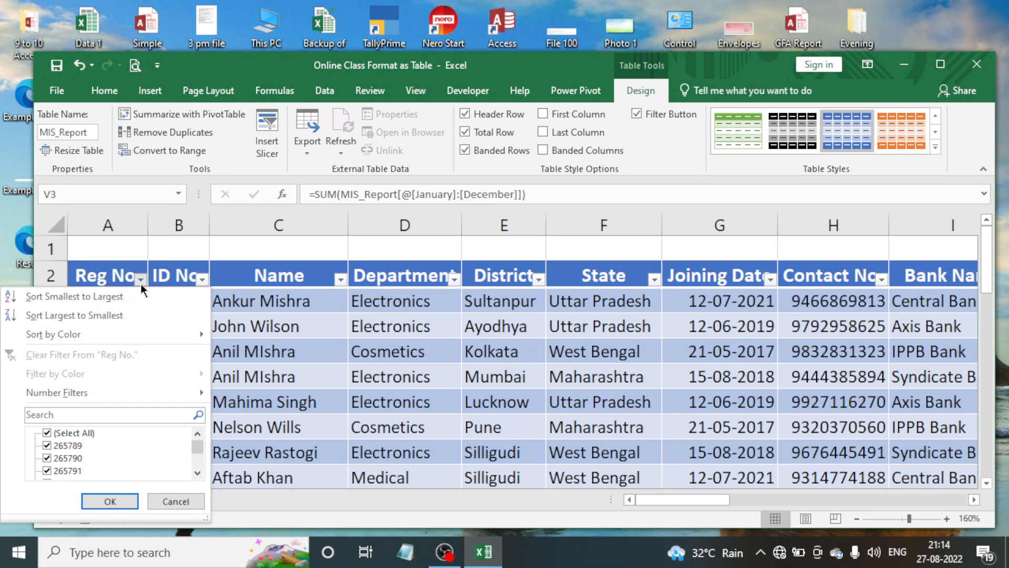
{"action": "left_click", "coordinate": [86, 298]}
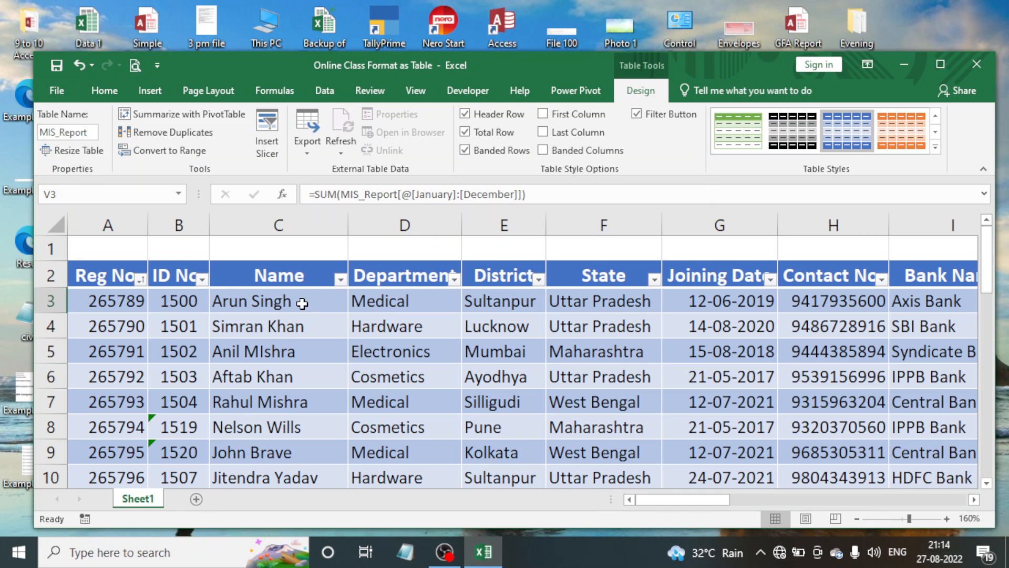
{"action": "left_click_drag", "start_coordinate": [302, 305], "coordinate": [294, 404]}
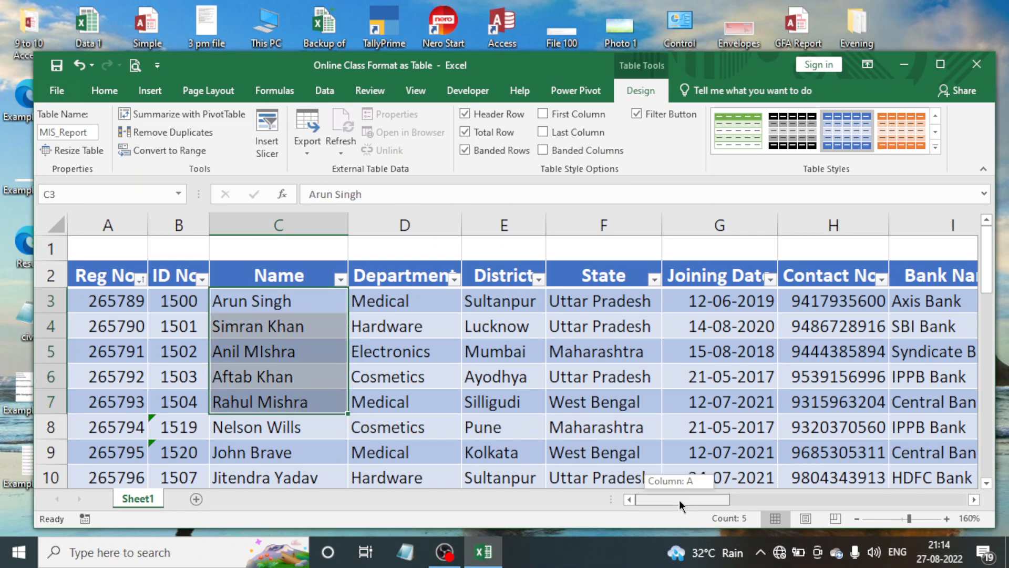
Examine the December column's sort options, including Sort by Color
{"action": "left_click_drag", "start_coordinate": [679, 499], "coordinate": [862, 506]}
{"action": "left_click", "coordinate": [751, 279]}
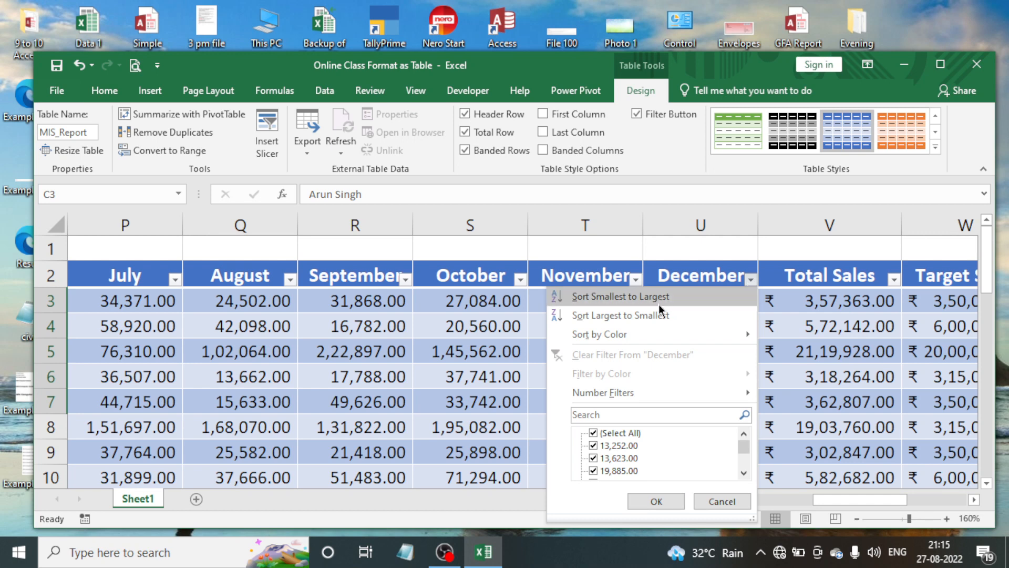
{"action": "mouse_move", "coordinate": [643, 337]}
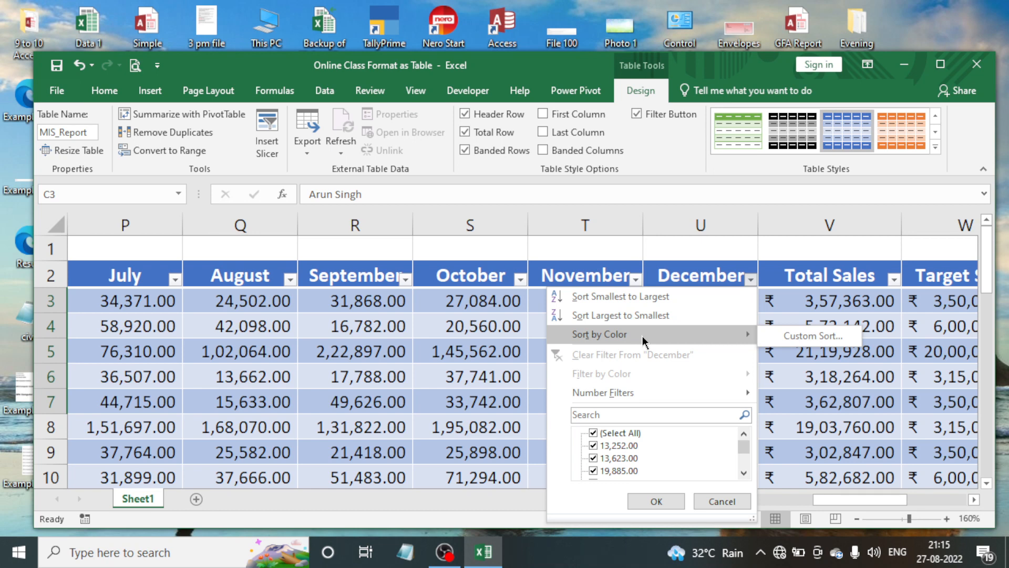
{"action": "left_click", "coordinate": [424, 319]}
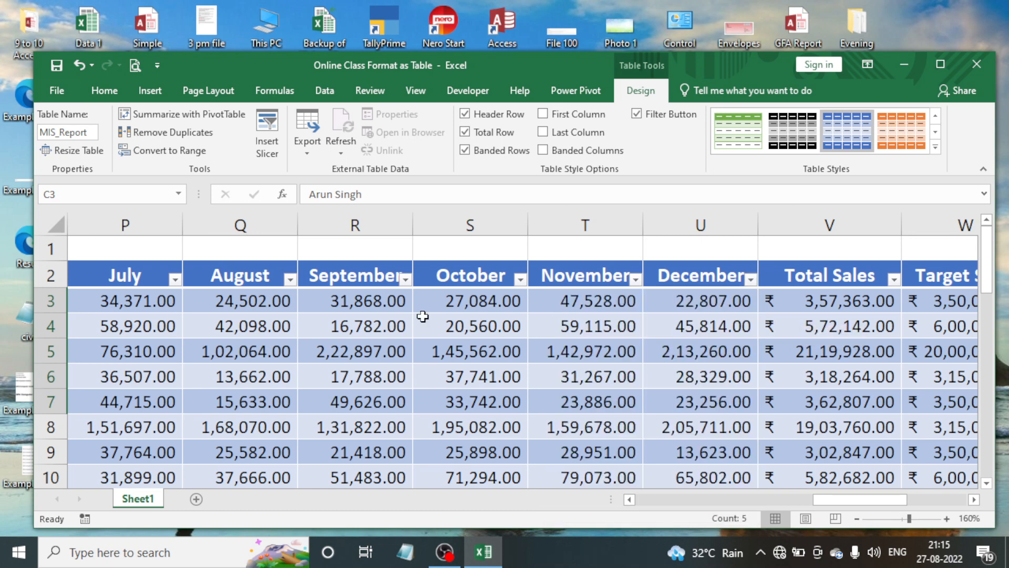
Fill table rows 12 to 14, from Reg No. through Indicator, with light orange
{"action": "left_click", "coordinate": [396, 319]}
{"action": "left_click", "coordinate": [487, 345]}
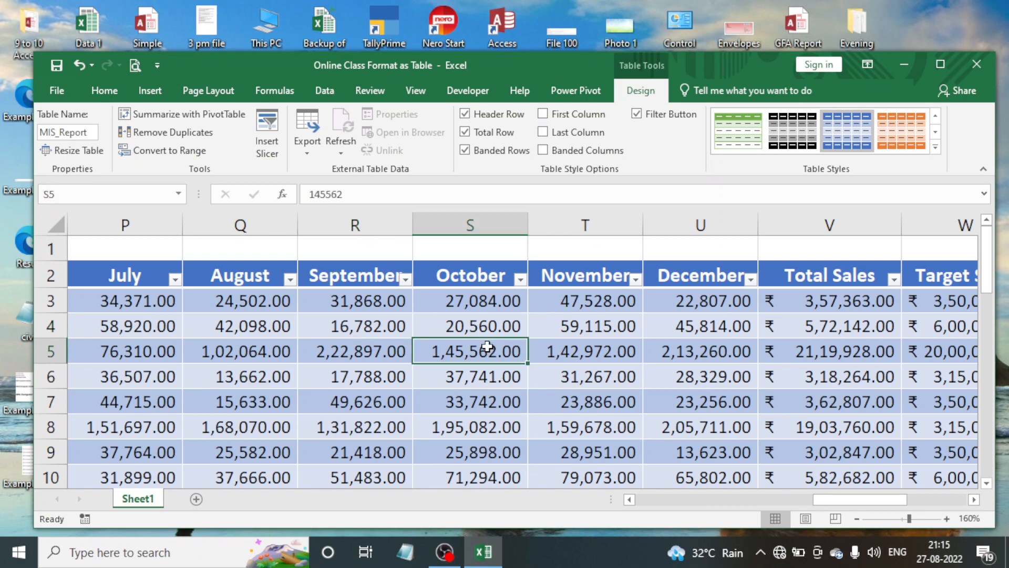
{"action": "key", "text": "Left"}
{"action": "key", "text": "Left"}
{"action": "key", "text": "Left"}
{"action": "key", "text": "Left"}
{"action": "key", "text": "Left"}
{"action": "key", "text": "Left"}
{"action": "key", "text": "Left"}
{"action": "key", "text": "Left"}
{"action": "key", "text": "Left"}
{"action": "key", "text": "Left"}
{"action": "key", "text": "Left"}
{"action": "key", "text": "Left"}
{"action": "key", "text": "Left"}
{"action": "key", "text": "Left"}
{"action": "key", "text": "Left"}
{"action": "key", "text": "Left"}
{"action": "key", "text": "Left"}
{"action": "key", "text": "Left"}
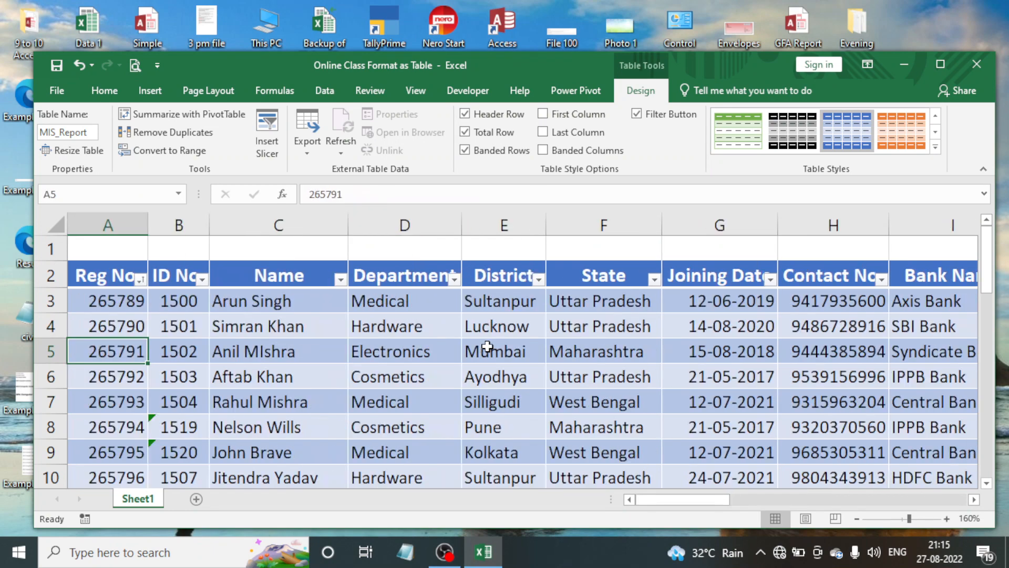
{"action": "scroll", "coordinate": [432, 333], "scroll_direction": "down", "scroll_amount": 1}
{"action": "scroll", "coordinate": [432, 333], "scroll_direction": "up", "scroll_amount": 1}
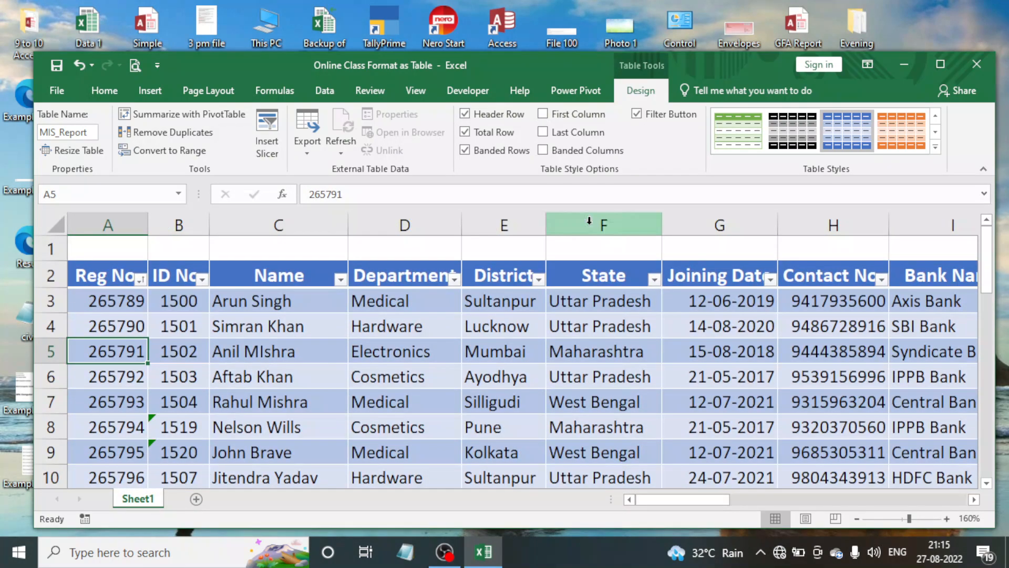
{"action": "left_click", "coordinate": [105, 91]}
{"action": "left_click", "coordinate": [195, 355]}
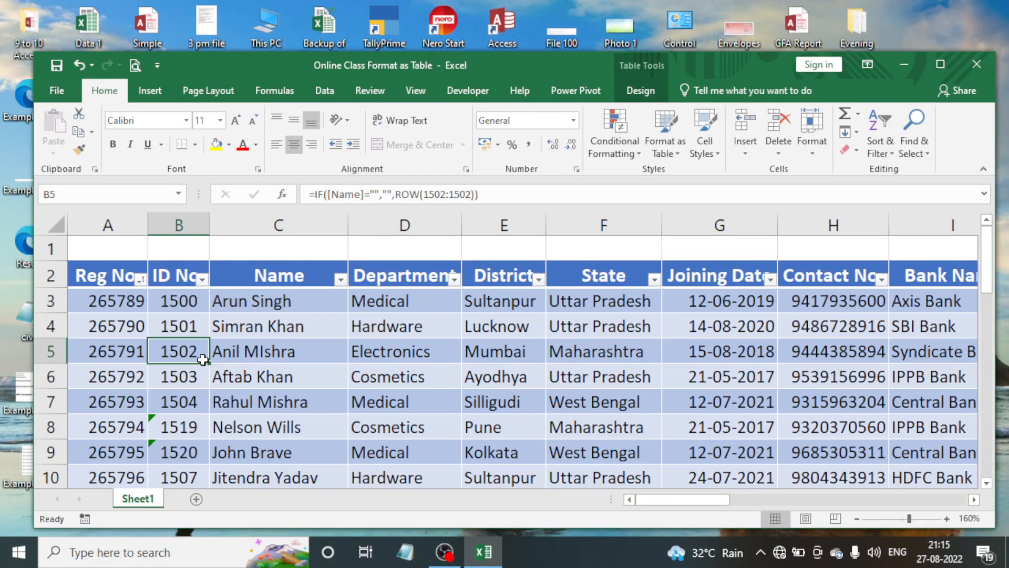
{"action": "scroll", "coordinate": [146, 330], "scroll_direction": "down", "scroll_amount": 3}
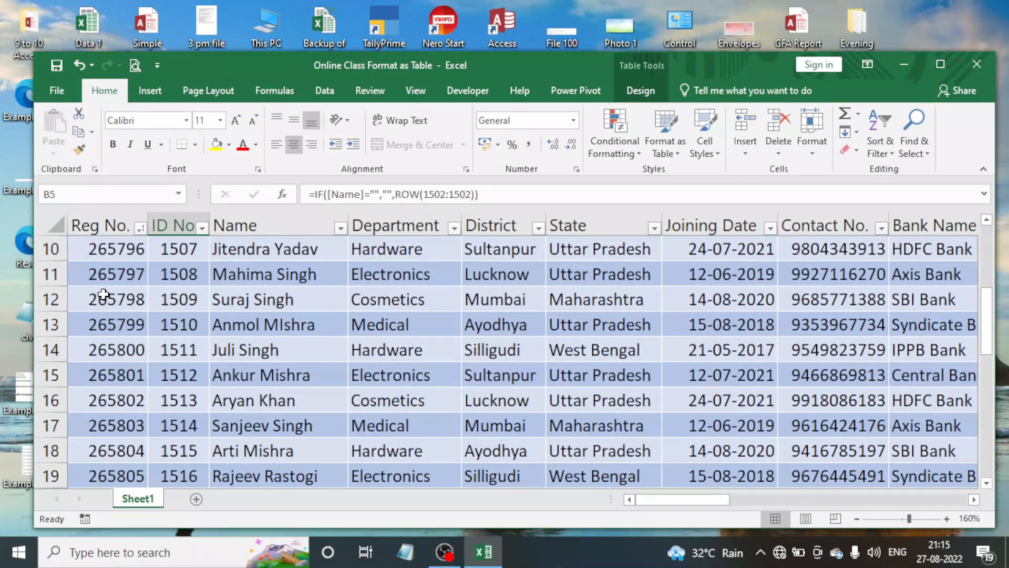
{"action": "left_click_drag", "start_coordinate": [102, 295], "coordinate": [787, 346]}
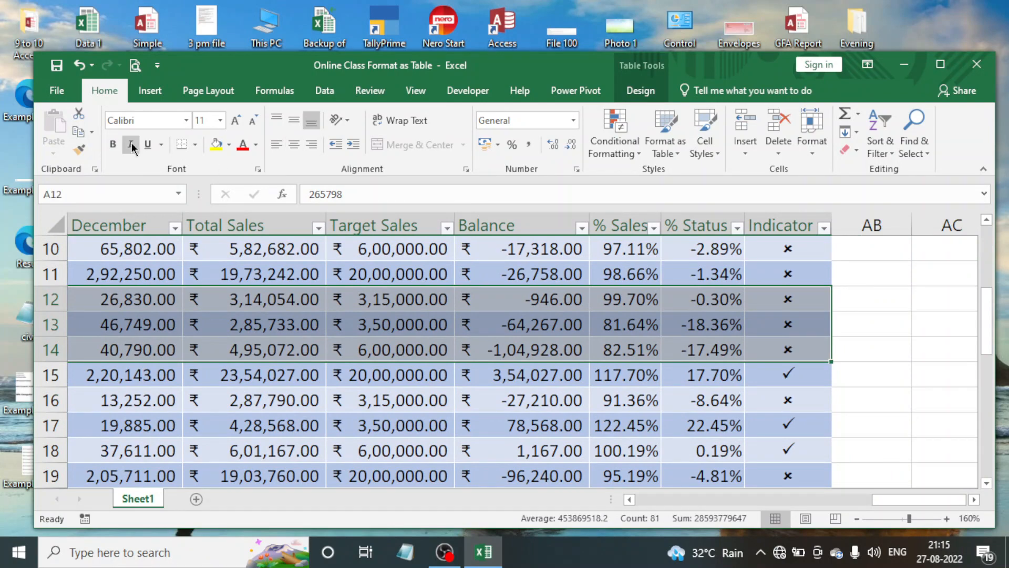
{"action": "left_click", "coordinate": [230, 149]}
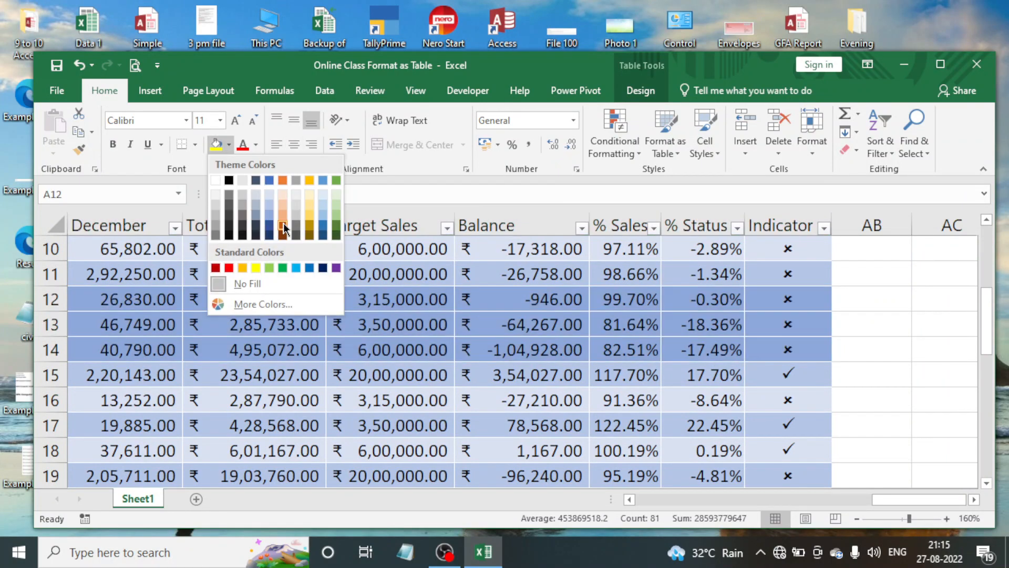
{"action": "left_click", "coordinate": [253, 314]}
{"action": "left_click", "coordinate": [205, 375]}
Fill table rows 15 to 19, from Reg No. through Indicator, with light gold
{"action": "scroll", "coordinate": [205, 375], "scroll_direction": "down", "scroll_amount": 1}
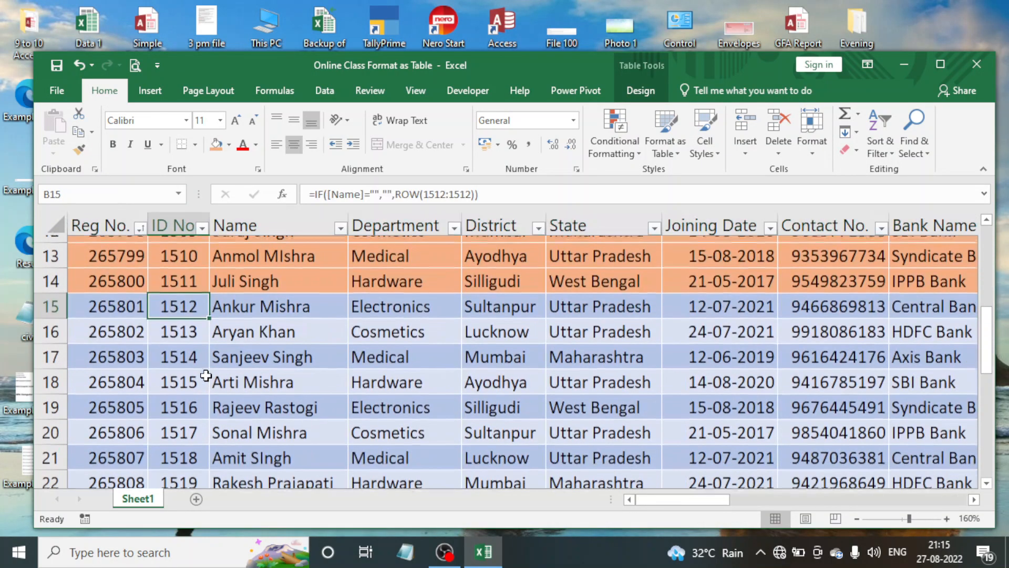
{"action": "left_click_drag", "start_coordinate": [108, 300], "coordinate": [811, 395]}
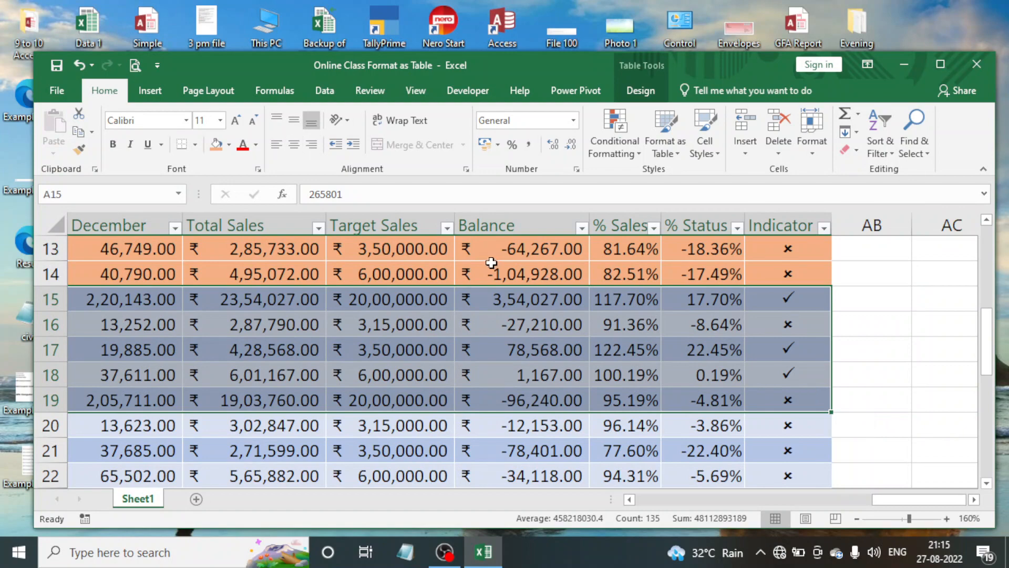
{"action": "left_click", "coordinate": [230, 147]}
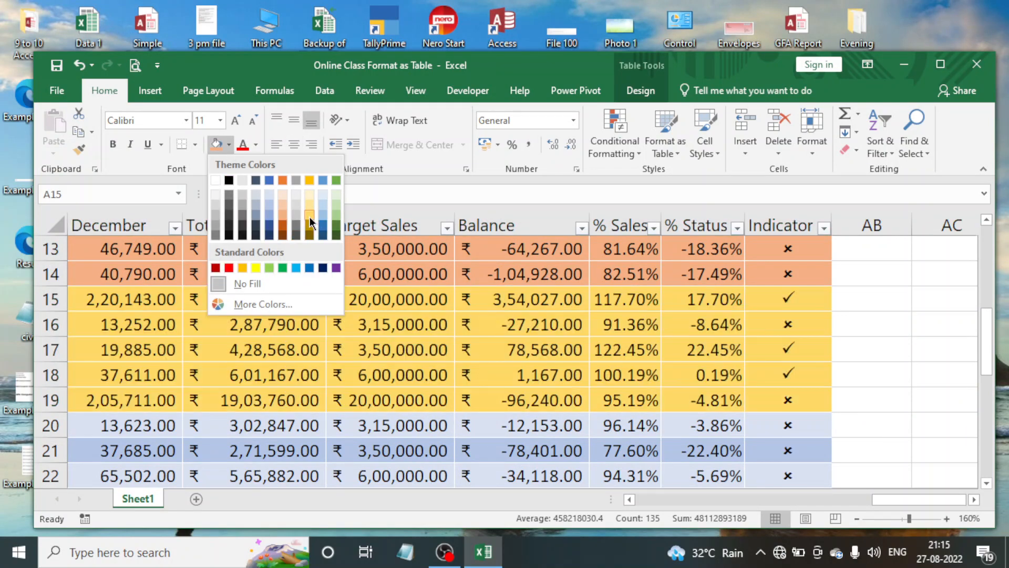
{"action": "left_click", "coordinate": [309, 214]}
{"action": "scroll", "coordinate": [299, 336], "scroll_direction": "down", "scroll_amount": 4}
{"action": "scroll", "coordinate": [205, 311], "scroll_direction": "up", "scroll_amount": 2}
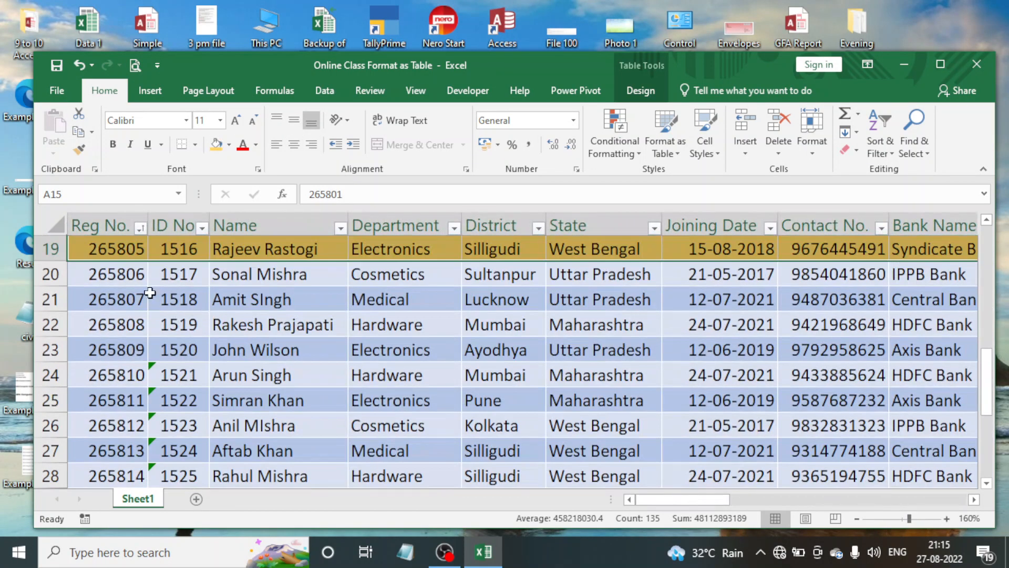
{"action": "left_click_drag", "start_coordinate": [102, 267], "coordinate": [1005, 450]}
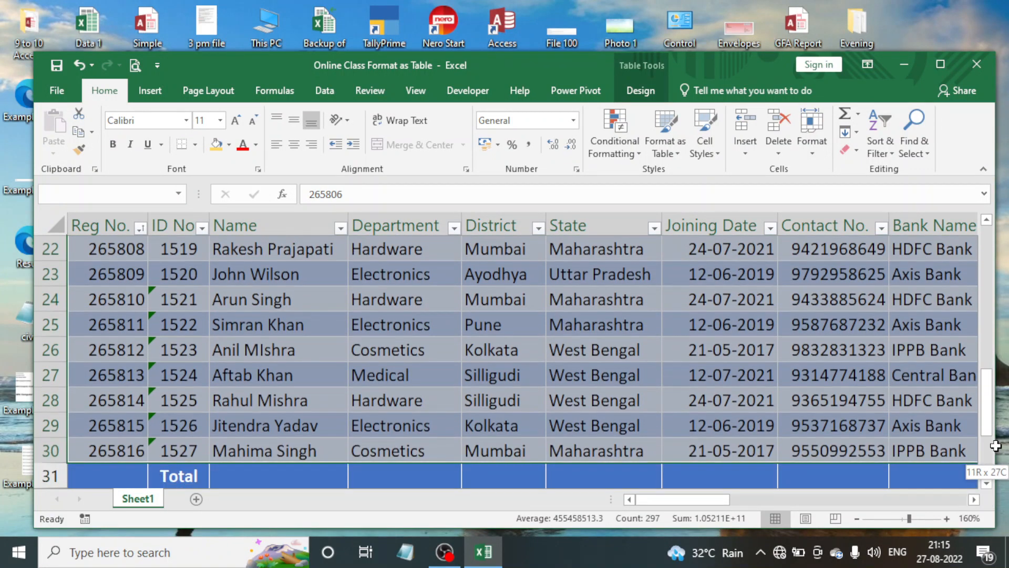
{"action": "left_click_drag", "start_coordinate": [935, 446], "coordinate": [907, 439]}
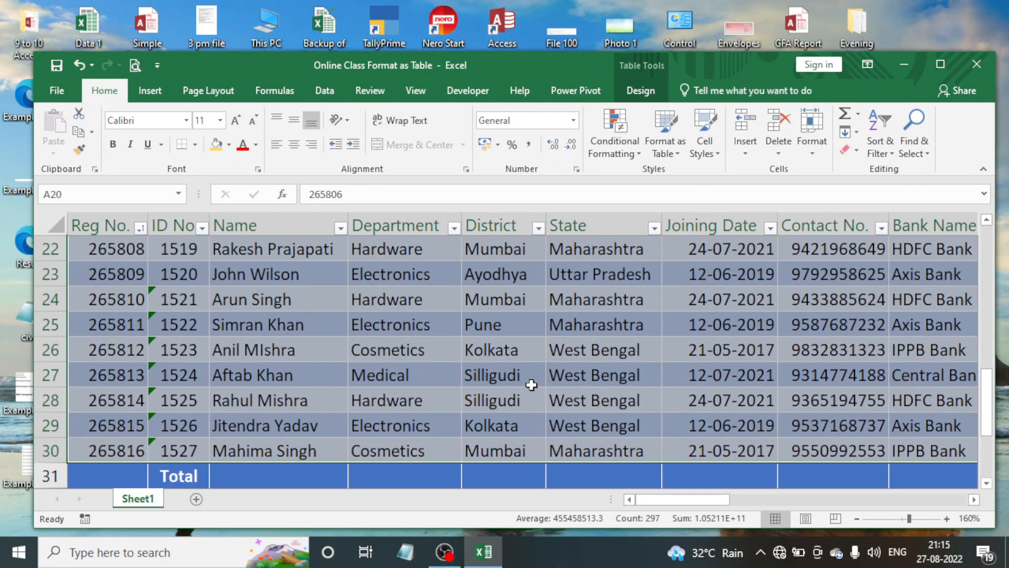
{"action": "scroll", "coordinate": [305, 326], "scroll_direction": "up", "scroll_amount": 4}
{"action": "scroll", "coordinate": [283, 336], "scroll_direction": "down", "scroll_amount": 3}
{"action": "left_click", "coordinate": [139, 347]}
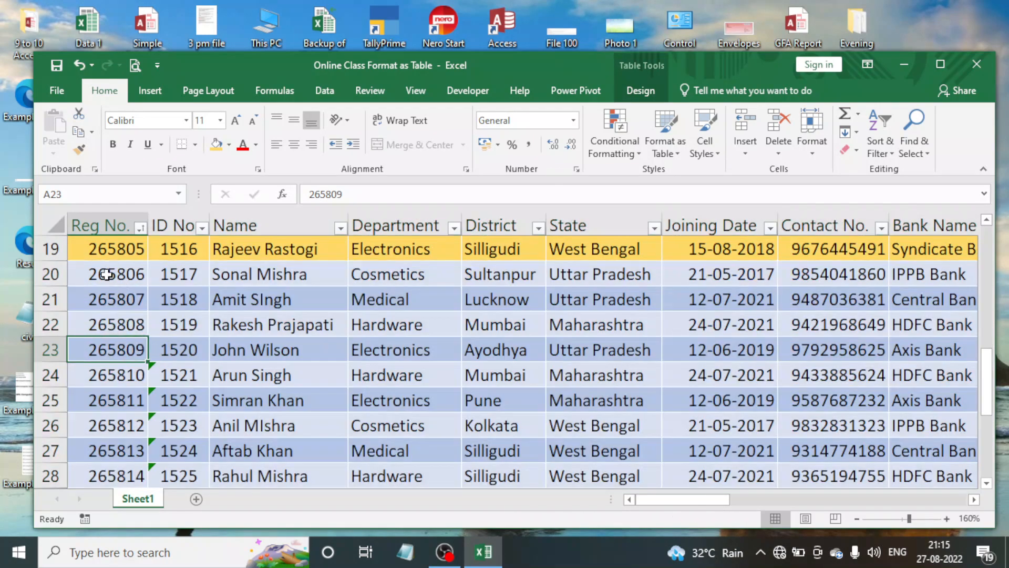
Fill table rows 20 to 30, from Reg No. through Indicator, with grey, leaving the total row out
{"action": "left_click_drag", "start_coordinate": [102, 274], "coordinate": [805, 437]}
{"action": "left_click", "coordinate": [229, 147]}
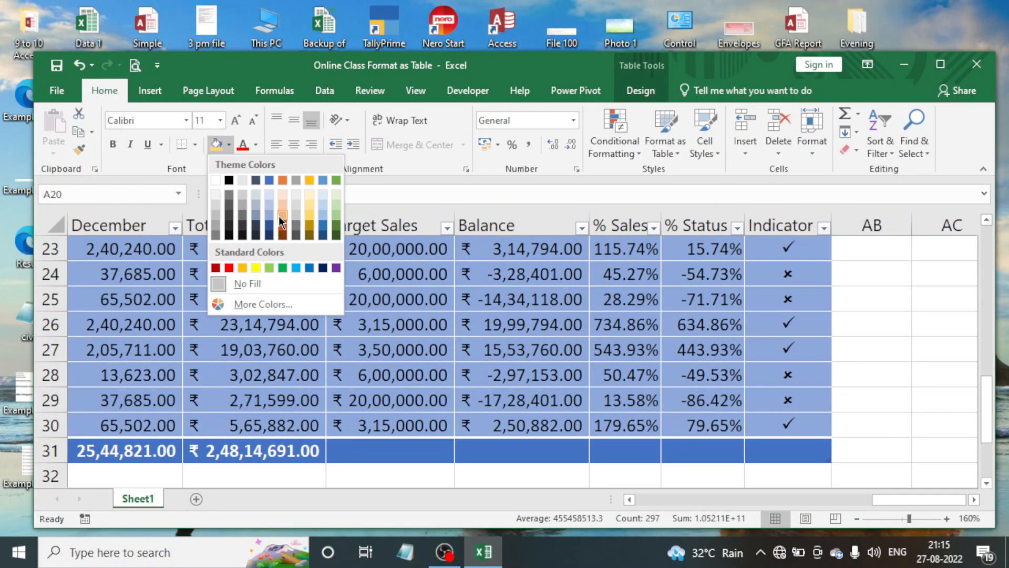
{"action": "left_click", "coordinate": [244, 206]}
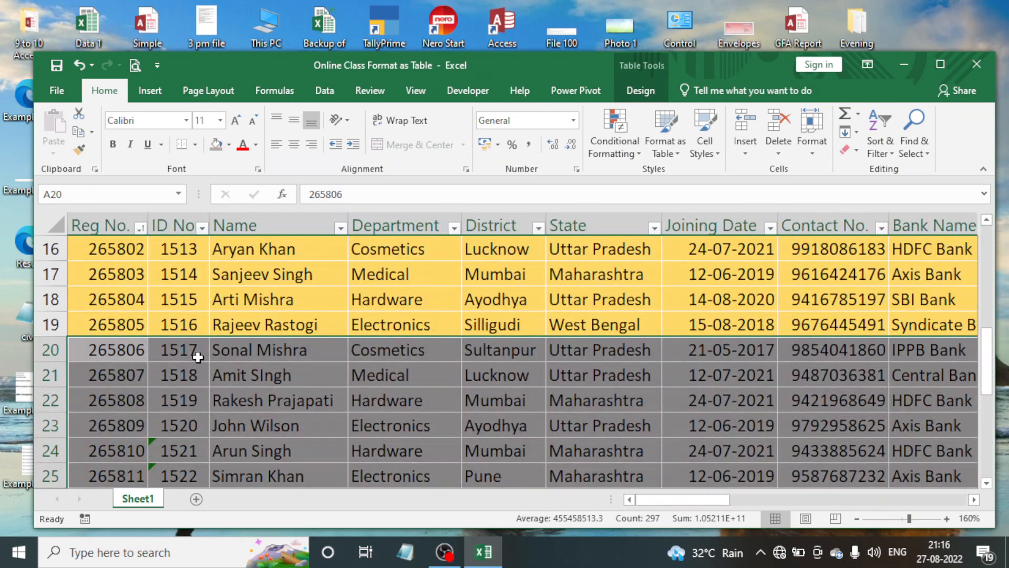
{"action": "left_click", "coordinate": [197, 355]}
Fill table rows 3 to 11, from Reg No. through Indicator, with light green
{"action": "scroll", "coordinate": [197, 357], "scroll_direction": "up", "scroll_amount": 5}
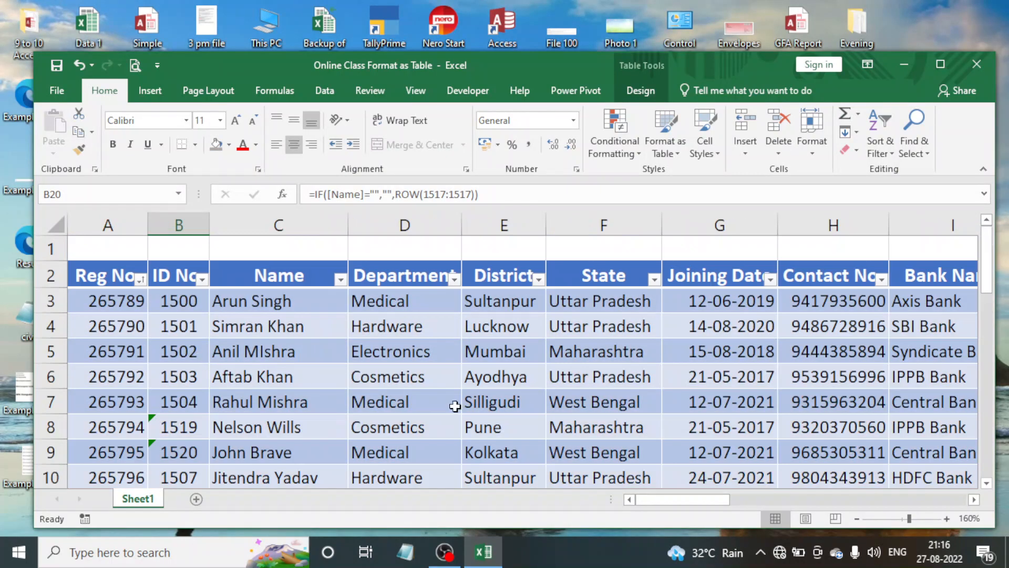
{"action": "left_click_drag", "start_coordinate": [664, 499], "coordinate": [638, 508]}
{"action": "scroll", "coordinate": [65, 319], "scroll_direction": "down", "scroll_amount": 1}
{"action": "scroll", "coordinate": [93, 295], "scroll_direction": "up", "scroll_amount": 1}
{"action": "left_click_drag", "start_coordinate": [93, 298], "coordinate": [789, 272]}
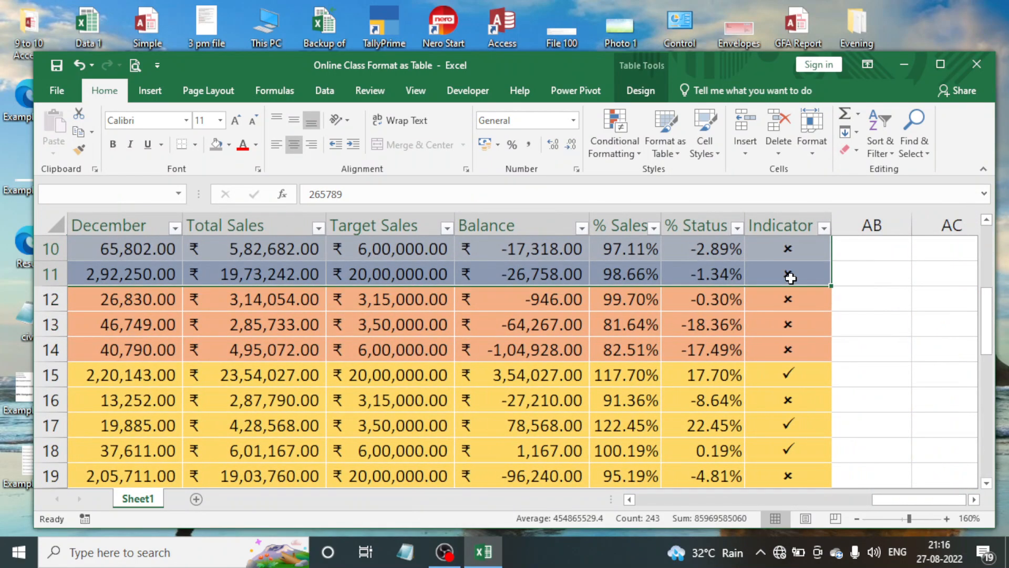
{"action": "left_click", "coordinate": [229, 149]}
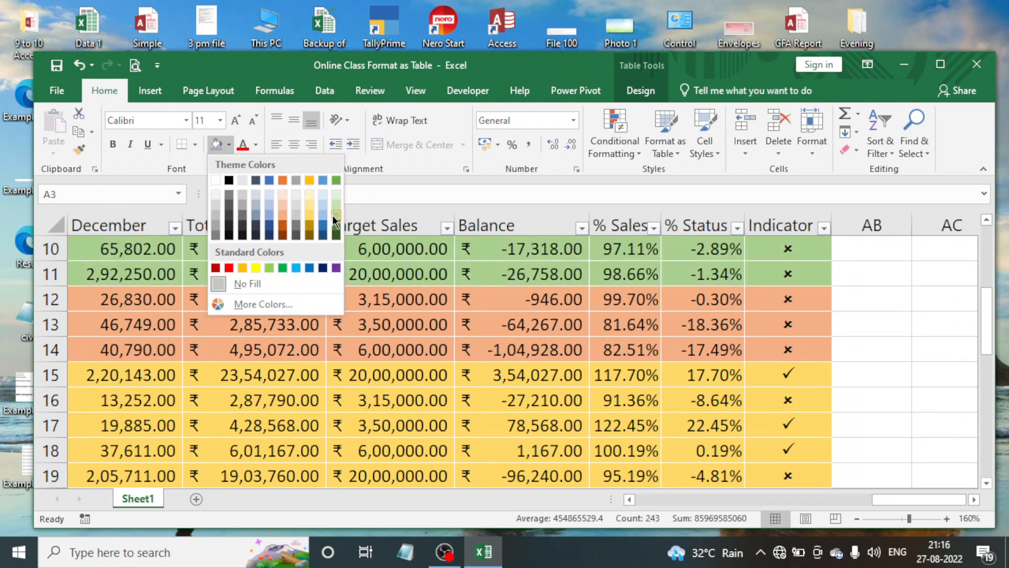
{"action": "left_click", "coordinate": [334, 219]}
{"action": "left_click", "coordinate": [156, 395]}
Sort the table by cell color on the Name column, putting the grey rows first
{"action": "scroll", "coordinate": [156, 395], "scroll_direction": "down", "scroll_amount": 7}
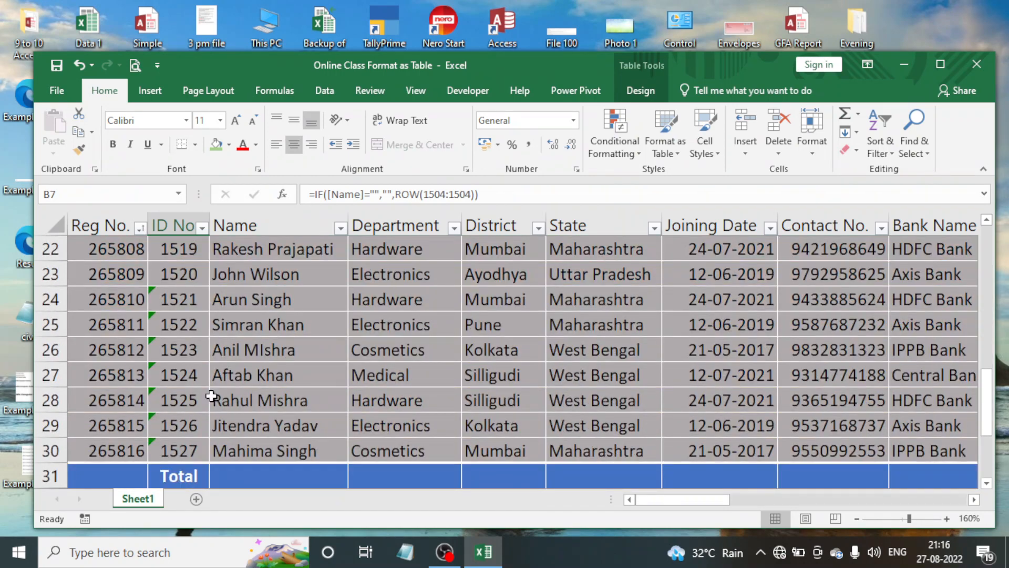
{"action": "scroll", "coordinate": [221, 352], "scroll_direction": "up", "scroll_amount": 7}
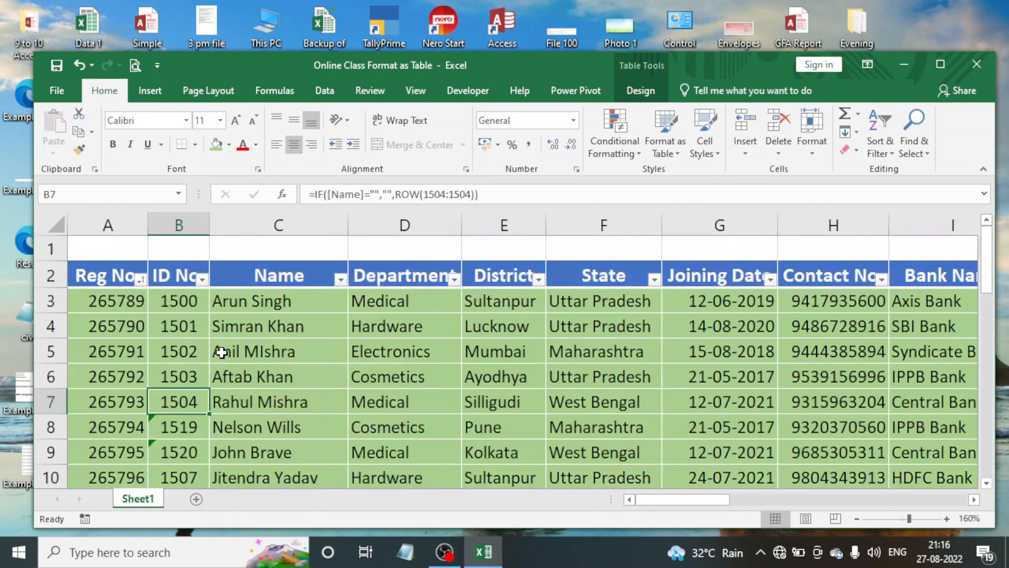
{"action": "scroll", "coordinate": [158, 332], "scroll_direction": "down", "scroll_amount": 5}
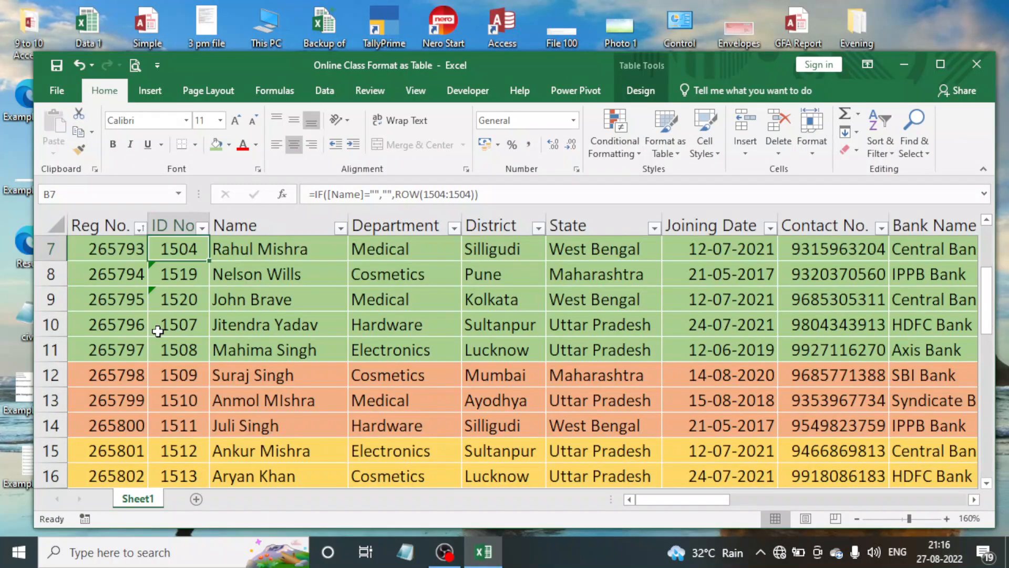
{"action": "scroll", "coordinate": [165, 345], "scroll_direction": "down", "scroll_amount": 2}
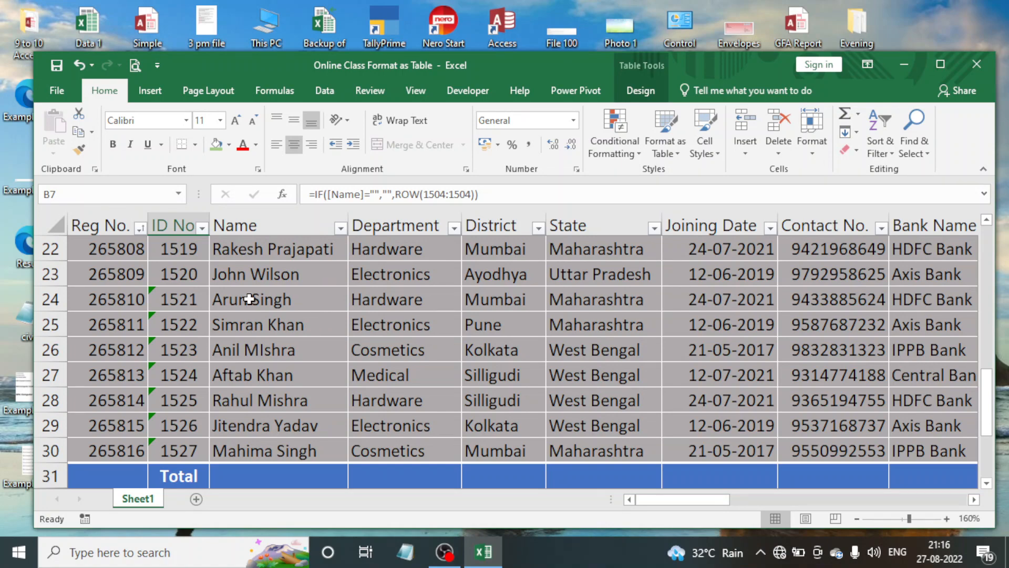
{"action": "scroll", "coordinate": [270, 364], "scroll_direction": "up", "scroll_amount": 7}
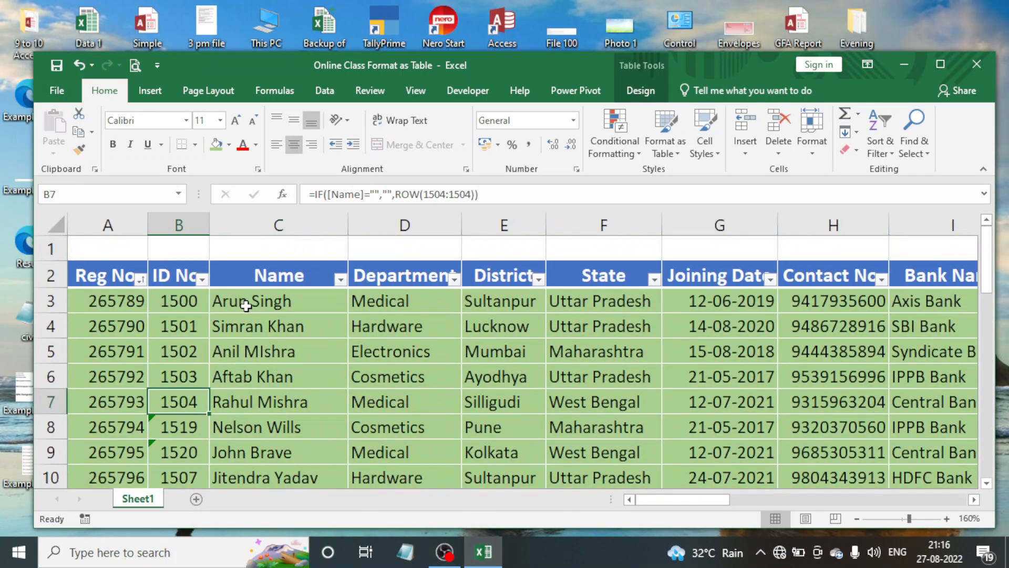
{"action": "left_click", "coordinate": [284, 302]}
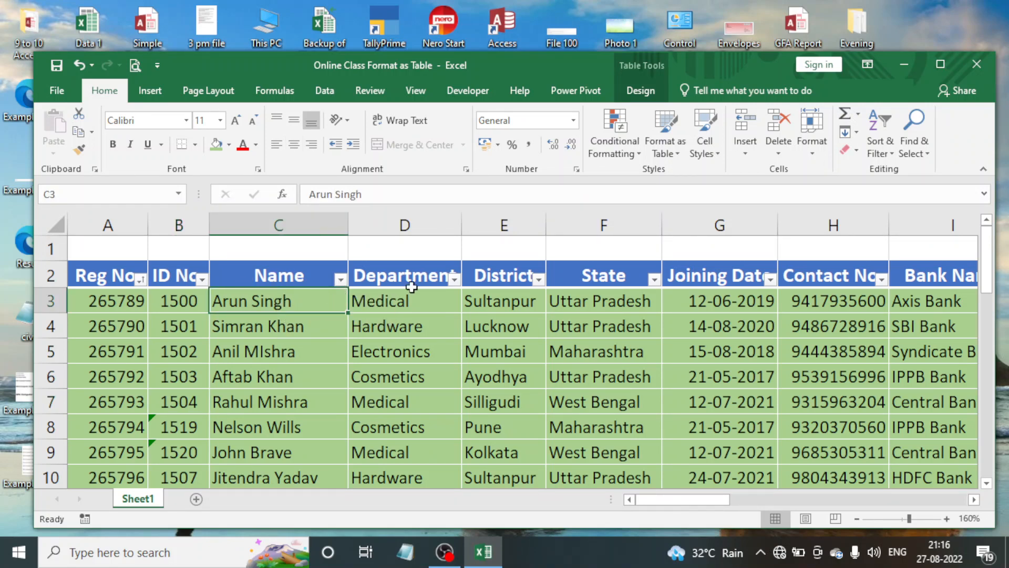
{"action": "left_click", "coordinate": [340, 279]}
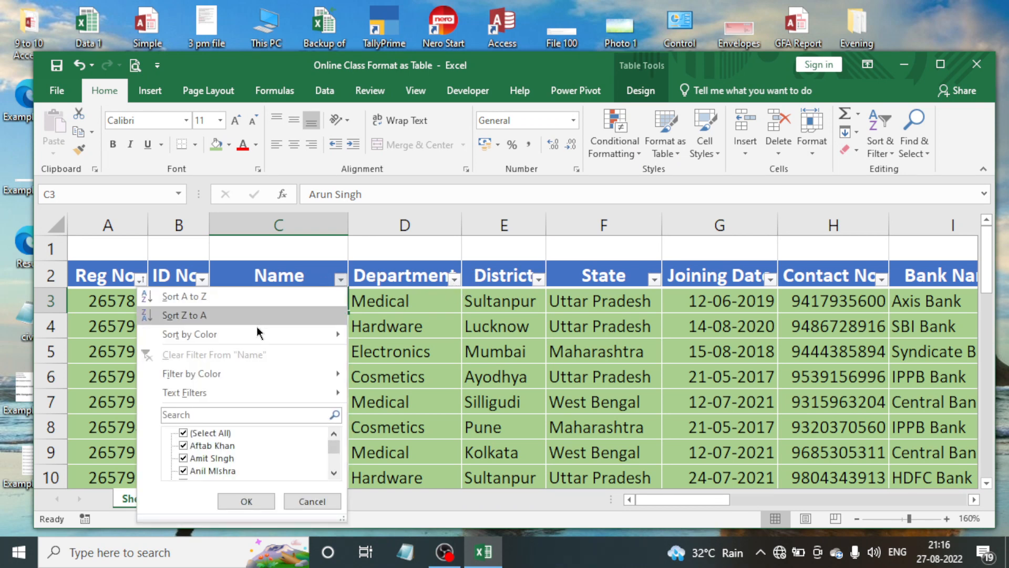
{"action": "mouse_move", "coordinate": [258, 334]}
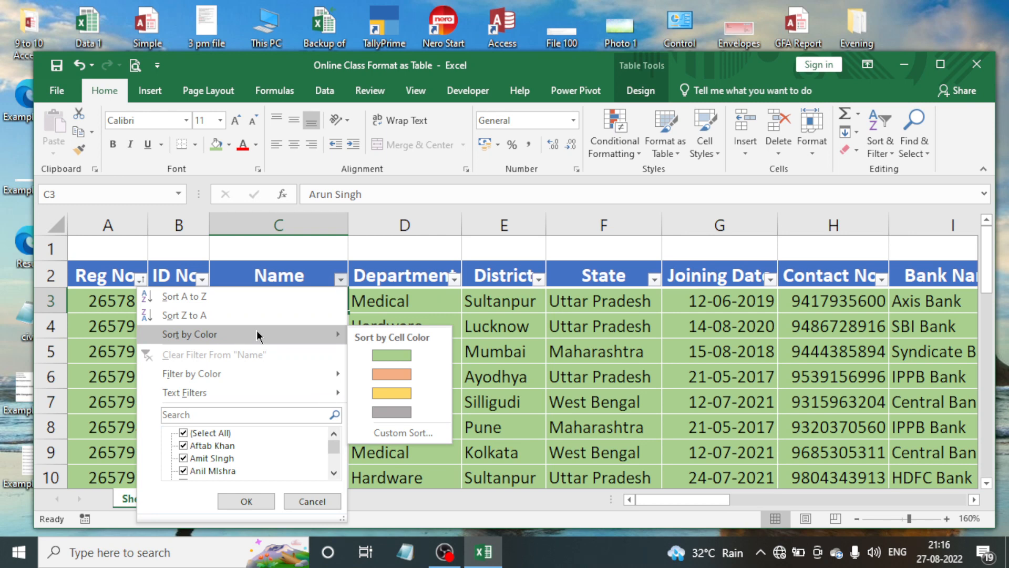
{"action": "left_click", "coordinate": [390, 413]}
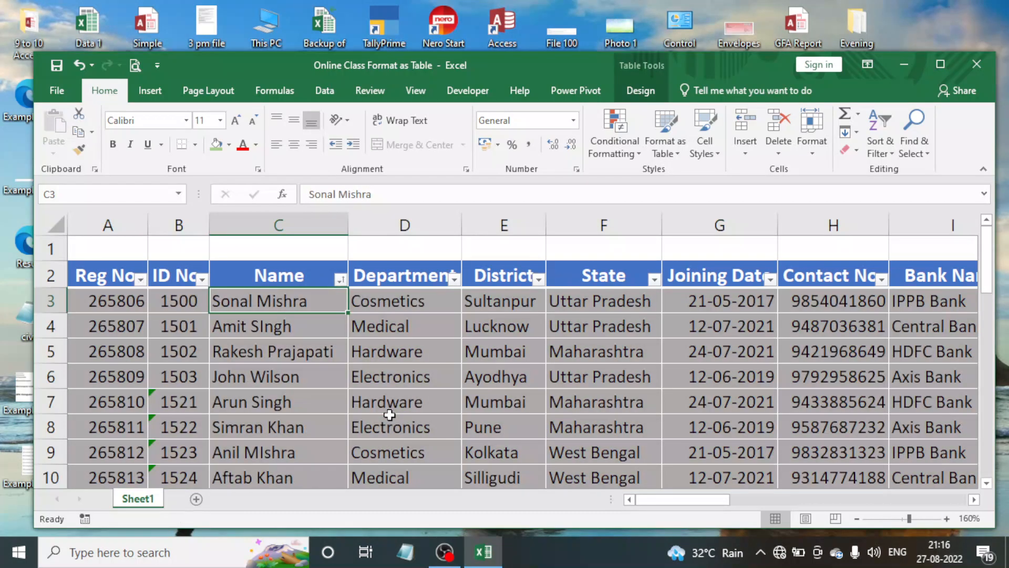
Sort the Name column by cell color again, putting the yellow rows first
{"action": "left_click", "coordinate": [386, 362]}
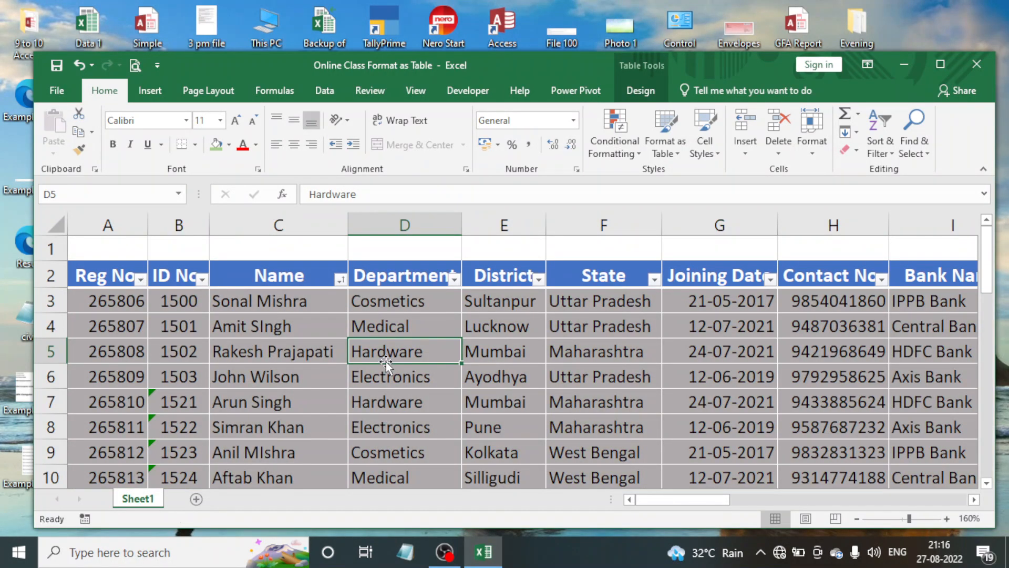
{"action": "scroll", "coordinate": [386, 362], "scroll_direction": "down", "scroll_amount": 5}
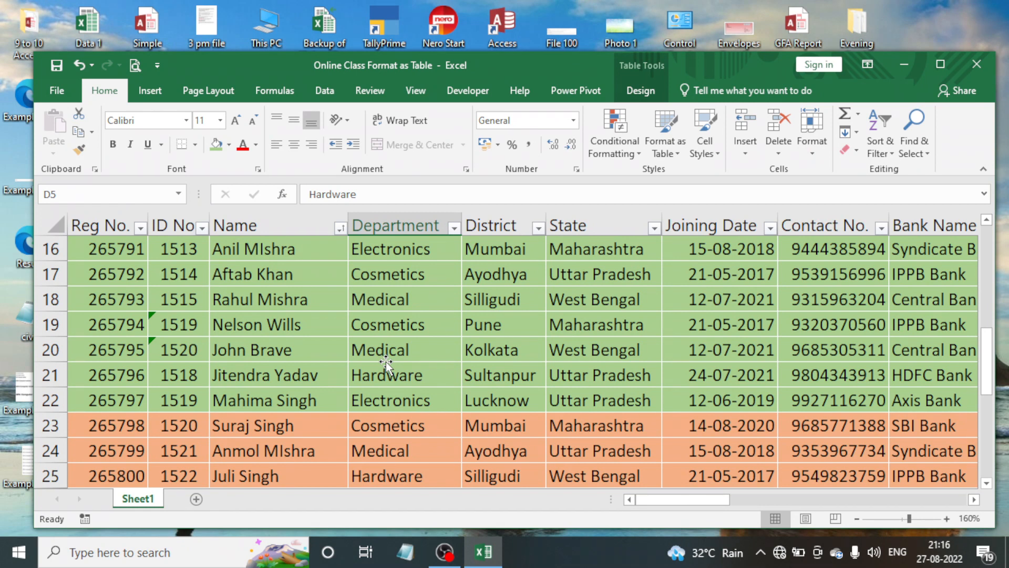
{"action": "left_click", "coordinate": [340, 227]}
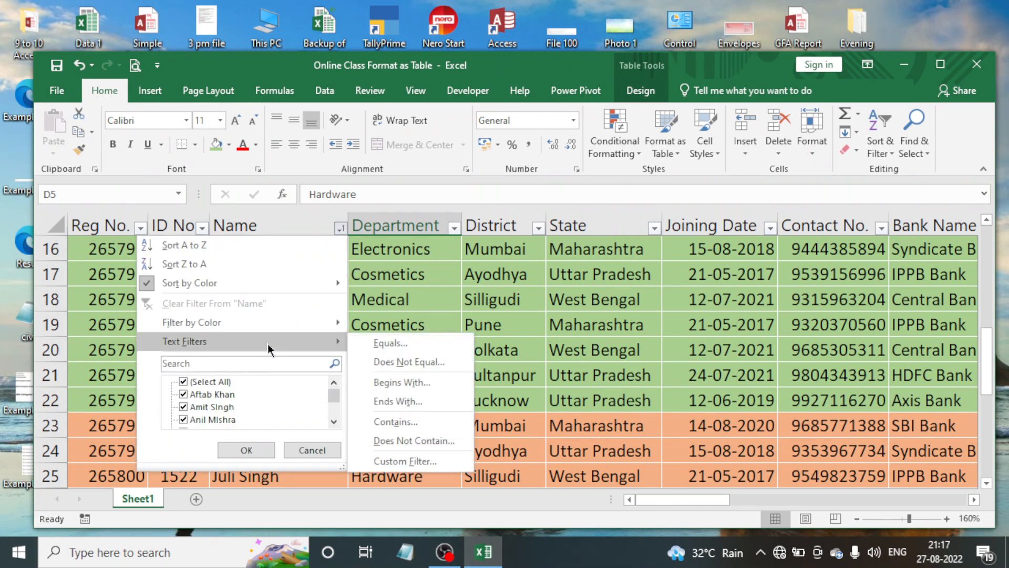
{"action": "mouse_move", "coordinate": [297, 288]}
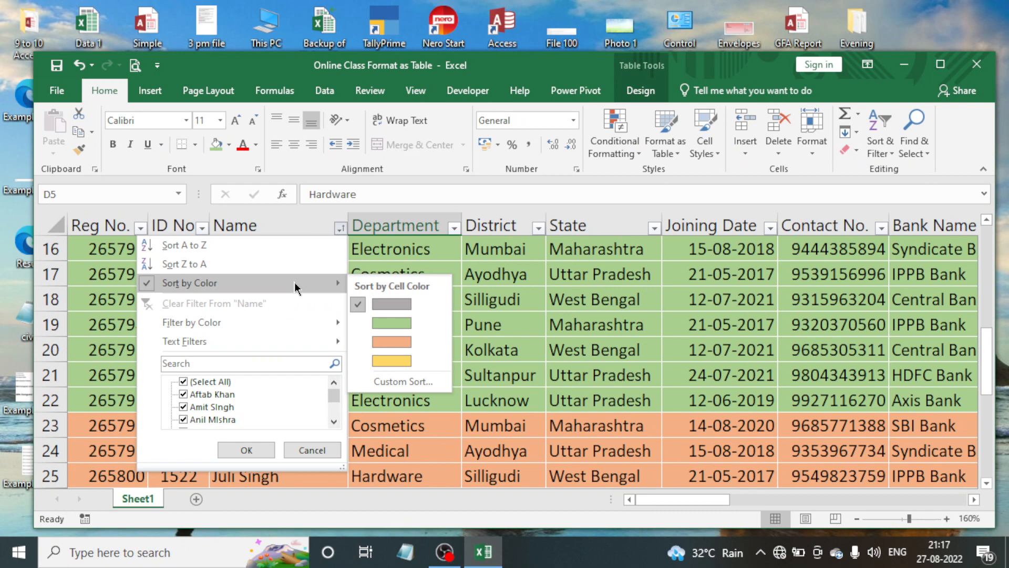
{"action": "left_click", "coordinate": [390, 360]}
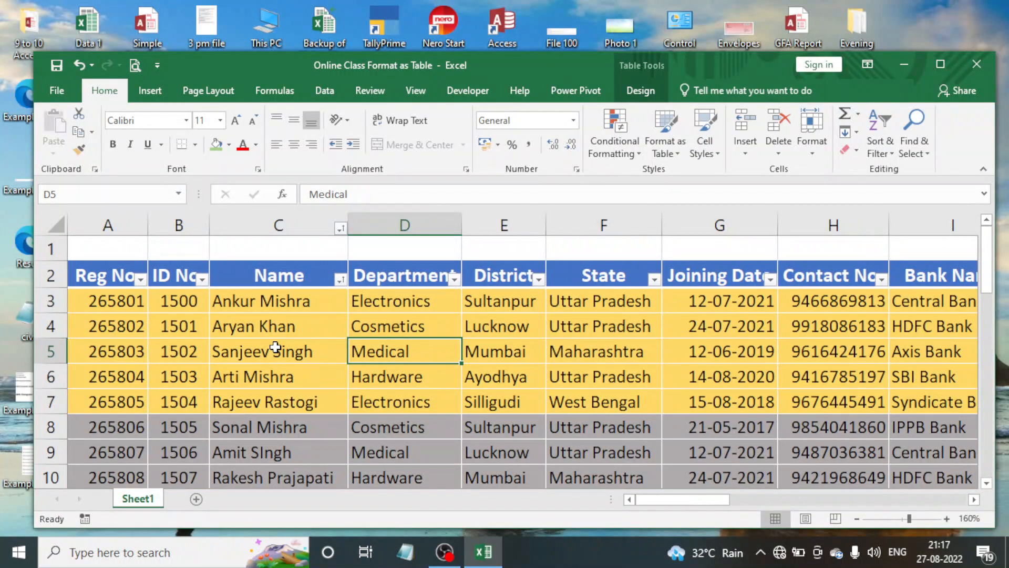
Check the order of the color groups down the Name column
{"action": "left_click", "coordinate": [276, 347]}
{"action": "scroll", "coordinate": [277, 356], "scroll_direction": "down", "scroll_amount": 2}
{"action": "left_click", "coordinate": [302, 332]}
{"action": "left_click", "coordinate": [321, 418]}
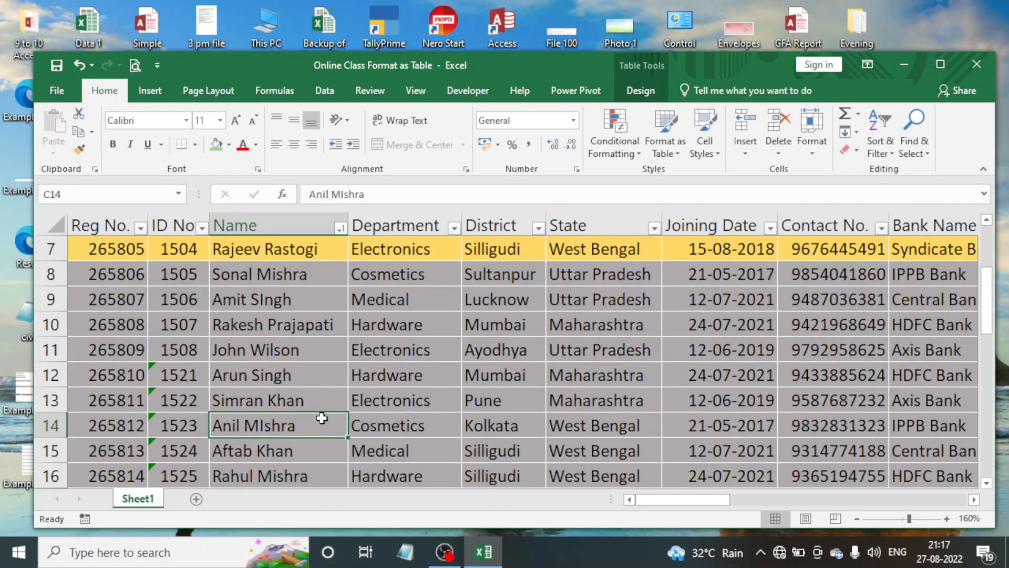
{"action": "scroll", "coordinate": [338, 418], "scroll_direction": "up", "scroll_amount": 2}
{"action": "left_click", "coordinate": [315, 350]}
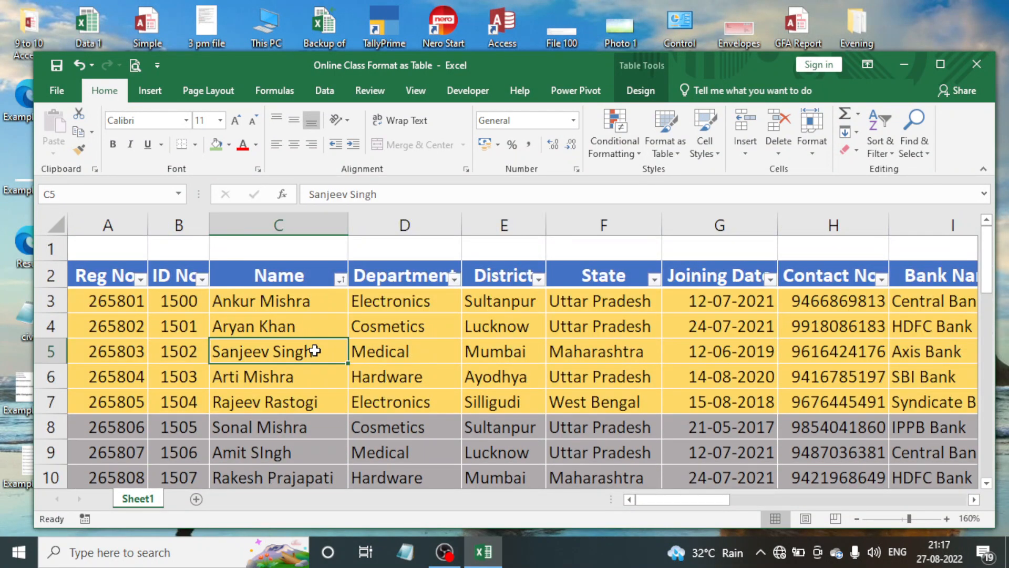
Undo the cell-color sorts and the color fills applied to the table rows
{"action": "left_click", "coordinate": [340, 280]}
{"action": "left_click", "coordinate": [412, 323]}
{"action": "key", "text": "ctrl+z"}
{"action": "key", "text": "ctrl+z"}
{"action": "key", "text": "ctrl+z"}
{"action": "key", "text": "ctrl+z"}
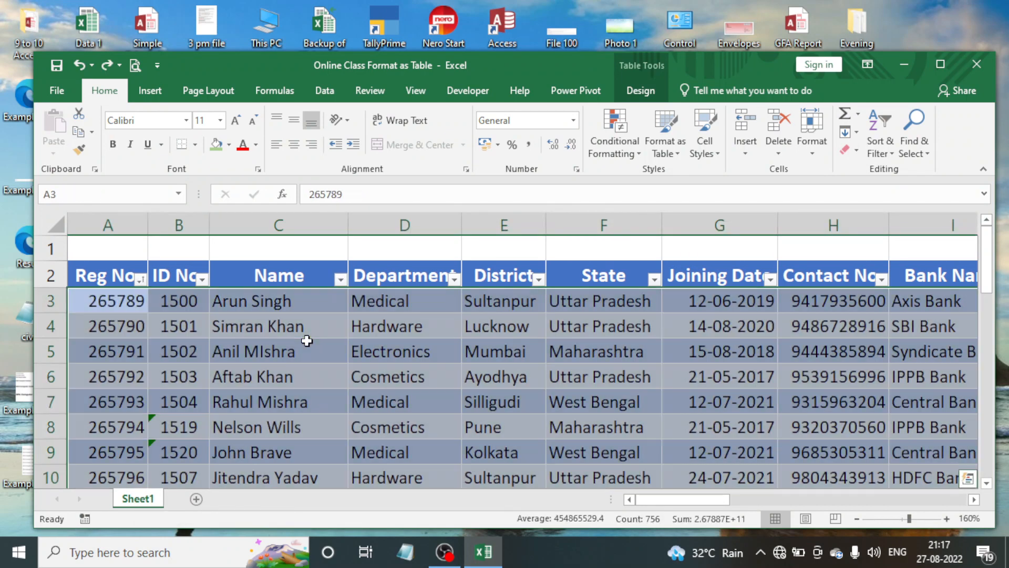
{"action": "key", "text": "ctrl+z"}
{"action": "key", "text": "ctrl+z"}
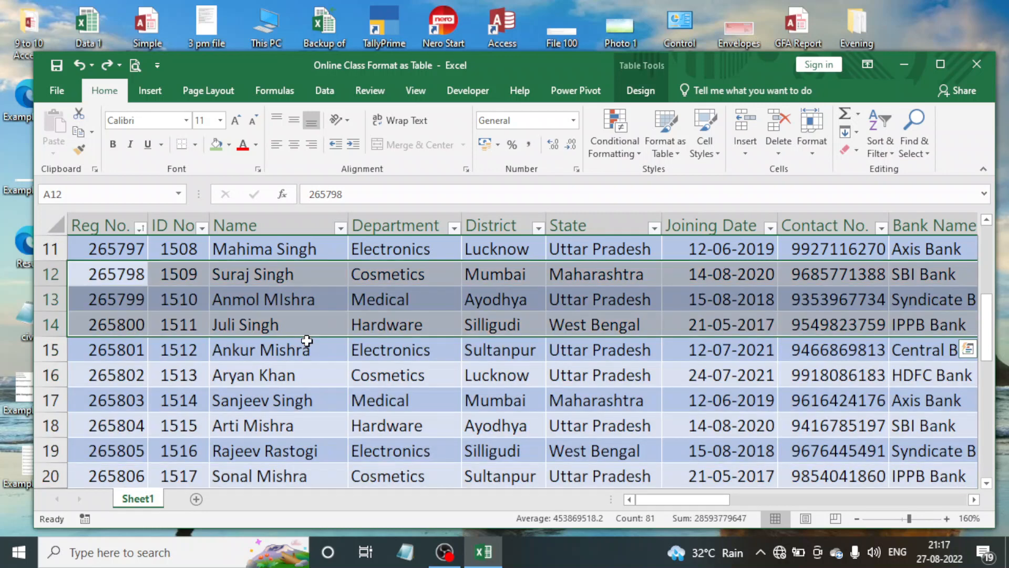
{"action": "scroll", "coordinate": [316, 400], "scroll_direction": "up", "scroll_amount": 3}
{"action": "scroll", "coordinate": [284, 403], "scroll_direction": "down", "scroll_amount": 2}
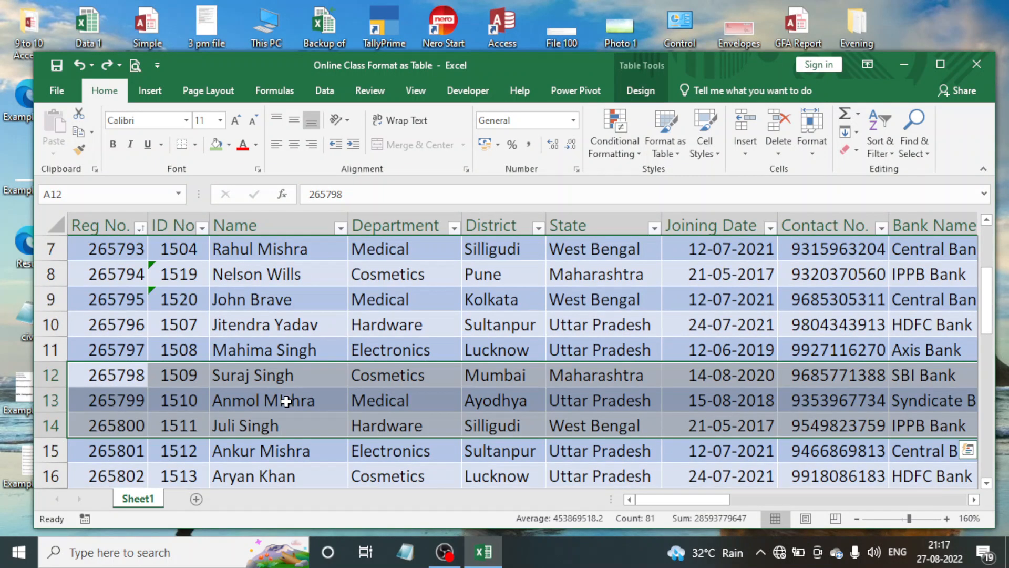
{"action": "scroll", "coordinate": [286, 400], "scroll_direction": "up", "scroll_amount": 2}
{"action": "left_click", "coordinate": [253, 328]}
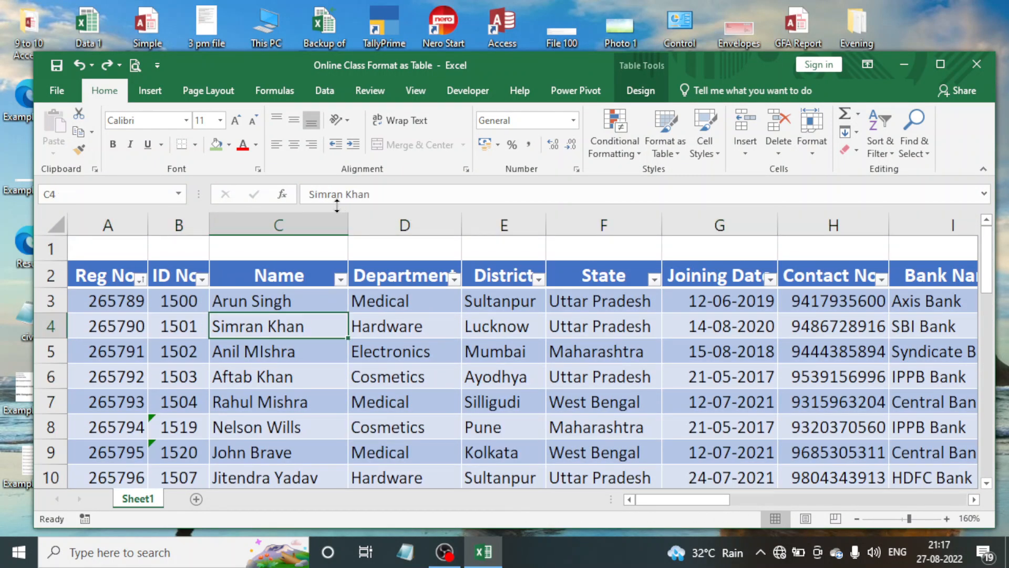
{"action": "left_click", "coordinate": [341, 279]}
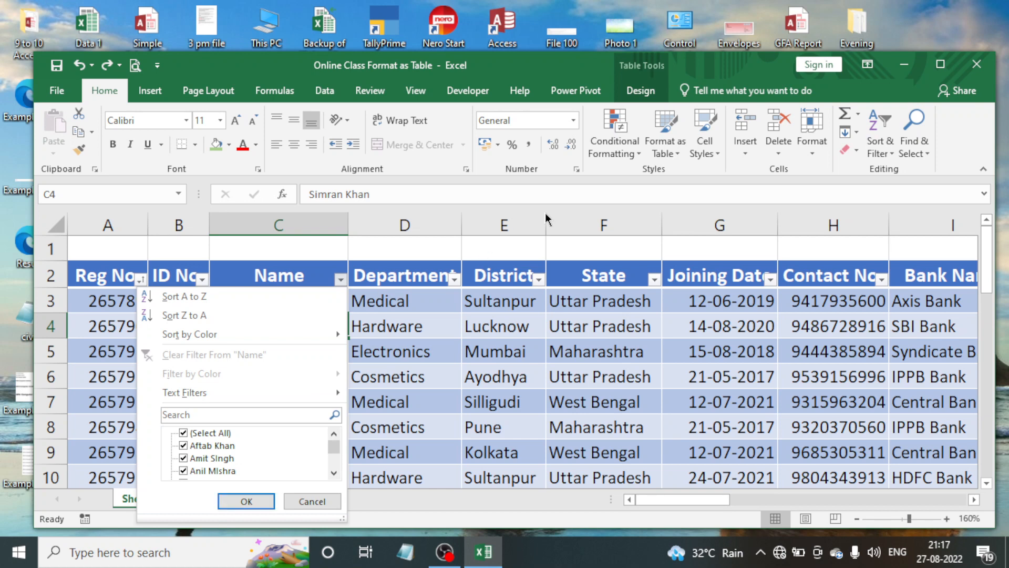
{"action": "left_click", "coordinate": [613, 138]}
{"action": "mouse_move", "coordinate": [636, 179]}
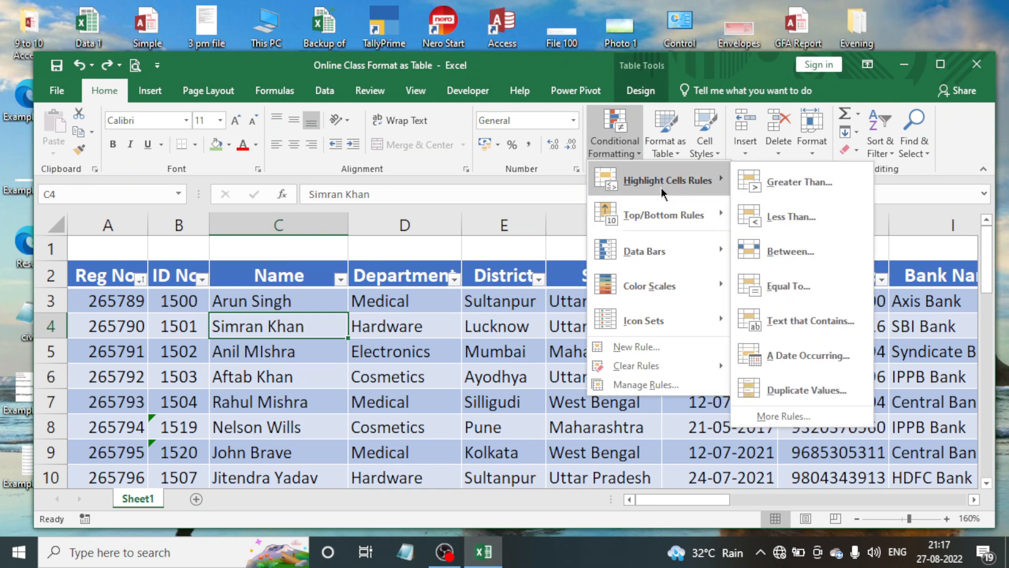
{"action": "left_click", "coordinate": [293, 309]}
{"action": "left_click", "coordinate": [299, 298]}
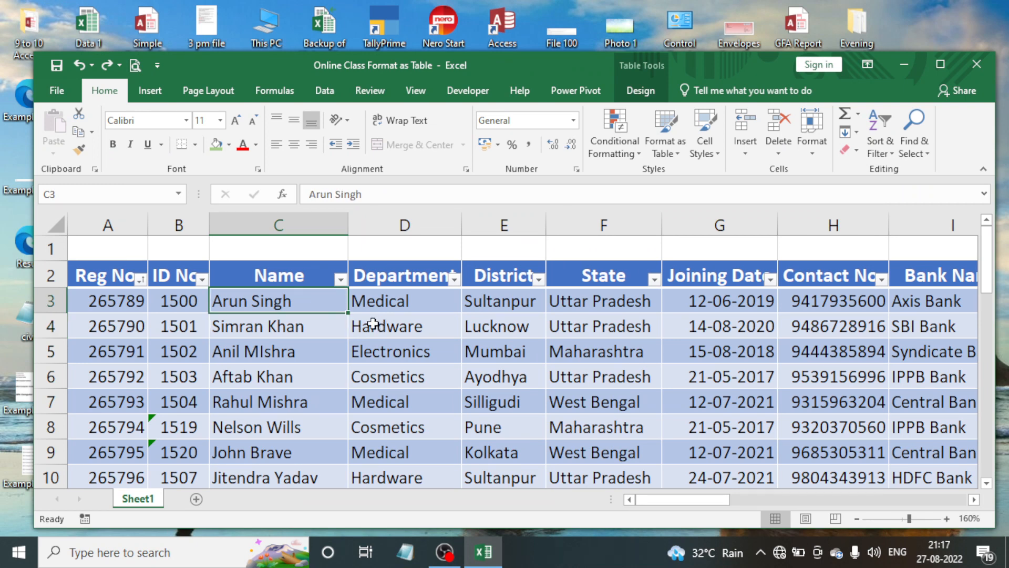
Widen the District column so its heading clears the filter button
{"action": "left_click", "coordinate": [412, 306]}
{"action": "left_click", "coordinate": [479, 308]}
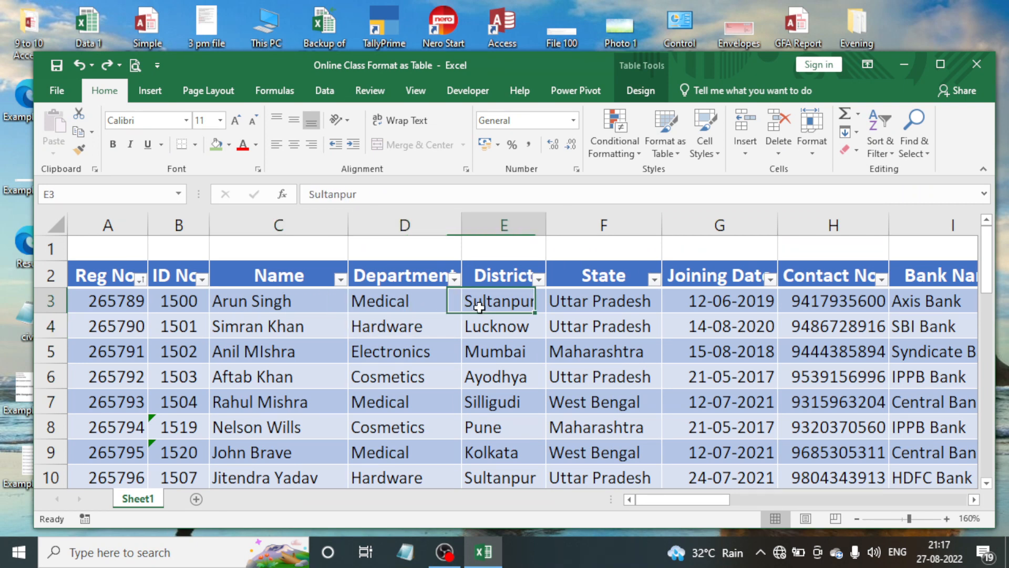
{"action": "left_click_drag", "start_coordinate": [545, 225], "coordinate": [572, 225]}
{"action": "left_click", "coordinate": [513, 377]}
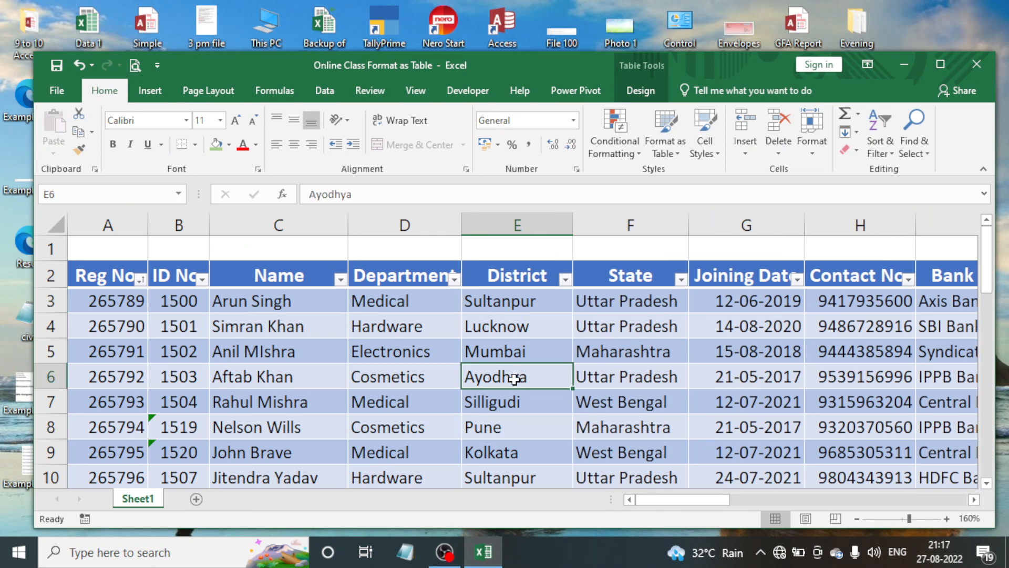
Filter the Department column so only the Medical records are shown
{"action": "left_click", "coordinate": [443, 303]}
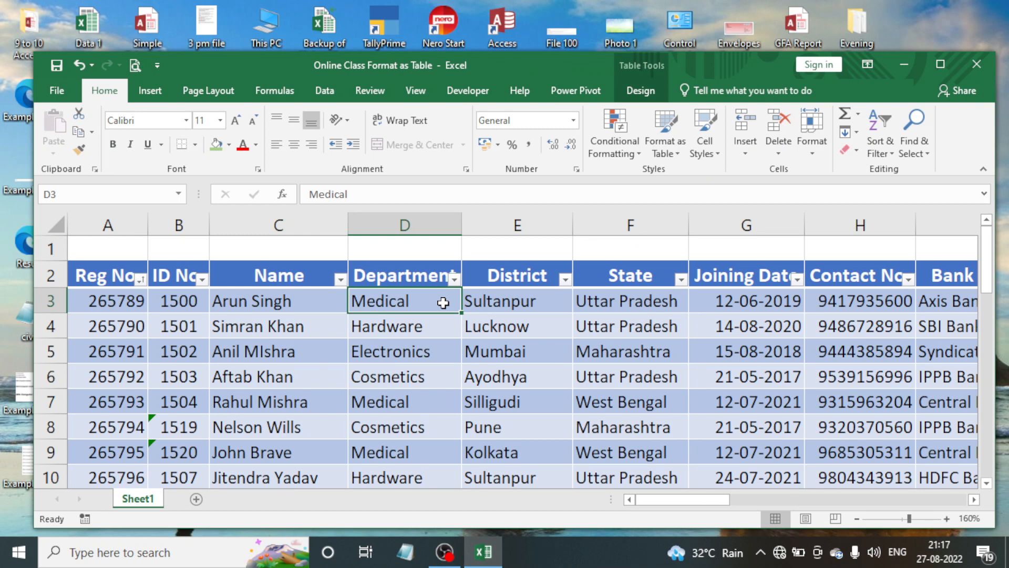
{"action": "left_click", "coordinate": [454, 278]}
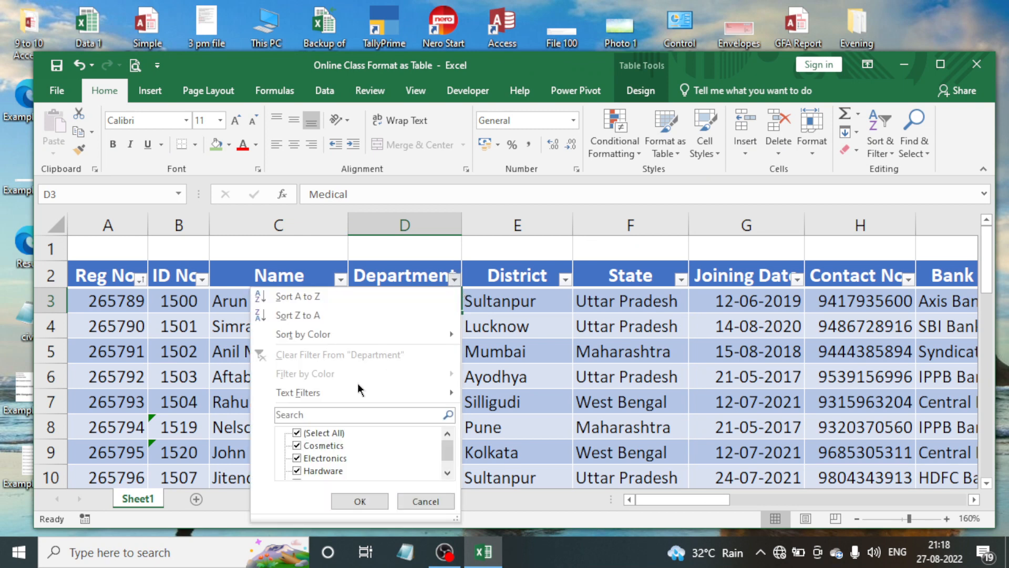
{"action": "left_click", "coordinate": [297, 434]}
{"action": "scroll", "coordinate": [362, 436], "scroll_direction": "down", "scroll_amount": 1}
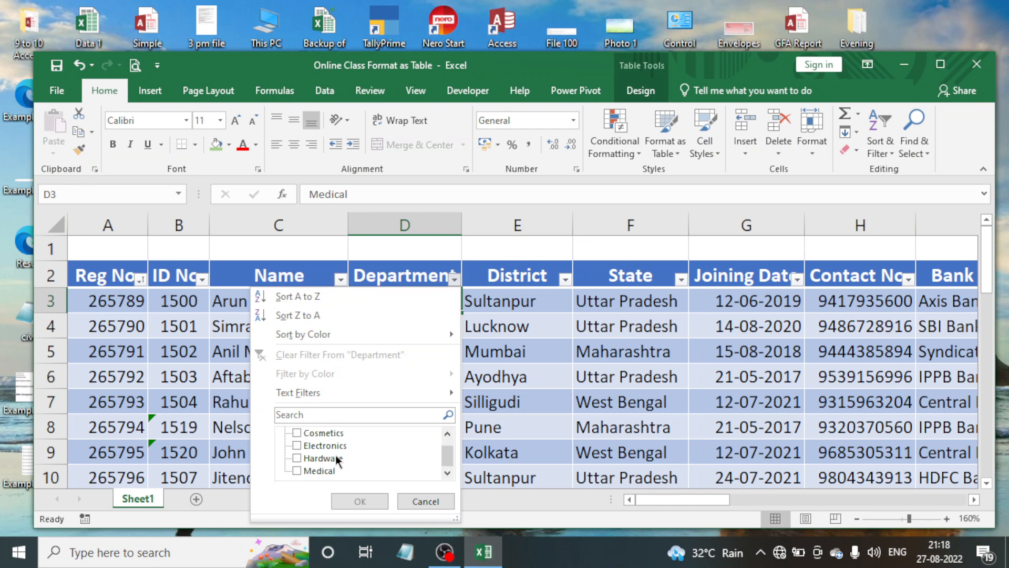
{"action": "scroll", "coordinate": [368, 461], "scroll_direction": "up", "scroll_amount": 1}
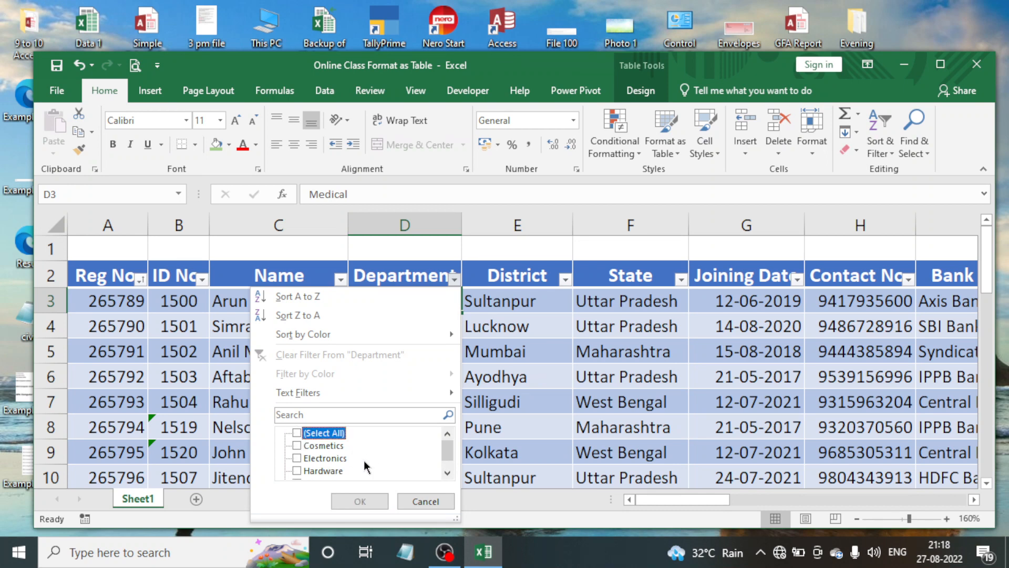
{"action": "scroll", "coordinate": [366, 463], "scroll_direction": "down", "scroll_amount": 1}
{"action": "left_click", "coordinate": [296, 471]}
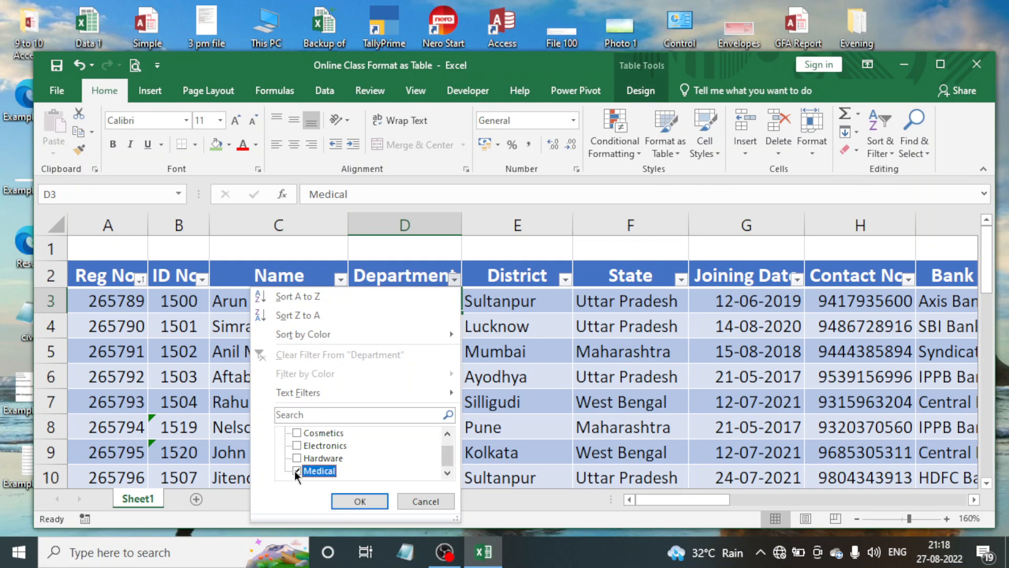
{"action": "left_click", "coordinate": [352, 500]}
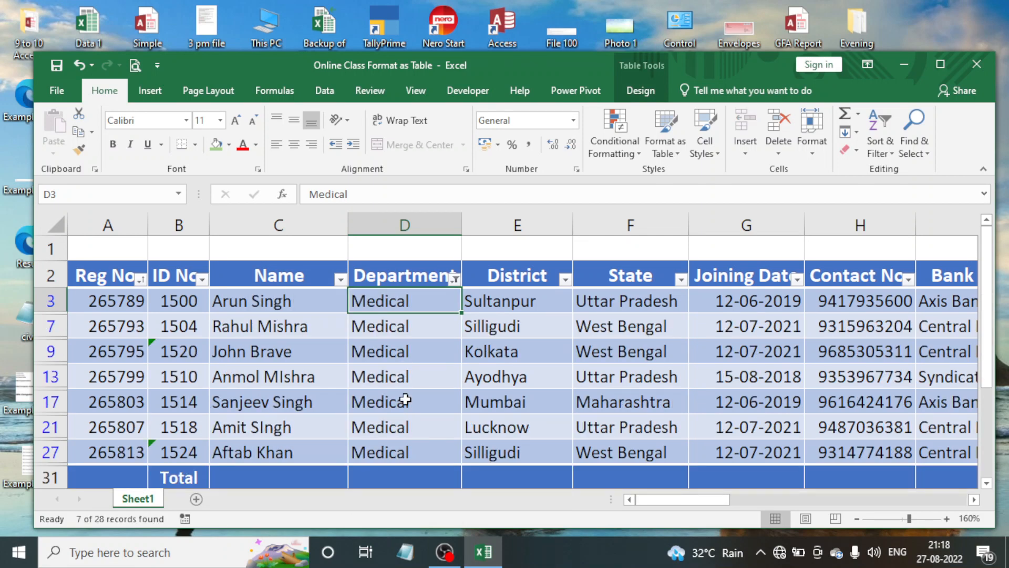
{"action": "left_click", "coordinate": [384, 329]}
{"action": "left_click", "coordinate": [511, 351]}
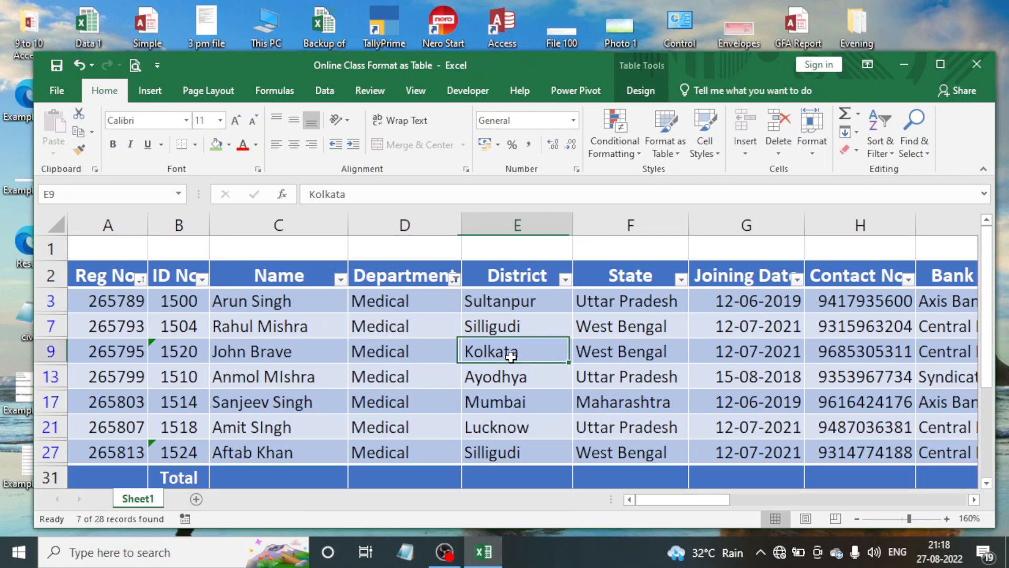
Clear the filter from the Department column and look over the full list of records
{"action": "left_click", "coordinate": [455, 280]}
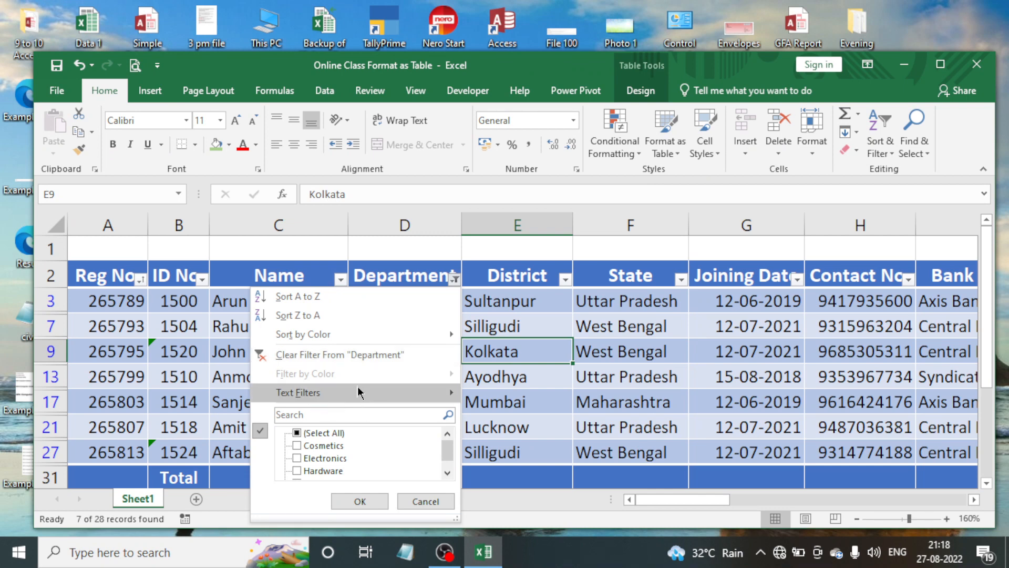
{"action": "left_click", "coordinate": [348, 353]}
{"action": "scroll", "coordinate": [403, 391], "scroll_direction": "down", "scroll_amount": 5}
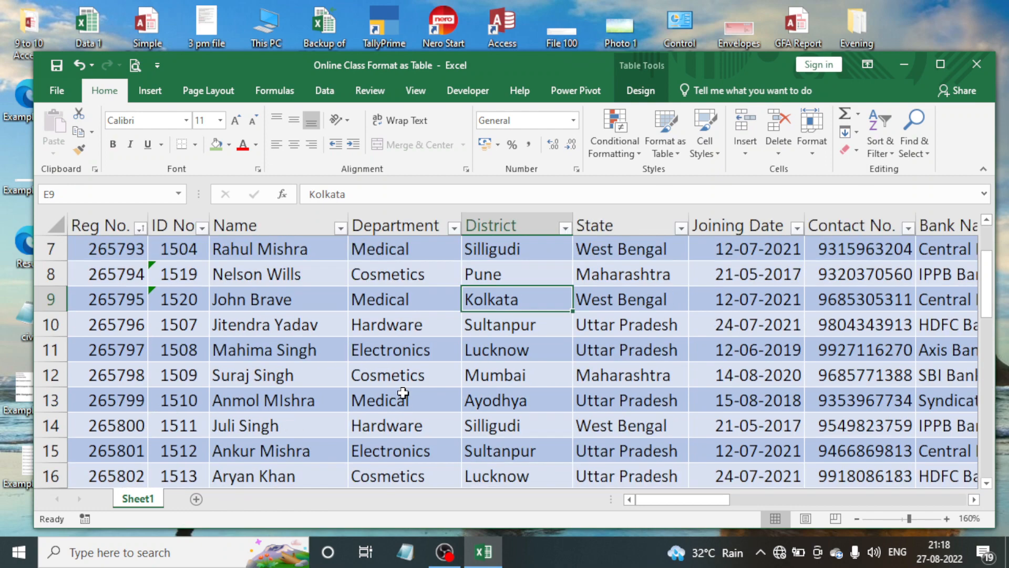
{"action": "scroll", "coordinate": [403, 396], "scroll_direction": "up", "scroll_amount": 5}
{"action": "scroll", "coordinate": [403, 396], "scroll_direction": "up", "scroll_amount": 1}
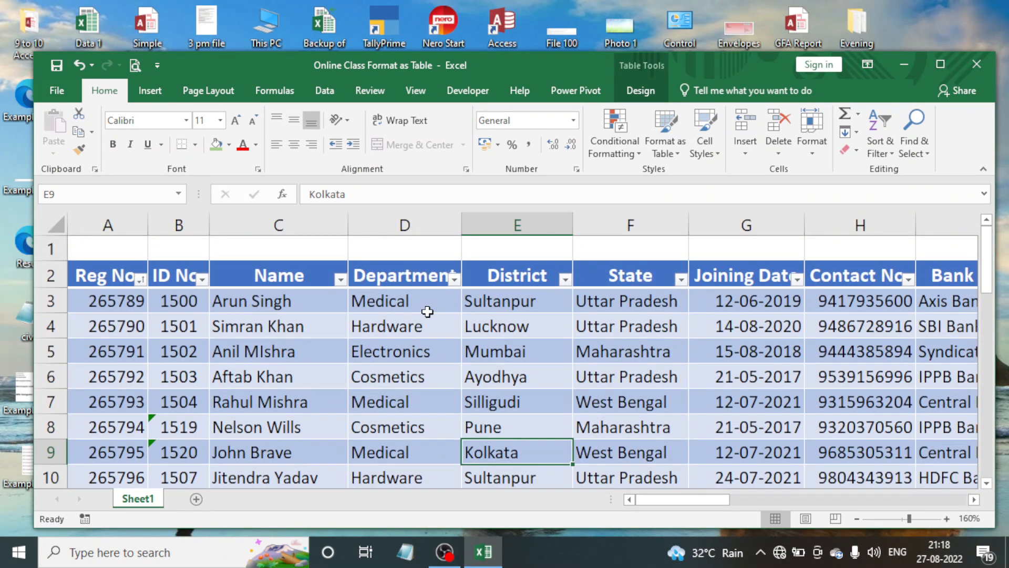
Examine the text filter conditions offered for the Name column and the number filter conditions for the ID No. column
{"action": "left_click", "coordinate": [340, 279]}
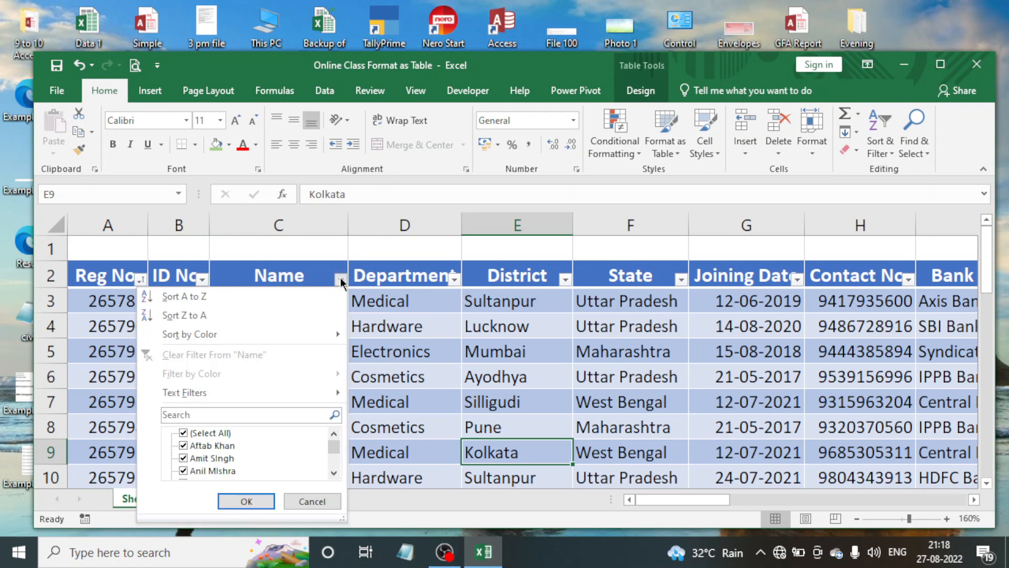
{"action": "mouse_move", "coordinate": [277, 395]}
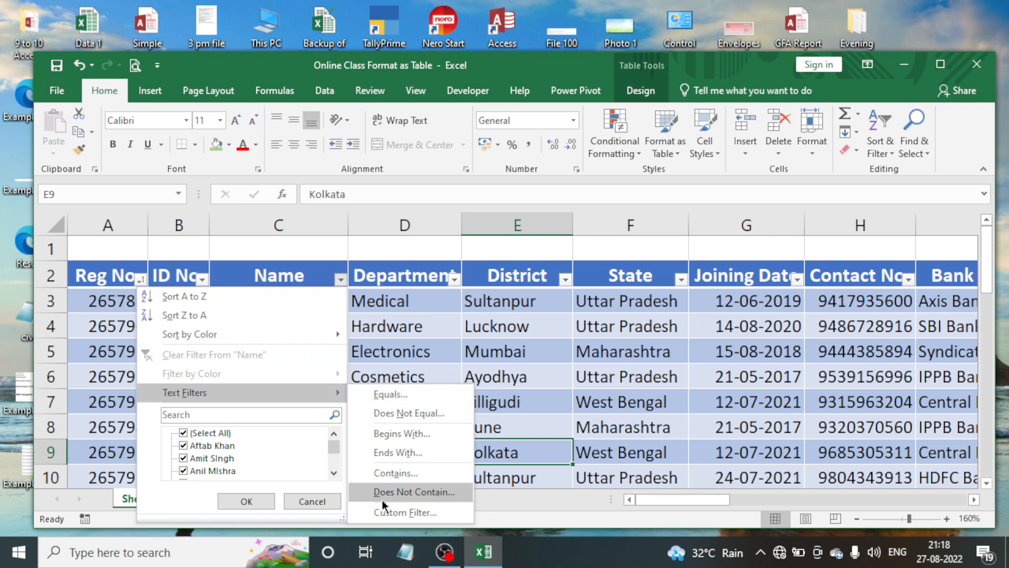
{"action": "left_click", "coordinate": [503, 400]}
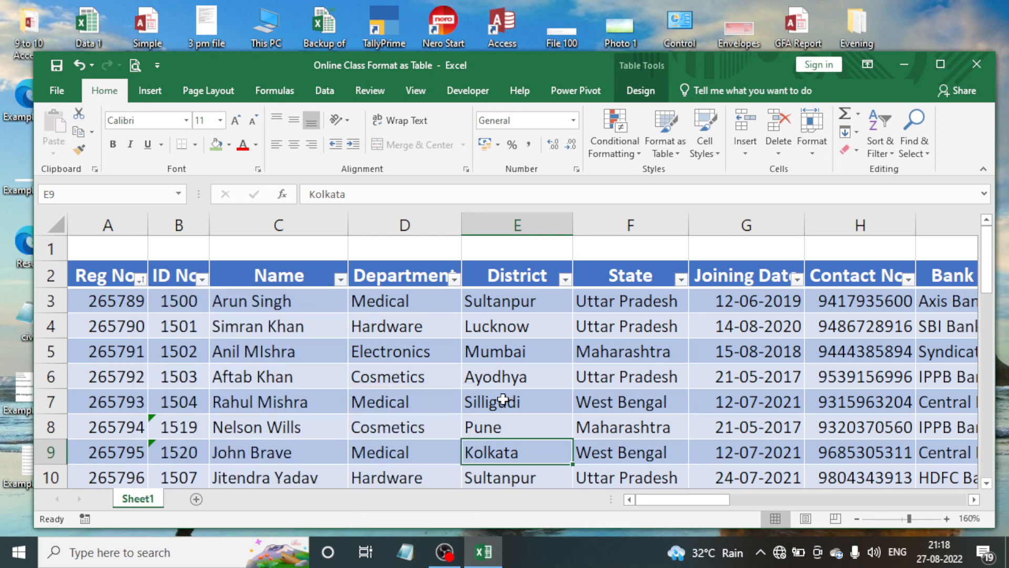
{"action": "left_click", "coordinate": [202, 280]}
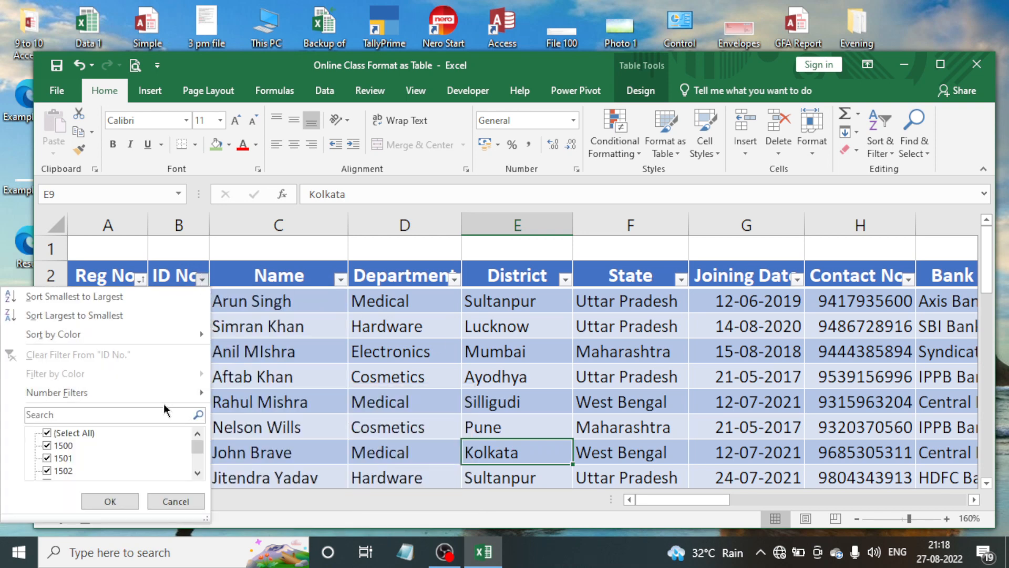
{"action": "mouse_move", "coordinate": [165, 395]}
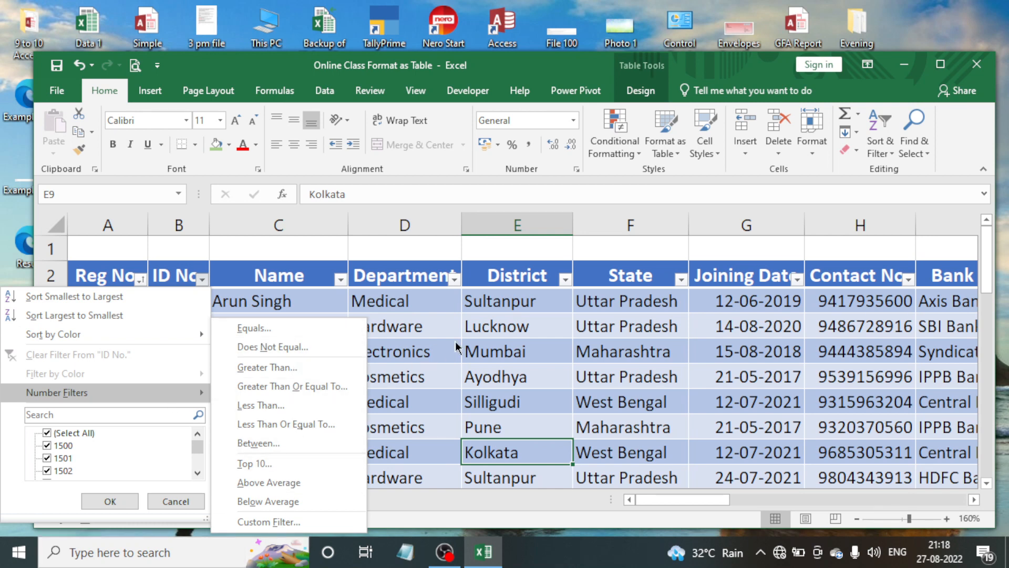
{"action": "left_click", "coordinate": [491, 332]}
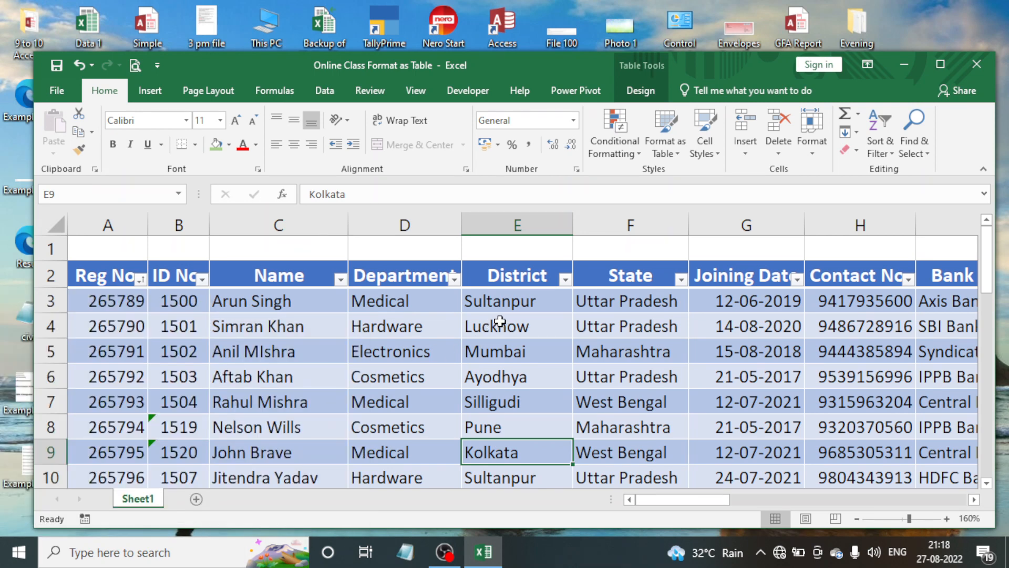
{"action": "left_click", "coordinate": [623, 144]}
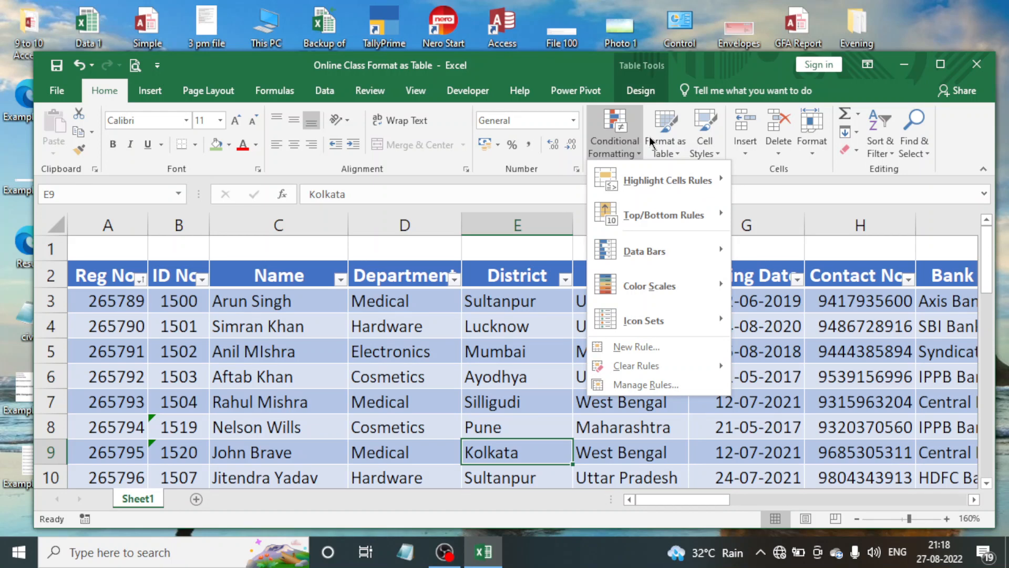
{"action": "left_click", "coordinate": [422, 320]}
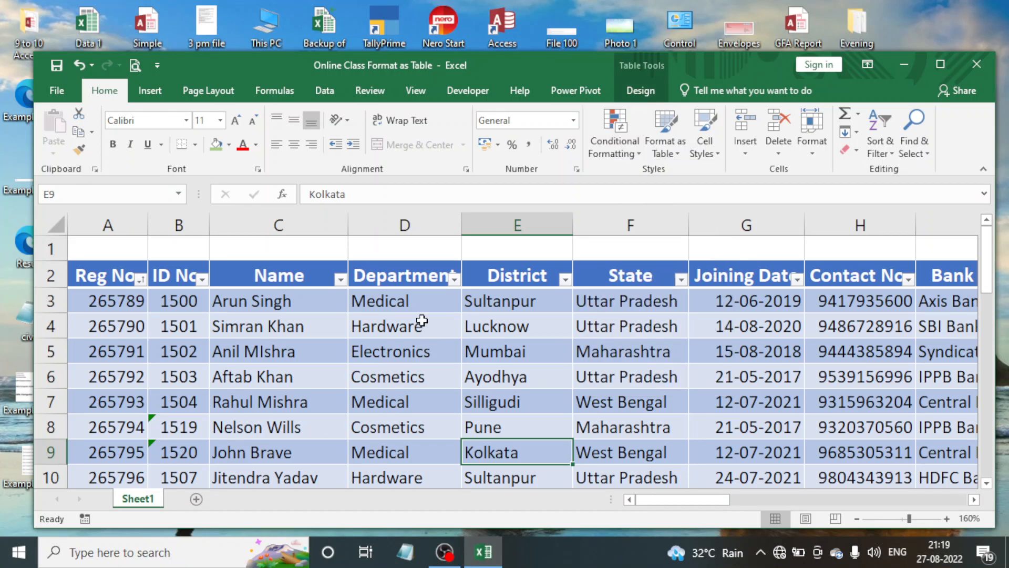
{"action": "left_click", "coordinate": [422, 321]}
{"action": "left_click", "coordinate": [419, 304]}
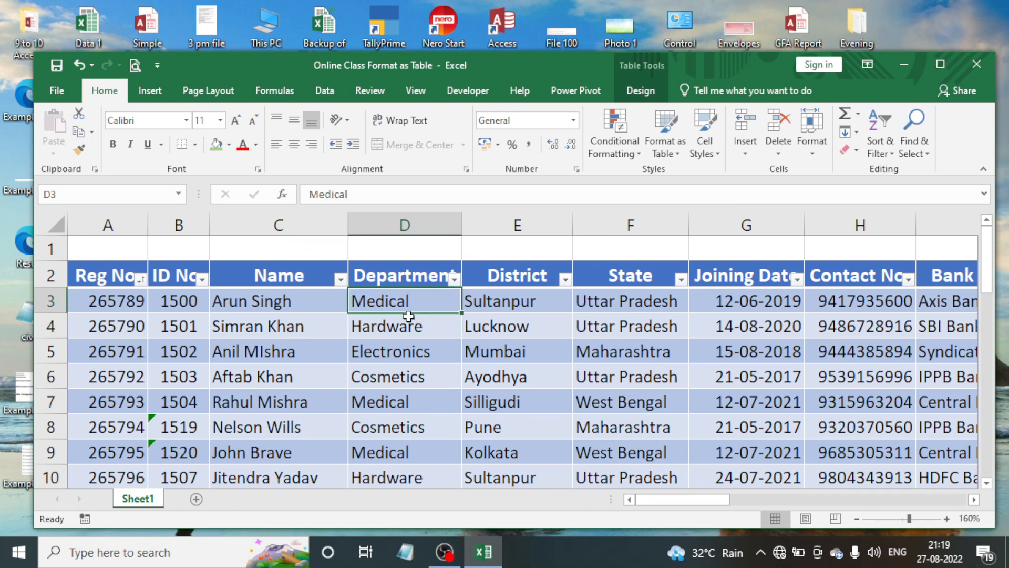
{"action": "scroll", "coordinate": [406, 329], "scroll_direction": "down", "scroll_amount": 3}
{"action": "scroll", "coordinate": [406, 331], "scroll_direction": "up", "scroll_amount": 3}
{"action": "left_click", "coordinate": [152, 92]}
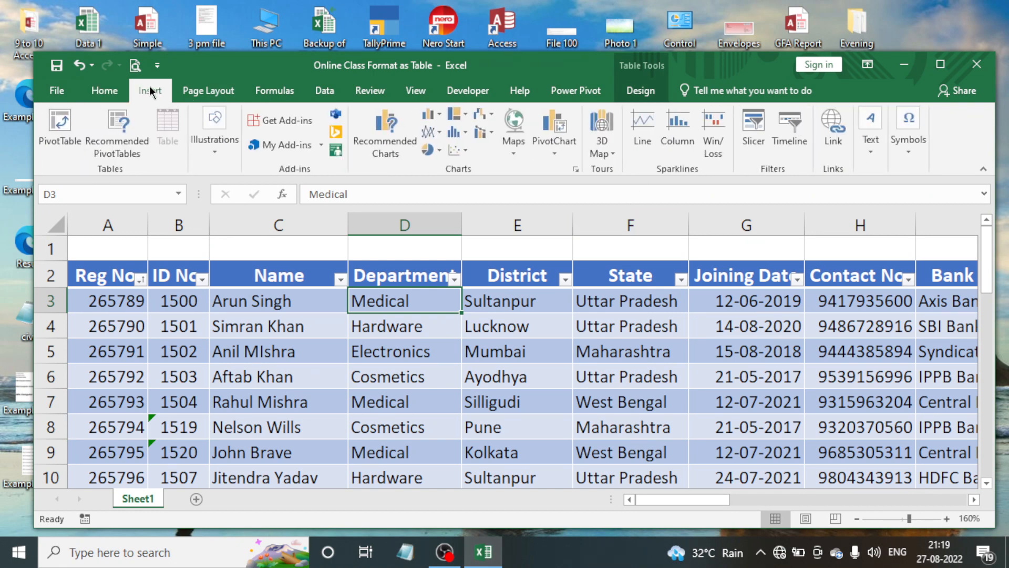
{"action": "left_click", "coordinate": [213, 94]}
{"action": "left_click", "coordinate": [275, 91]}
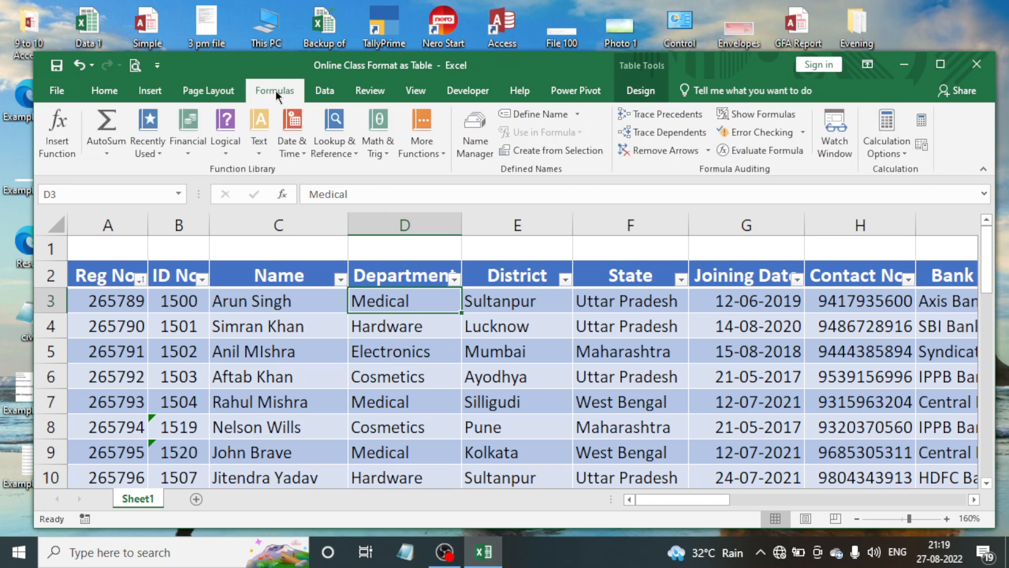
{"action": "left_click", "coordinate": [329, 93]}
{"action": "left_click", "coordinate": [357, 90]}
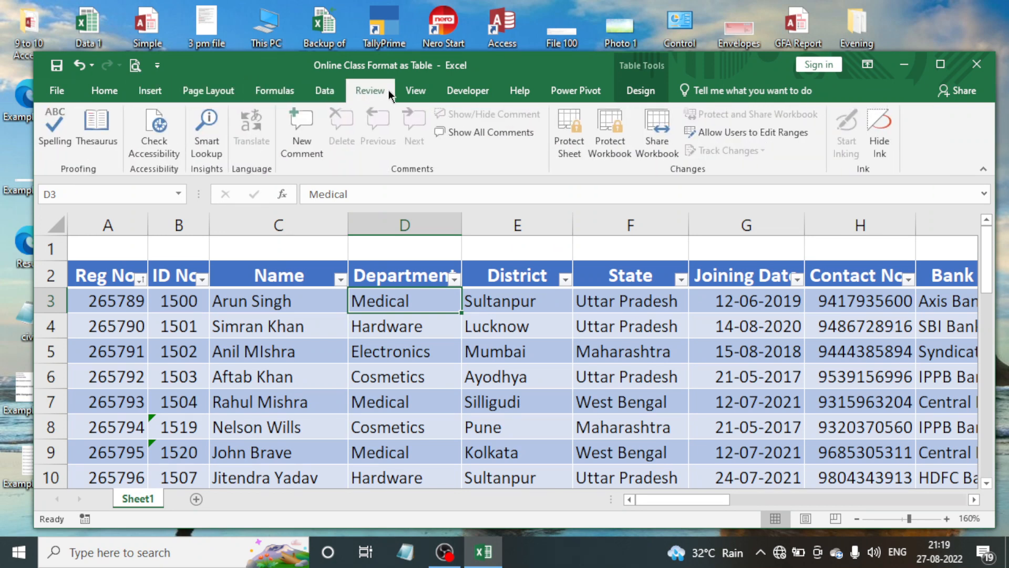
{"action": "left_click", "coordinate": [411, 92]}
{"action": "left_click", "coordinate": [471, 91]}
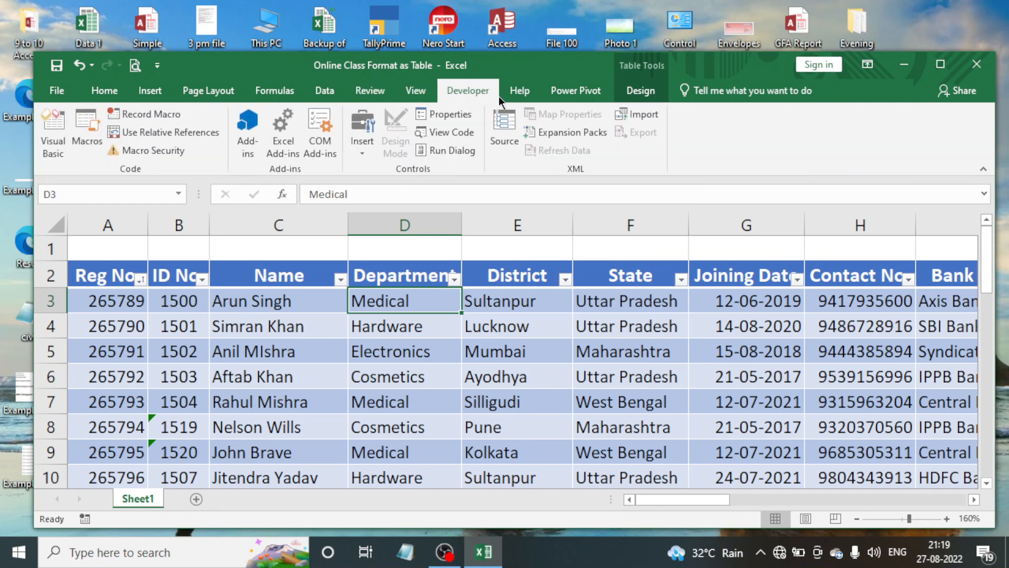
{"action": "left_click", "coordinate": [518, 92]}
{"action": "left_click", "coordinate": [559, 96]}
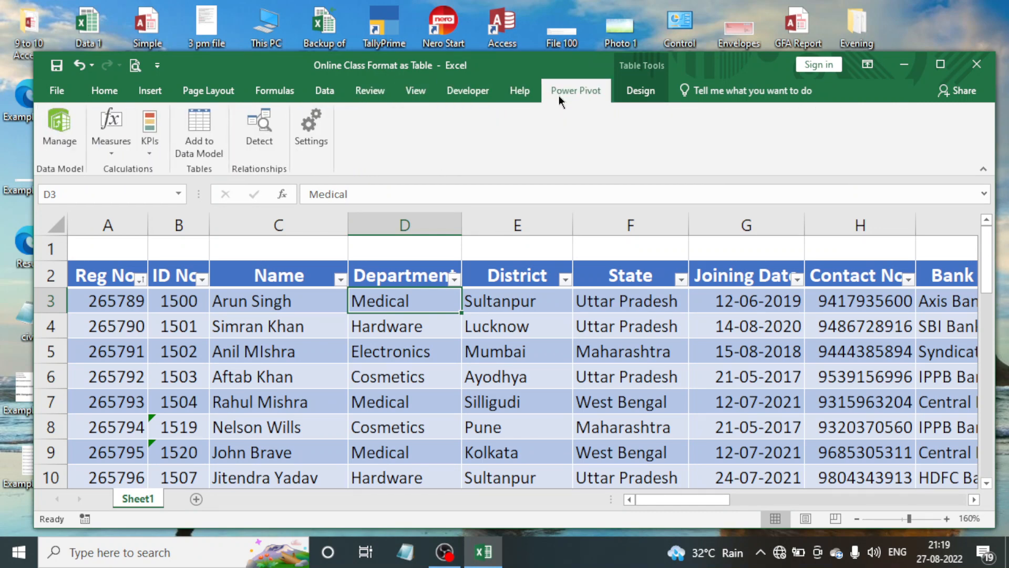
{"action": "left_click", "coordinate": [462, 93]}
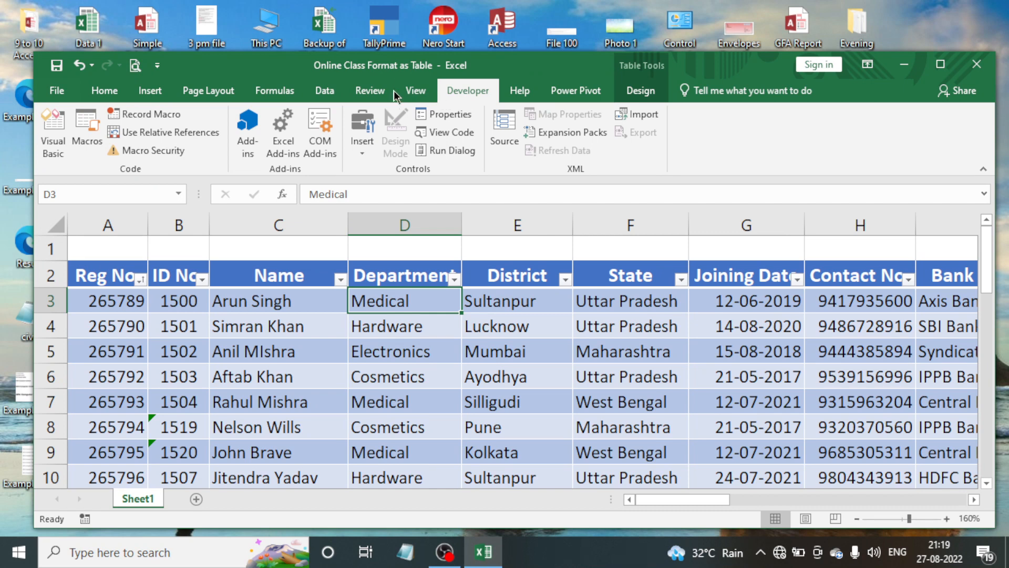
{"action": "left_click", "coordinate": [414, 93]}
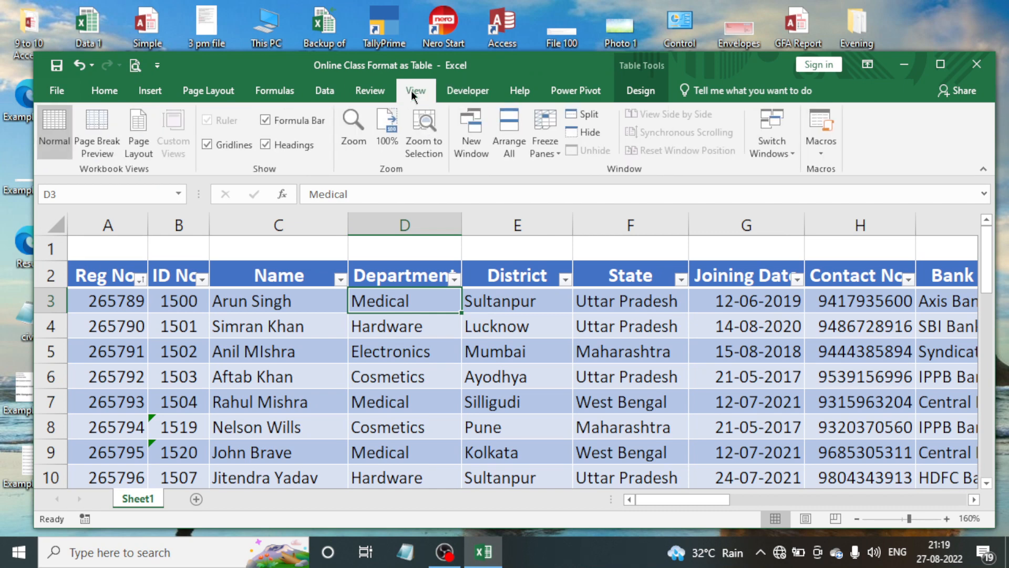
{"action": "left_click", "coordinate": [370, 92]}
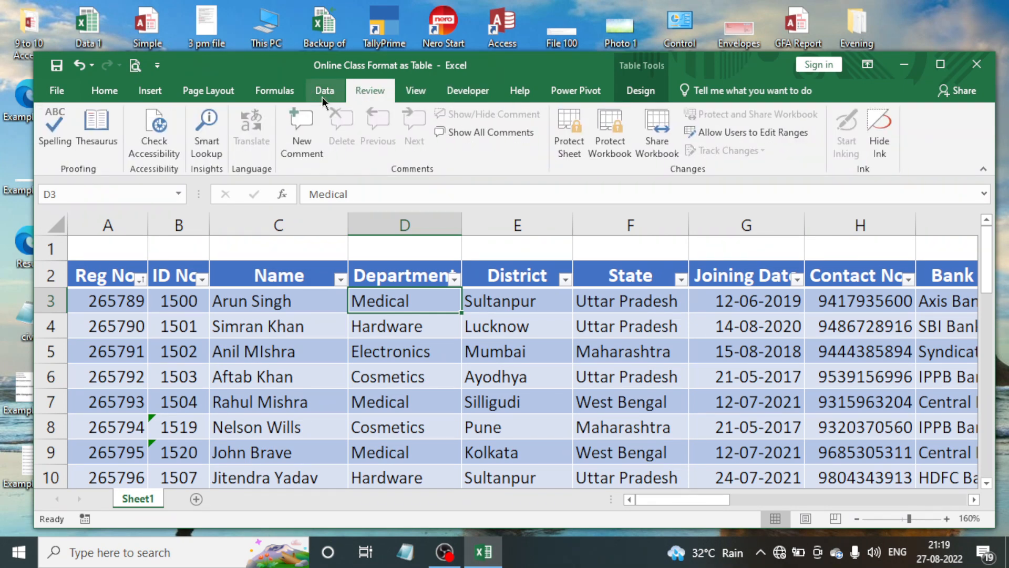
{"action": "left_click", "coordinate": [324, 93]}
{"action": "left_click", "coordinate": [292, 94]}
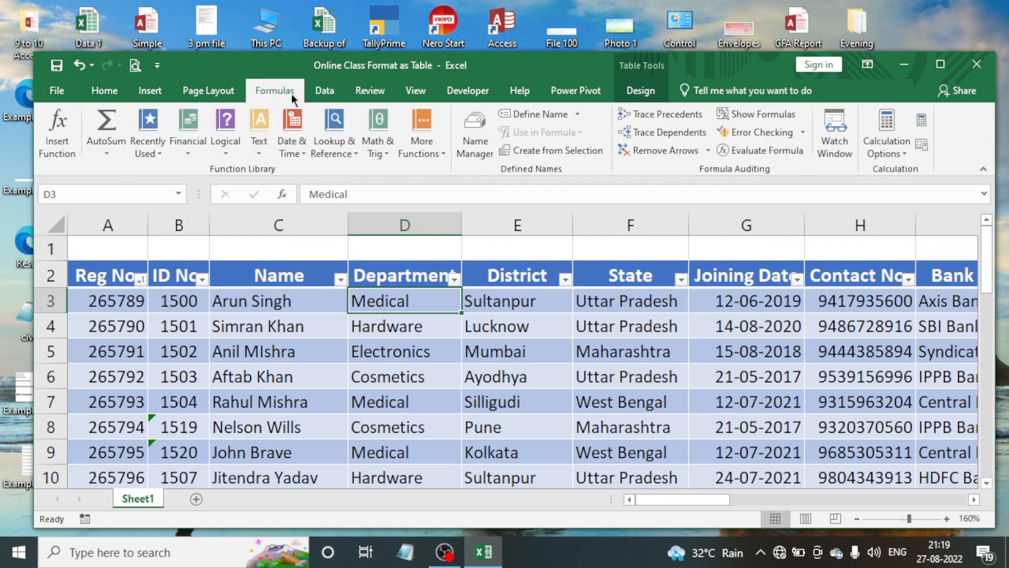
{"action": "left_click", "coordinate": [223, 94]}
{"action": "left_click", "coordinate": [157, 92]}
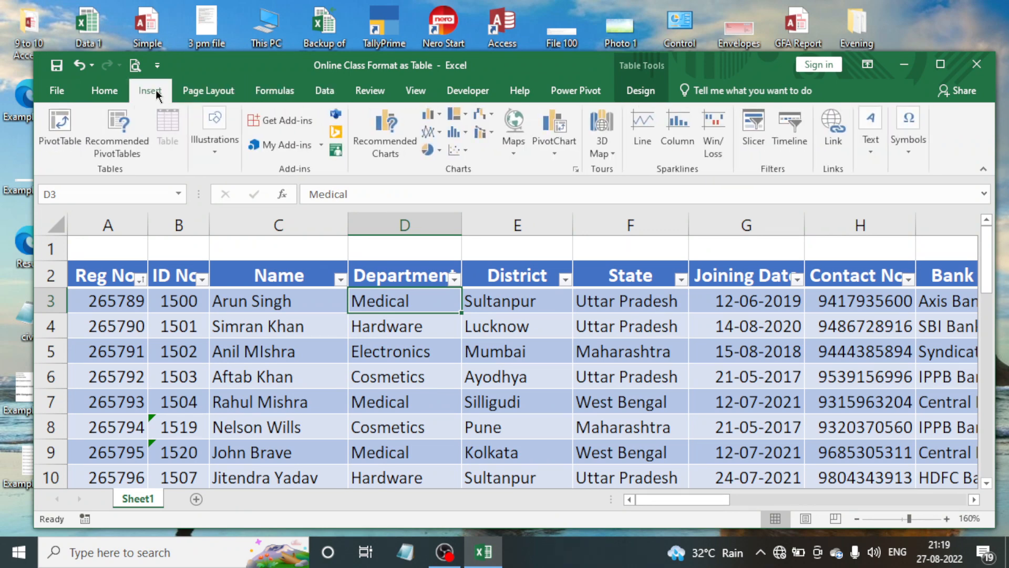
{"action": "left_click", "coordinate": [335, 357]}
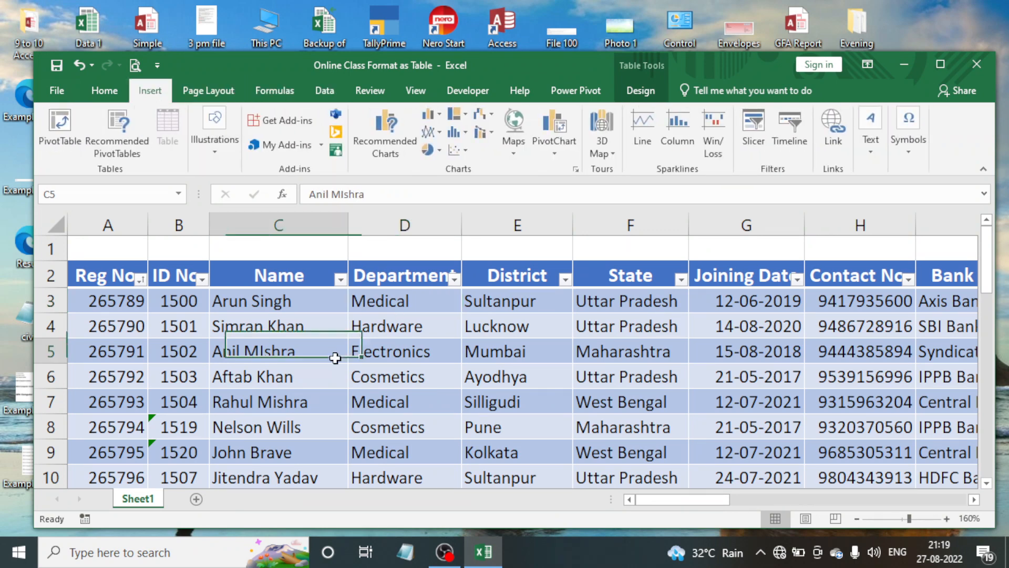
{"action": "left_click", "coordinate": [485, 324]}
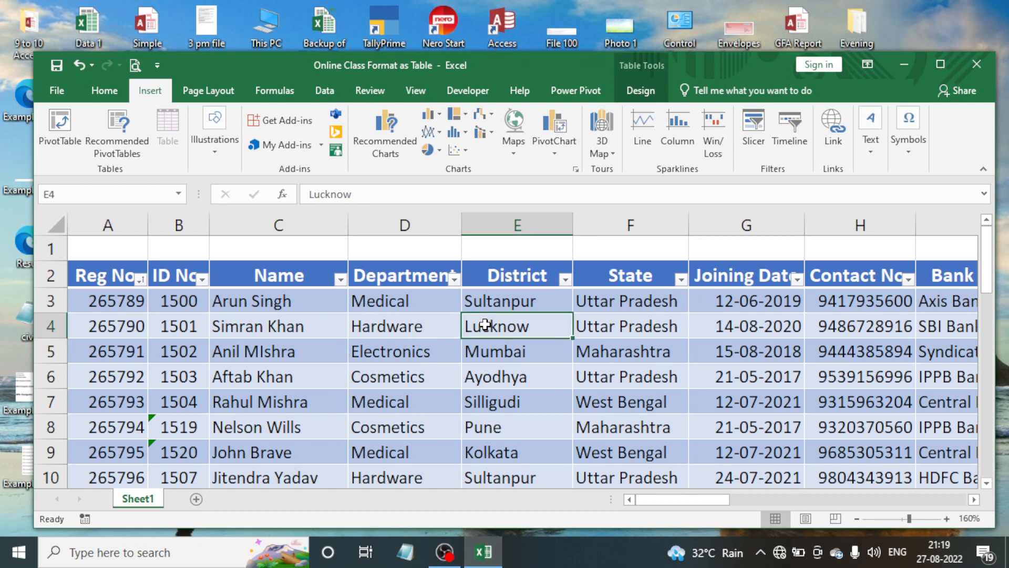
{"action": "left_click", "coordinate": [488, 301]}
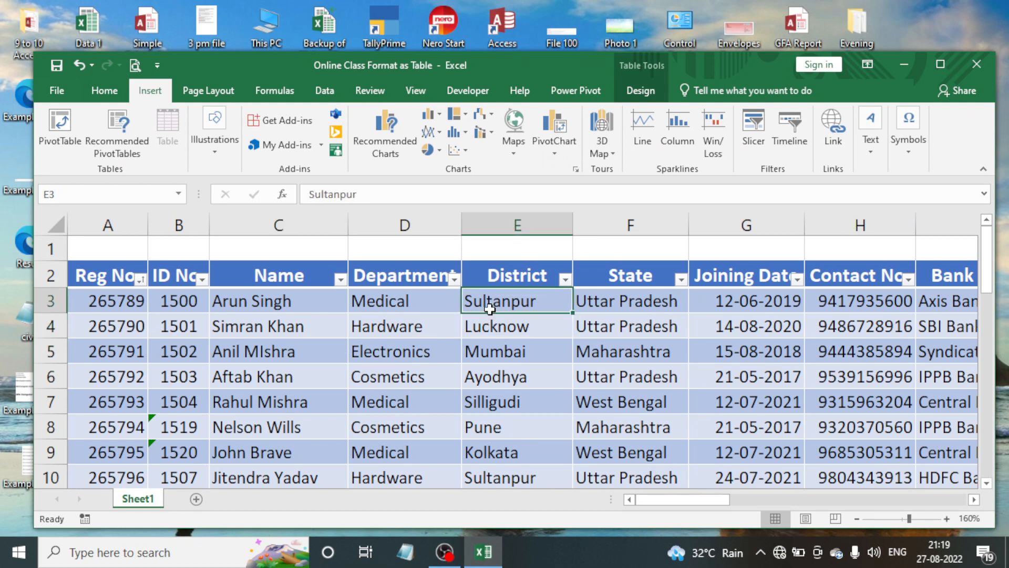
{"action": "left_click", "coordinate": [504, 348]}
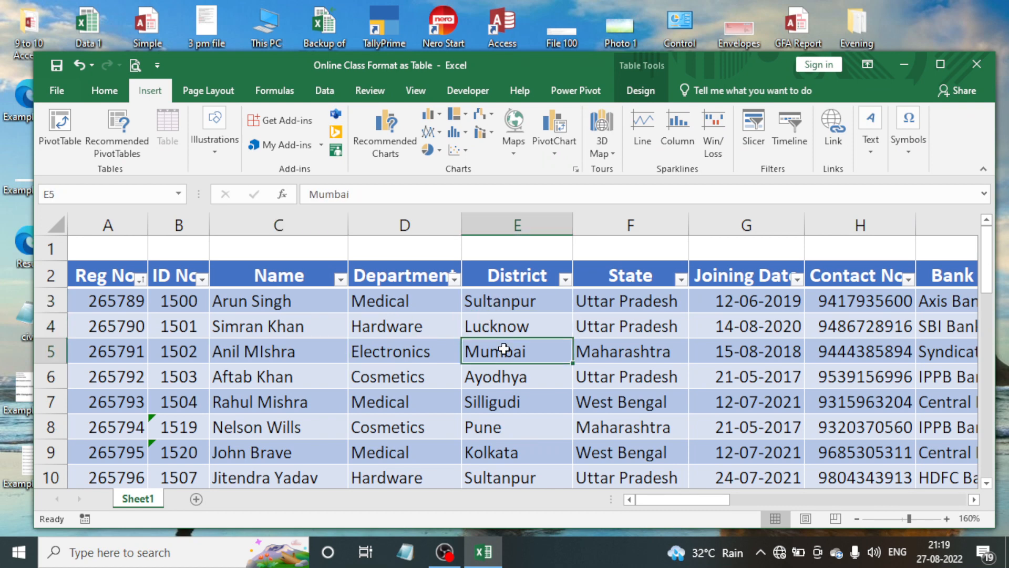
{"action": "left_click", "coordinate": [415, 324]}
{"action": "left_click", "coordinate": [417, 303]}
{"action": "scroll", "coordinate": [417, 302], "scroll_direction": "down", "scroll_amount": 4}
{"action": "scroll", "coordinate": [417, 303], "scroll_direction": "up", "scroll_amount": 4}
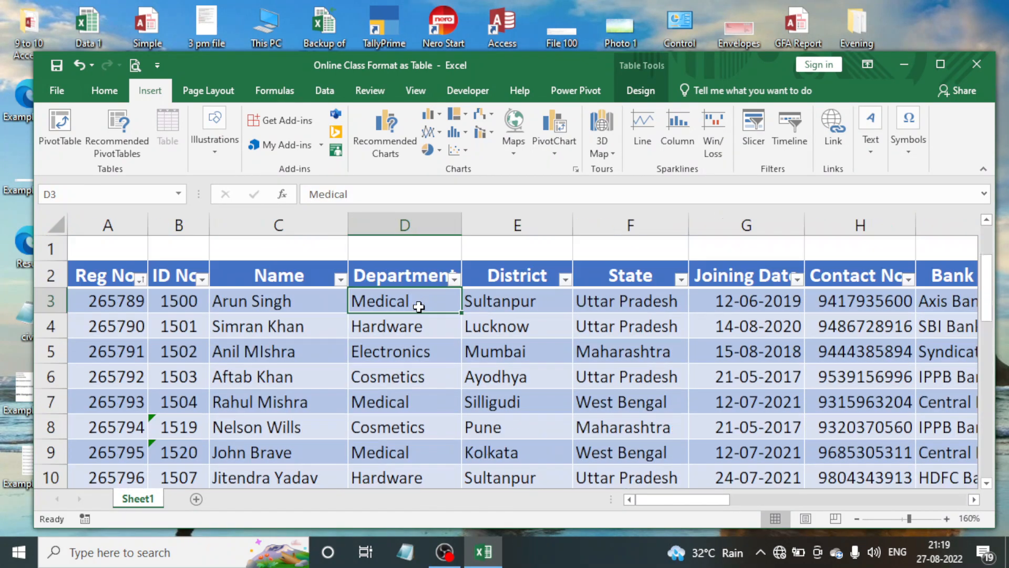
{"action": "left_click", "coordinate": [416, 326]}
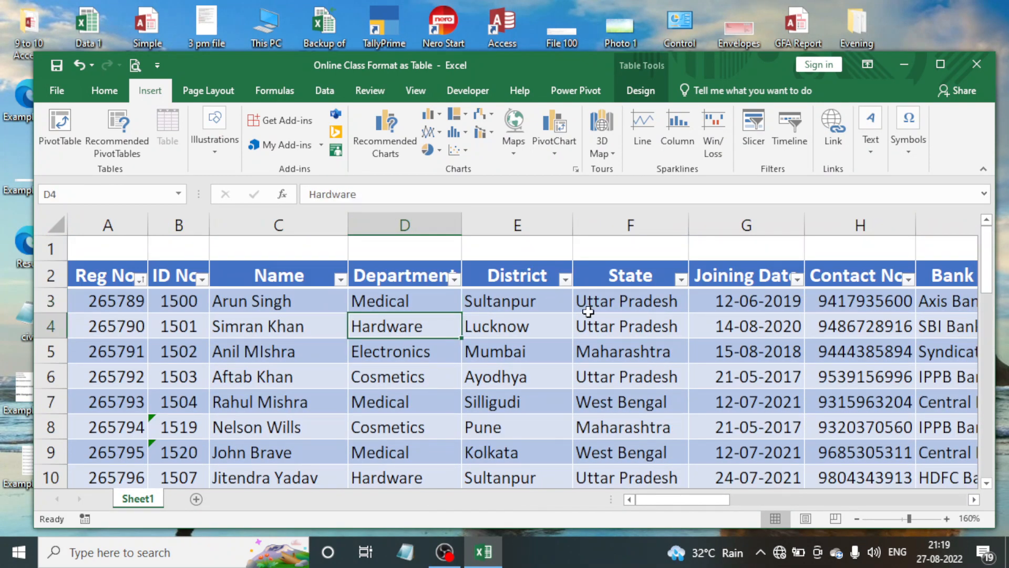
{"action": "left_click", "coordinate": [537, 303]}
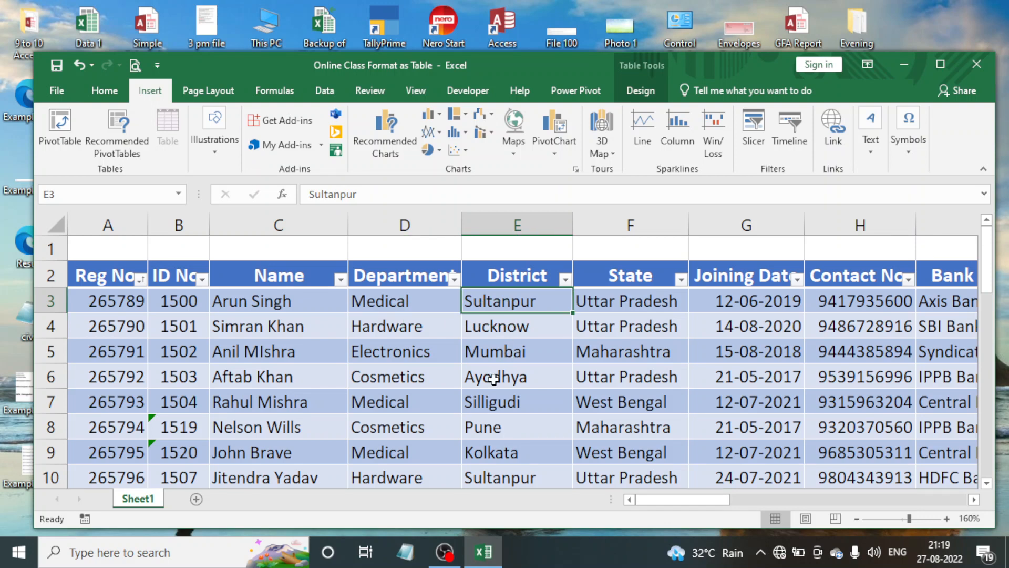
{"action": "left_click", "coordinate": [448, 556]}
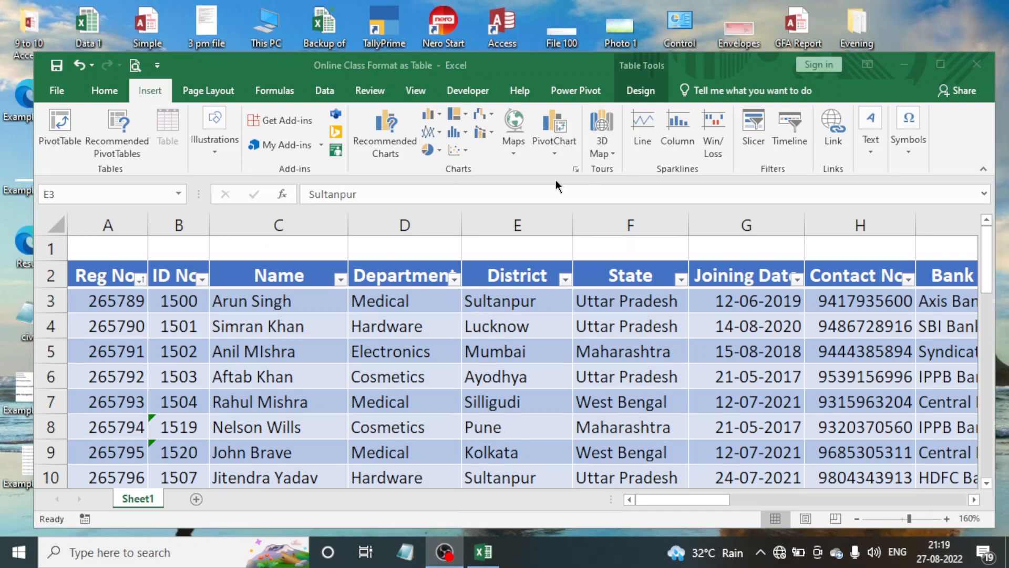